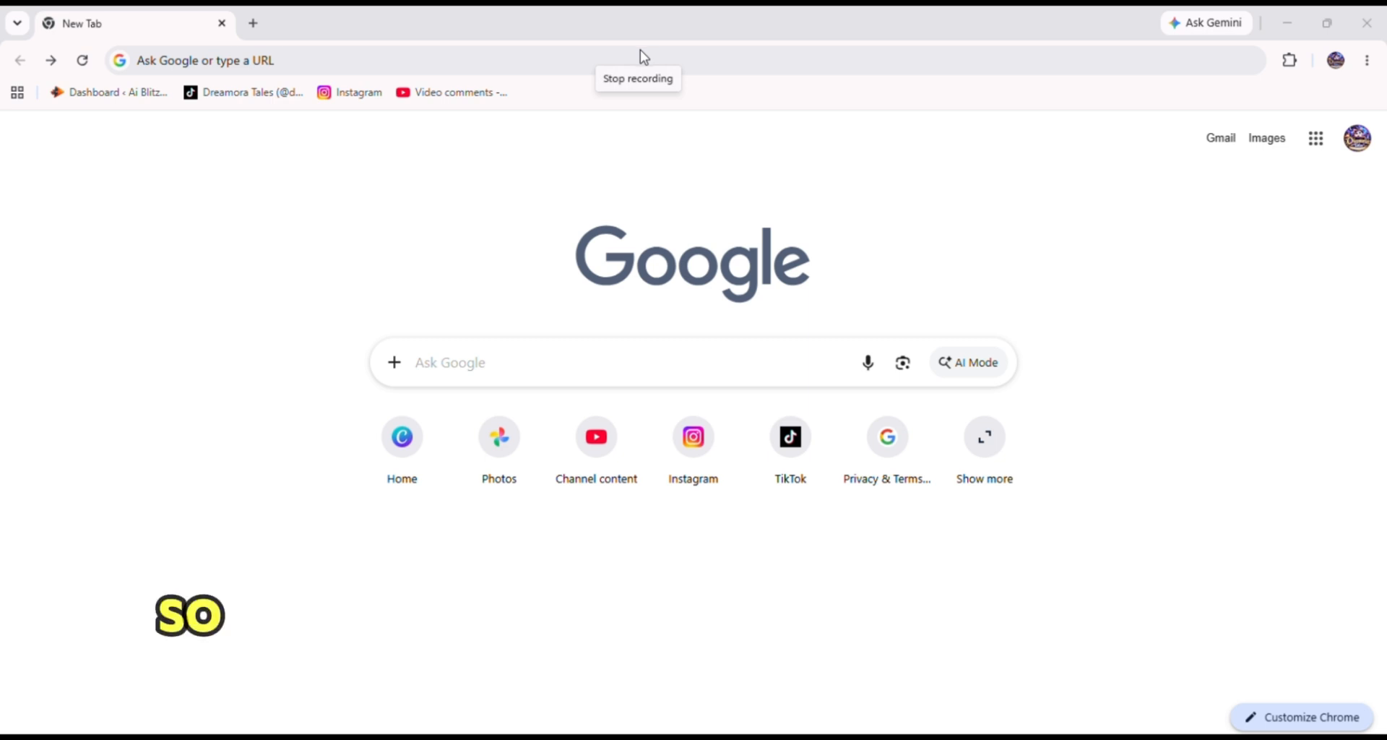
Open Canva and start a new design from the Facebook Post preset found by searching facebook.
{"action": "left_click", "coordinate": [417, 457]}
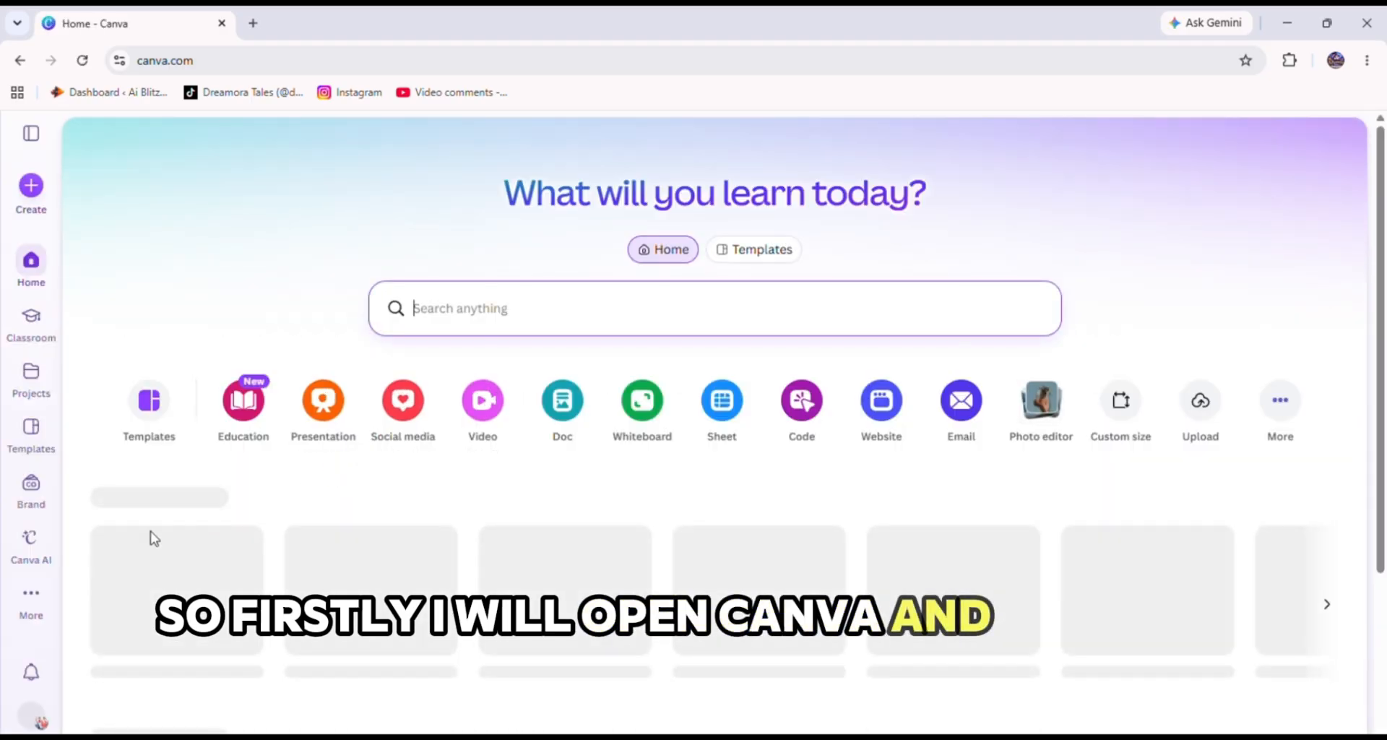
{"action": "left_click", "coordinate": [31, 185]}
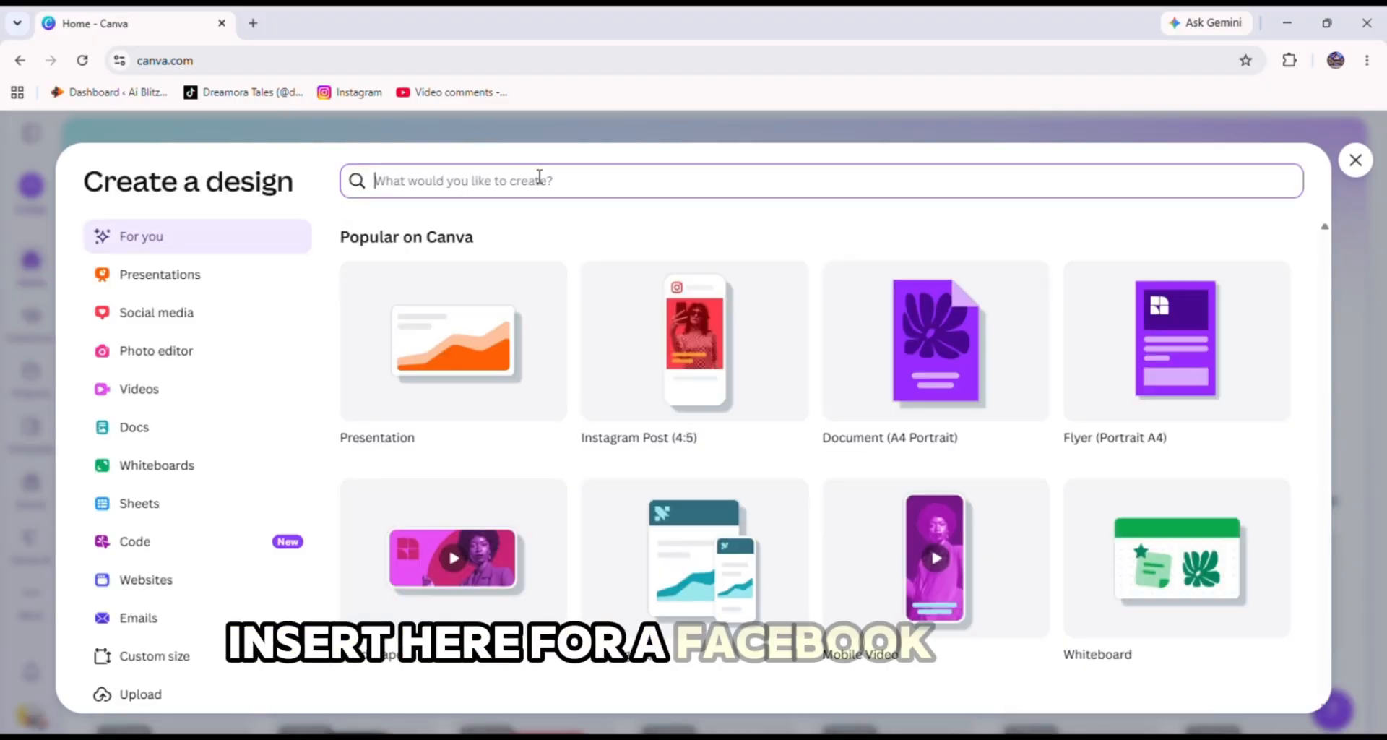
{"action": "type", "text": "fa"}
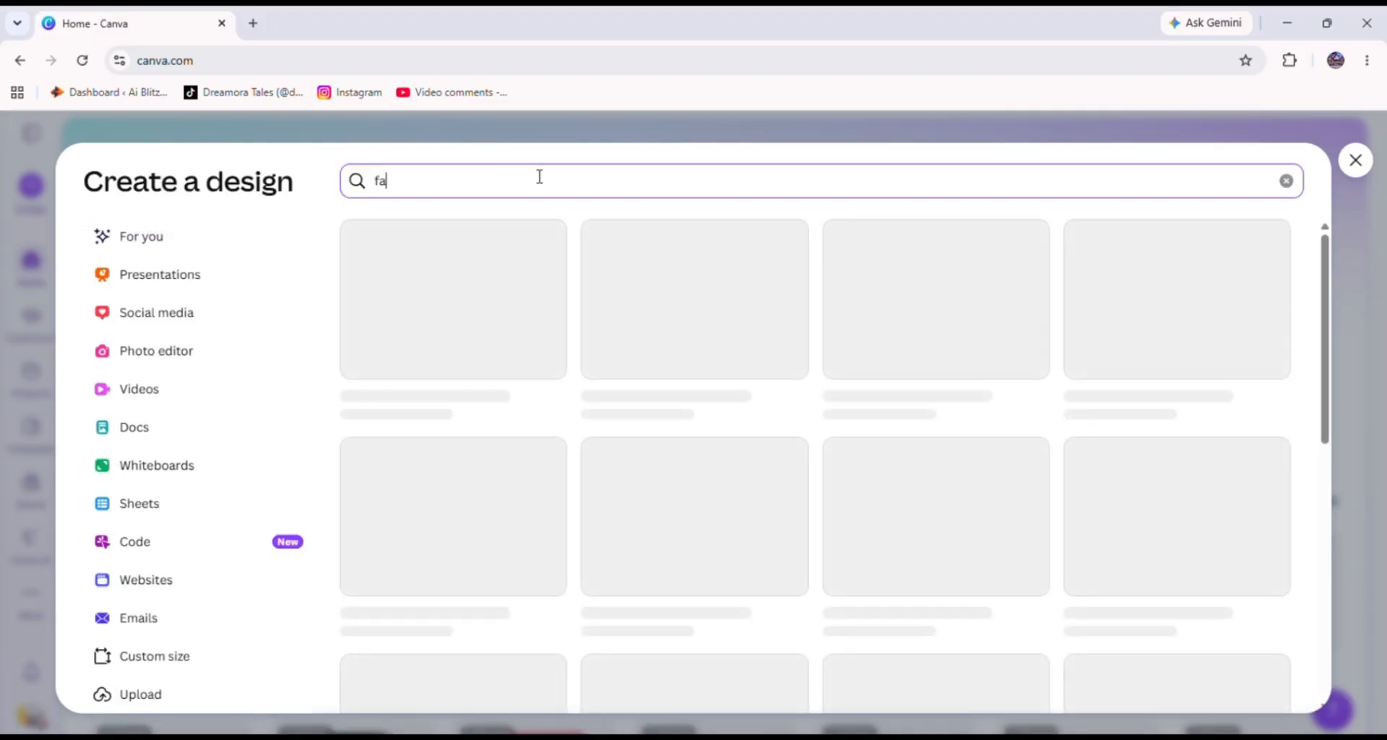
{"action": "type", "text": "ceb"}
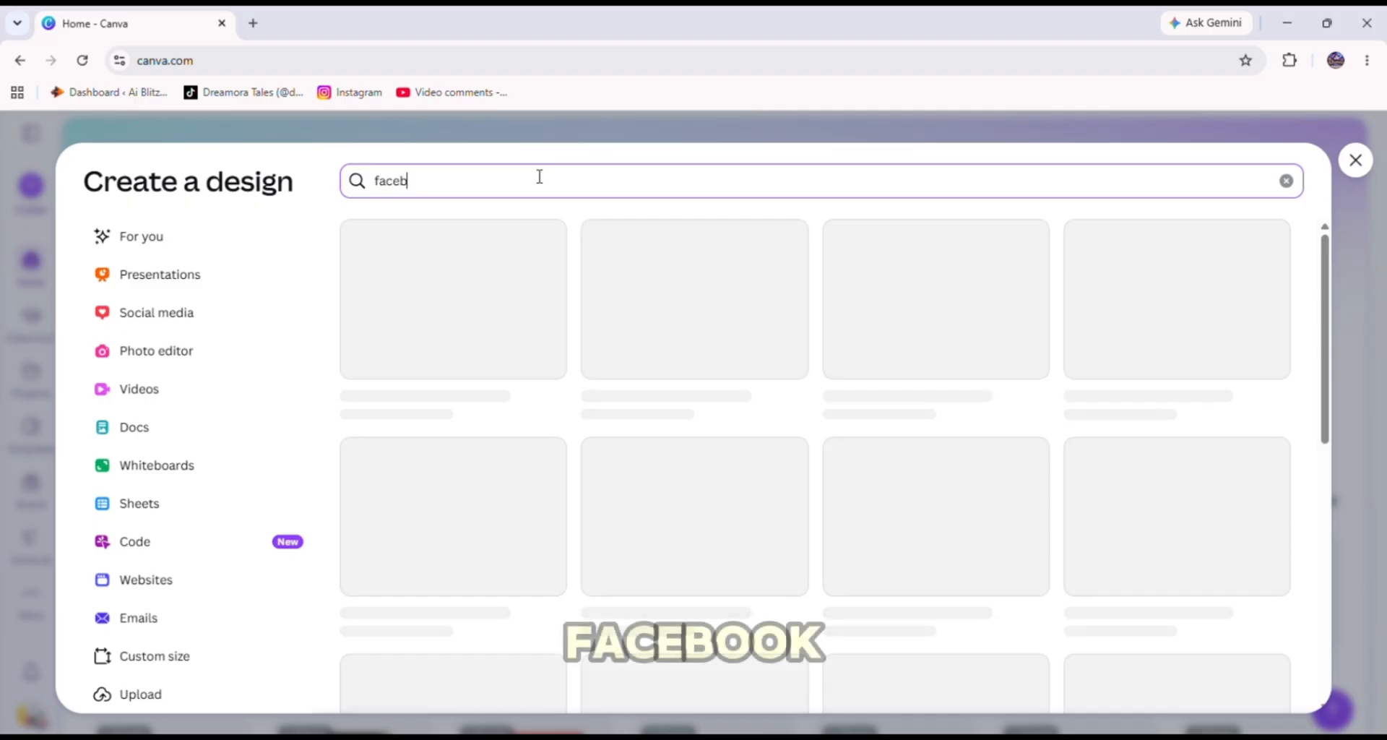
{"action": "type", "text": "ook"}
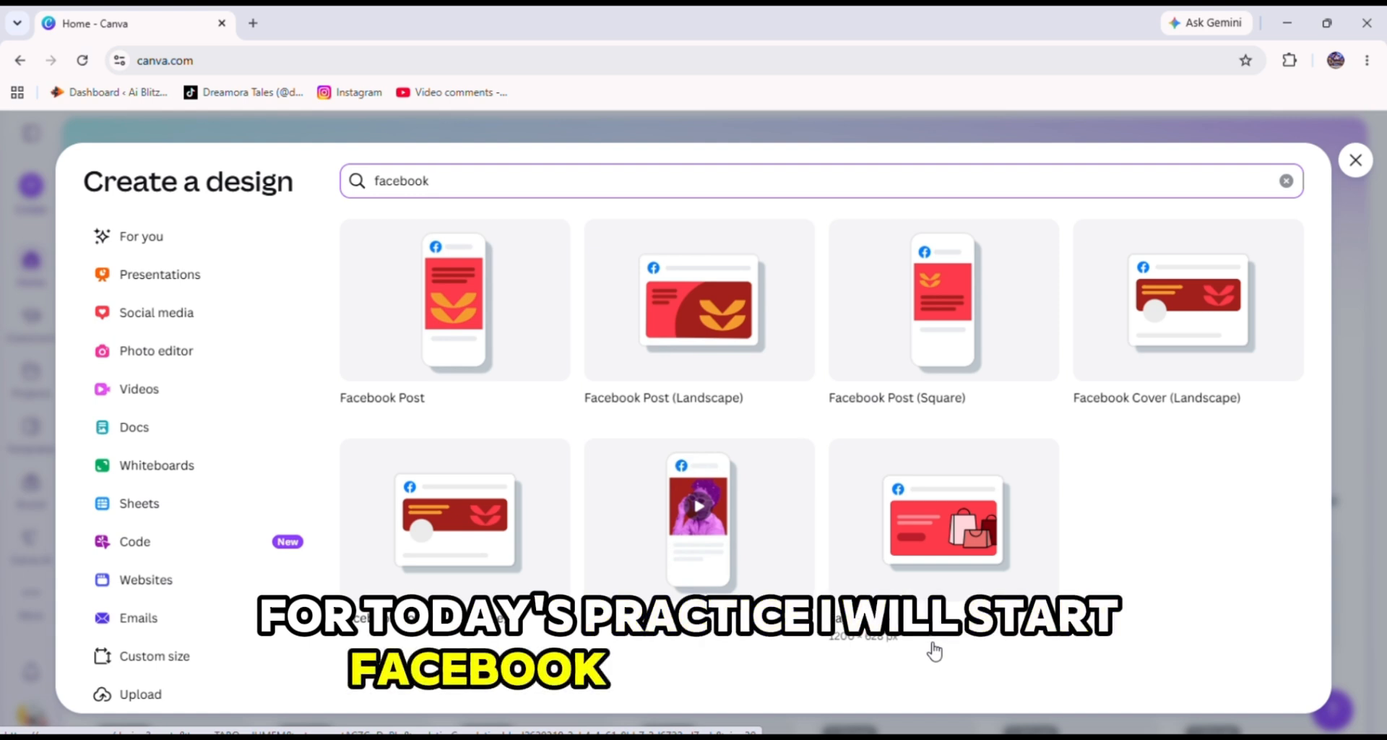
{"action": "left_click", "coordinate": [475, 346]}
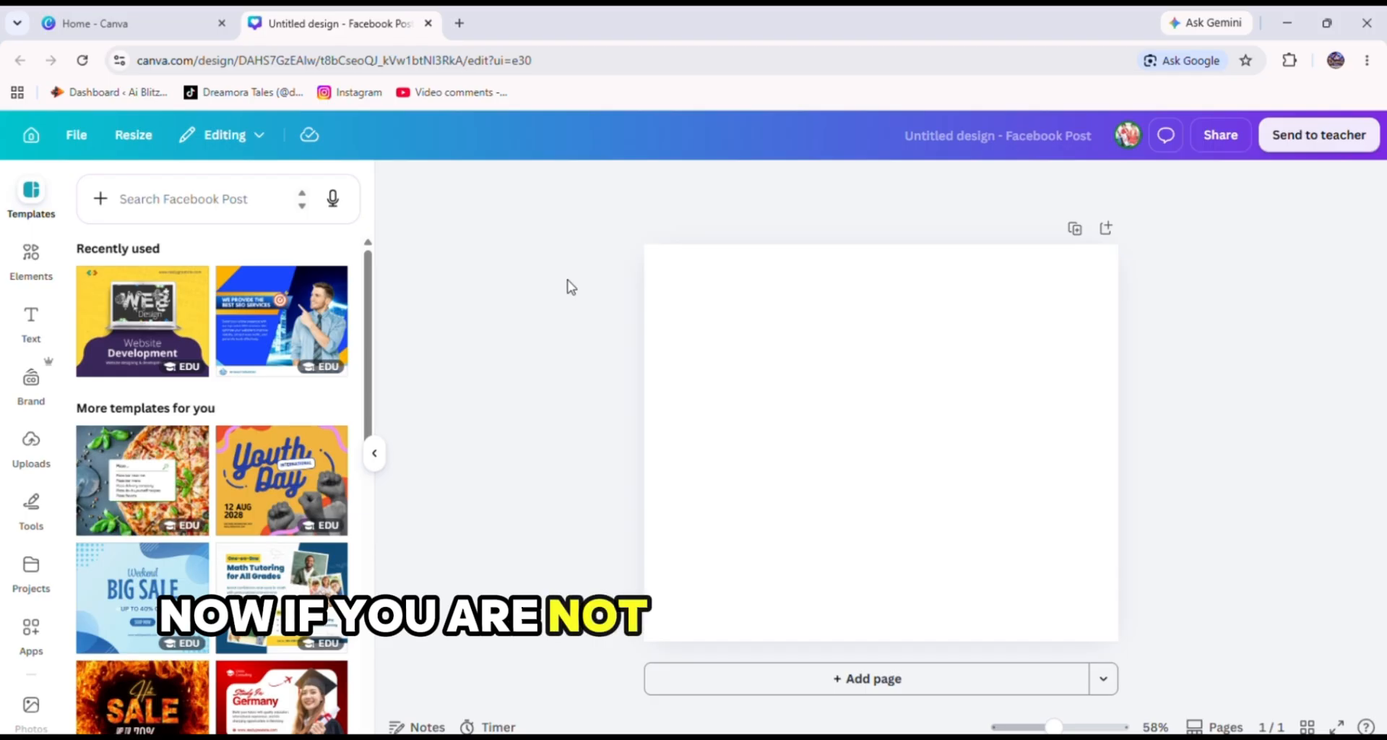
Show the Custom size option in the home tab's Create a design dialog, then close that tab.
{"action": "left_click", "coordinate": [137, 18]}
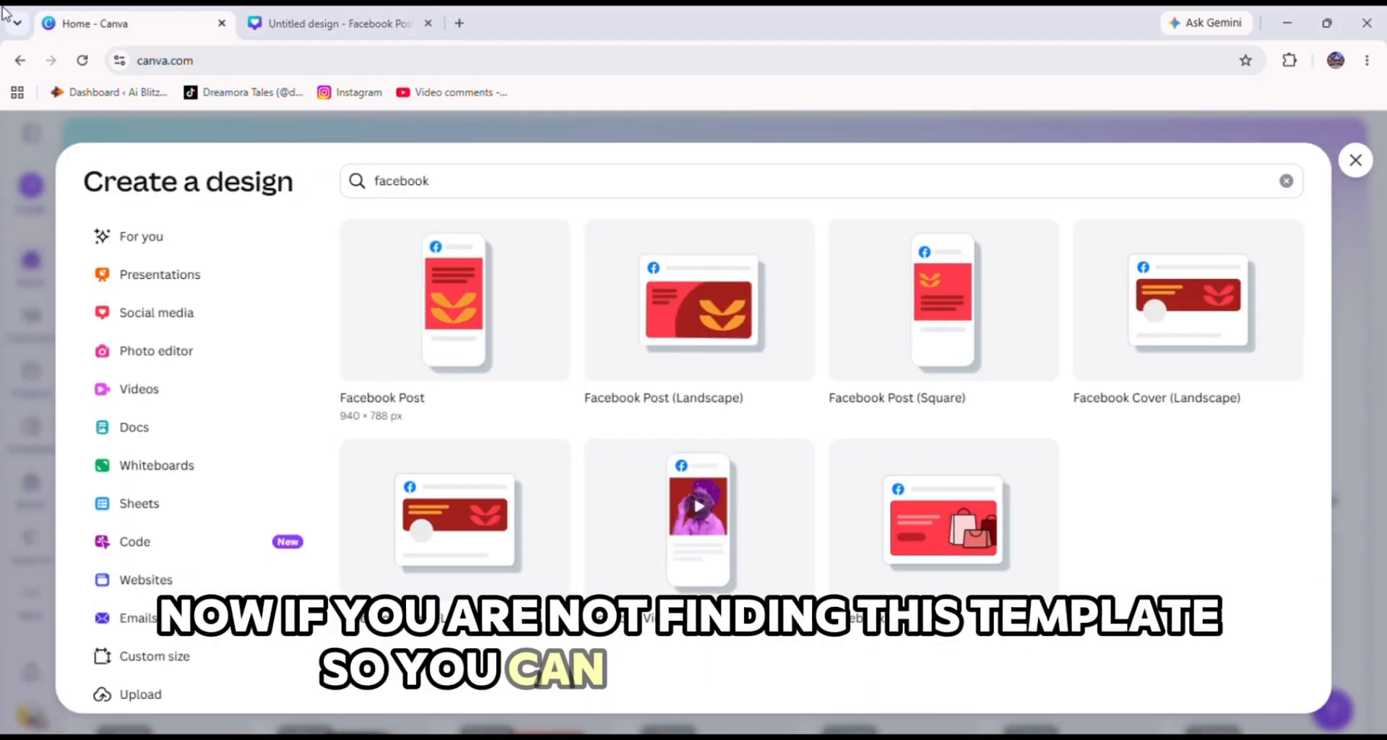
{"action": "left_click", "coordinate": [189, 661]}
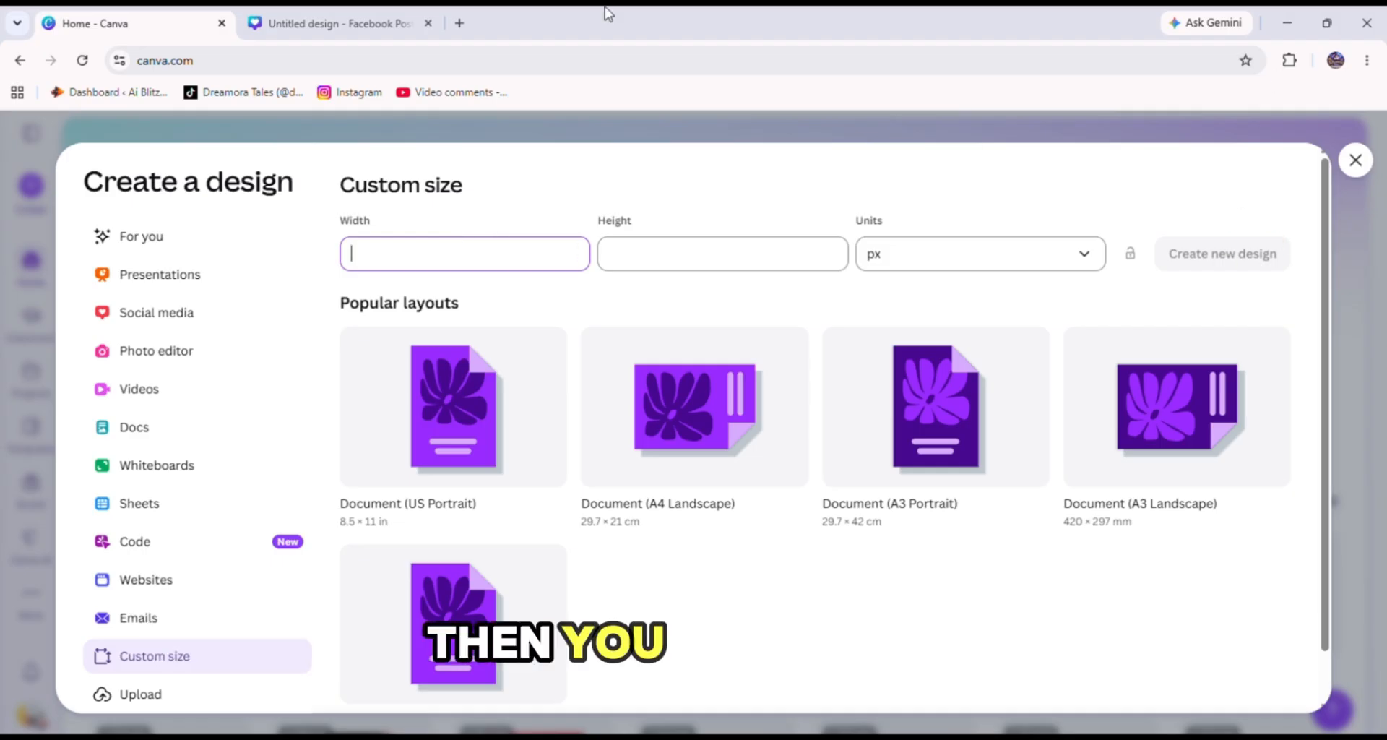
{"action": "left_click", "coordinate": [222, 23]}
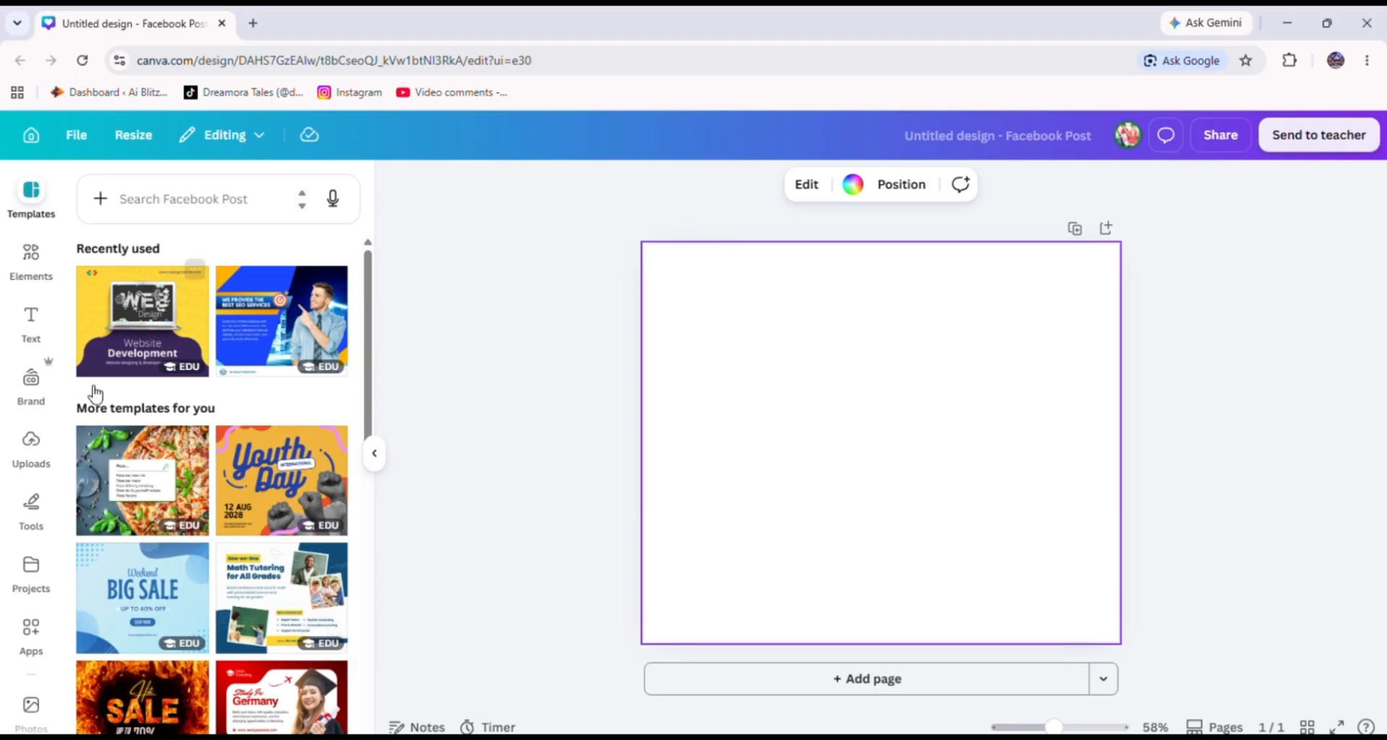
Browse the background presets and gradients, then fill the page background with black.
{"action": "scroll", "coordinate": [28, 575], "scroll_direction": "down", "scroll_amount": 3}
{"action": "left_click", "coordinate": [48, 656]}
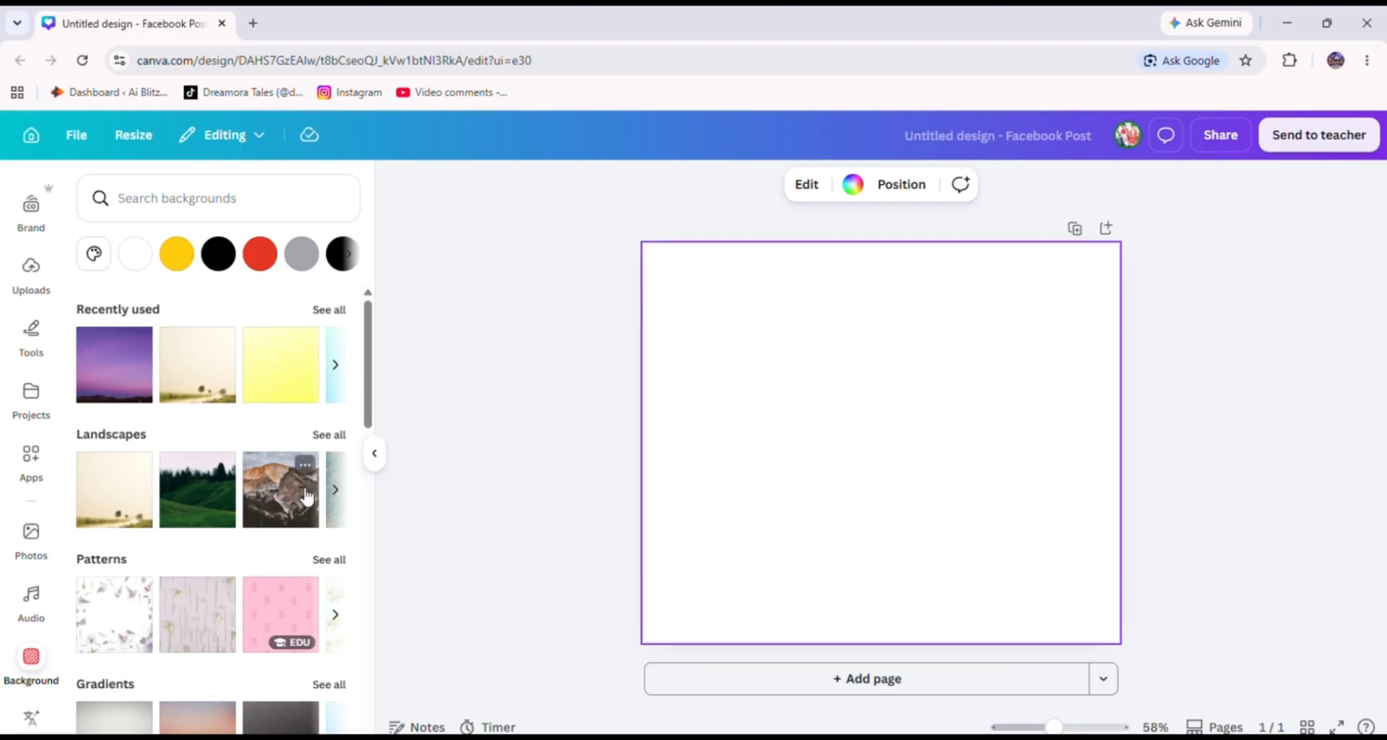
{"action": "left_click", "coordinate": [335, 364]}
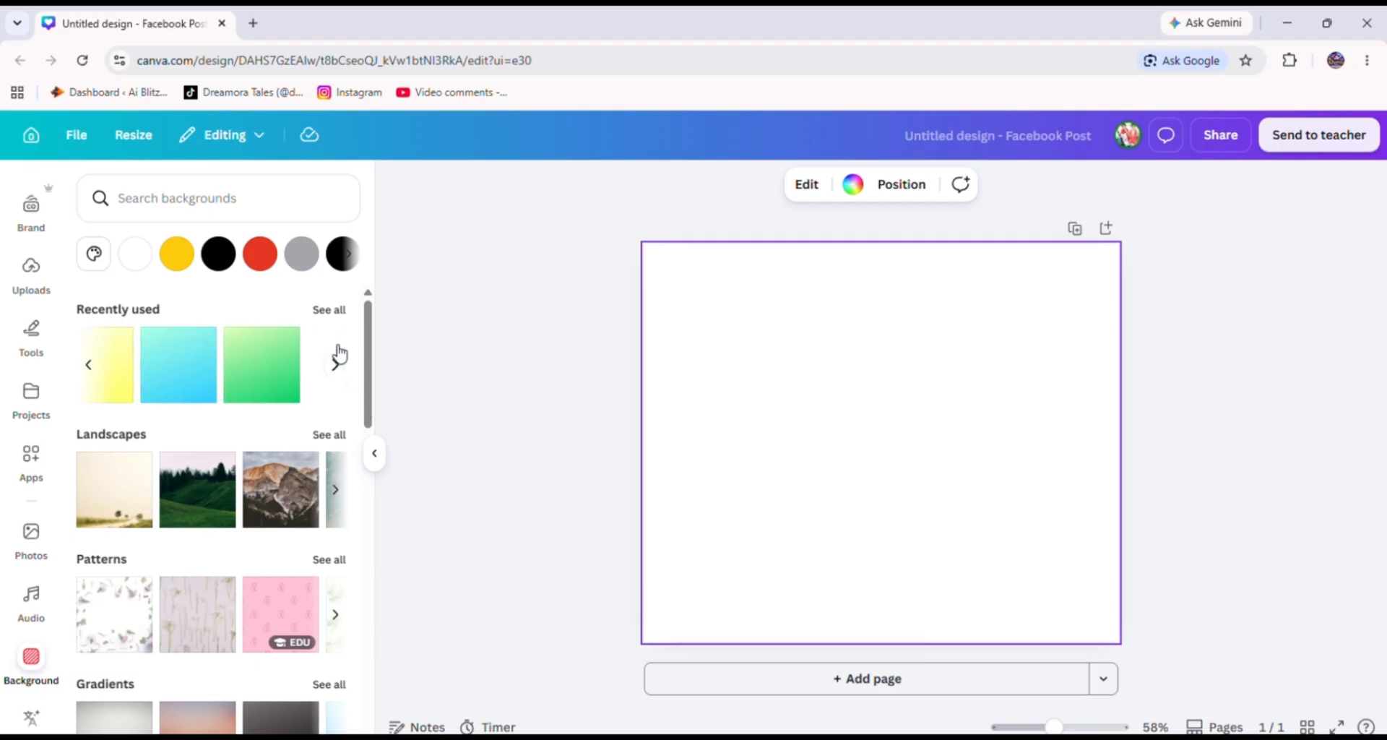
{"action": "scroll", "coordinate": [323, 660], "scroll_direction": "down", "scroll_amount": 5}
{"action": "left_click", "coordinate": [329, 338]}
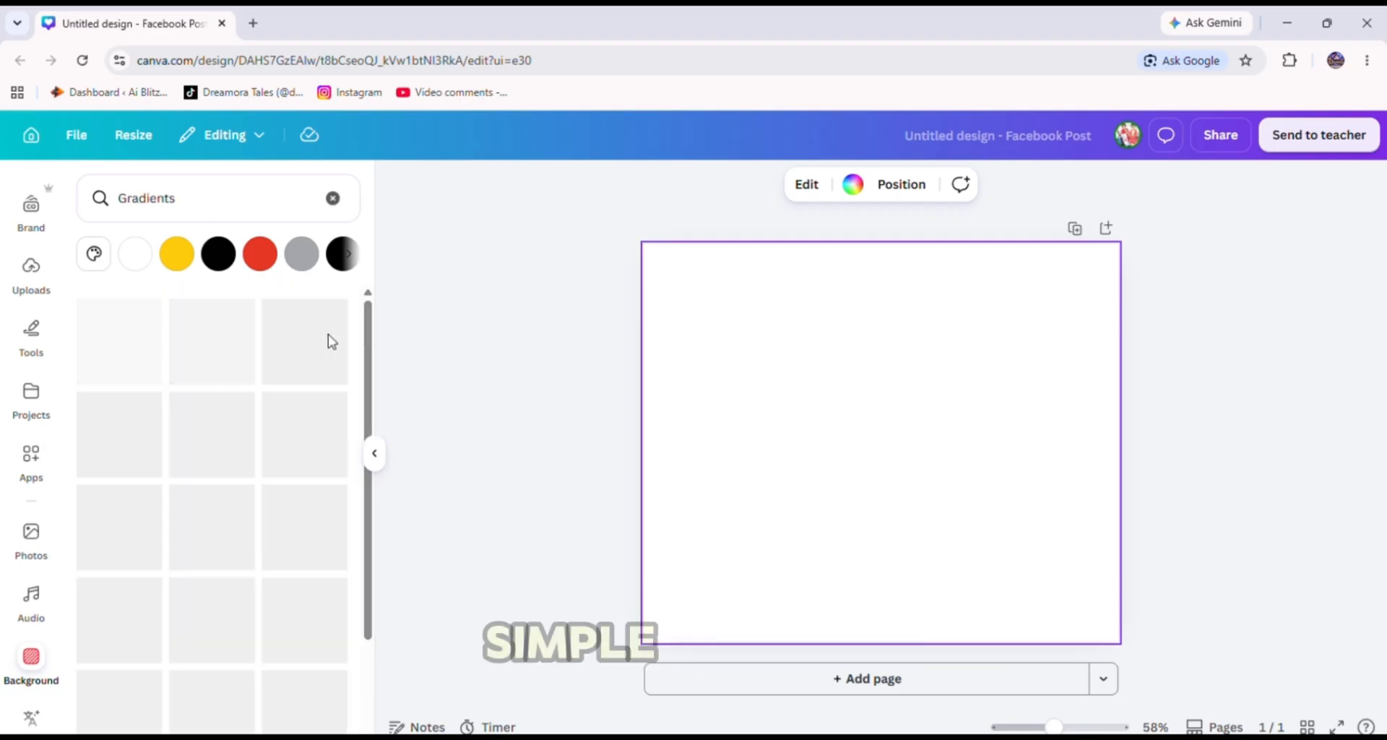
{"action": "scroll", "coordinate": [304, 571], "scroll_direction": "down", "scroll_amount": 4}
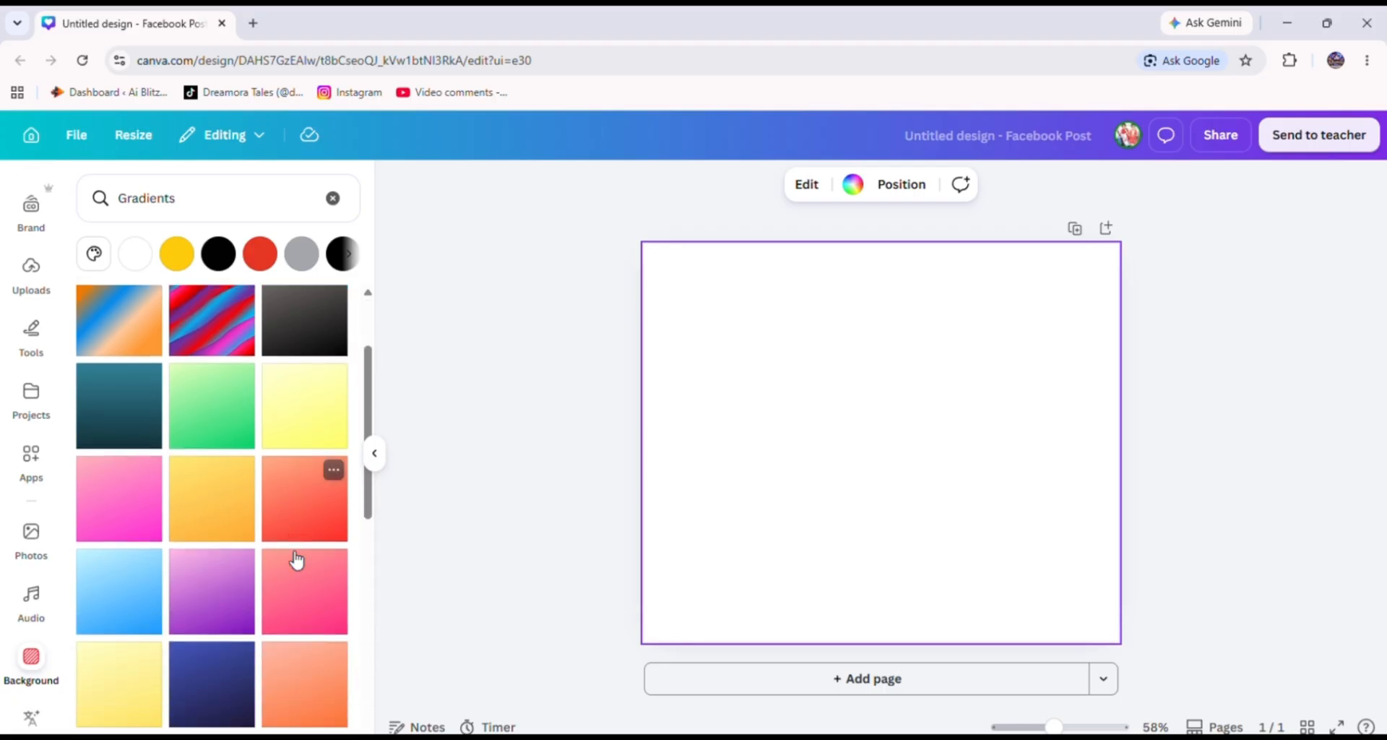
{"action": "left_click", "coordinate": [219, 255]}
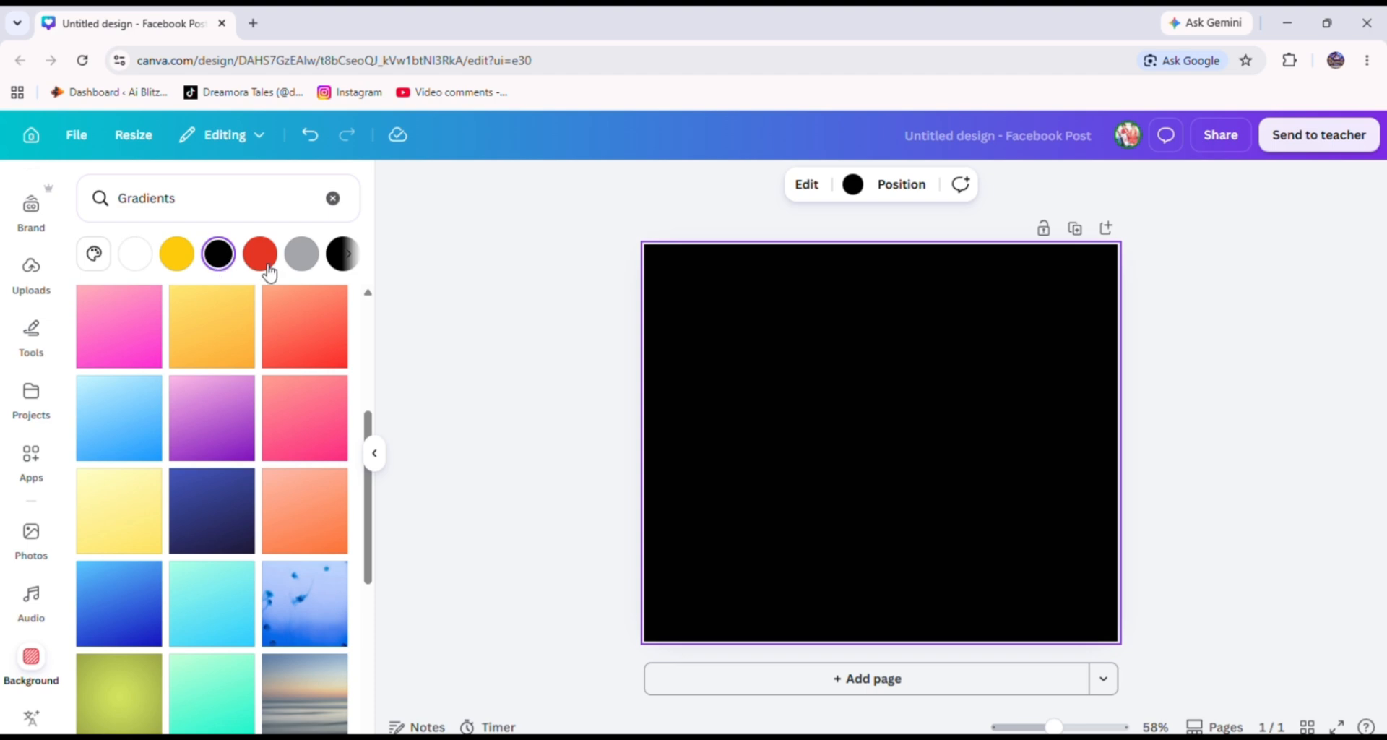
Change the page background to a custom light pink with the colour picker.
{"action": "left_click", "coordinate": [853, 184]}
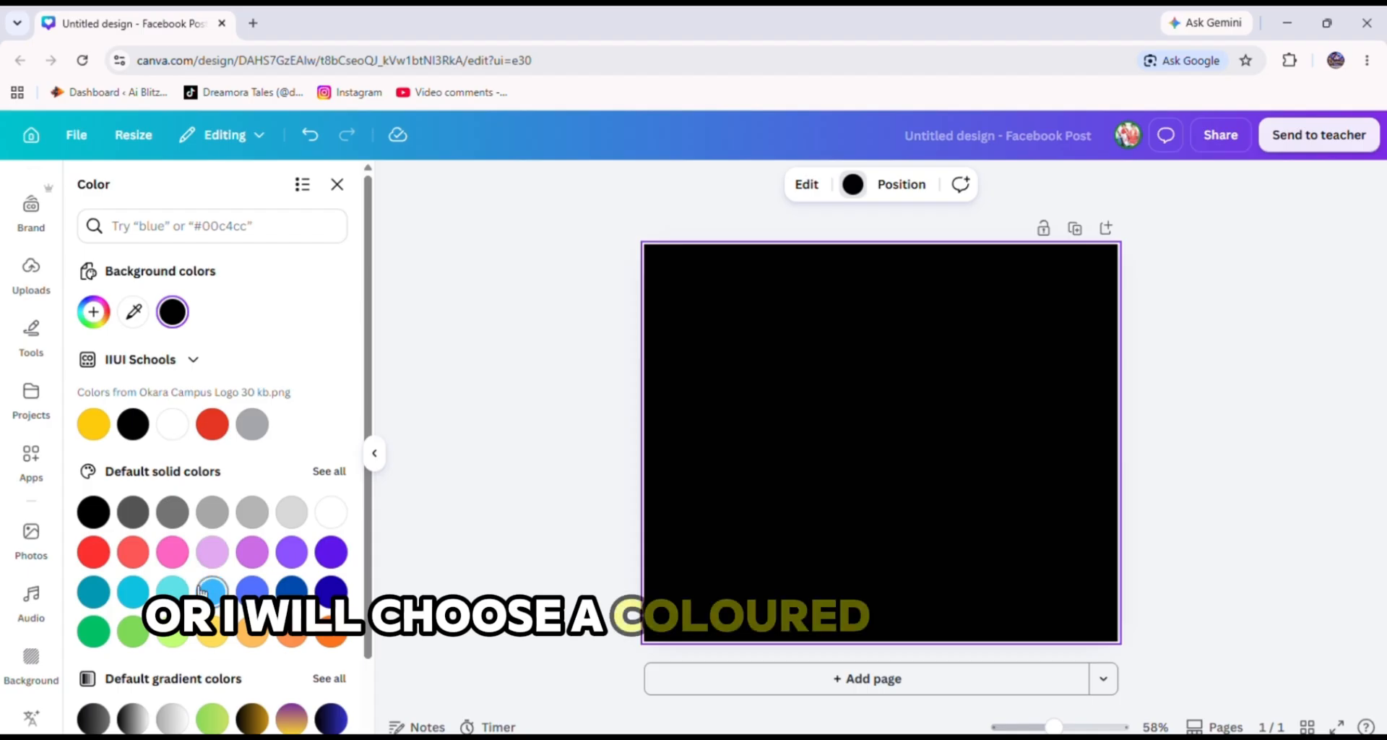
{"action": "left_click", "coordinate": [173, 552]}
{"action": "left_click", "coordinate": [93, 312]}
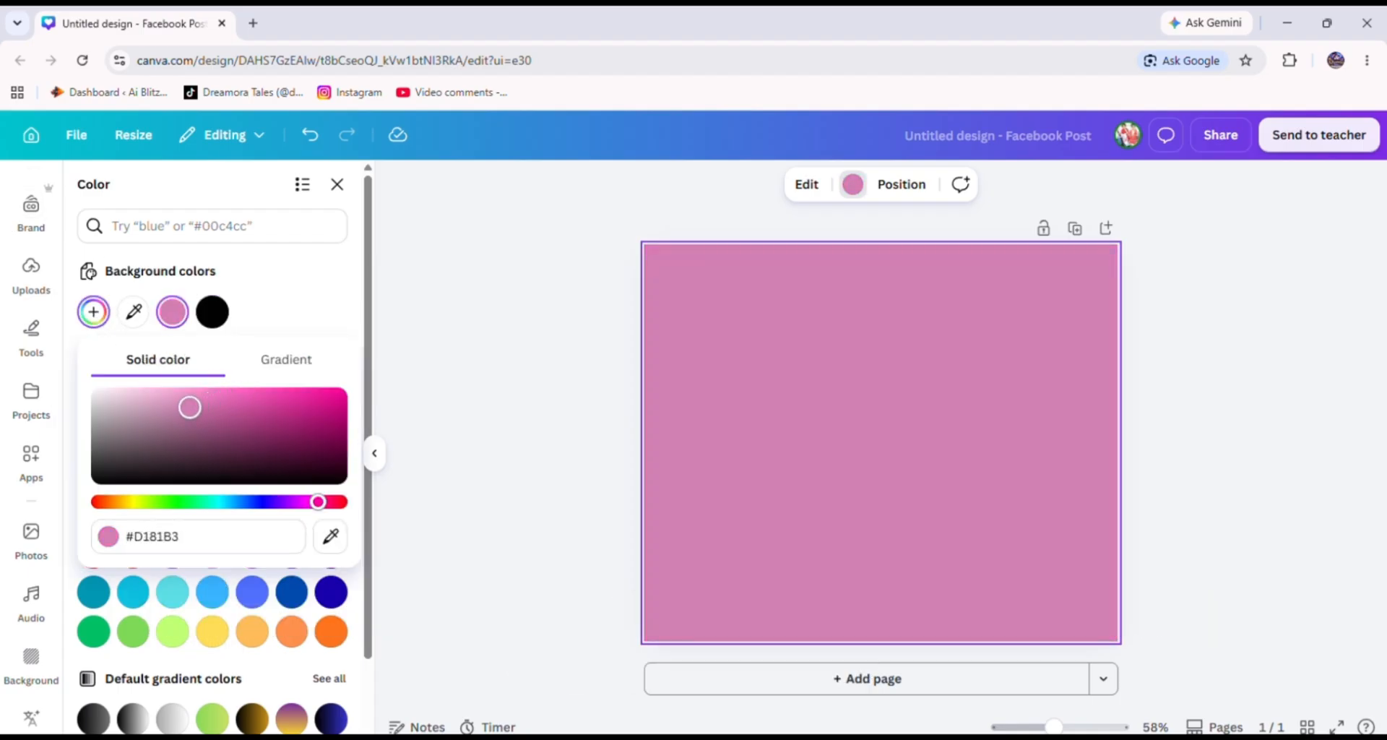
{"action": "left_click_drag", "start_coordinate": [189, 407], "coordinate": [163, 385]}
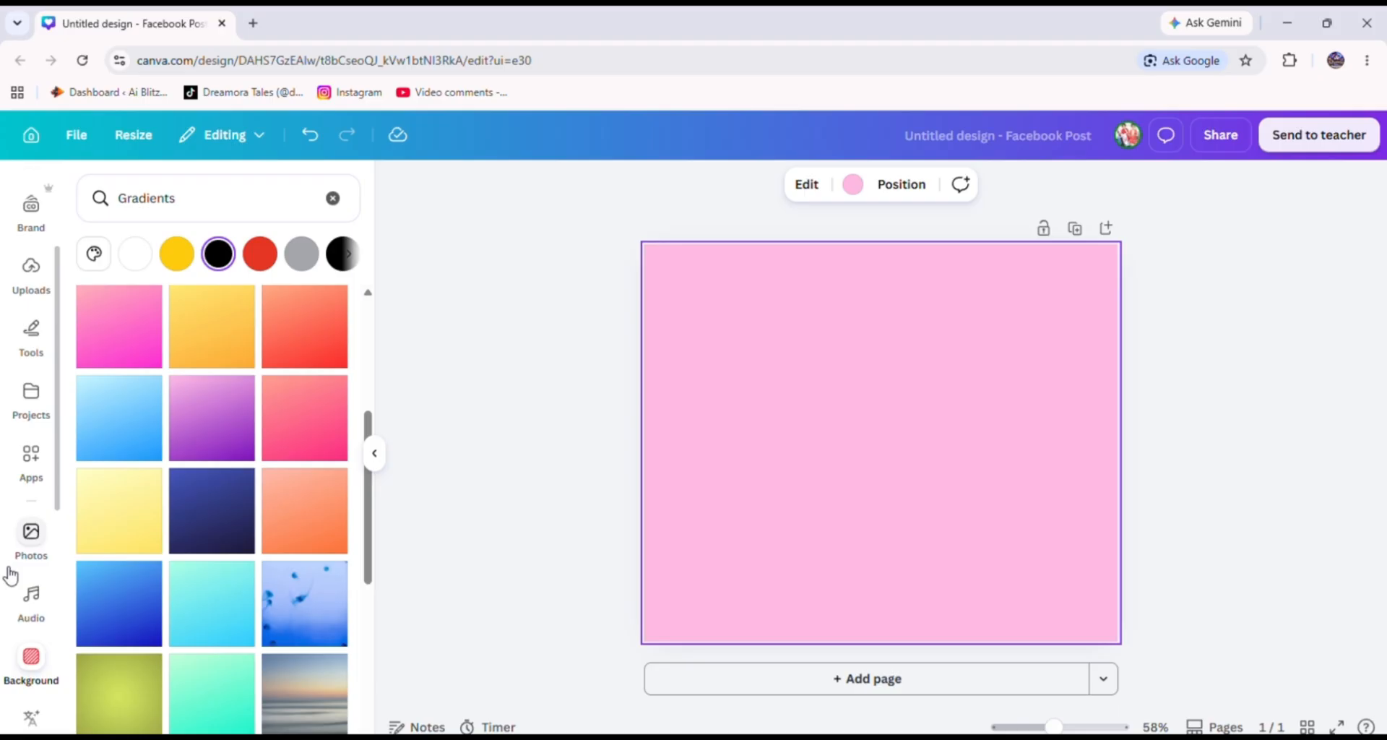
Search the elements for canva graphics and add the round Canva logo to the page.
{"action": "left_click", "coordinate": [33, 273]}
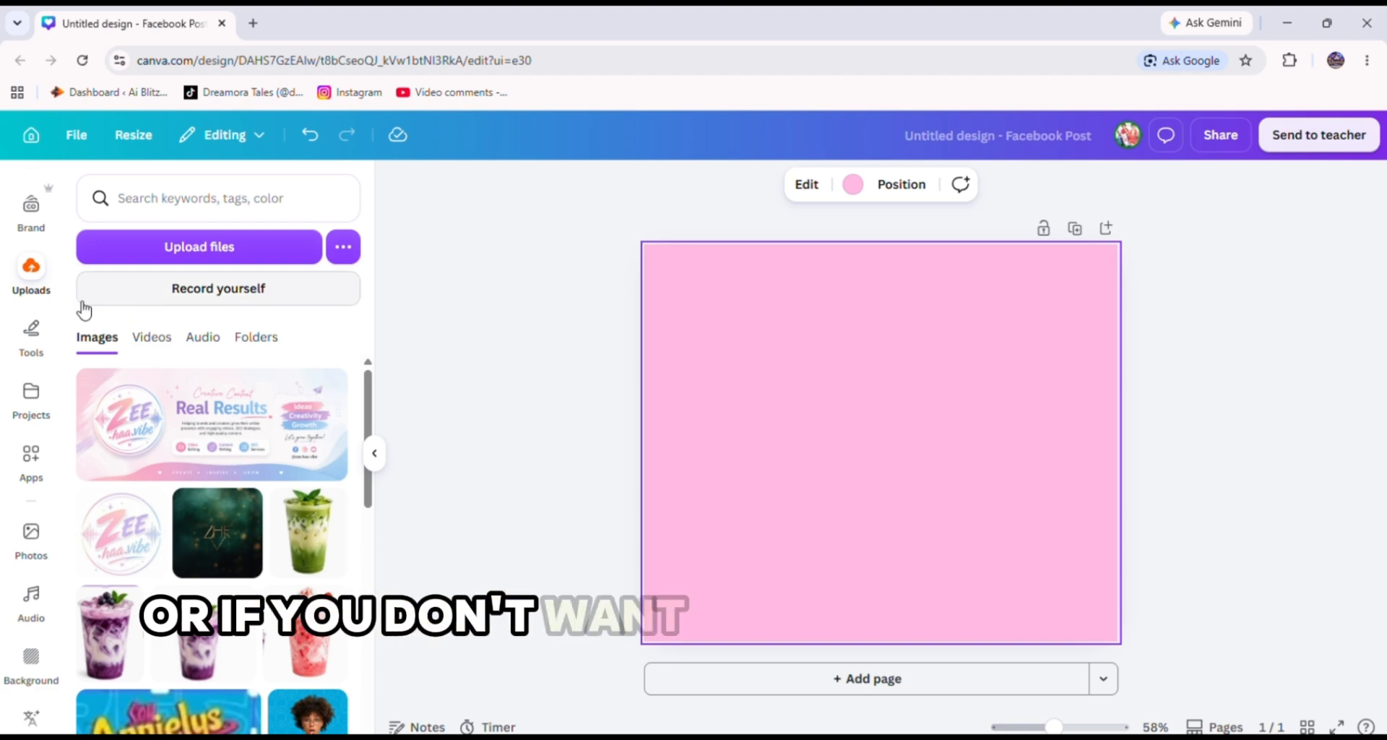
{"action": "scroll", "coordinate": [39, 300], "scroll_direction": "up", "scroll_amount": 2}
{"action": "scroll", "coordinate": [38, 299], "scroll_direction": "up", "scroll_amount": 1}
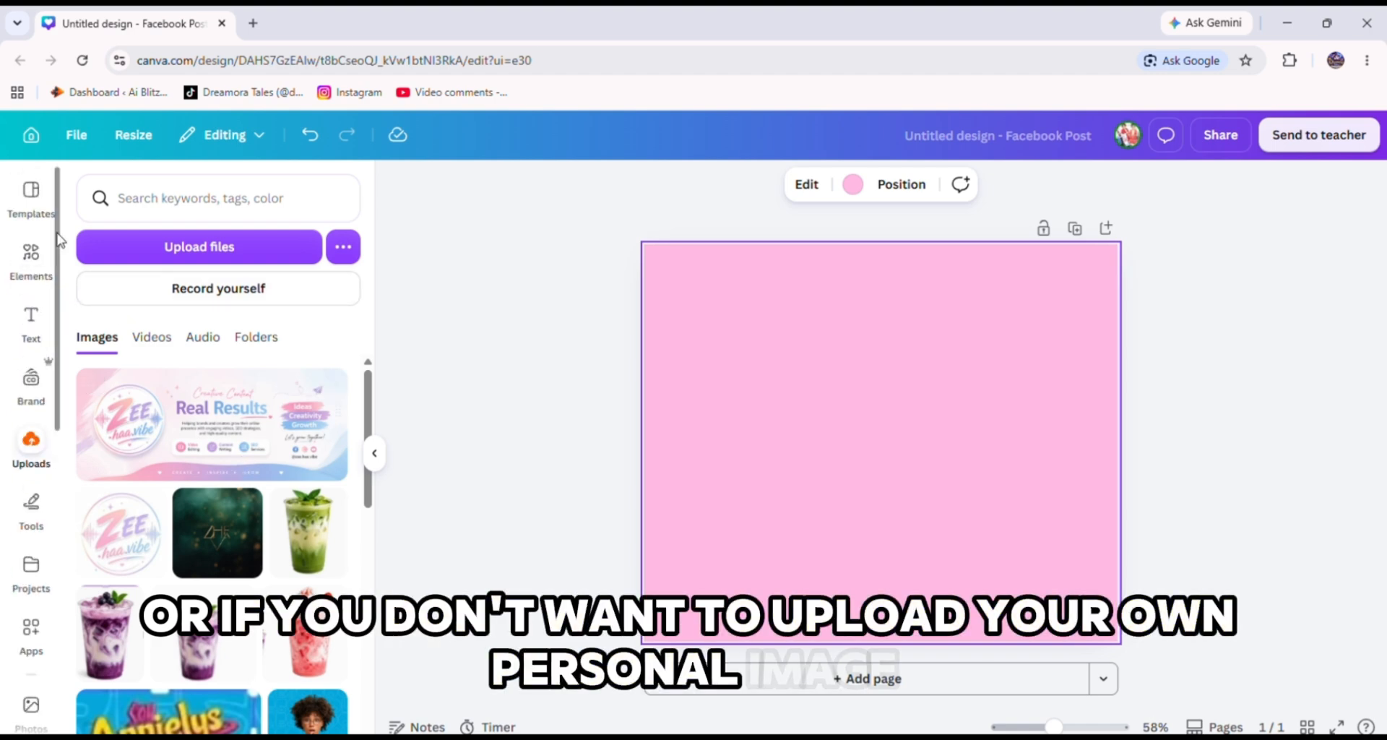
{"action": "left_click", "coordinate": [36, 251]}
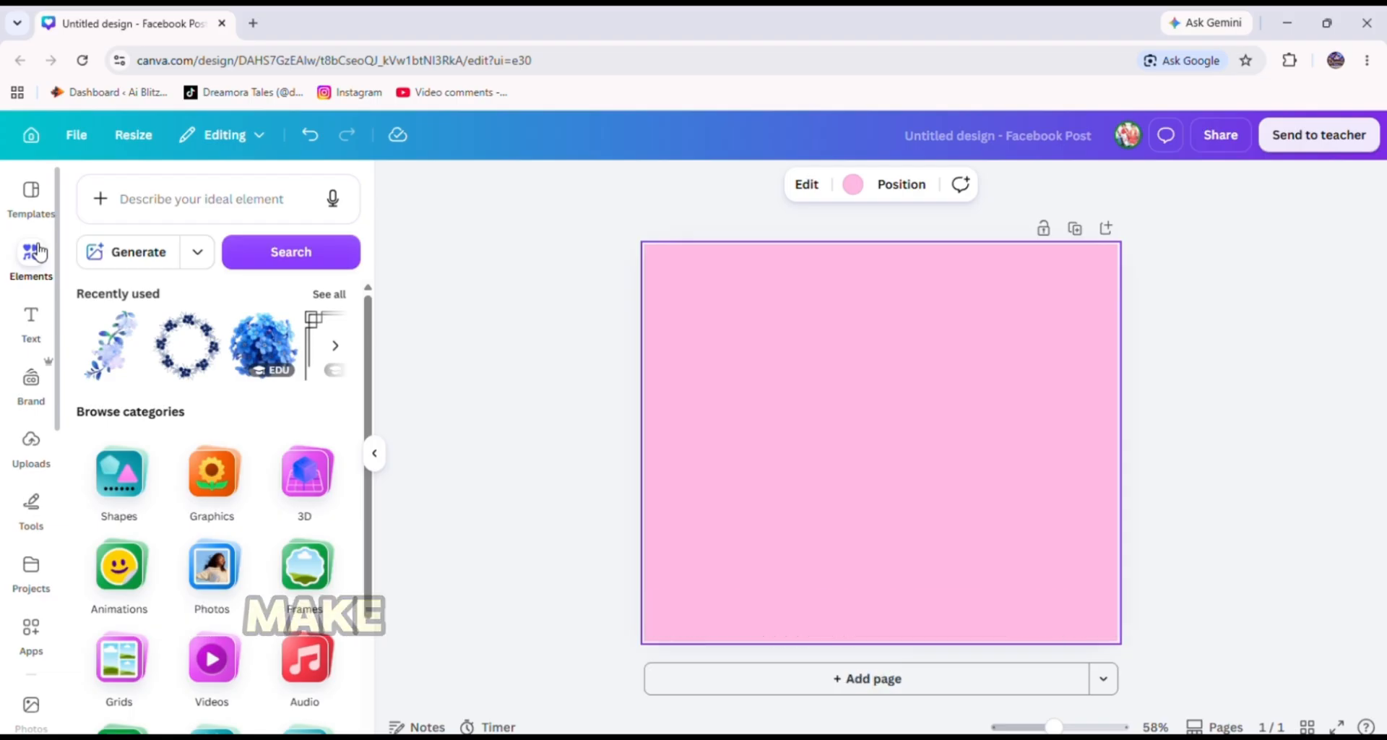
{"action": "left_click", "coordinate": [184, 198]}
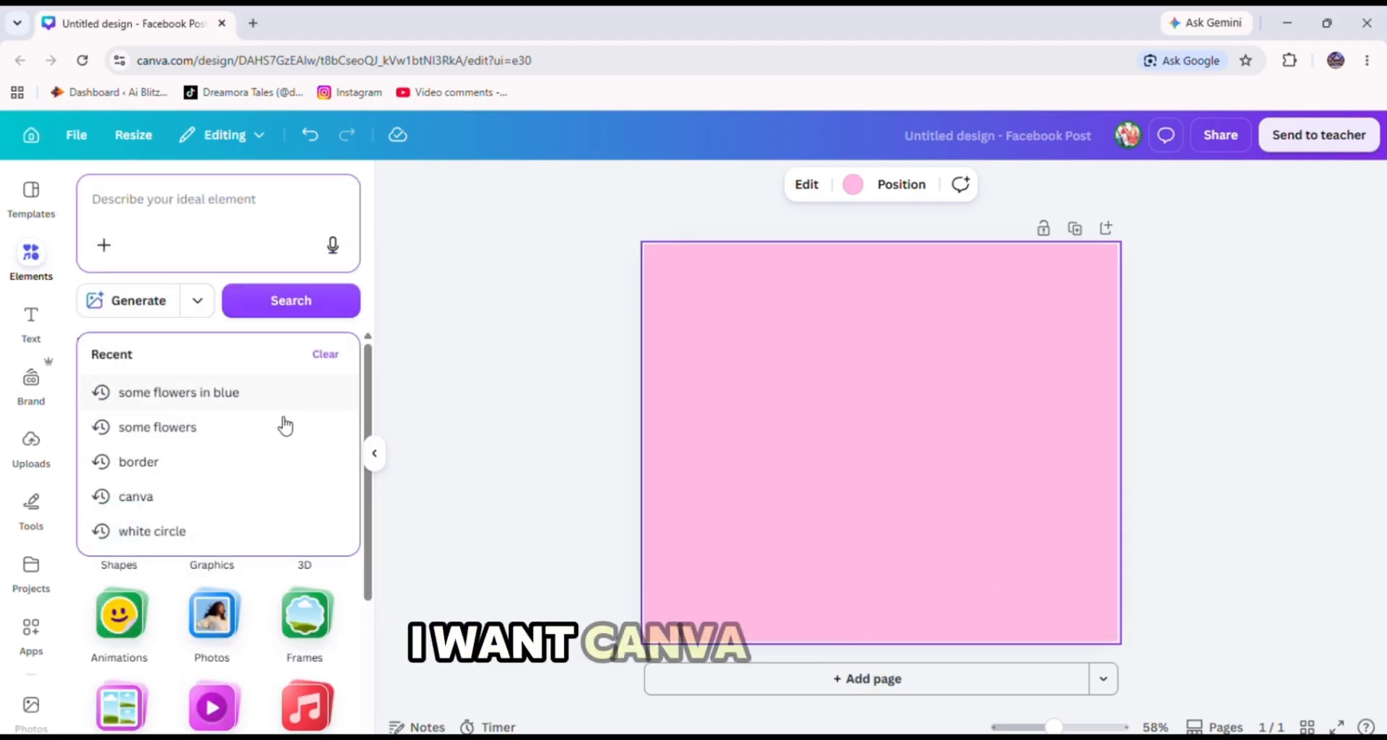
{"action": "left_click", "coordinate": [209, 502]}
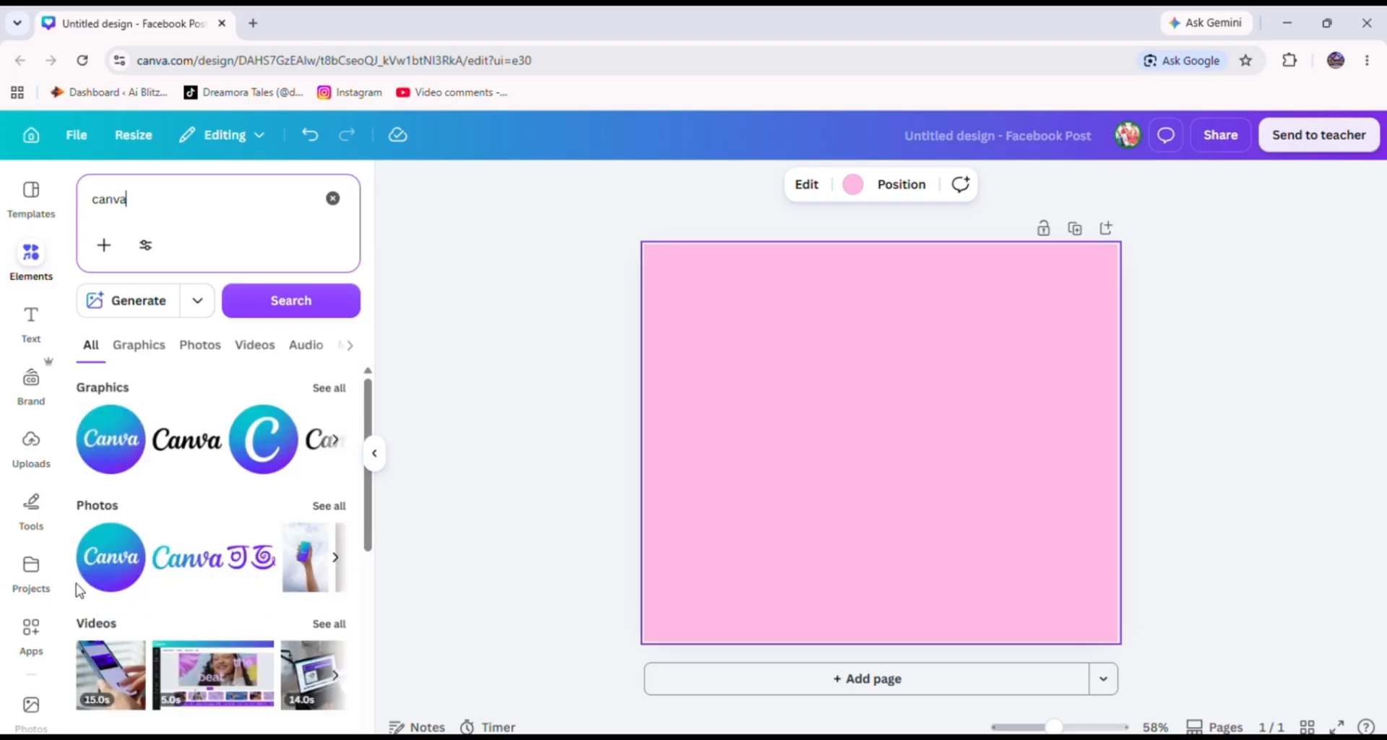
{"action": "left_click", "coordinate": [149, 356]}
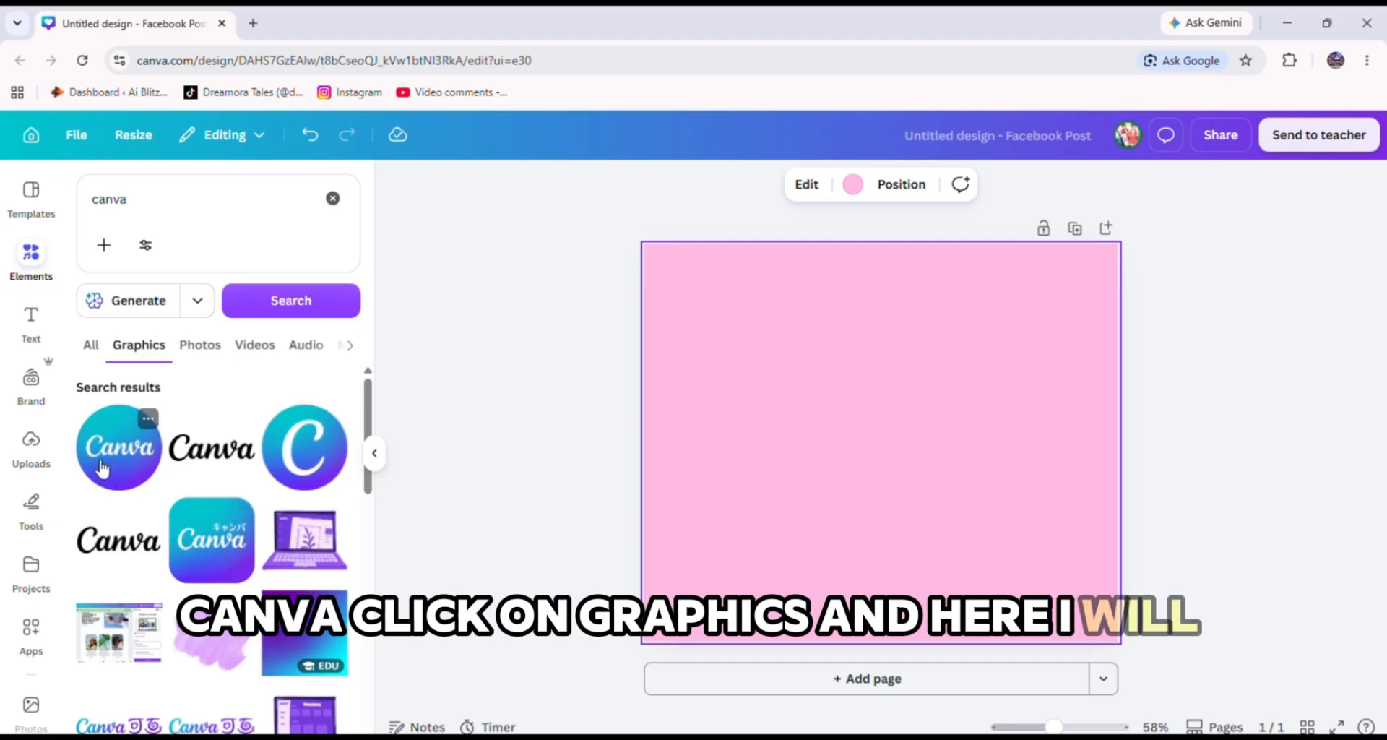
{"action": "left_click", "coordinate": [101, 468]}
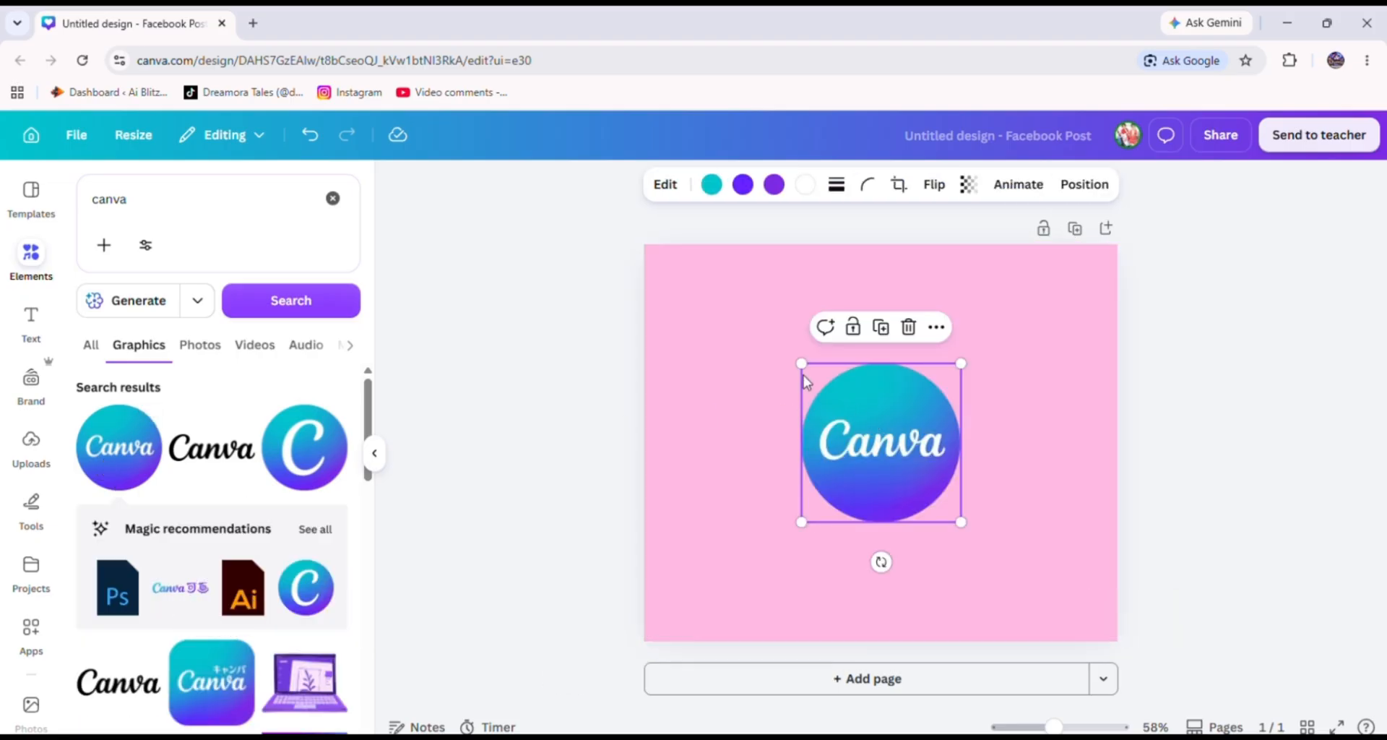
Set the page background colour to a pale blue, #9BACE8, using the colour picker.
{"action": "mouse_move", "coordinate": [802, 365]}
{"action": "left_mouse_down"}
{"action": "mouse_move", "coordinate": [777, 347]}
{"action": "mouse_move", "coordinate": [808, 369]}
{"action": "left_mouse_up"}
{"action": "left_click", "coordinate": [725, 422]}
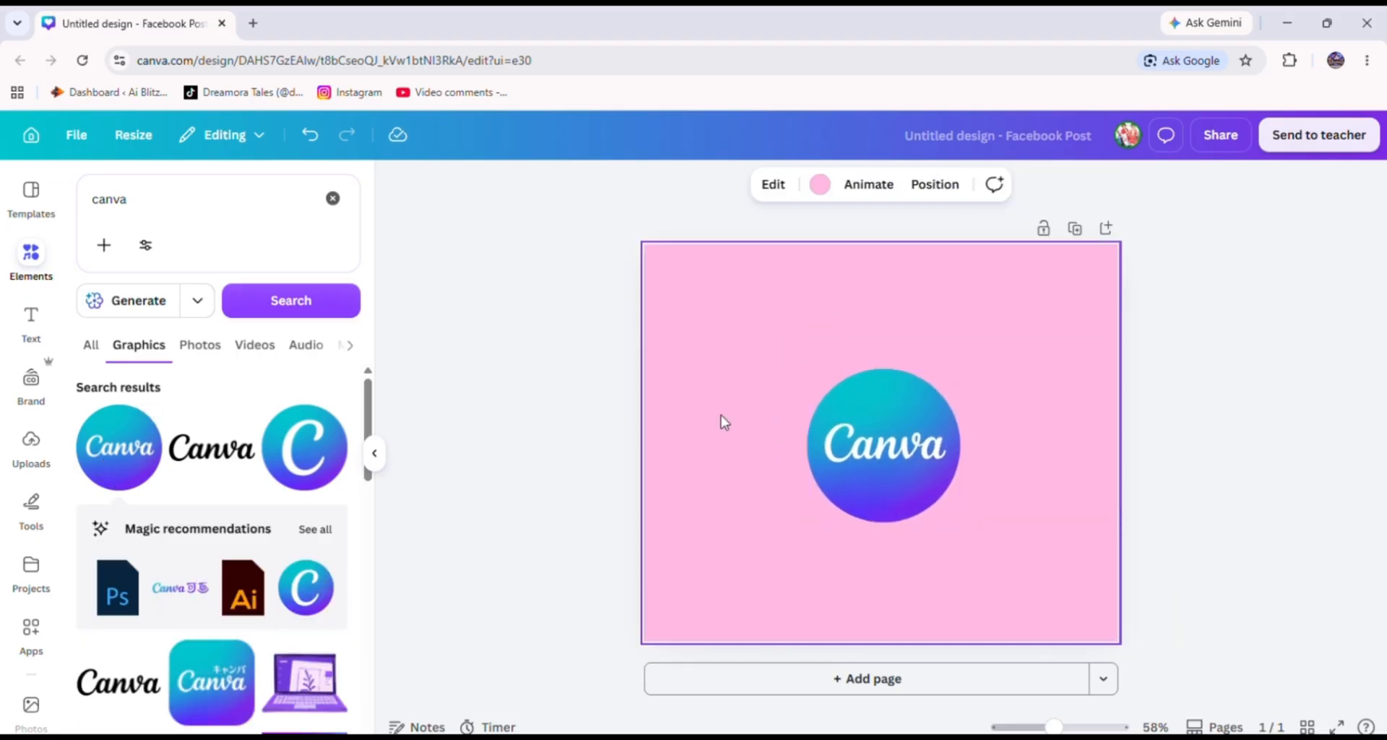
{"action": "left_click", "coordinate": [819, 185]}
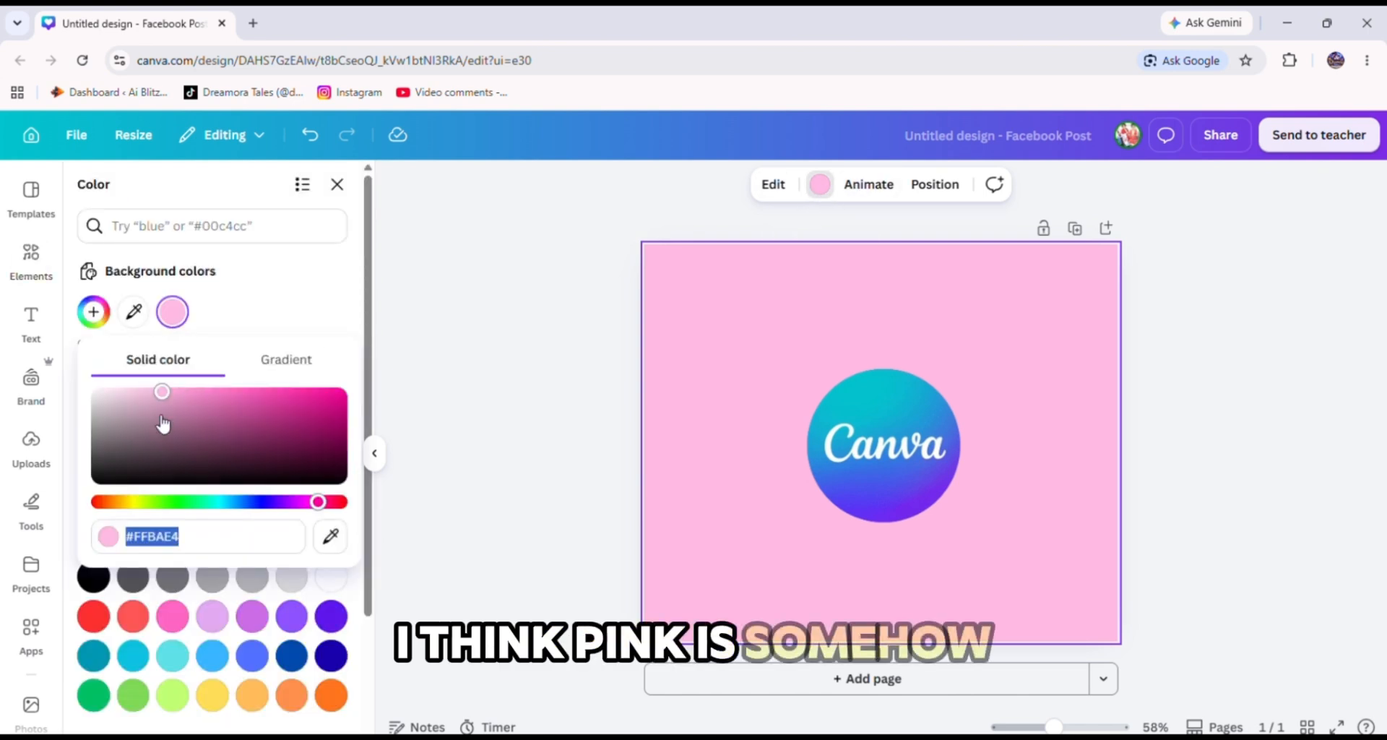
{"action": "left_click_drag", "start_coordinate": [162, 393], "coordinate": [159, 396]}
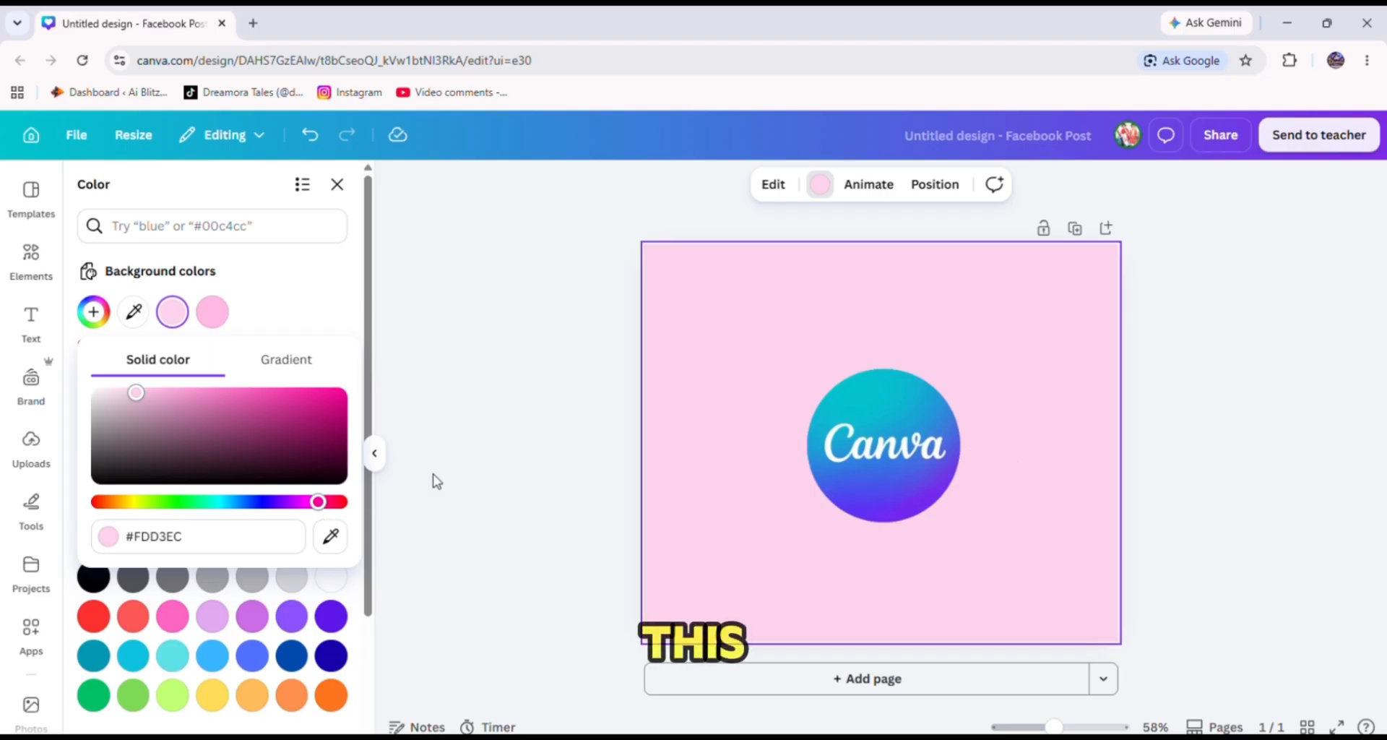
{"action": "mouse_move", "coordinate": [269, 501]}
{"action": "left_mouse_down"}
{"action": "mouse_move", "coordinate": [250, 502]}
{"action": "mouse_move", "coordinate": [297, 504]}
{"action": "mouse_move", "coordinate": [274, 511]}
{"action": "left_mouse_up"}
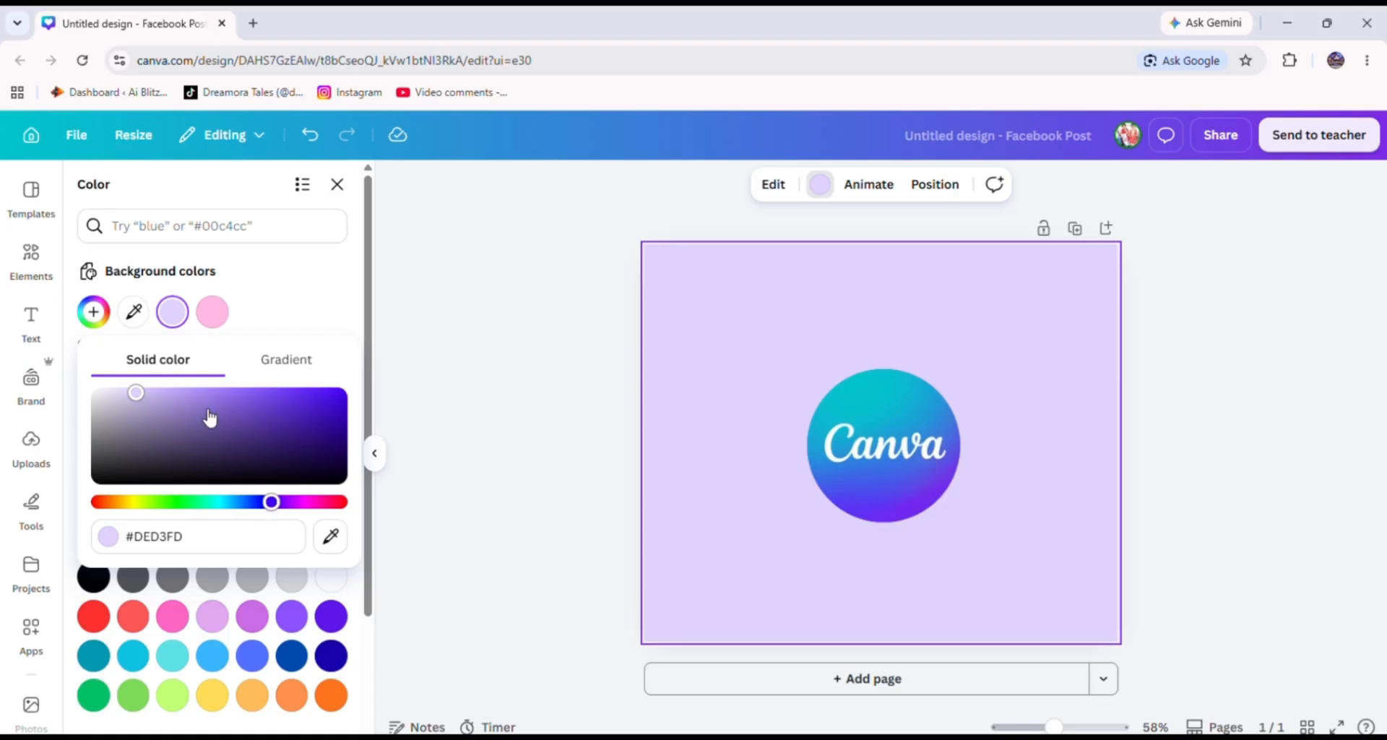
{"action": "left_click_drag", "start_coordinate": [208, 412], "coordinate": [233, 390]}
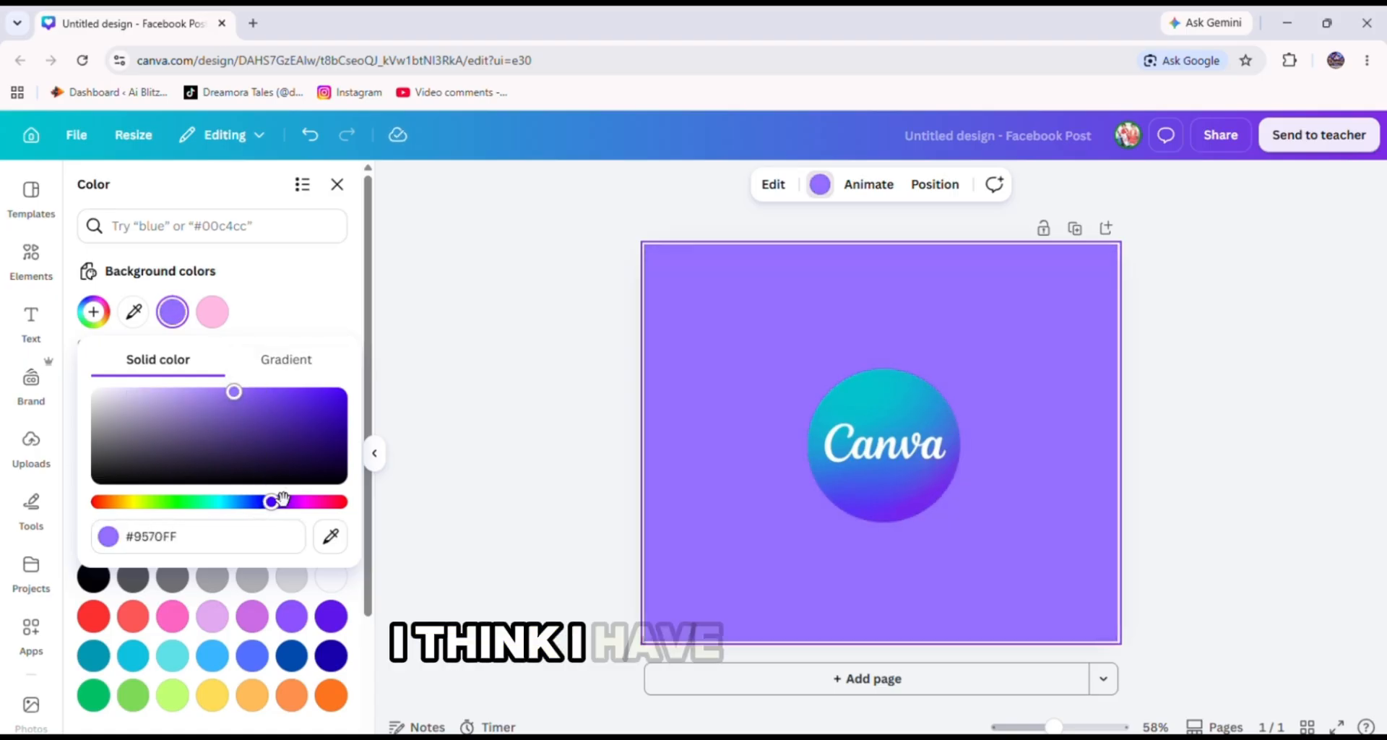
{"action": "left_click_drag", "start_coordinate": [282, 499], "coordinate": [252, 509]}
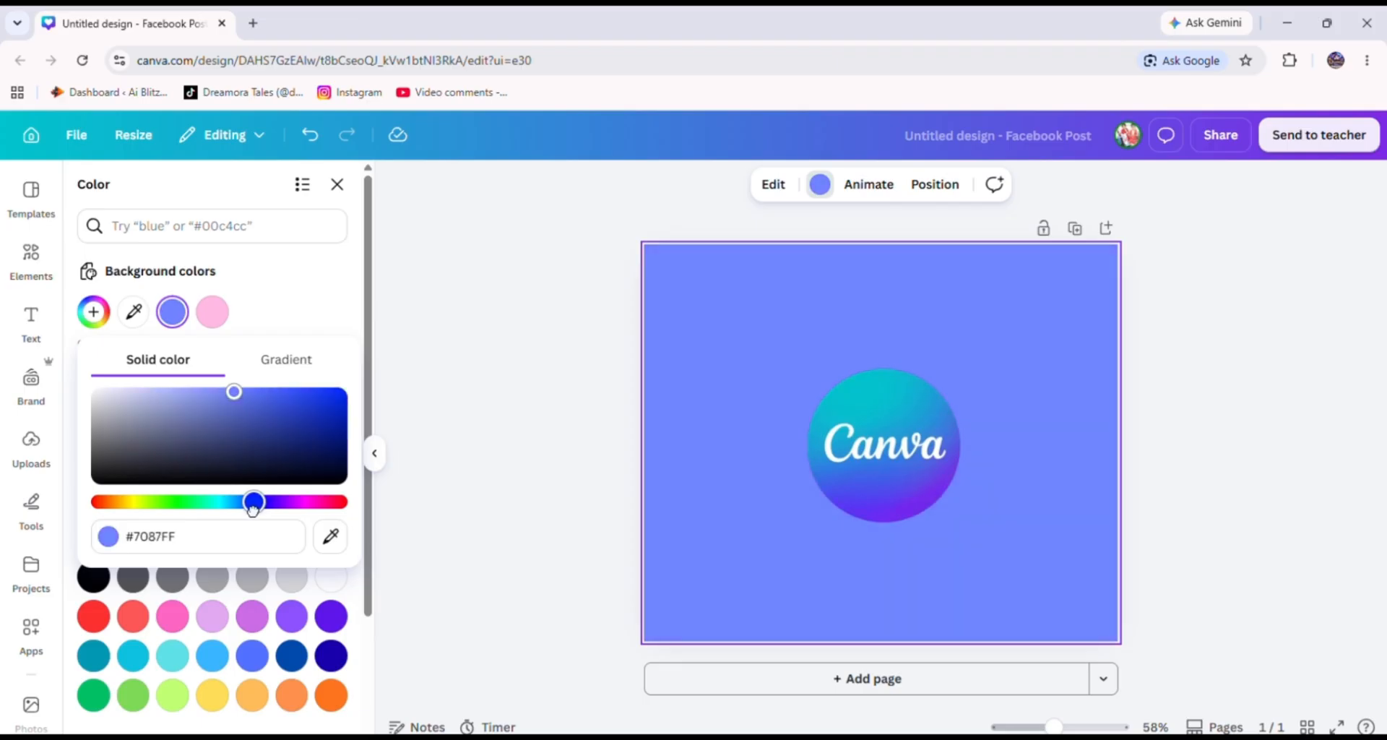
{"action": "left_click_drag", "start_coordinate": [233, 427], "coordinate": [180, 403]}
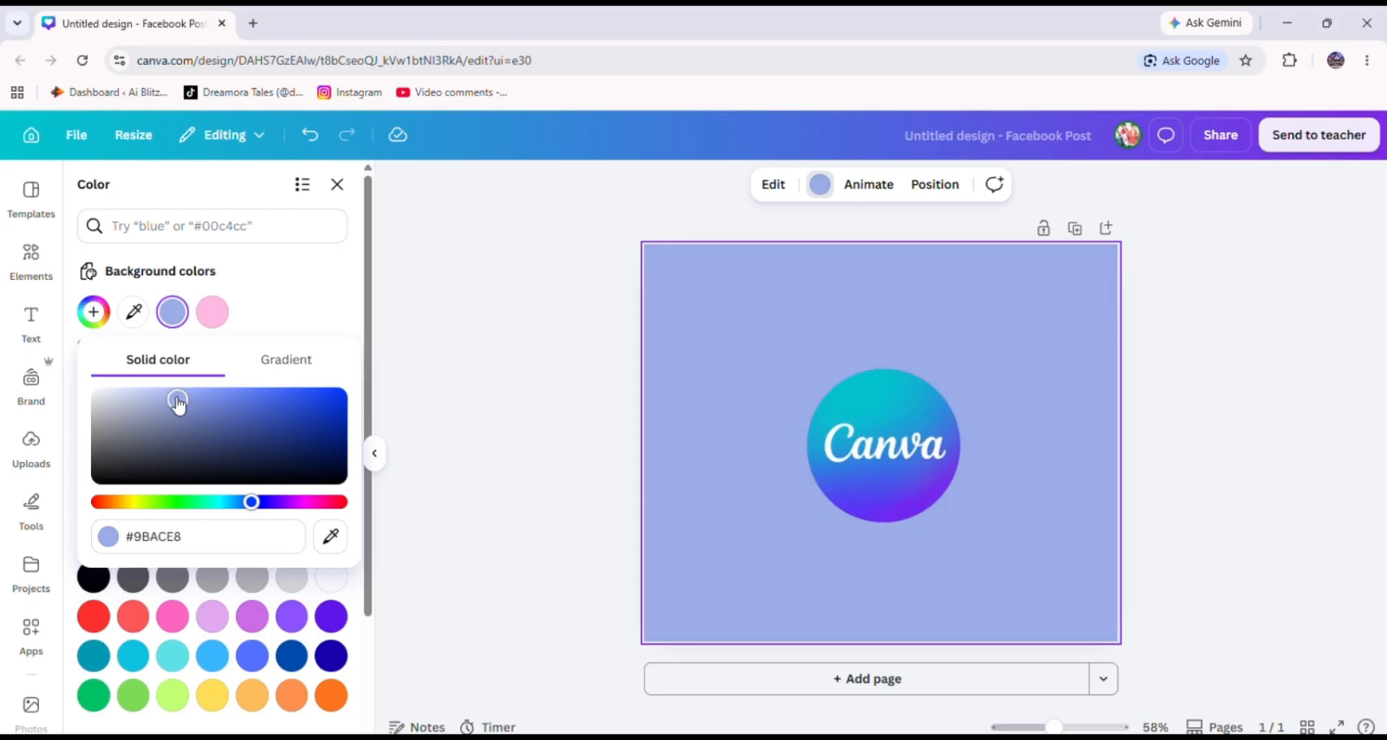
Enlarge the Canva logo and reposition it slightly right of the page centre.
{"action": "left_click", "coordinate": [777, 425]}
{"action": "left_click_drag", "start_coordinate": [878, 400], "coordinate": [849, 377]}
{"action": "left_click_drag", "start_coordinate": [935, 501], "coordinate": [903, 468]}
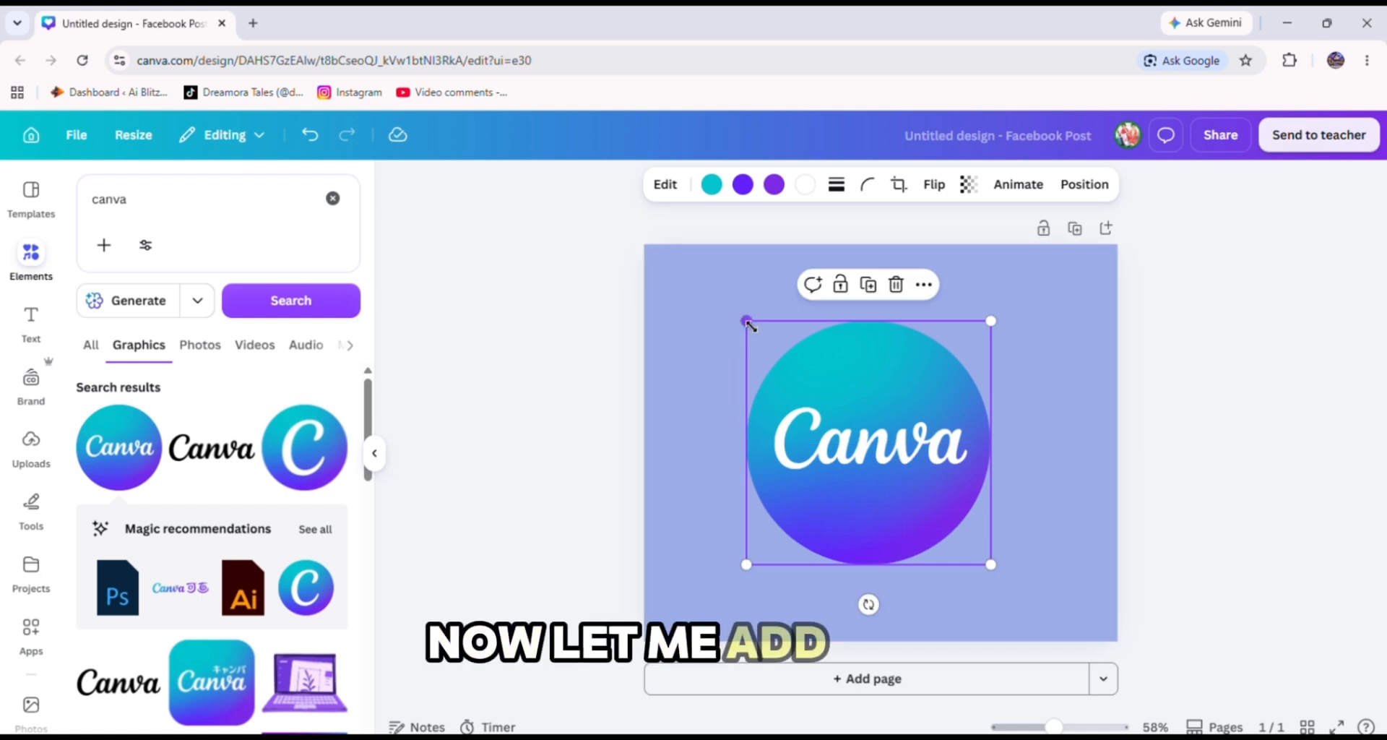
{"action": "left_click_drag", "start_coordinate": [747, 323], "coordinate": [800, 354]}
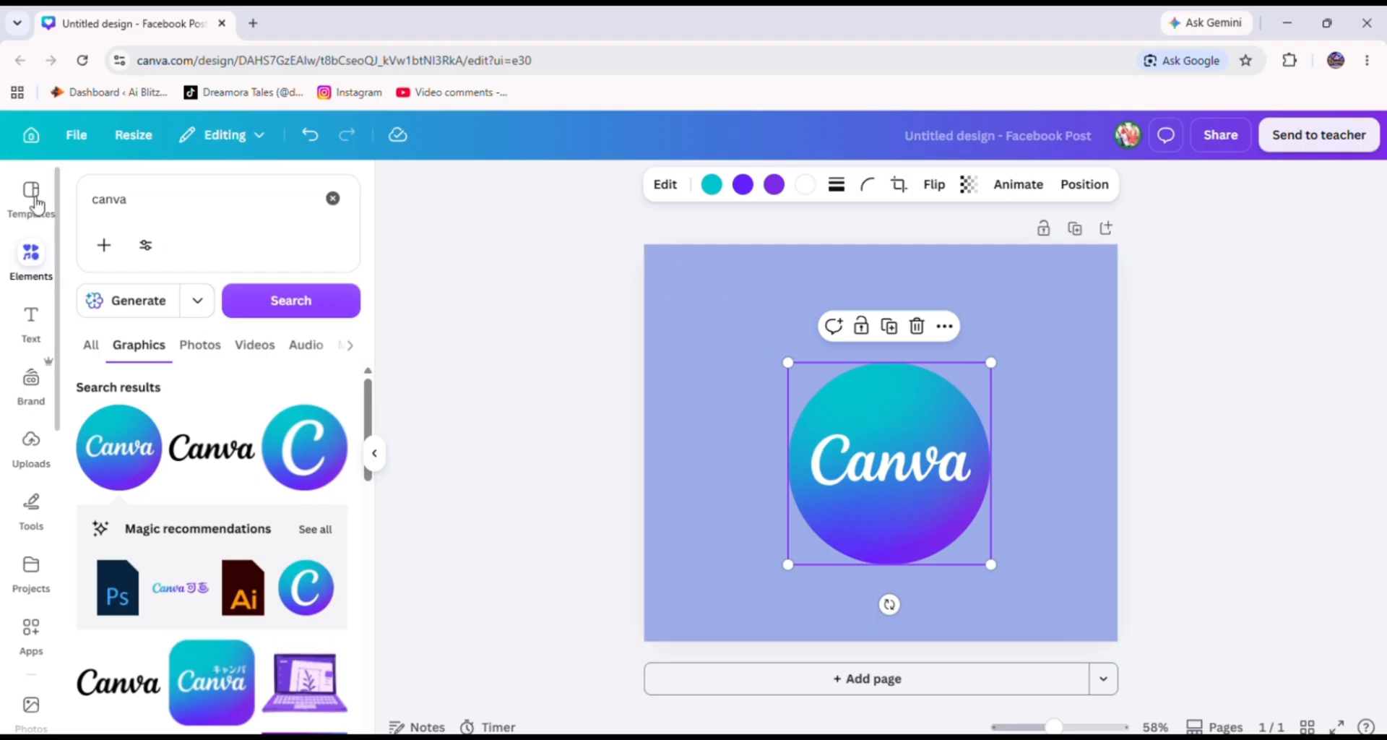
Add a heading text box to the page and paste the text "5 Tips Every Beginner Should Know" into it.
{"action": "left_click", "coordinate": [32, 333]}
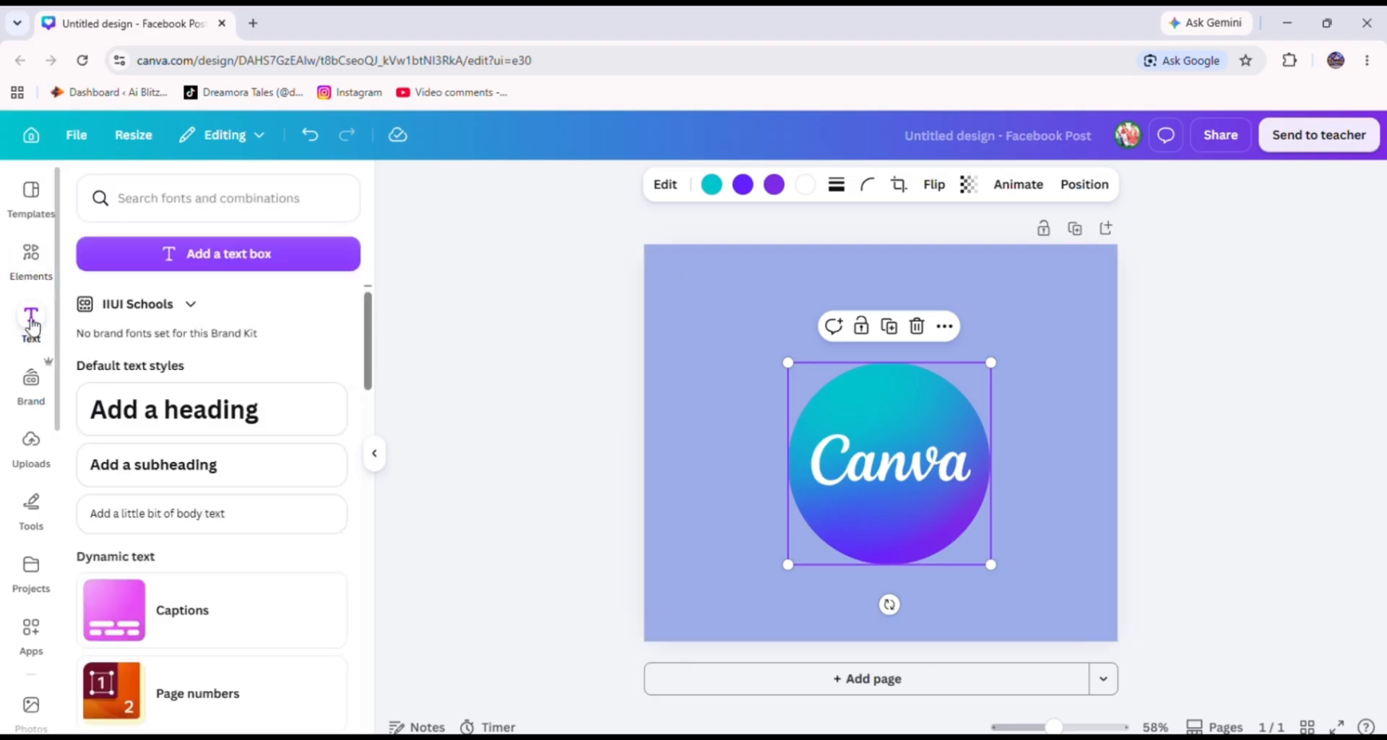
{"action": "scroll", "coordinate": [185, 461], "scroll_direction": "down", "scroll_amount": 2}
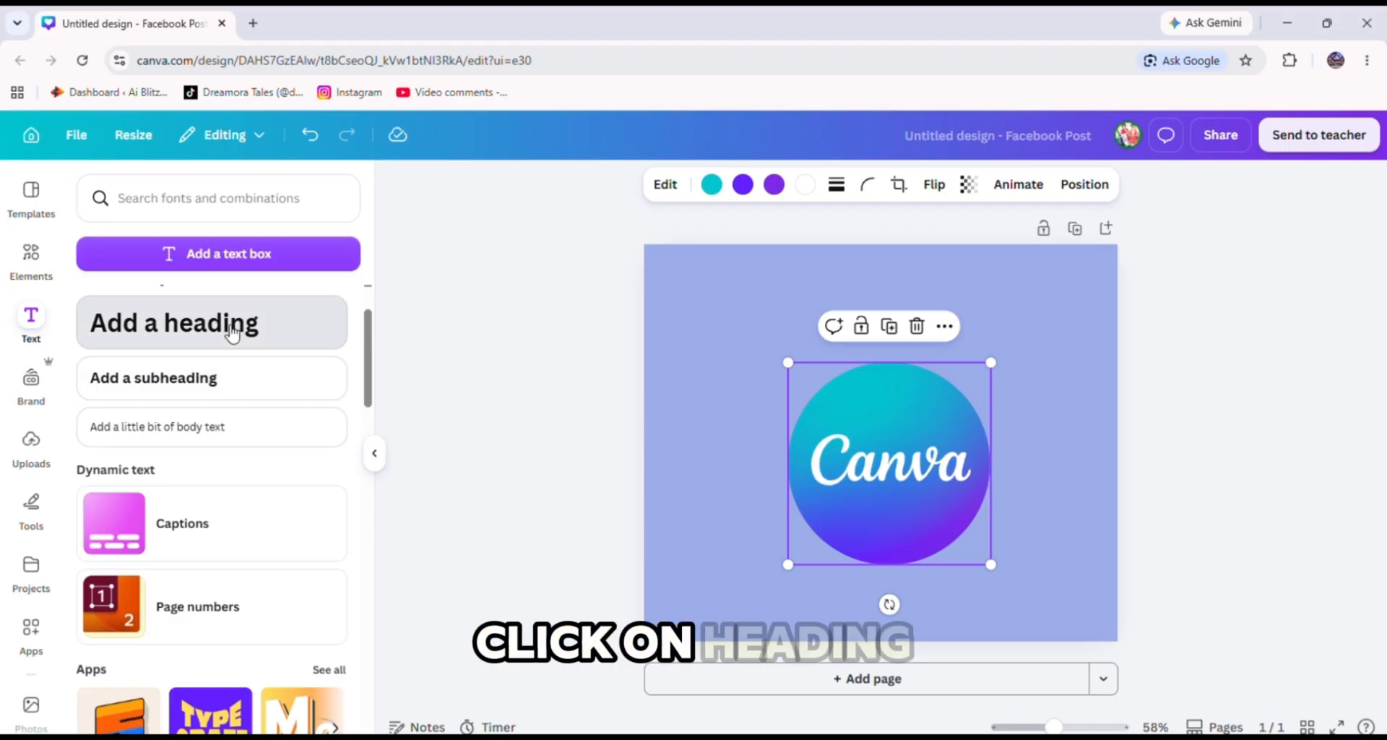
{"action": "left_click", "coordinate": [235, 325]}
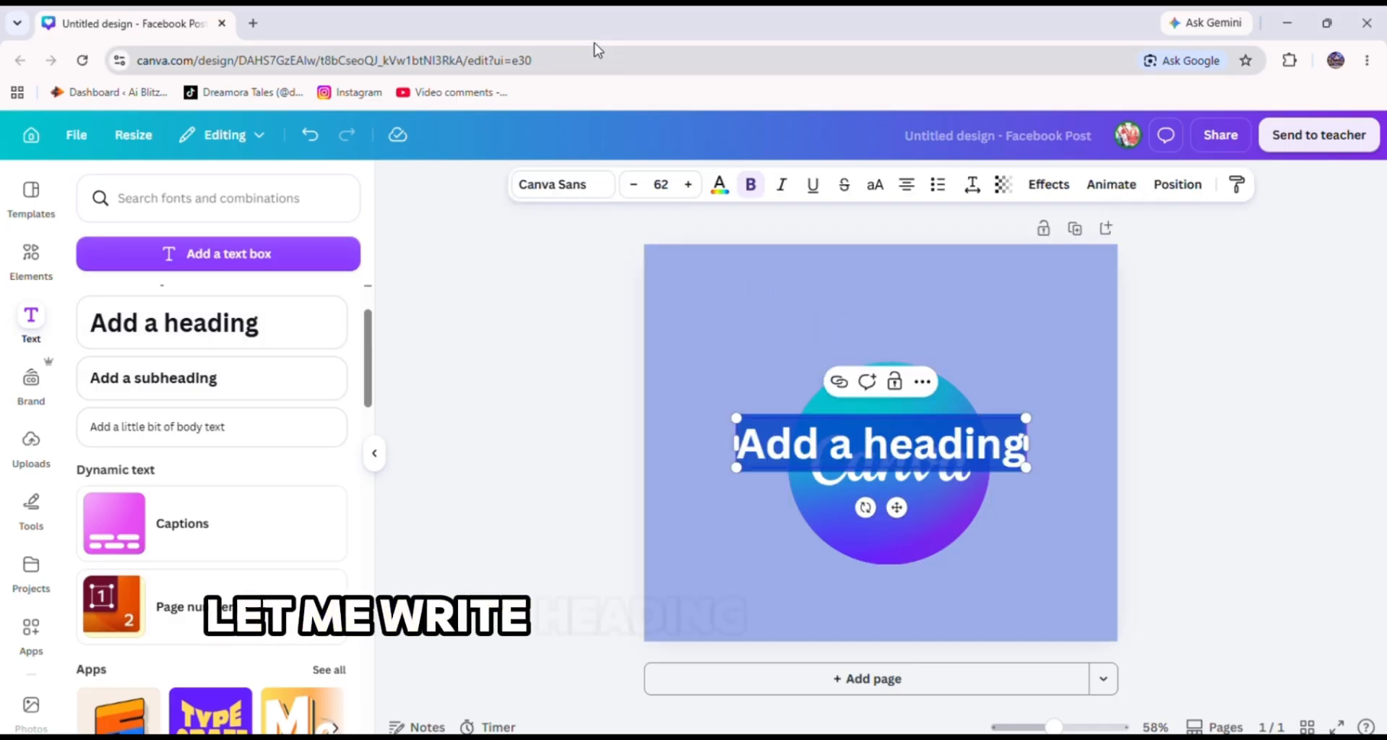
{"action": "type", "text": "5 Tips Every Beginner Should Know"}
{"action": "left_click_drag", "start_coordinate": [1119, 471], "coordinate": [1379, 444]}
Change the heading font to Anton and narrow the heading's text box from its left edge.
{"action": "left_click", "coordinate": [552, 184]}
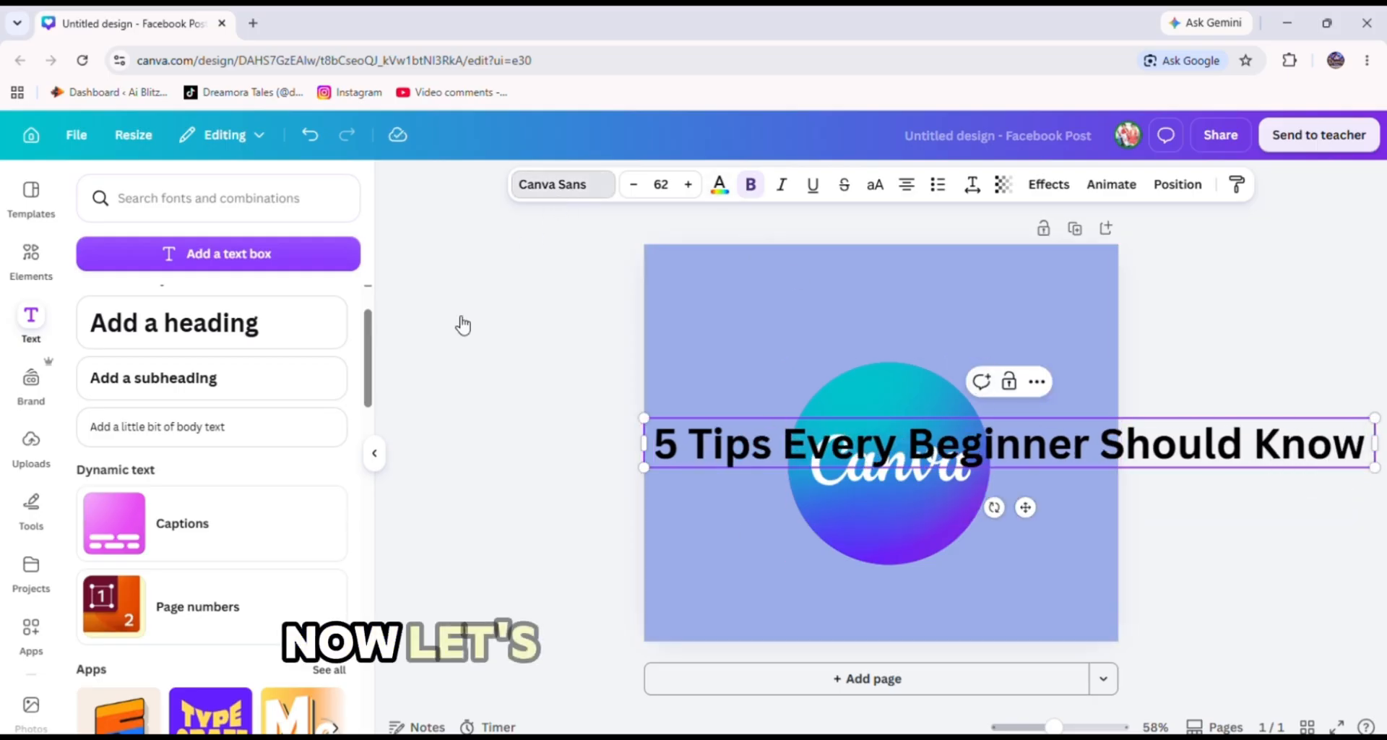
{"action": "left_click", "coordinate": [144, 591]}
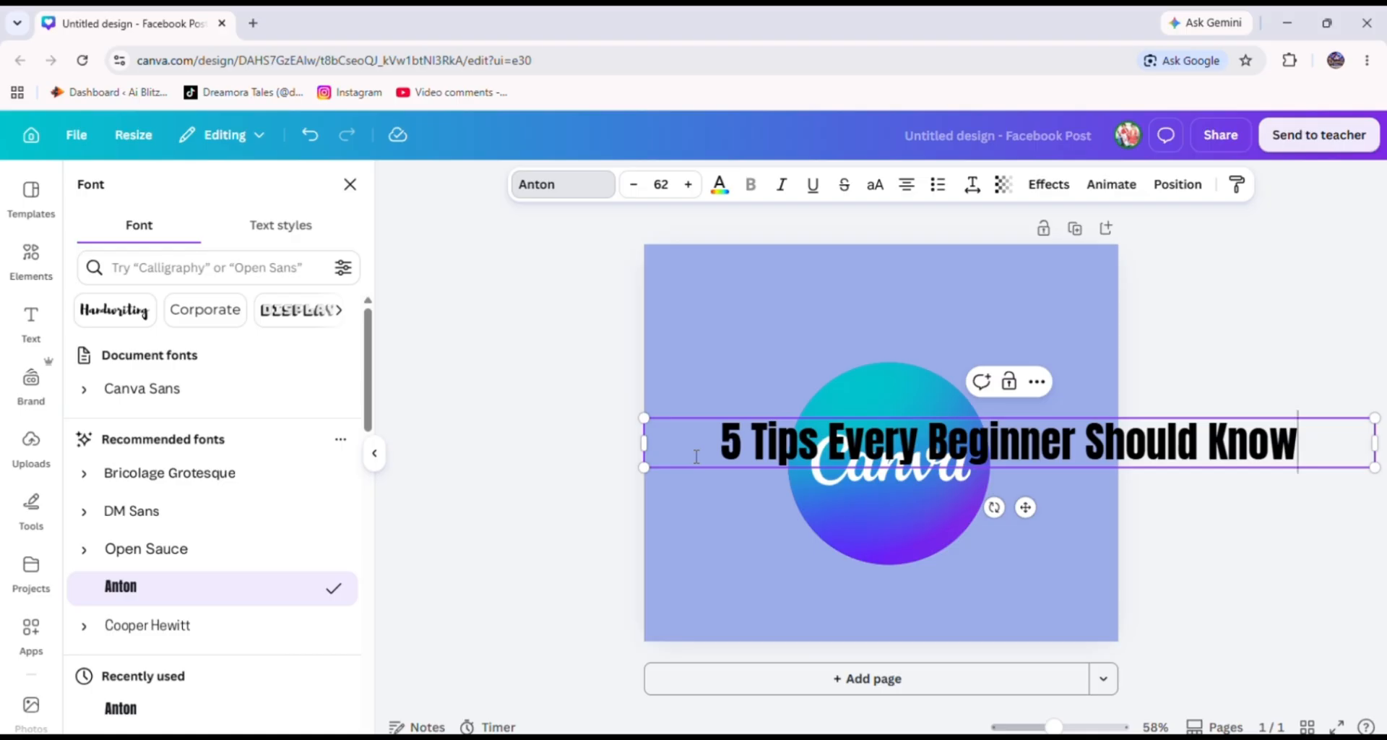
{"action": "left_click_drag", "start_coordinate": [644, 442], "coordinate": [788, 442]}
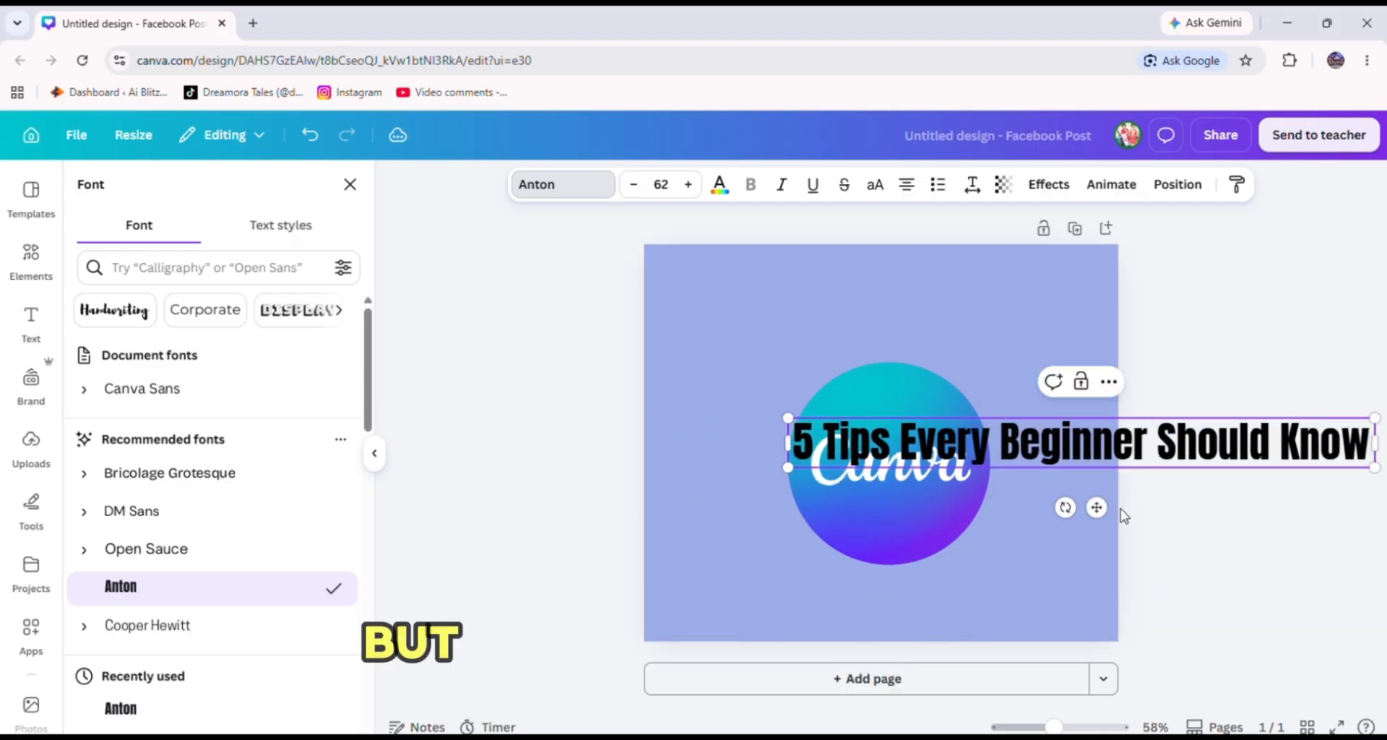
Move the heading to the top of the page and scale it down to about 44.7, centred horizontally.
{"action": "left_click_drag", "start_coordinate": [1075, 510], "coordinate": [894, 376]}
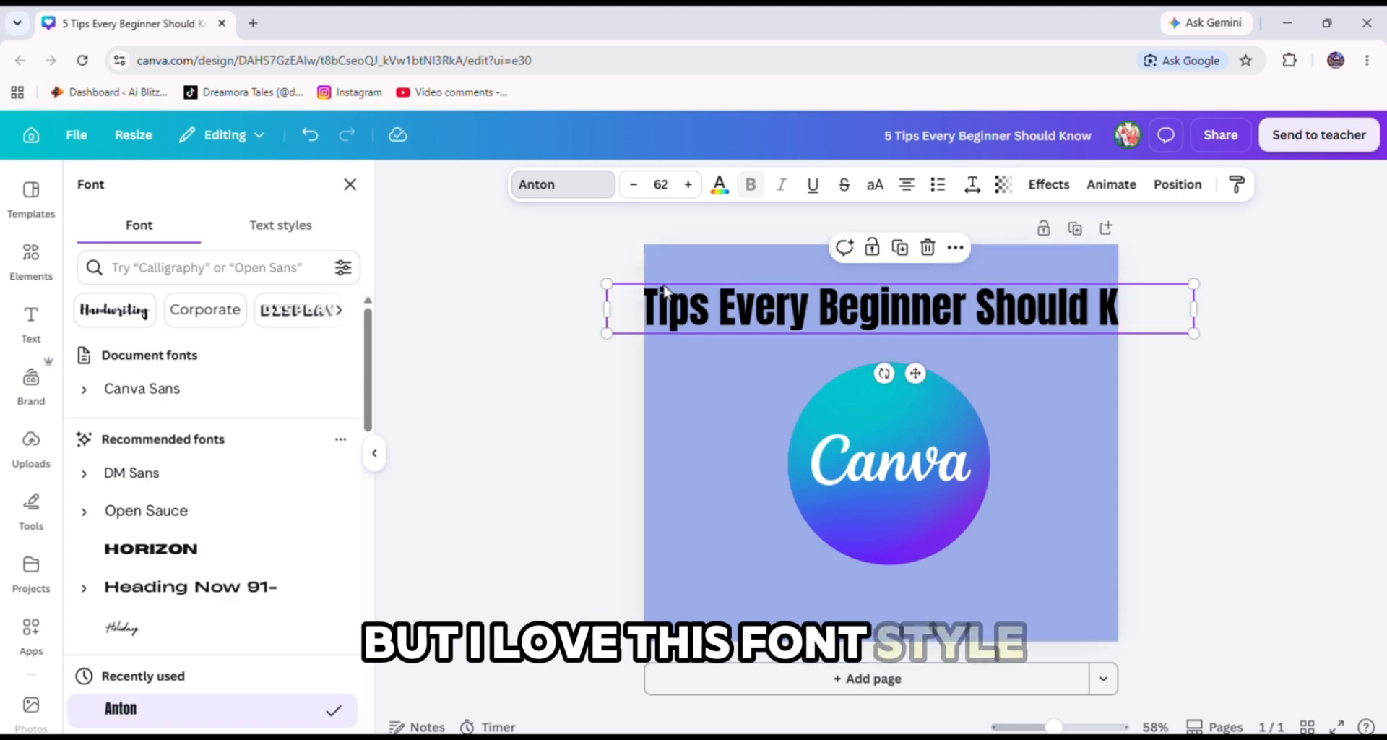
{"action": "left_click_drag", "start_coordinate": [609, 281], "coordinate": [780, 297]}
{"action": "left_click_drag", "start_coordinate": [1004, 372], "coordinate": [901, 353]}
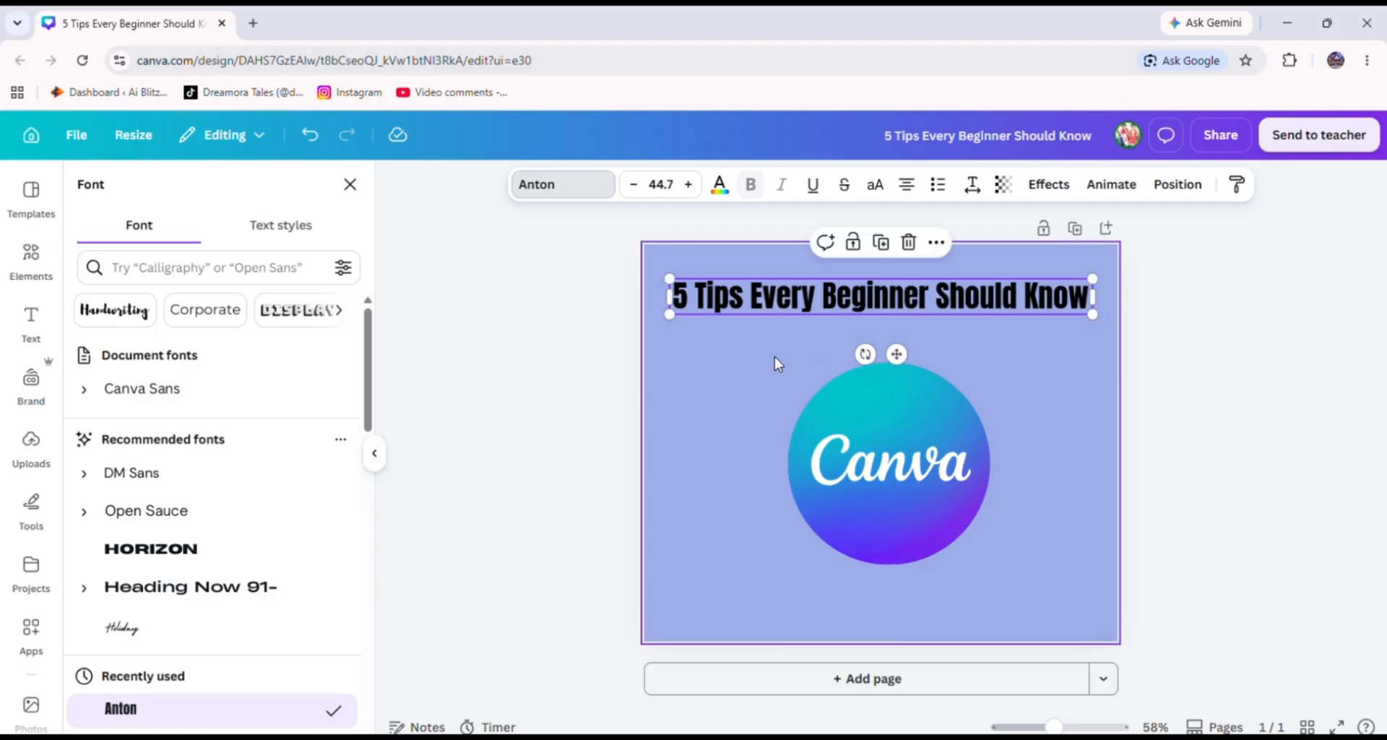
Set the heading's text colour to white.
{"action": "left_click", "coordinate": [720, 185]}
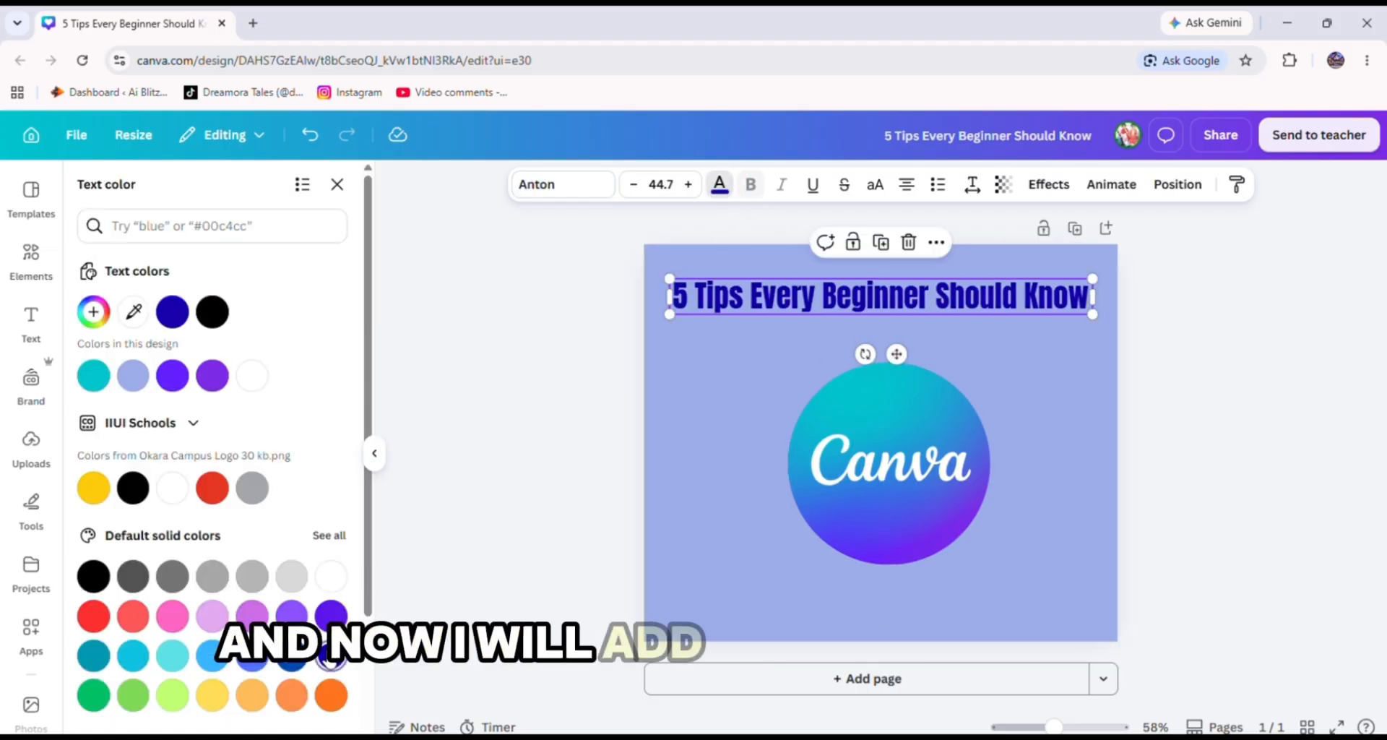
{"action": "left_click", "coordinate": [330, 615]}
{"action": "left_click", "coordinate": [332, 578]}
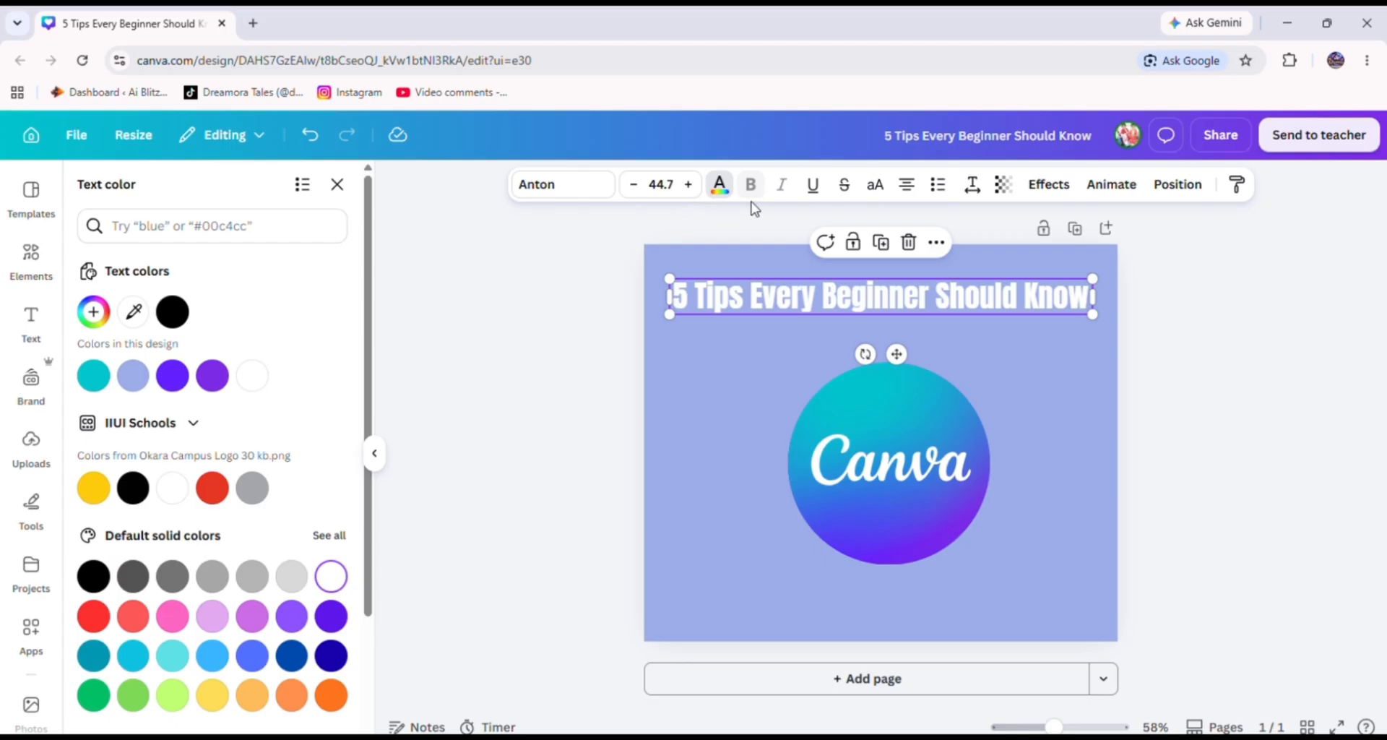
Convert the heading to uppercase letters and nudge it slightly down on the page.
{"action": "left_click", "coordinate": [889, 192]}
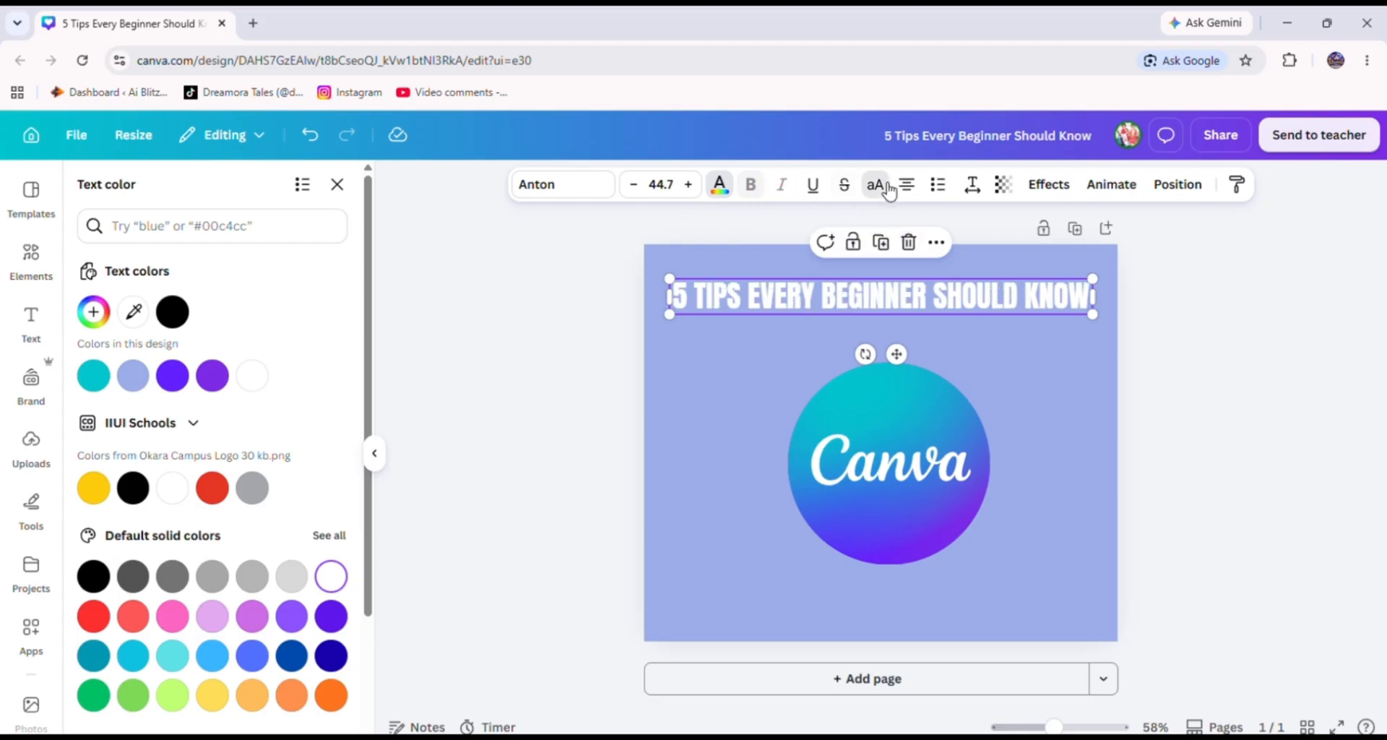
{"action": "left_click", "coordinate": [888, 192]}
{"action": "left_click", "coordinate": [890, 192]}
{"action": "left_click", "coordinate": [1231, 323]}
{"action": "left_click", "coordinate": [1231, 323]}
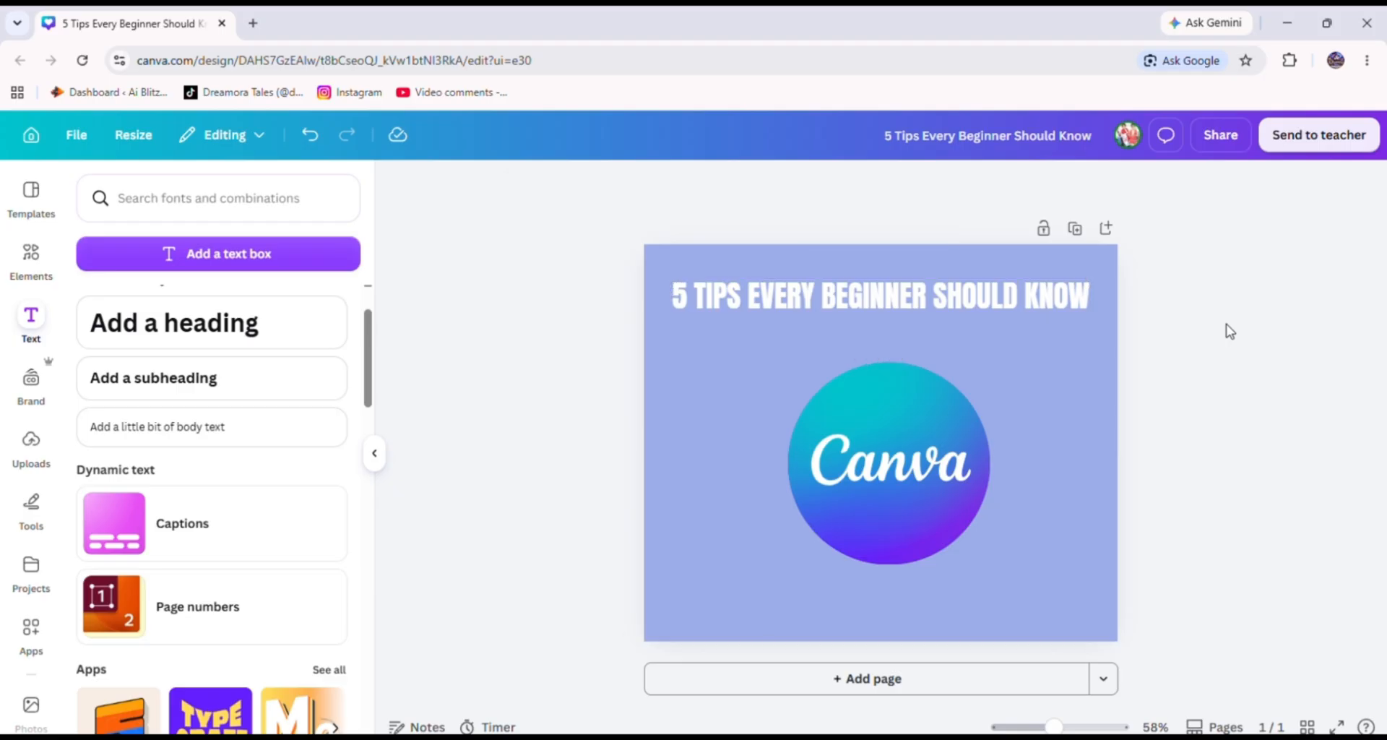
{"action": "left_click", "coordinate": [1050, 313]}
{"action": "left_click_drag", "start_coordinate": [1048, 311], "coordinate": [1053, 322]}
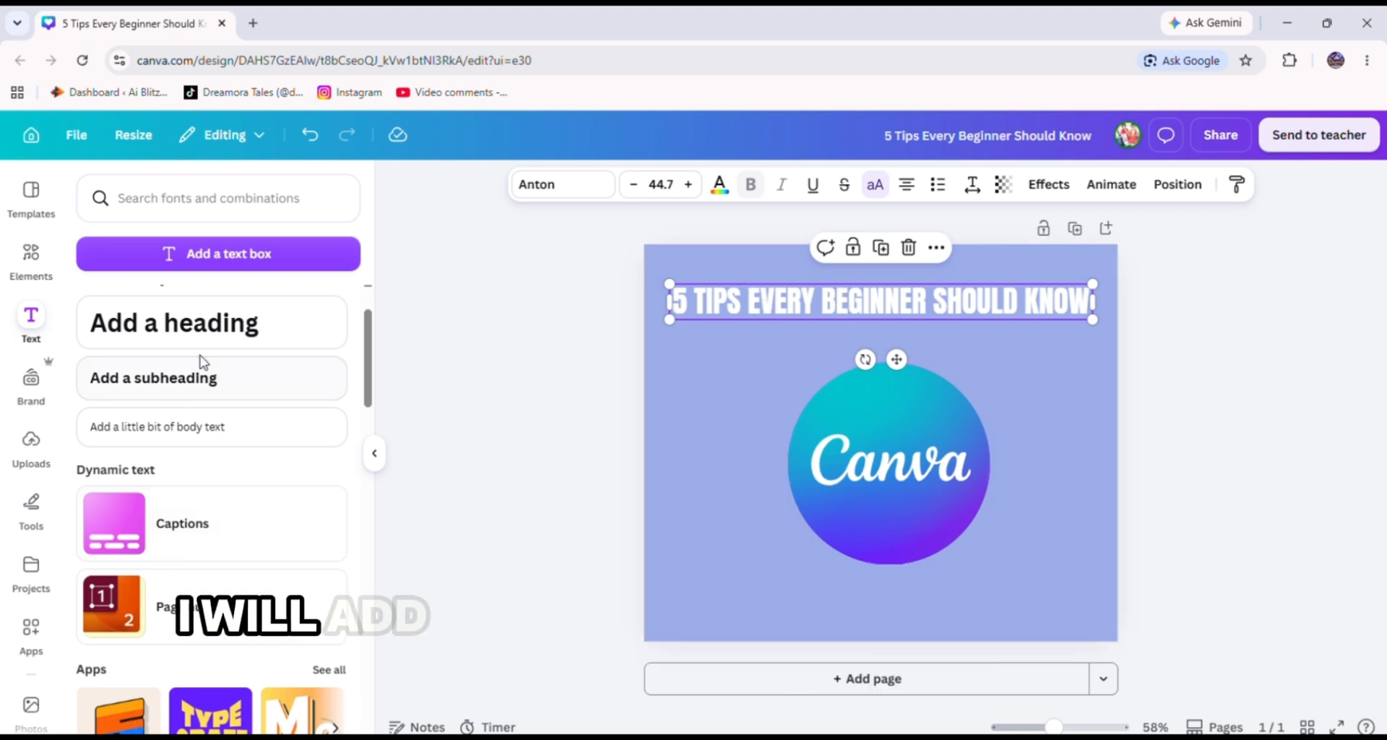
Add a subheading below the heading as a bulleted list reading "create better design in less time!".
{"action": "left_click", "coordinate": [210, 387]}
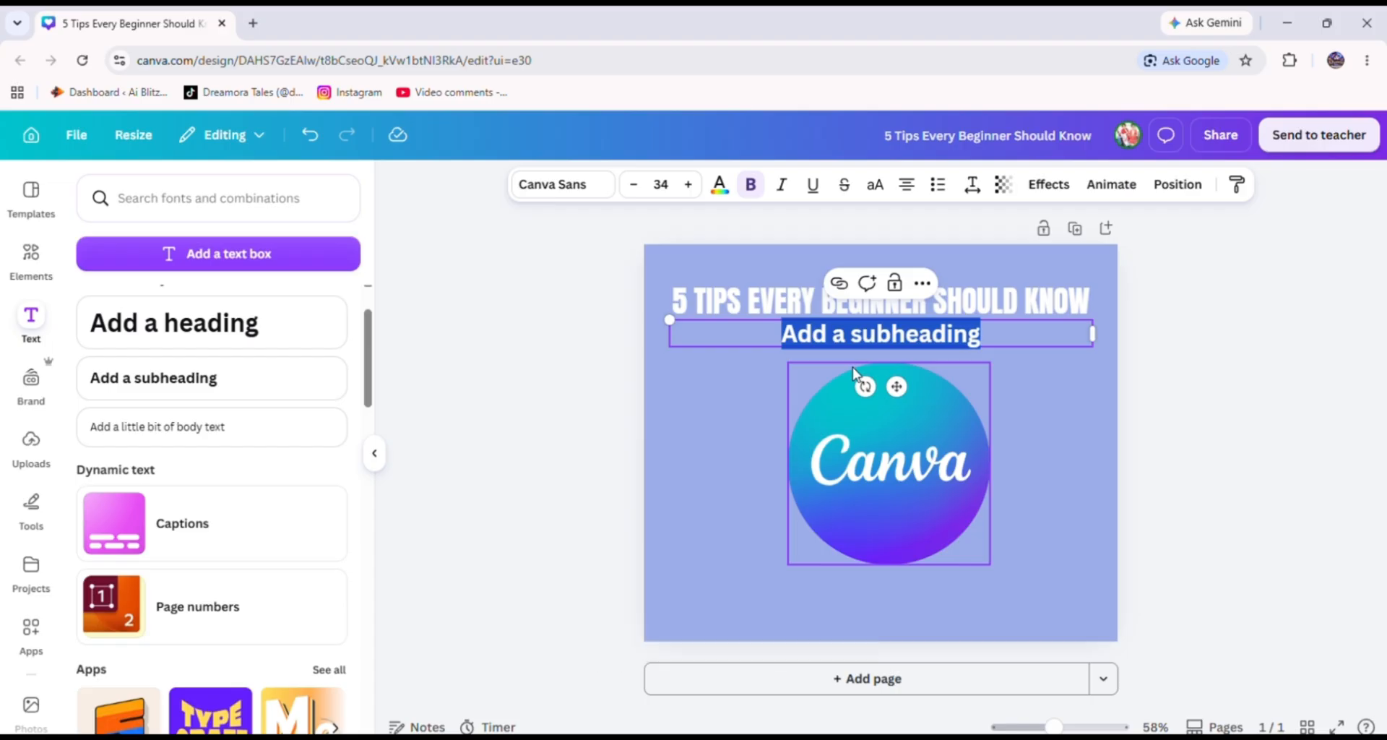
{"action": "left_click", "coordinate": [938, 185]}
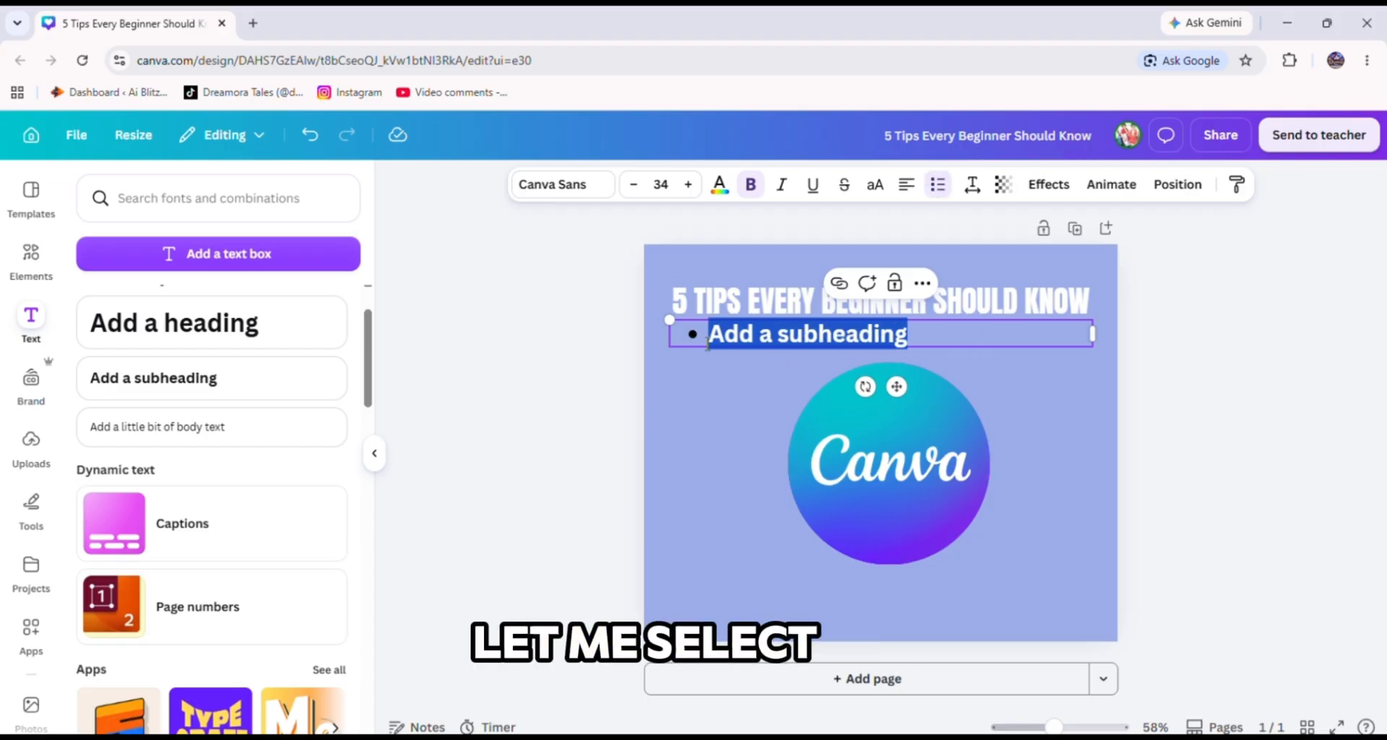
{"action": "type", "text": "crea"}
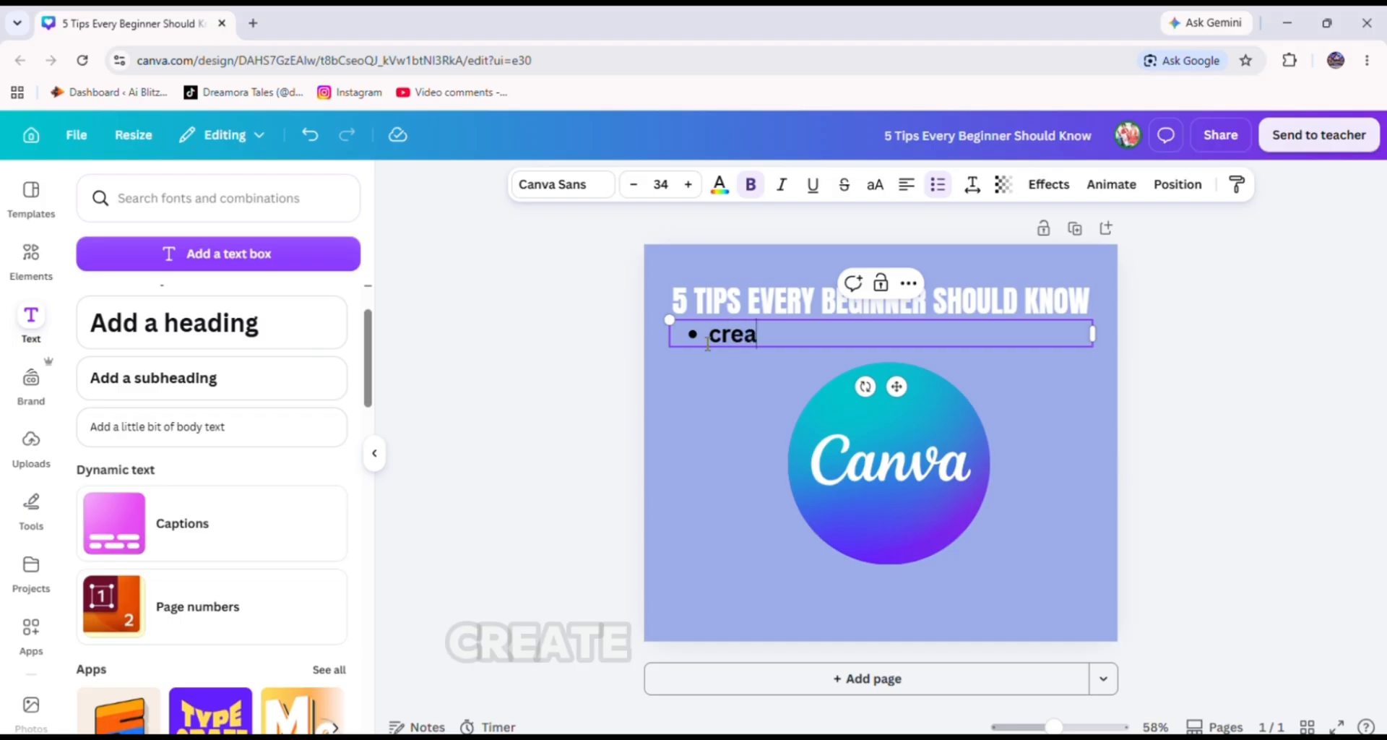
{"action": "type", "text": "te"}
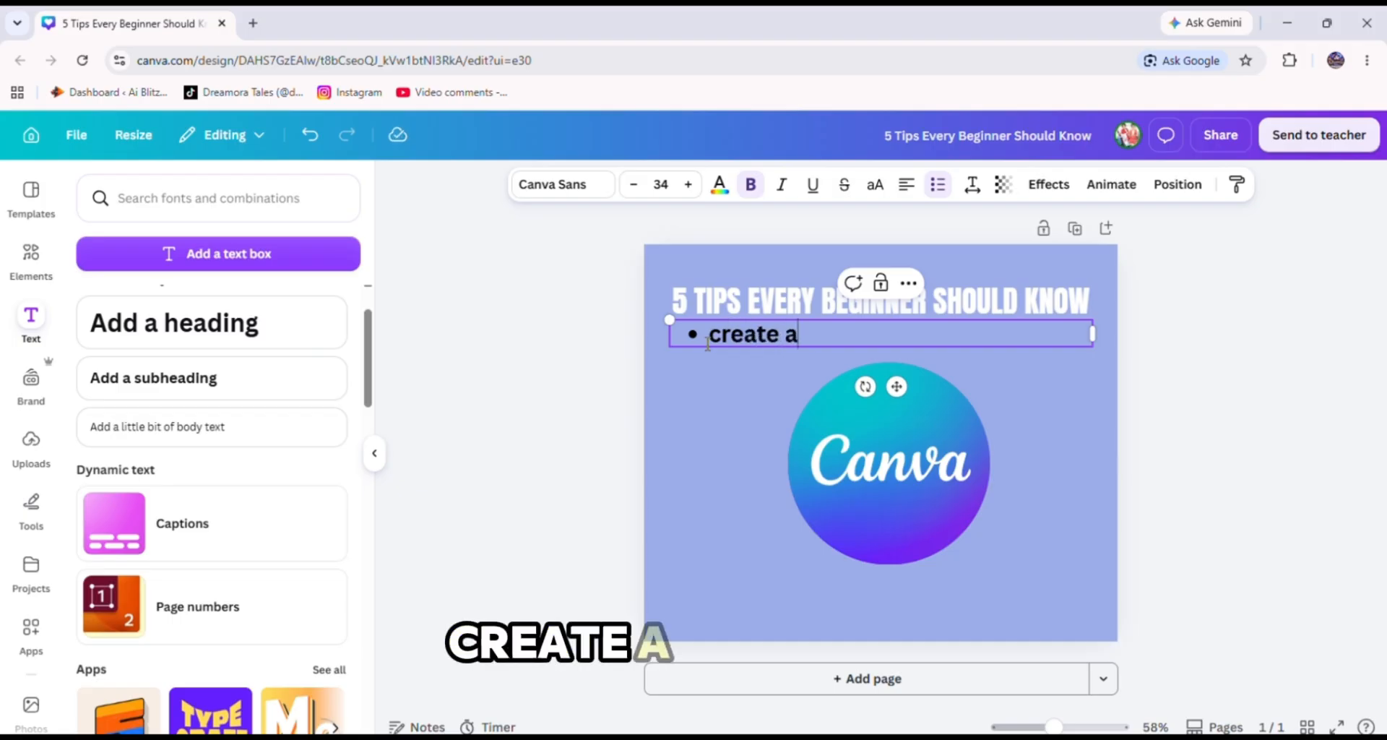
{"action": "type", "text": " a"}
{"action": "key", "text": "BackSpace"}
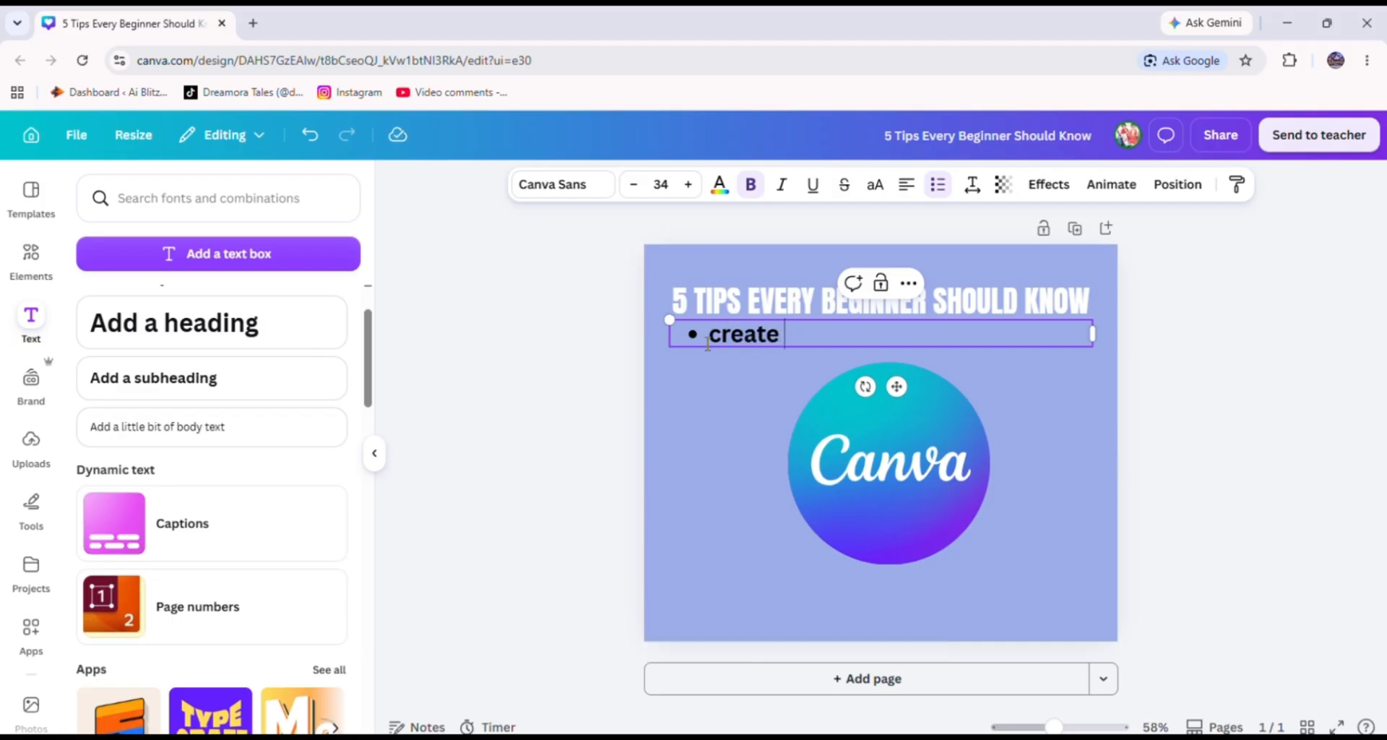
{"action": "type", "text": "bette"}
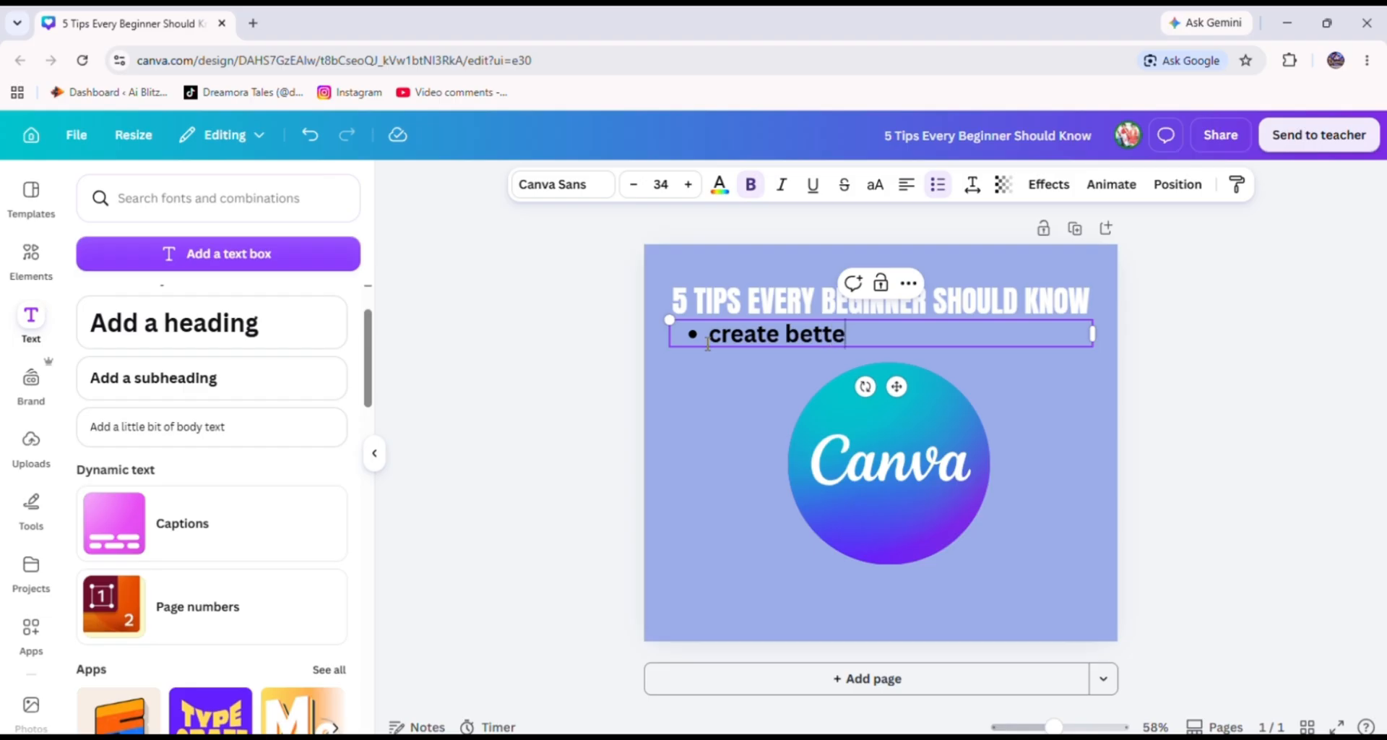
{"action": "type", "text": "r design"}
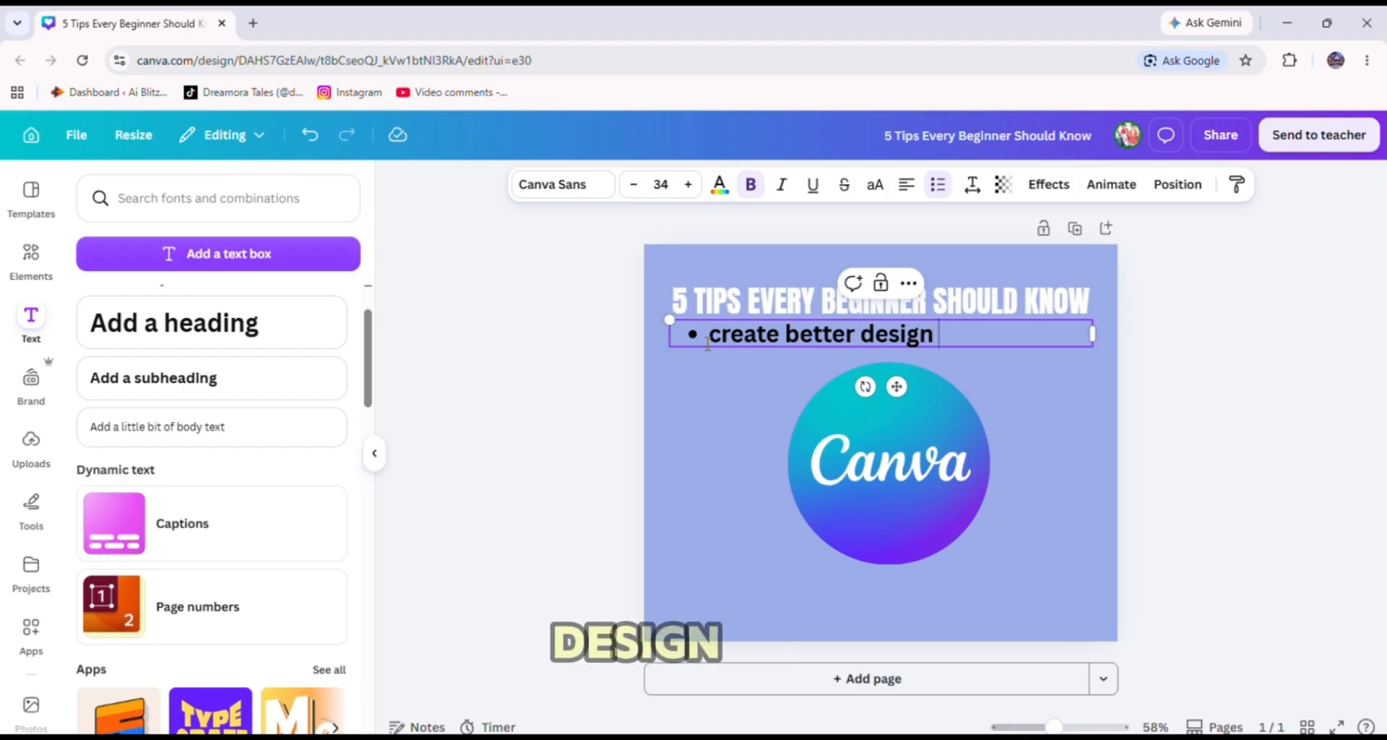
{"action": "type", "text": " o"}
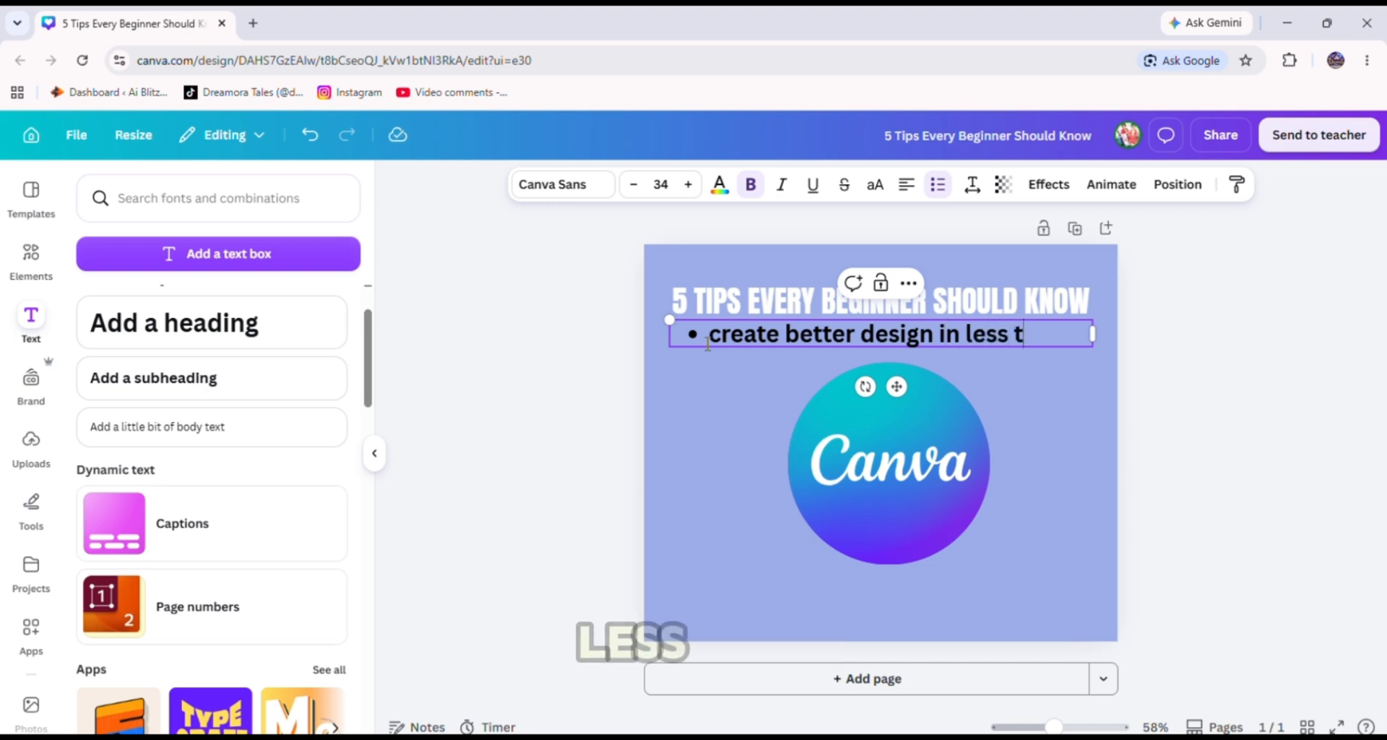
{"action": "type", "text": "me"}
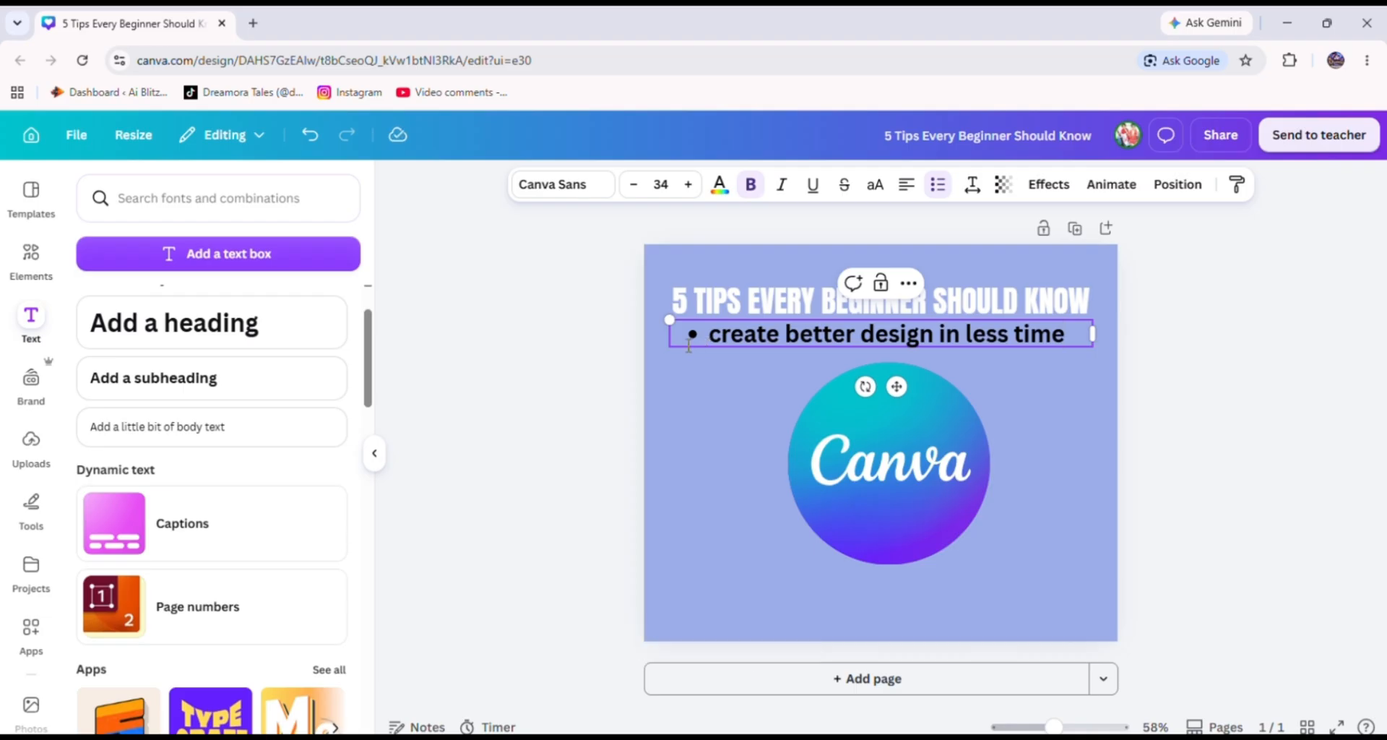
{"action": "type", "text": "!"}
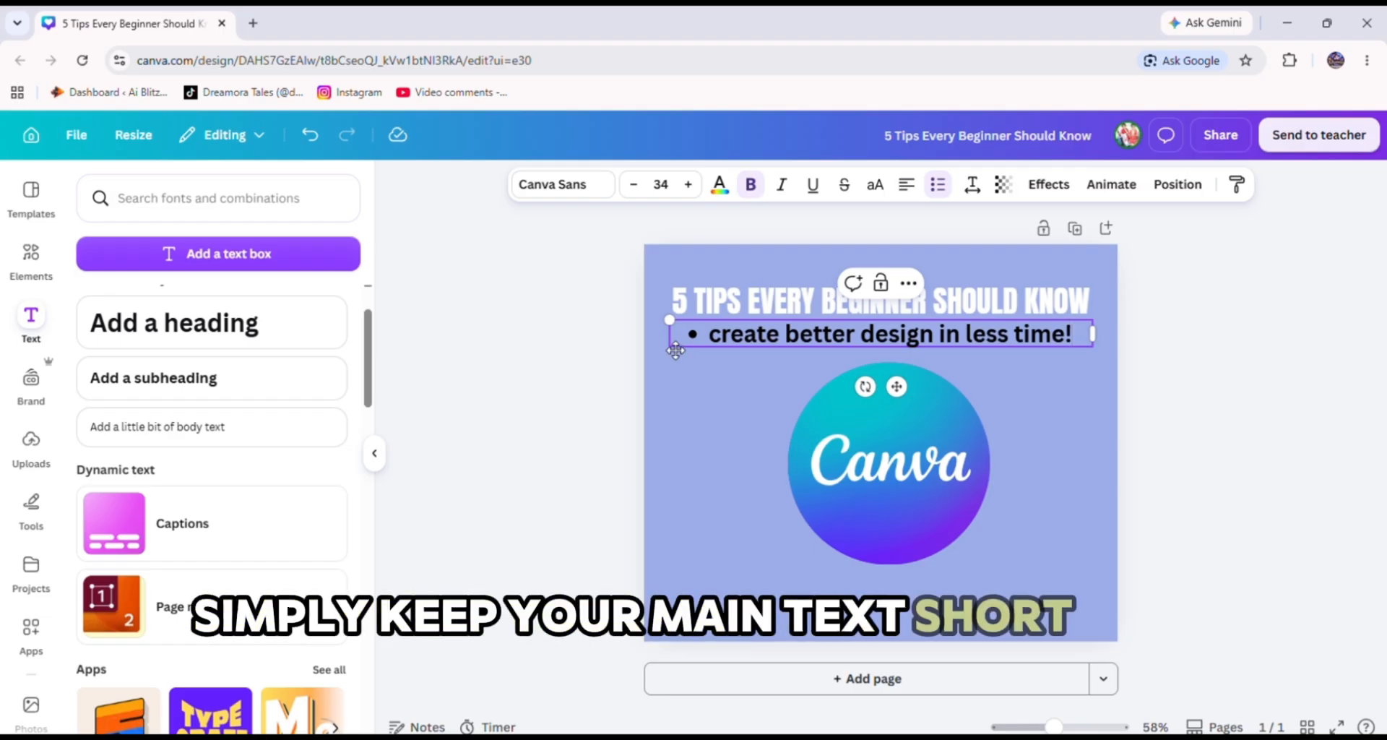
Move the subheading slightly down and convert its text to uppercase letters.
{"action": "left_click", "coordinate": [786, 334]}
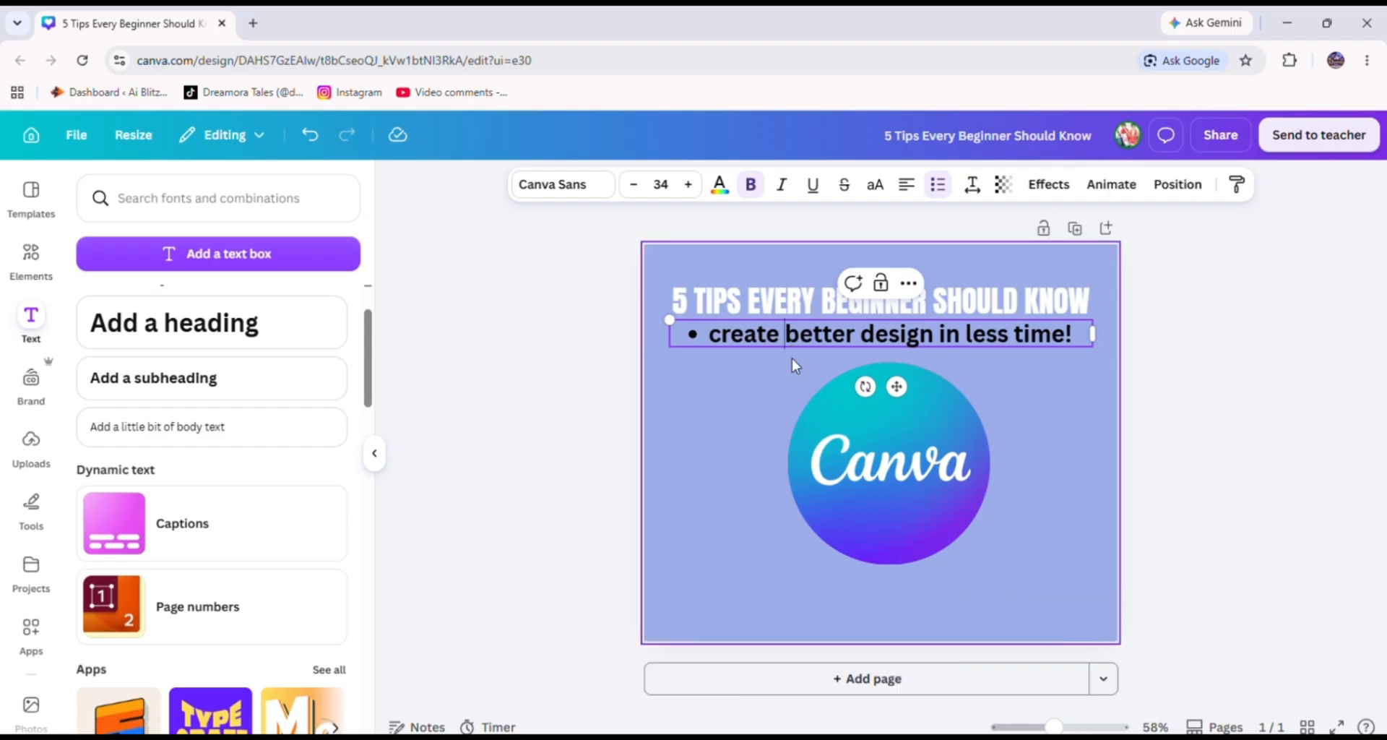
{"action": "left_click_drag", "start_coordinate": [894, 385], "coordinate": [889, 391]}
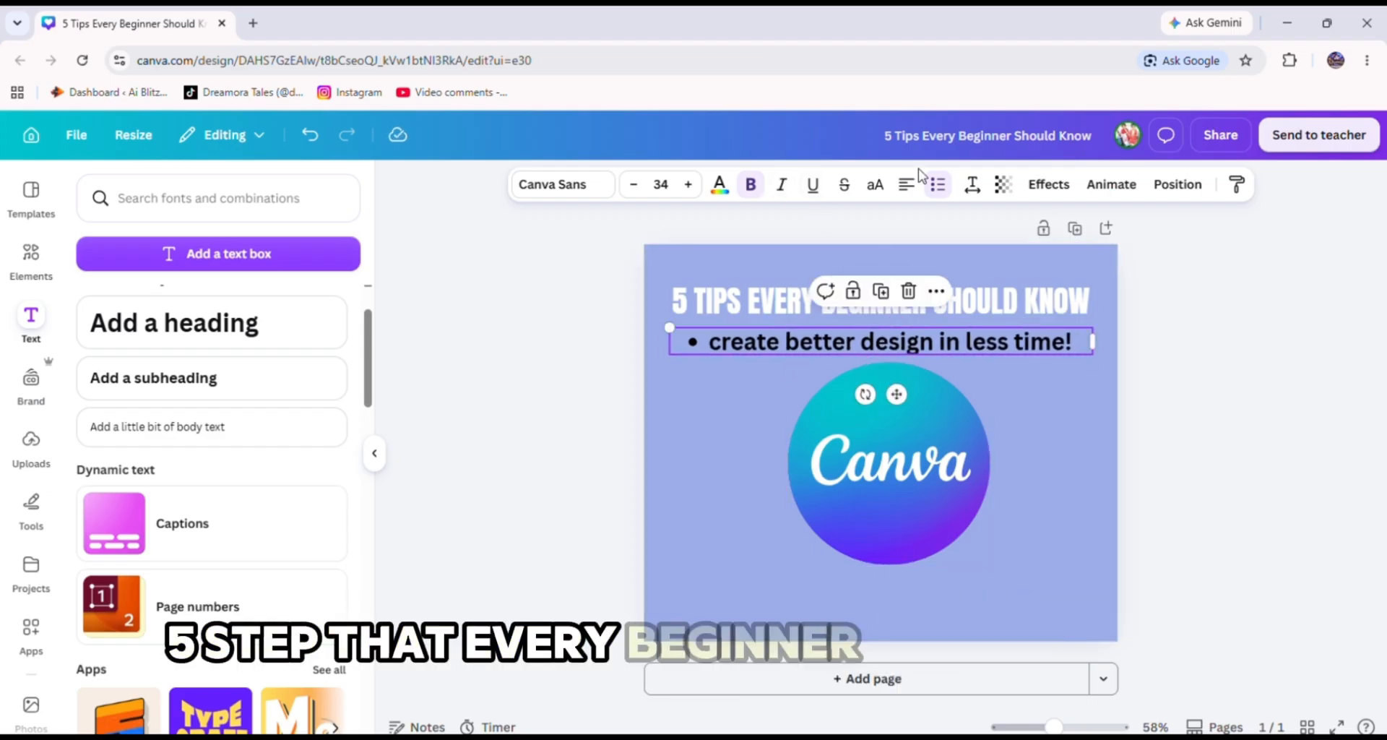
{"action": "left_click", "coordinate": [875, 185]}
{"action": "left_click", "coordinate": [877, 187]}
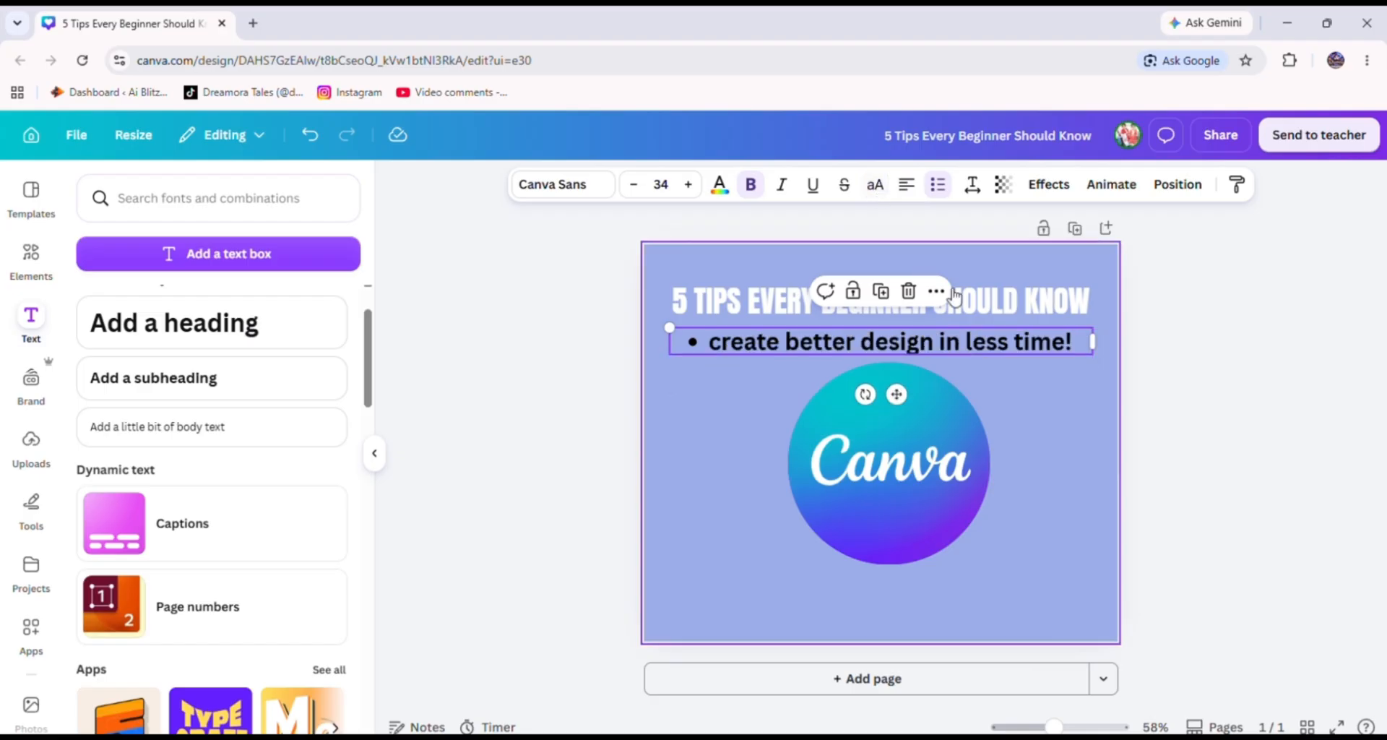
{"action": "left_click", "coordinate": [870, 187]}
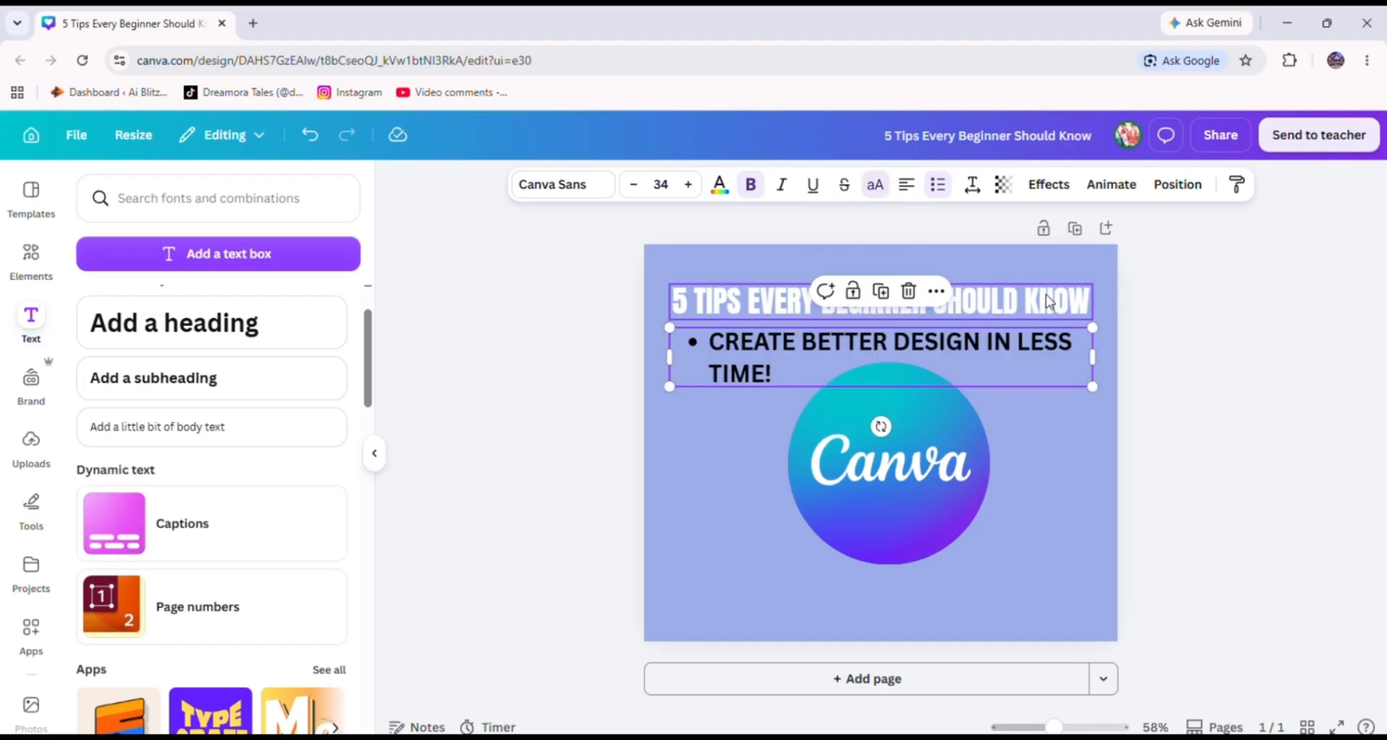
Widen the subheading's text box so the bullet fits on one line.
{"action": "left_click_drag", "start_coordinate": [1101, 351], "coordinate": [1161, 349]}
{"action": "scroll", "coordinate": [293, 542], "scroll_direction": "down", "scroll_amount": 5}
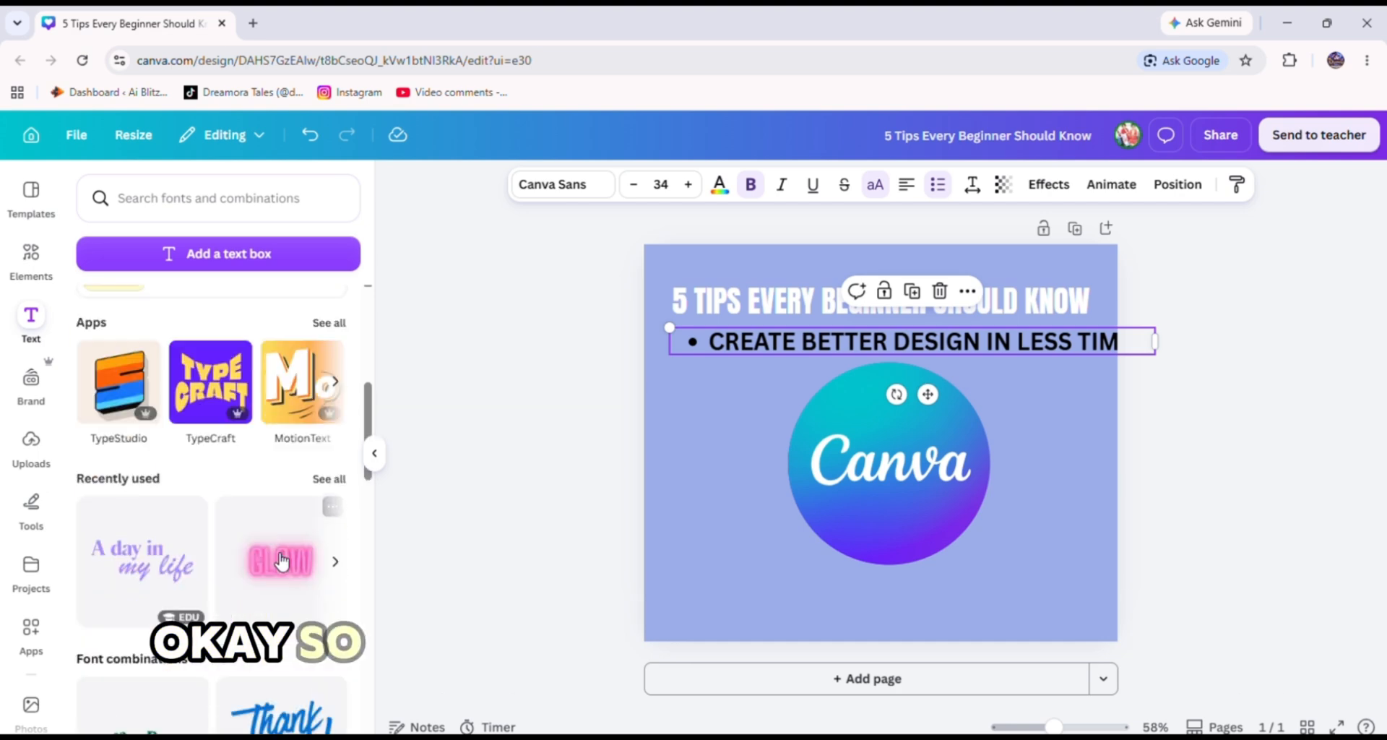
{"action": "scroll", "coordinate": [281, 561], "scroll_direction": "down", "scroll_amount": 5}
{"action": "scroll", "coordinate": [282, 557], "scroll_direction": "up", "scroll_amount": 4}
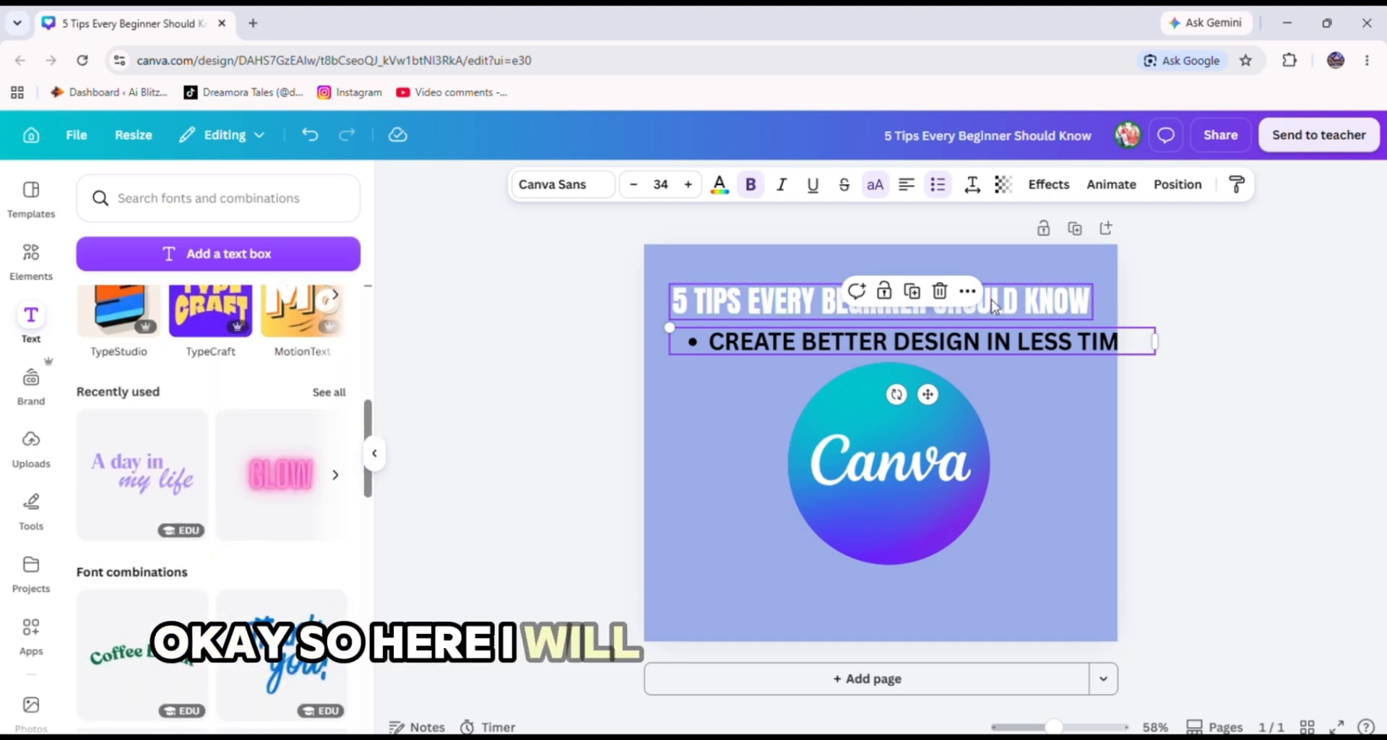
Change the subheading font to Jameel Noori Nastaleeq Kasheeda from the uploaded fonts.
{"action": "left_click", "coordinate": [571, 199]}
{"action": "scroll", "coordinate": [194, 564], "scroll_direction": "down", "scroll_amount": 1}
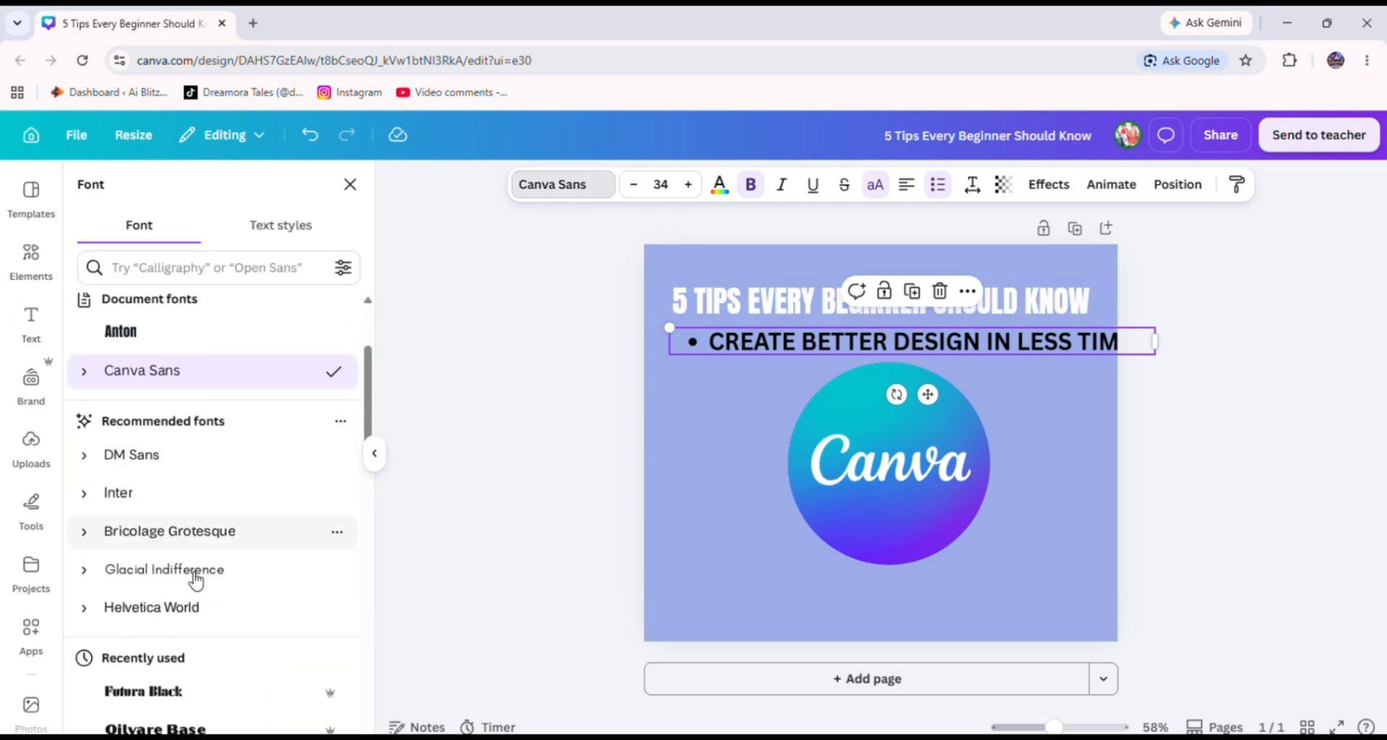
{"action": "scroll", "coordinate": [195, 578], "scroll_direction": "down", "scroll_amount": 5}
{"action": "scroll", "coordinate": [199, 473], "scroll_direction": "down", "scroll_amount": 1}
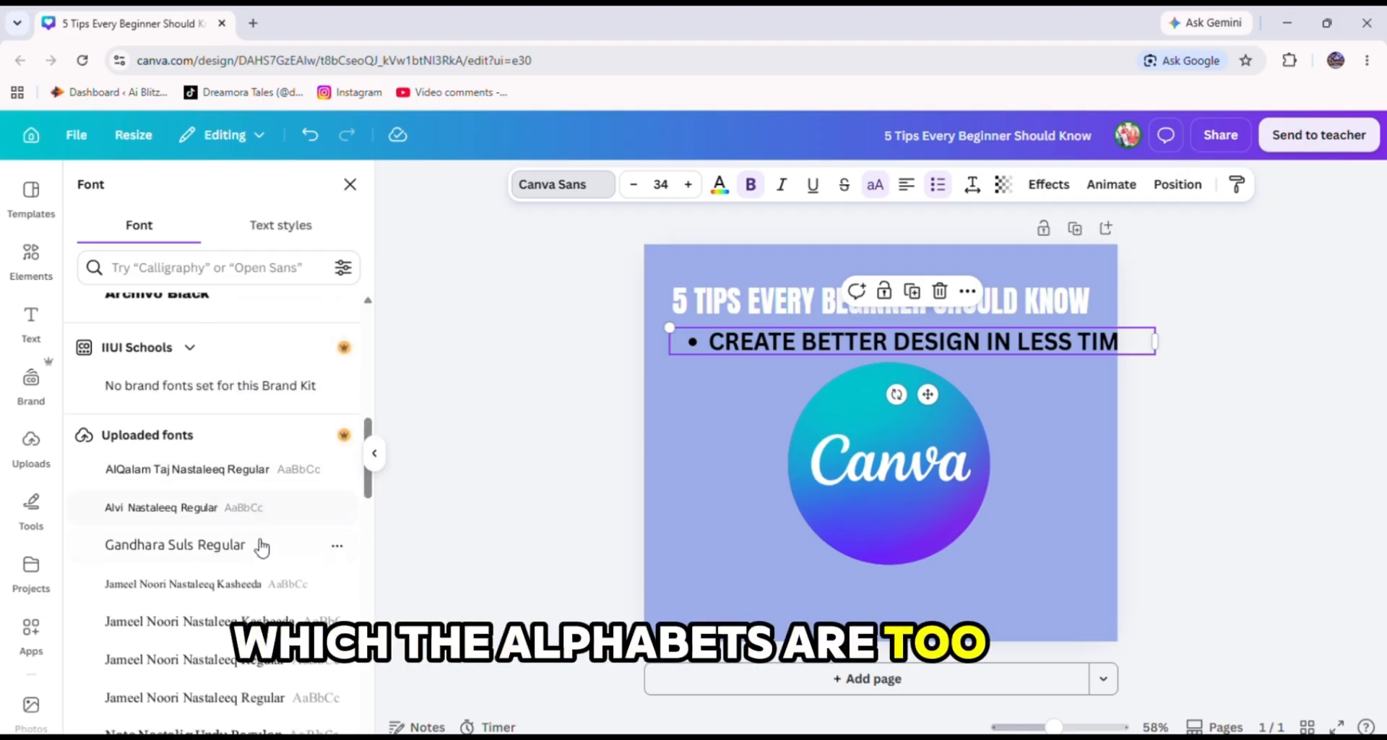
{"action": "left_click", "coordinate": [210, 582]}
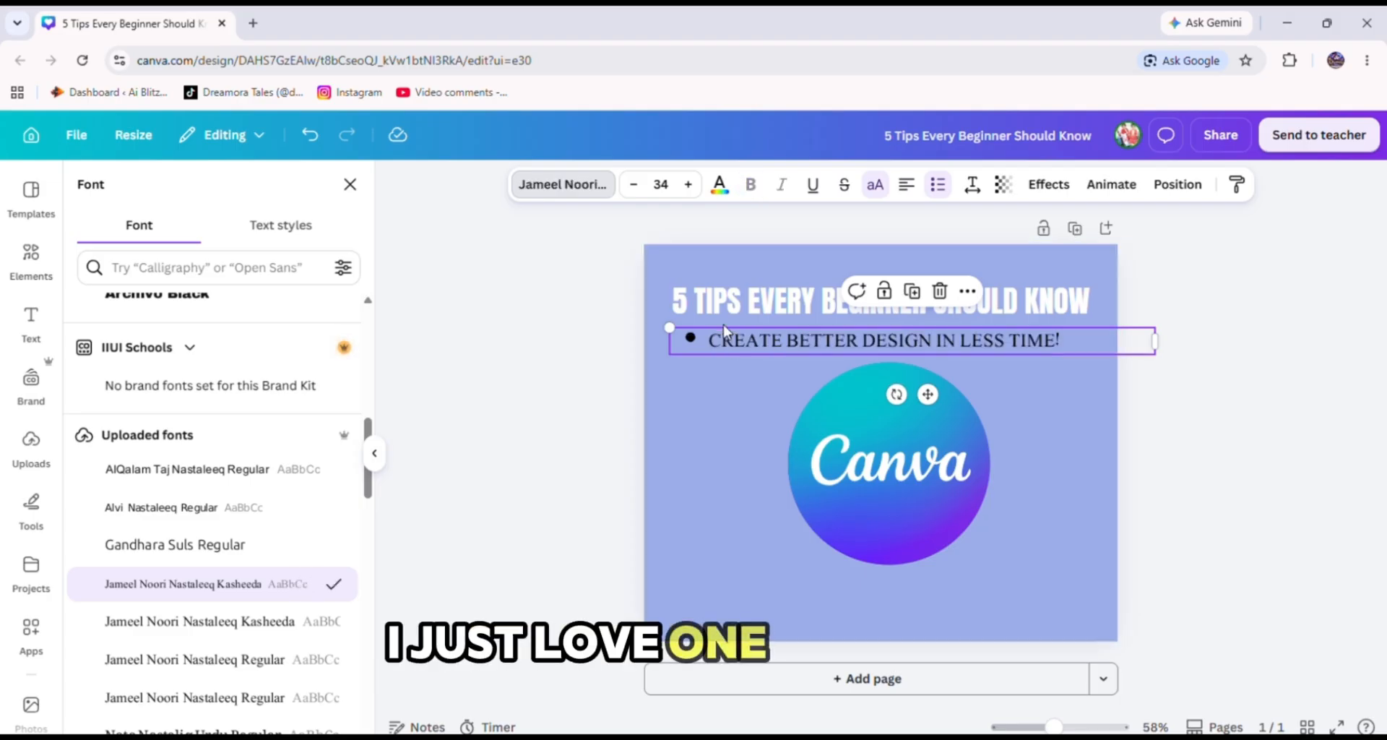
Scale the subheading down to about 24.1 and centre it beneath the heading.
{"action": "left_click_drag", "start_coordinate": [752, 345], "coordinate": [753, 345]}
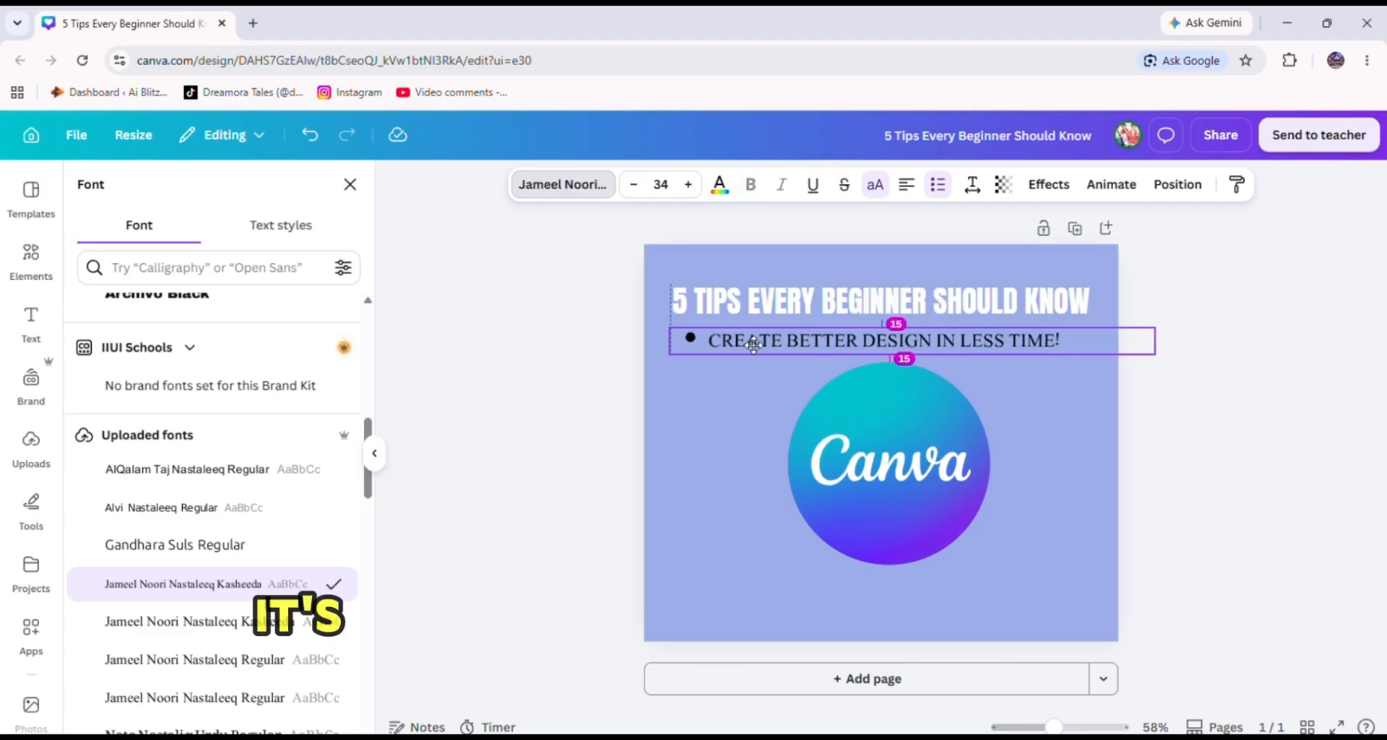
{"action": "left_click_drag", "start_coordinate": [669, 327], "coordinate": [811, 336]}
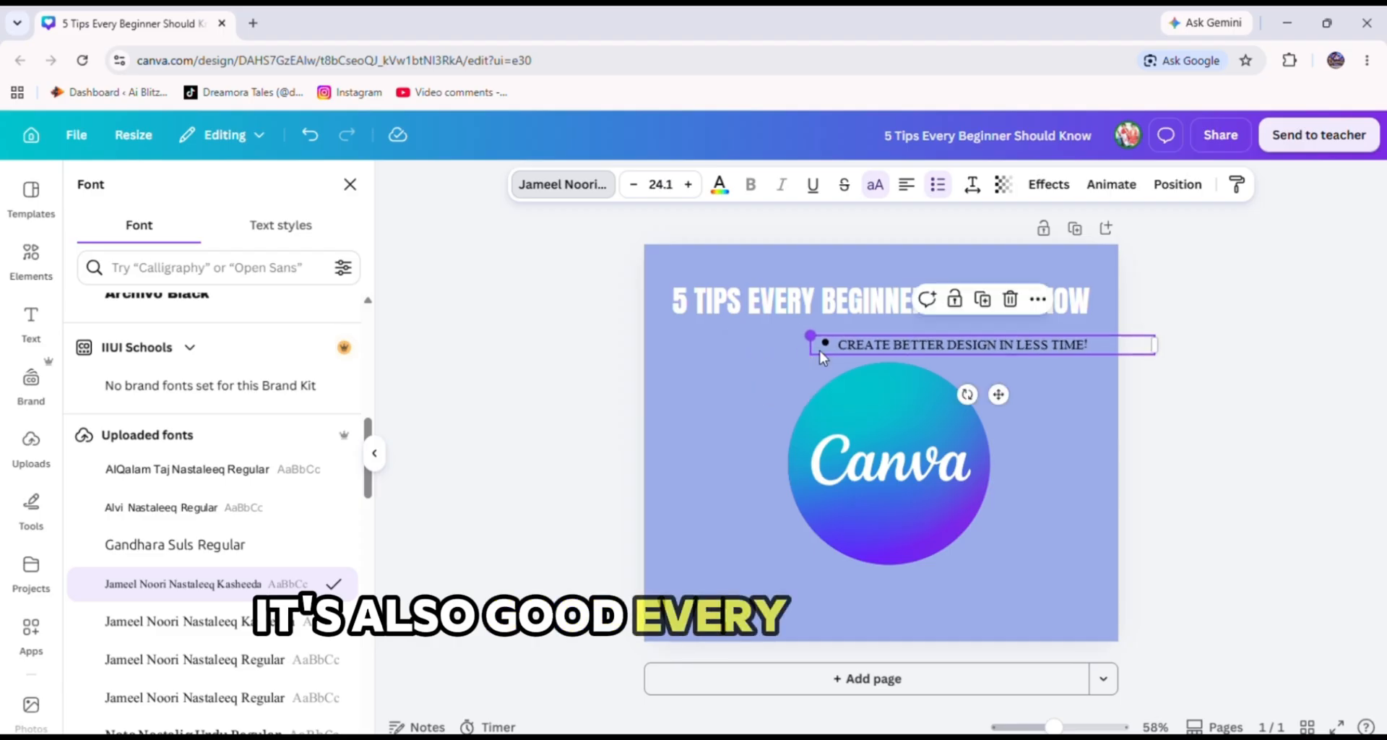
{"action": "left_click_drag", "start_coordinate": [998, 394], "coordinate": [901, 390]}
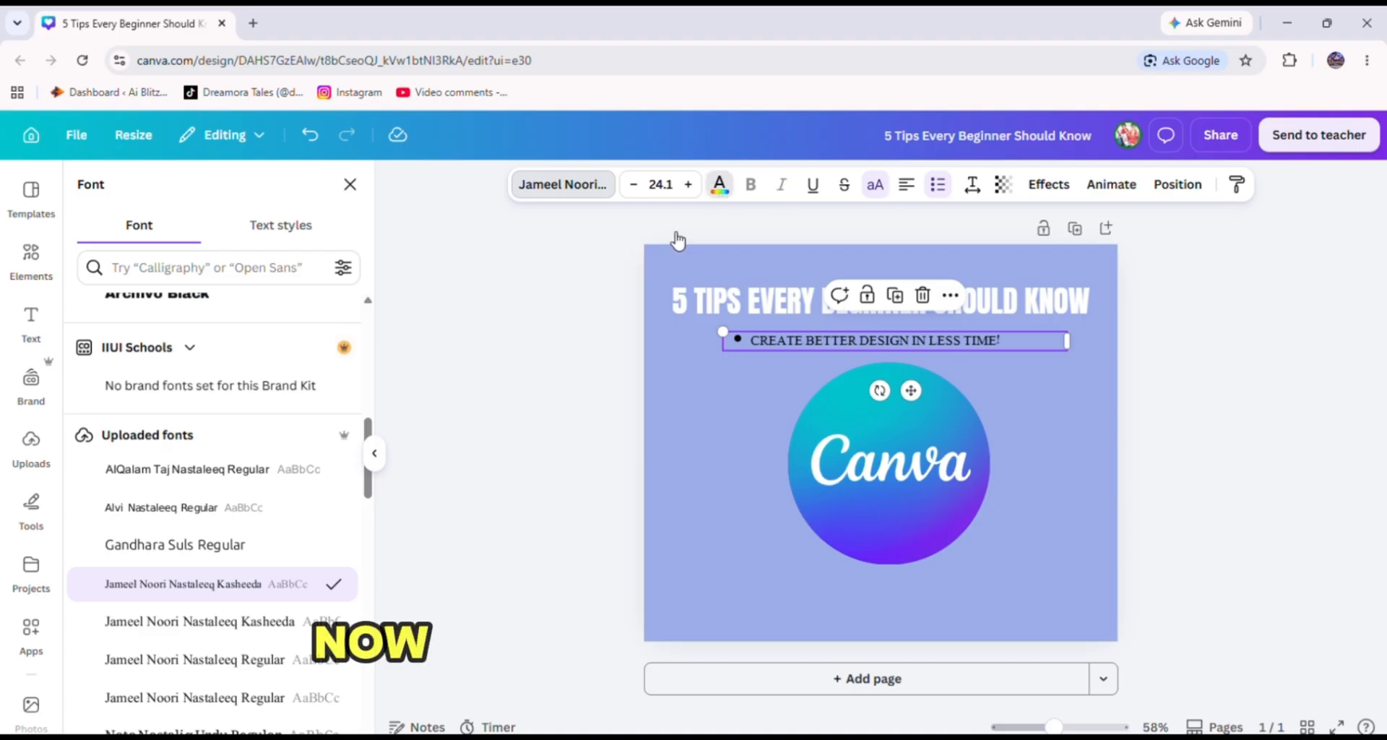
Change the subheading's text colour to a custom bright blue, #2300FF.
{"action": "left_click", "coordinate": [720, 184]}
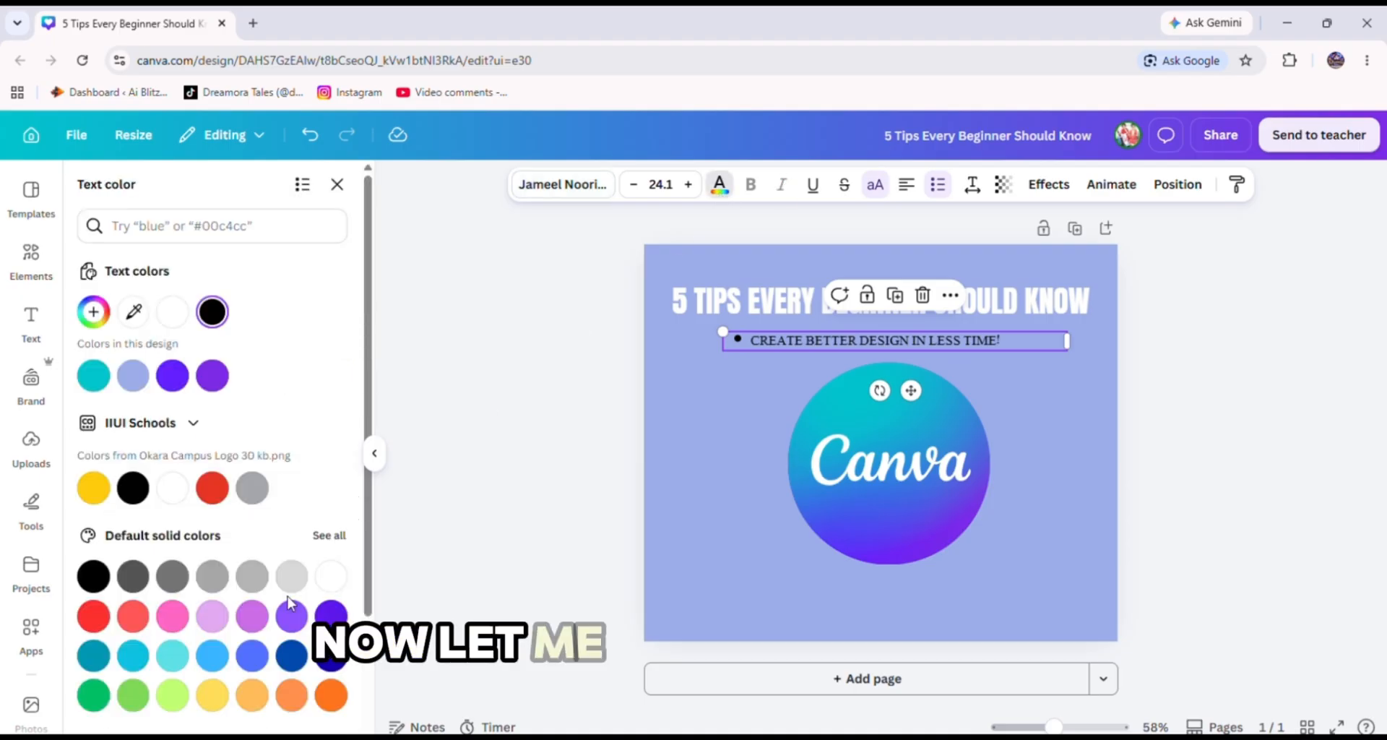
{"action": "left_click", "coordinate": [172, 656]}
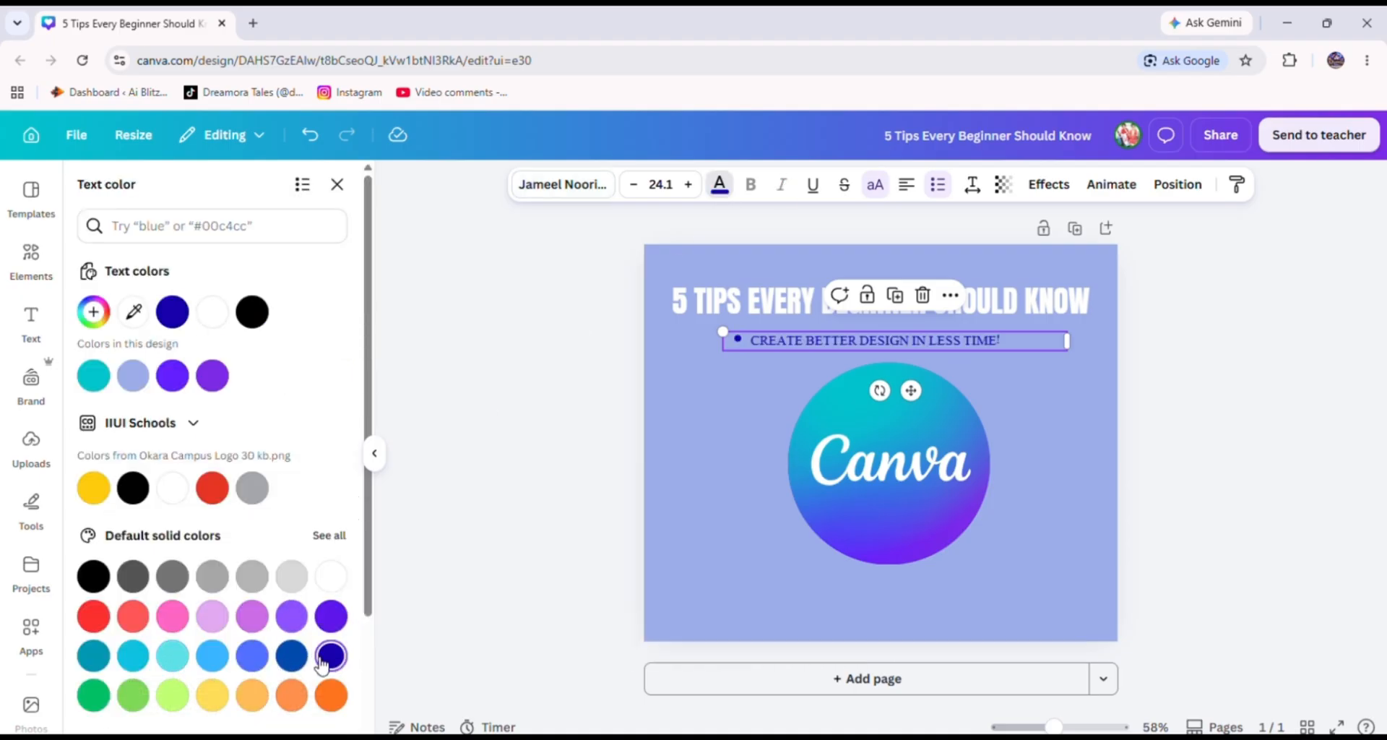
{"action": "left_click", "coordinate": [96, 312]}
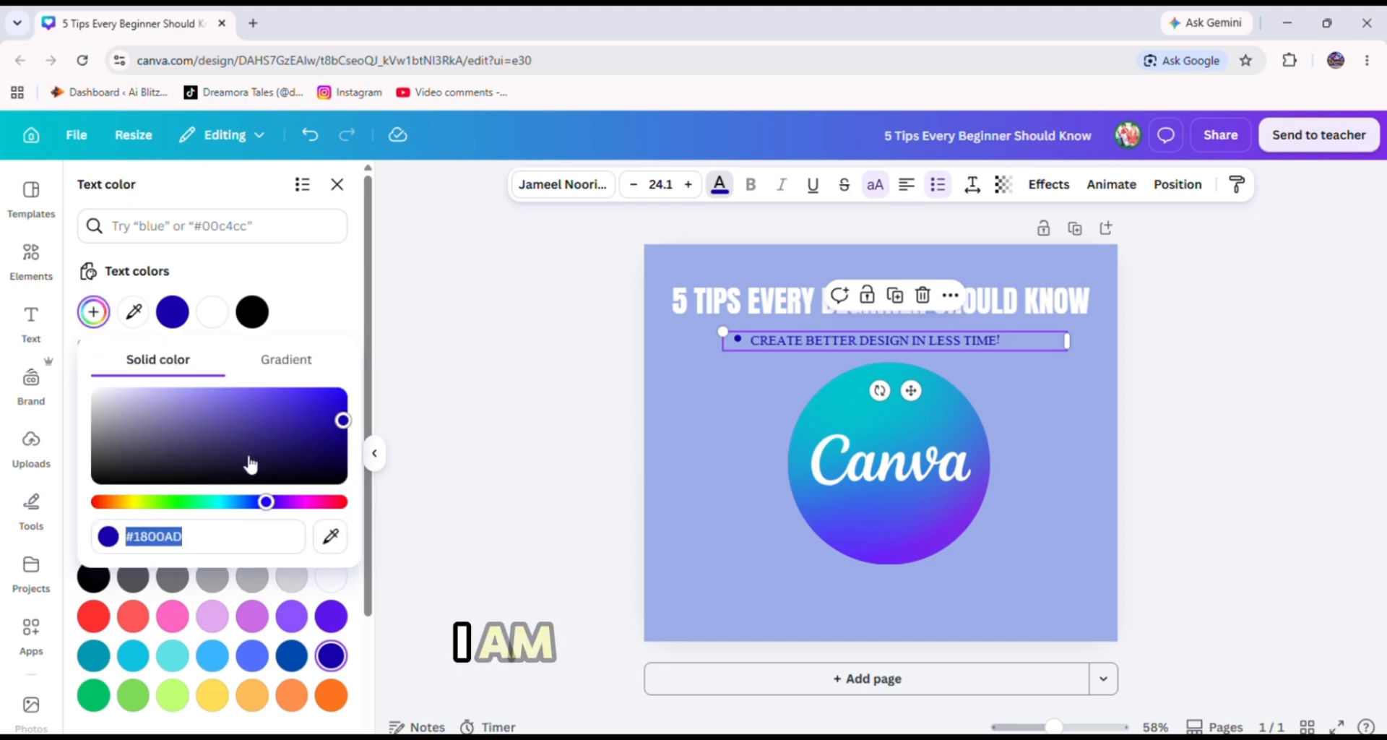
{"action": "left_click_drag", "start_coordinate": [195, 460], "coordinate": [209, 390]}
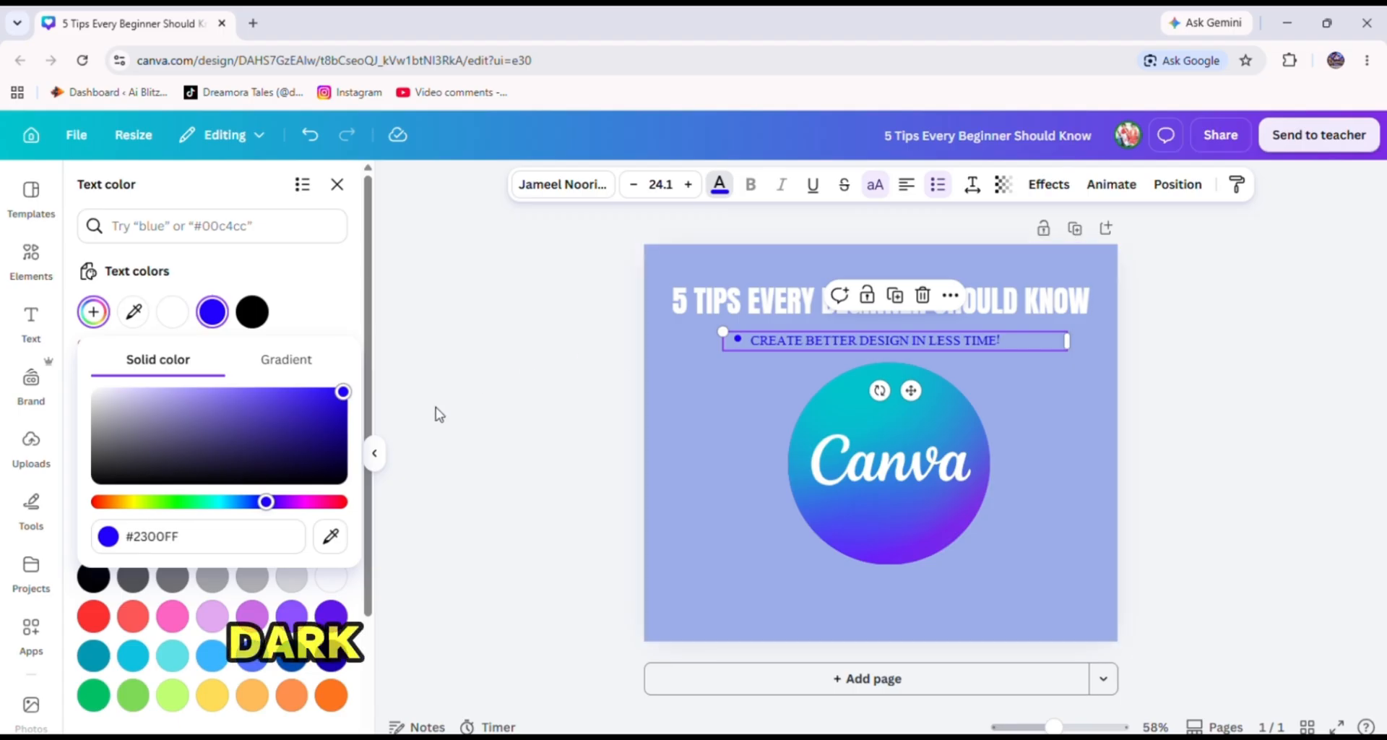
{"action": "left_click", "coordinate": [336, 431]}
Enlarge the subheading to about 26.9, narrow its text box to fit, and centre it beneath the heading.
{"action": "left_click_drag", "start_coordinate": [723, 331], "coordinate": [683, 328]}
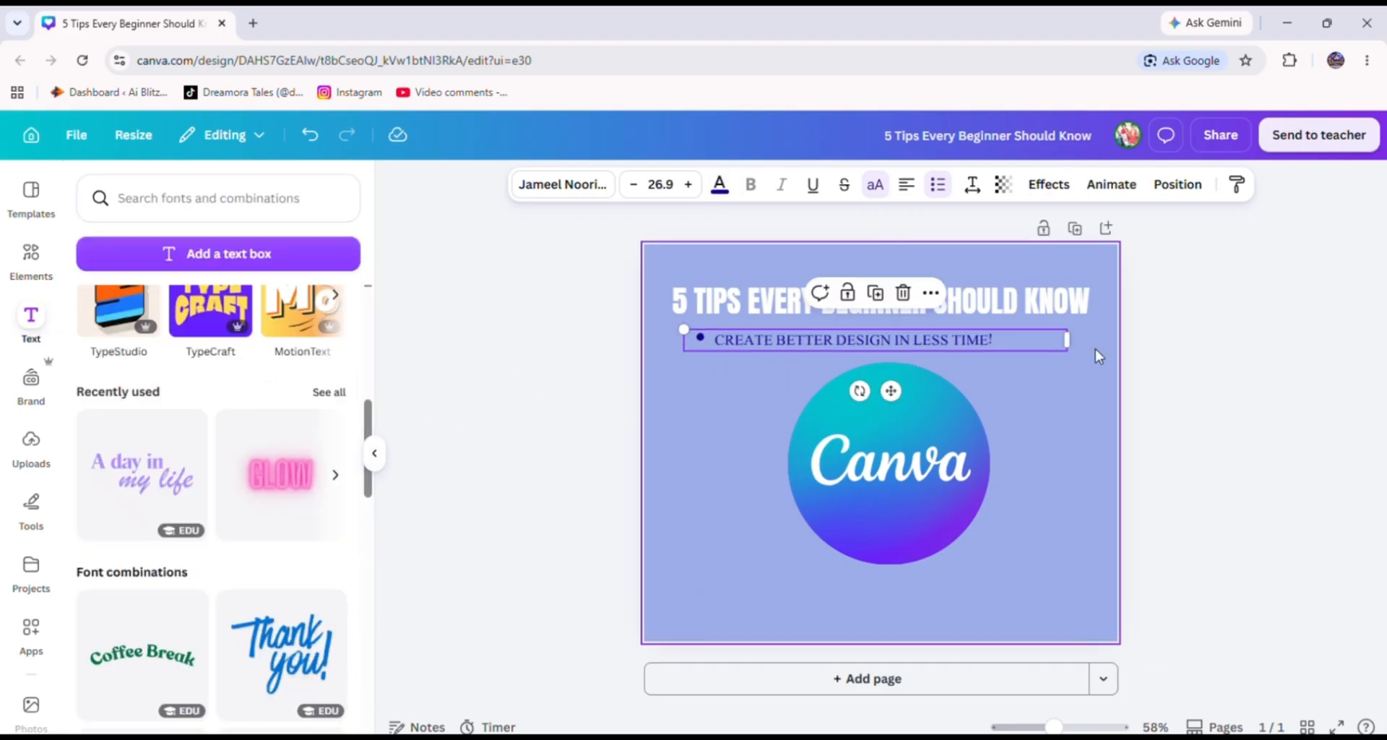
{"action": "left_click_drag", "start_coordinate": [1065, 341], "coordinate": [1007, 341]}
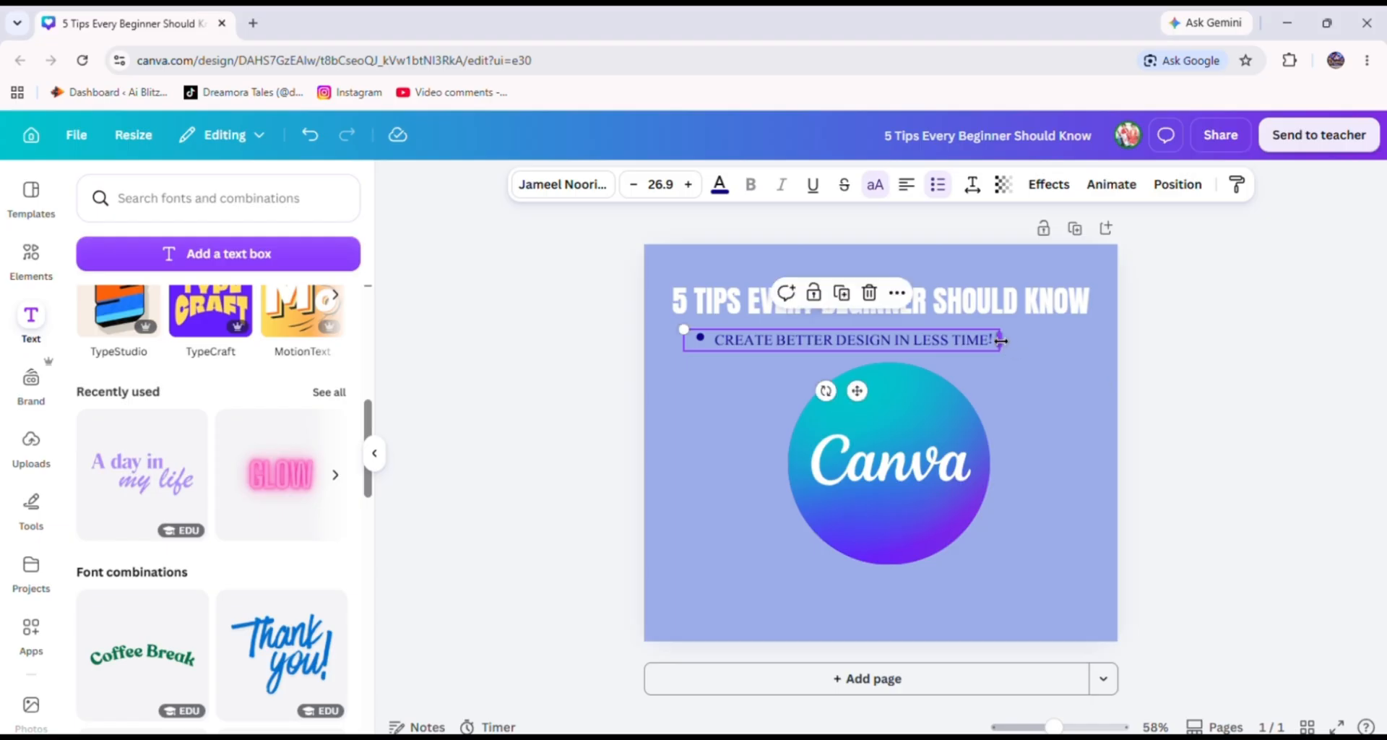
{"action": "left_click_drag", "start_coordinate": [859, 391], "coordinate": [879, 390]}
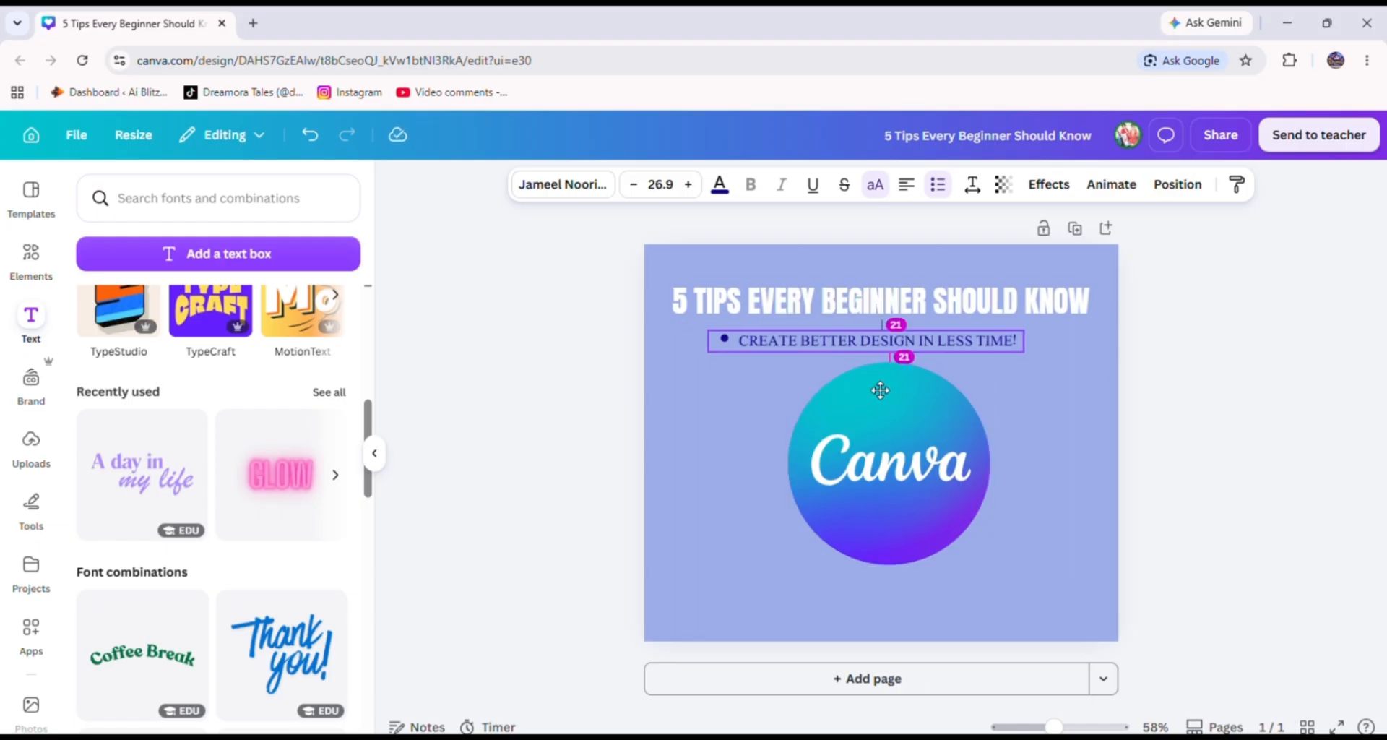
Nudge the Canva logo slightly to the left.
{"action": "left_click", "coordinate": [1245, 390]}
{"action": "left_click_drag", "start_coordinate": [908, 517], "coordinate": [882, 518]}
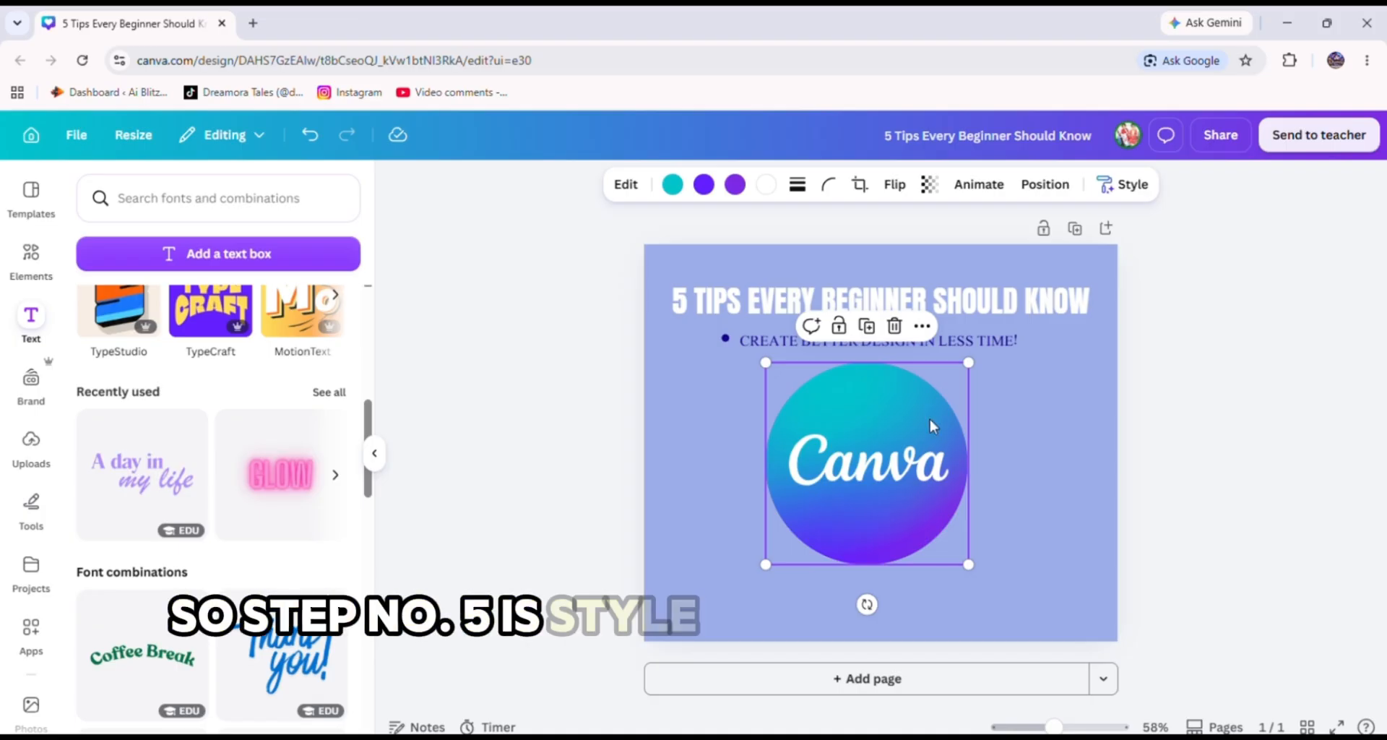
Centre-align the text of the heading and the subheading.
{"action": "left_click", "coordinate": [748, 295]}
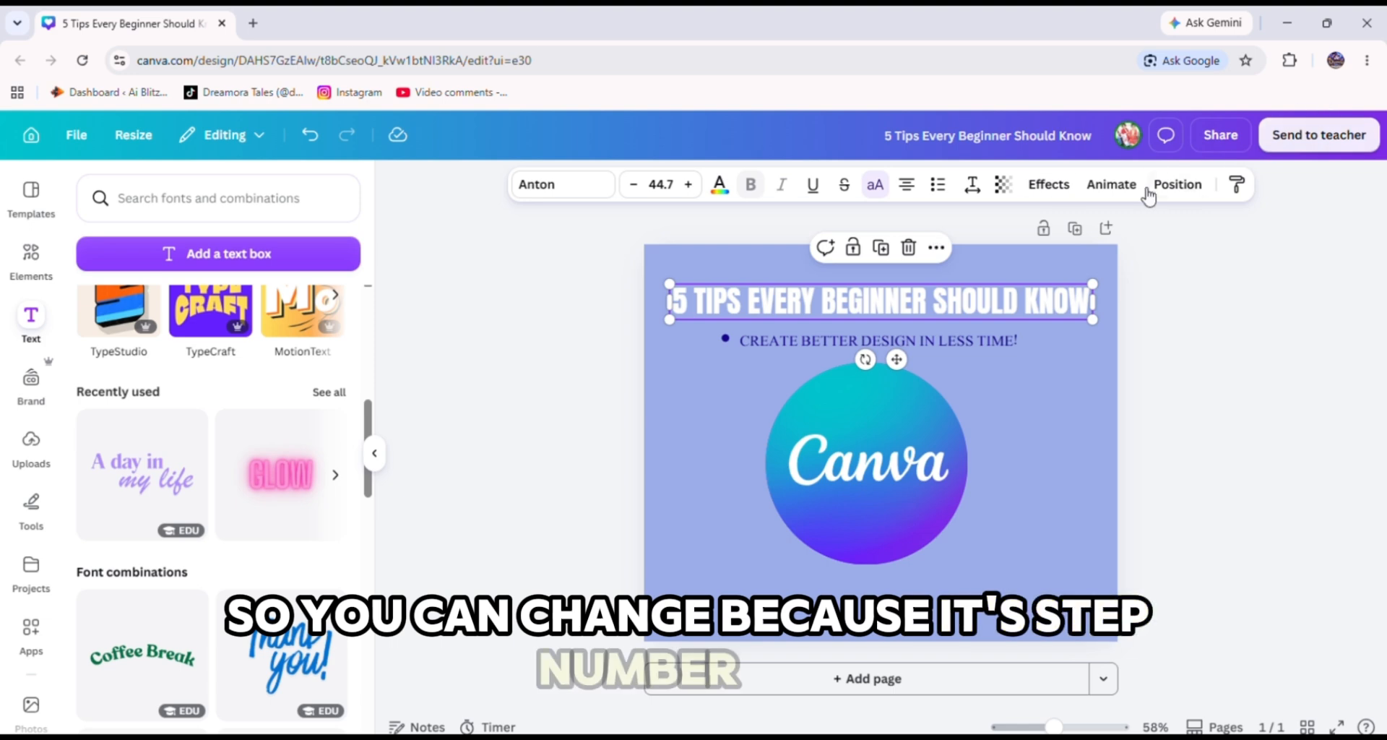
{"action": "left_click", "coordinate": [908, 195]}
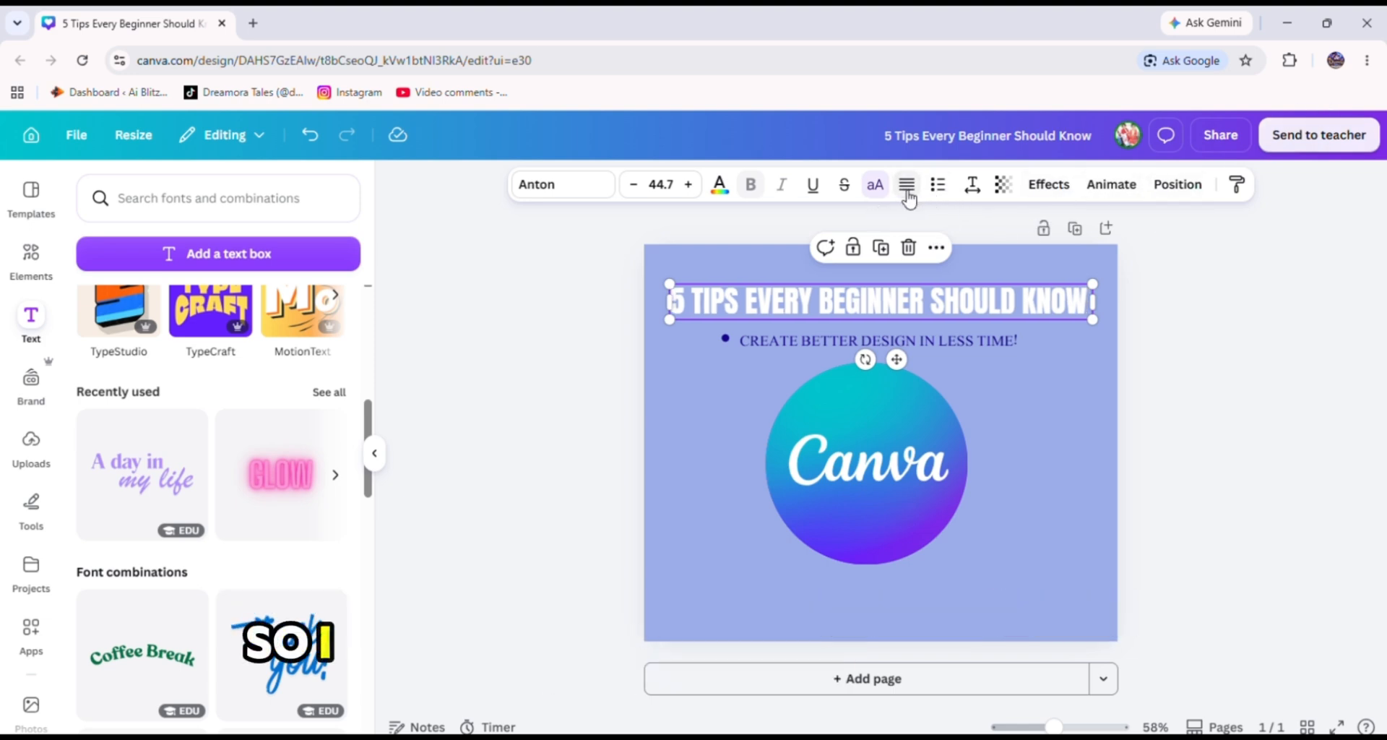
{"action": "left_click", "coordinate": [927, 352]}
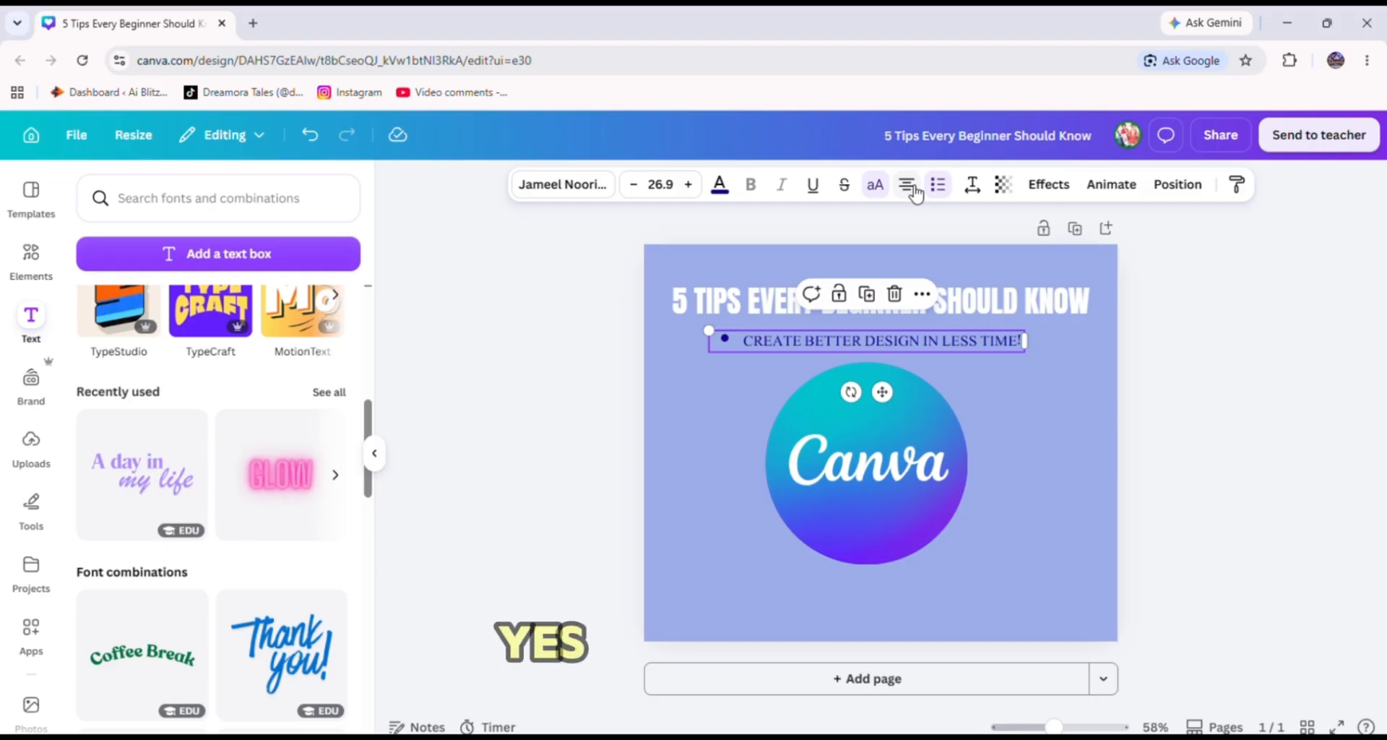
{"action": "left_click", "coordinate": [844, 185]}
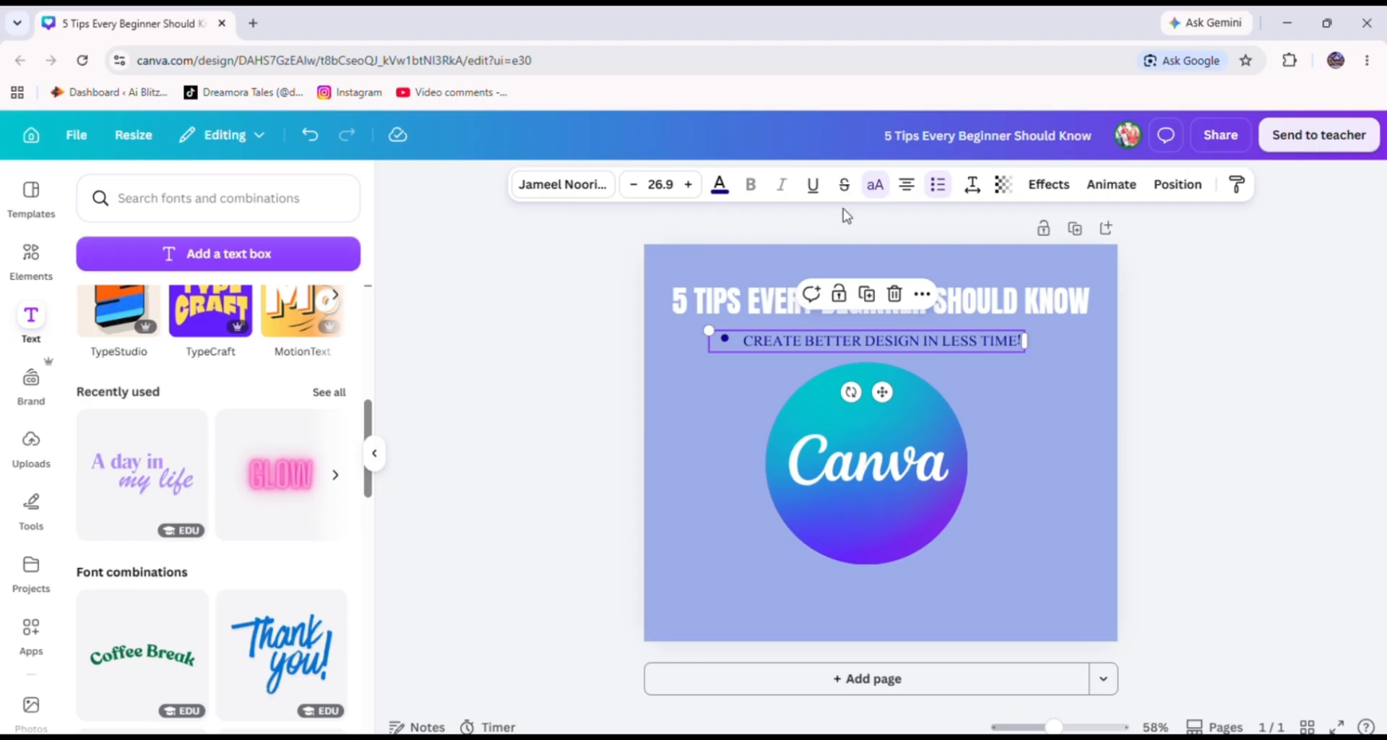
{"action": "left_click", "coordinate": [1191, 190]}
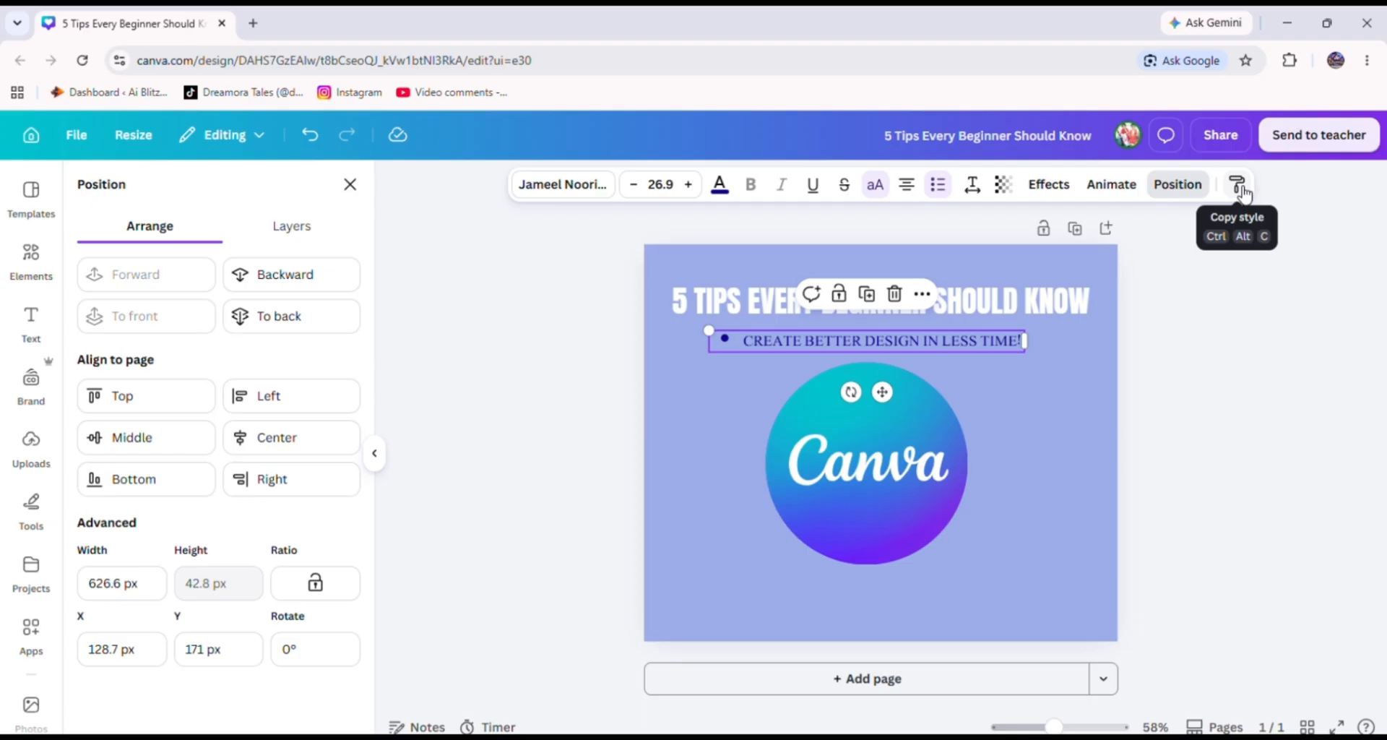
{"action": "left_click", "coordinate": [1086, 400]}
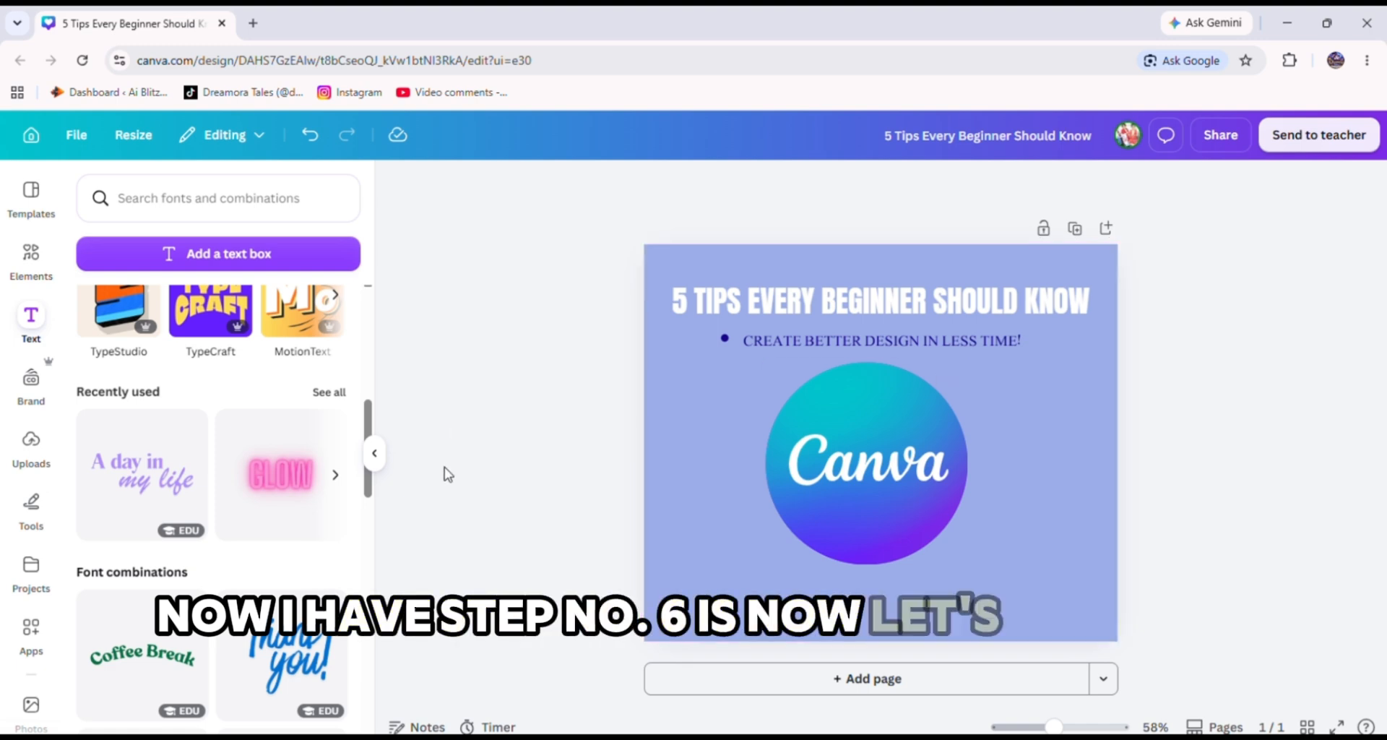
Add the uploaded Zee haa vibe logo to the design and remove its background with BG Remover.
{"action": "left_click", "coordinate": [31, 453]}
{"action": "left_click", "coordinate": [139, 543]}
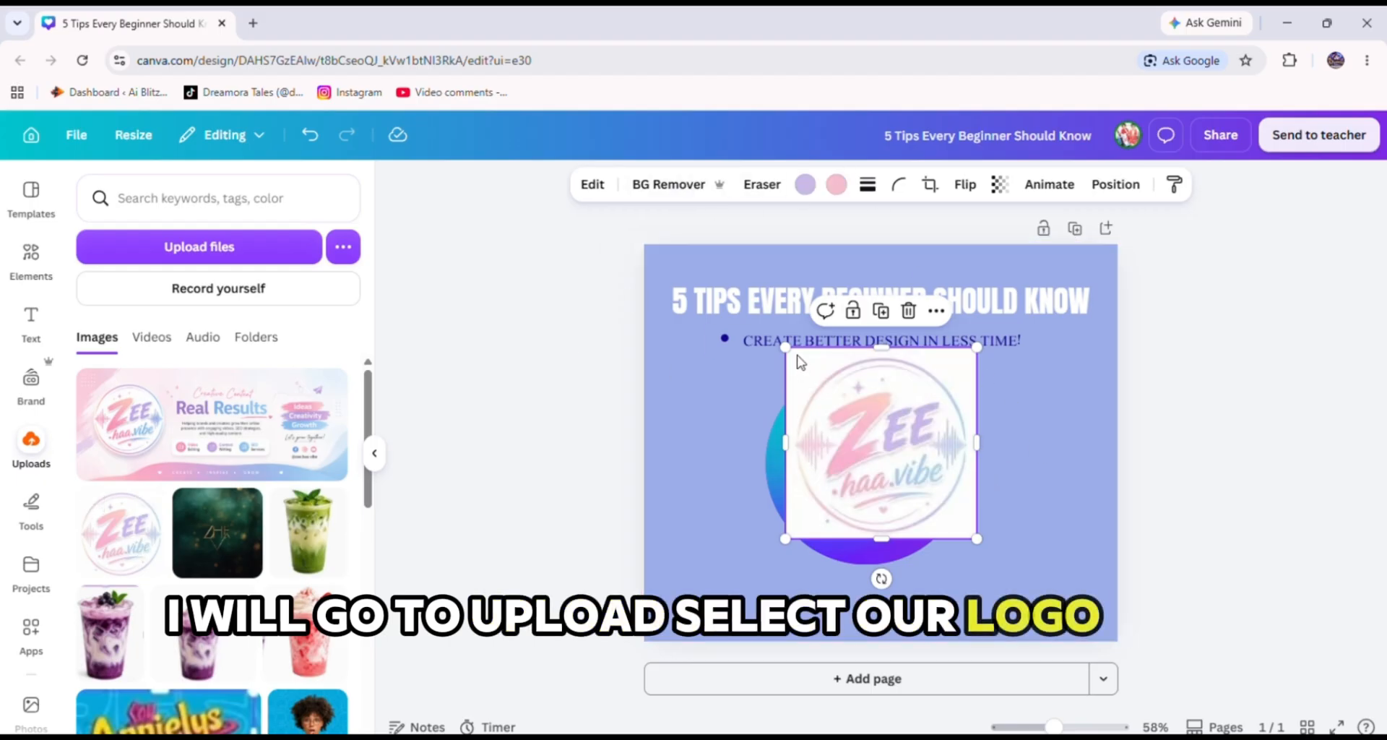
{"action": "left_click", "coordinate": [676, 184]}
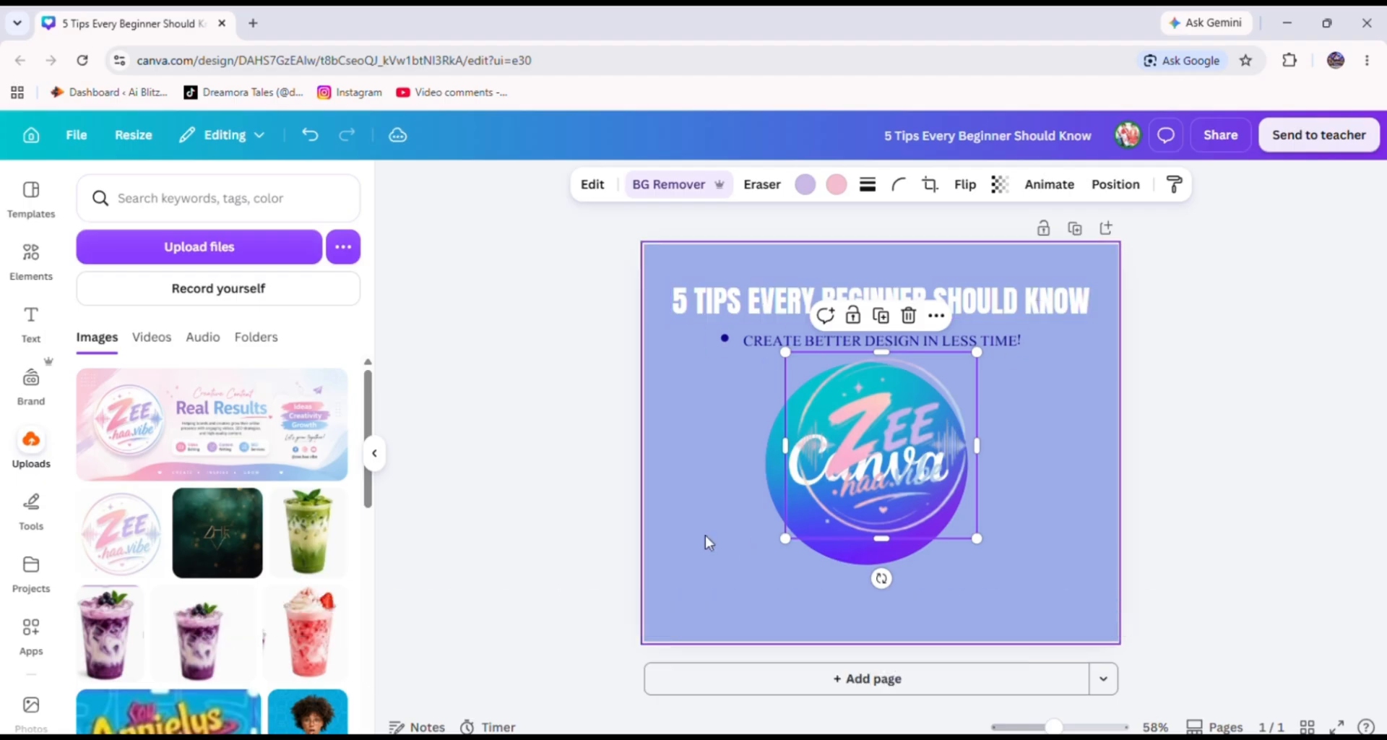
Add a white circle element from the recently used elements and enlarge it slightly.
{"action": "left_click", "coordinate": [38, 260]}
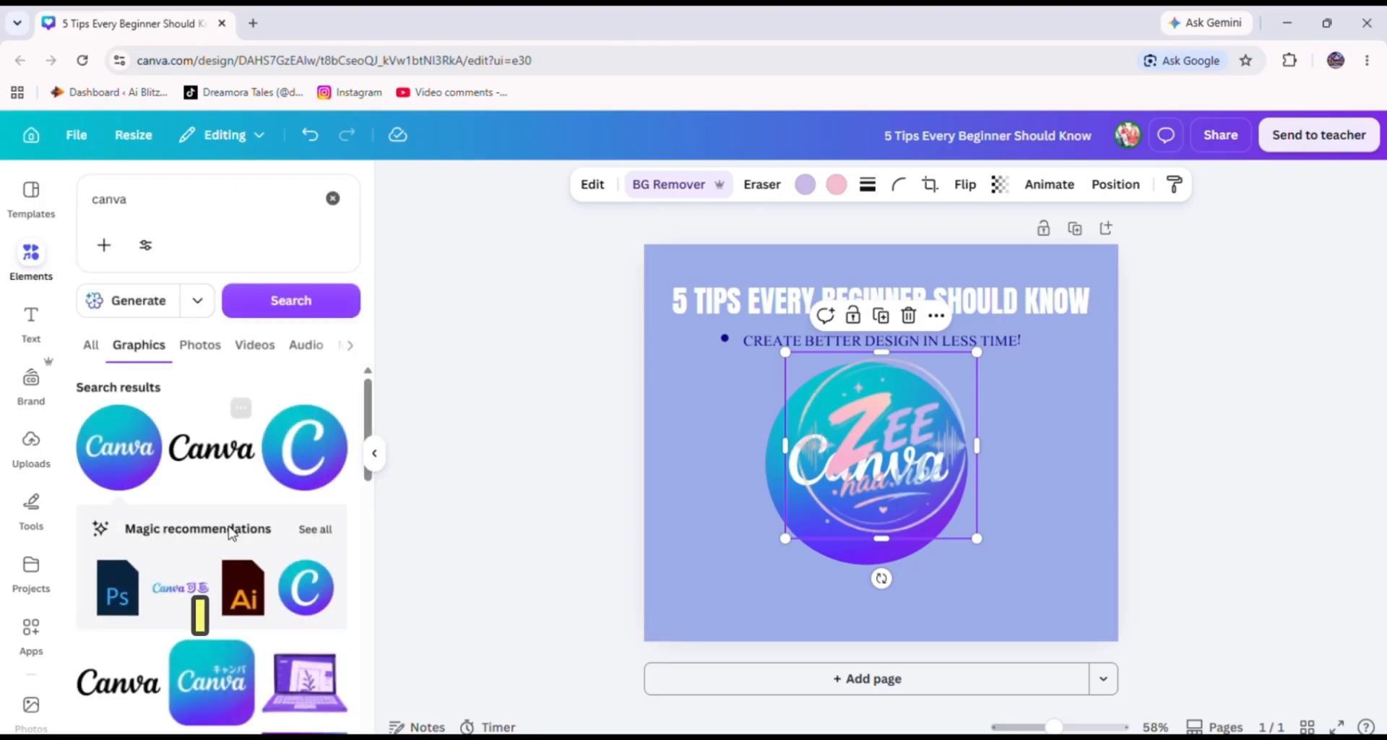
{"action": "left_click", "coordinate": [25, 253]}
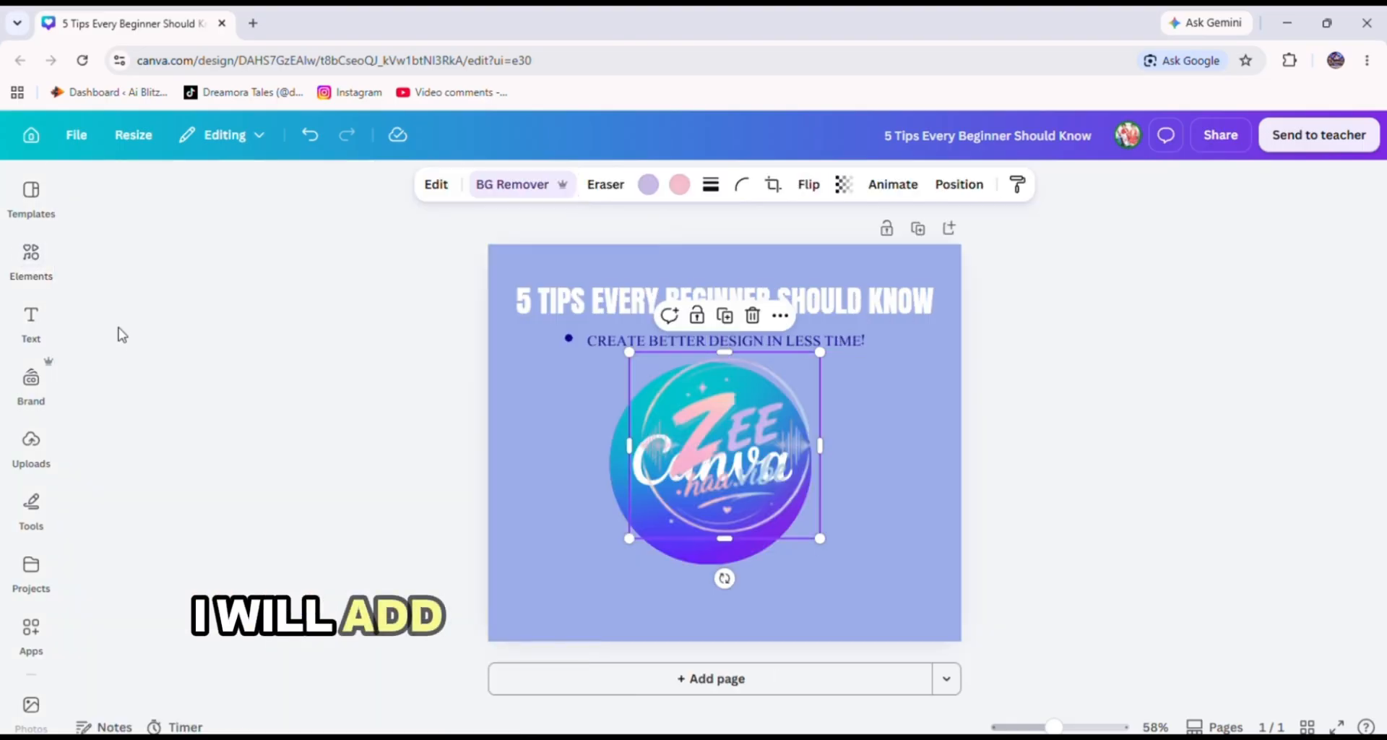
{"action": "left_click", "coordinate": [28, 268]}
{"action": "left_click", "coordinate": [333, 198]}
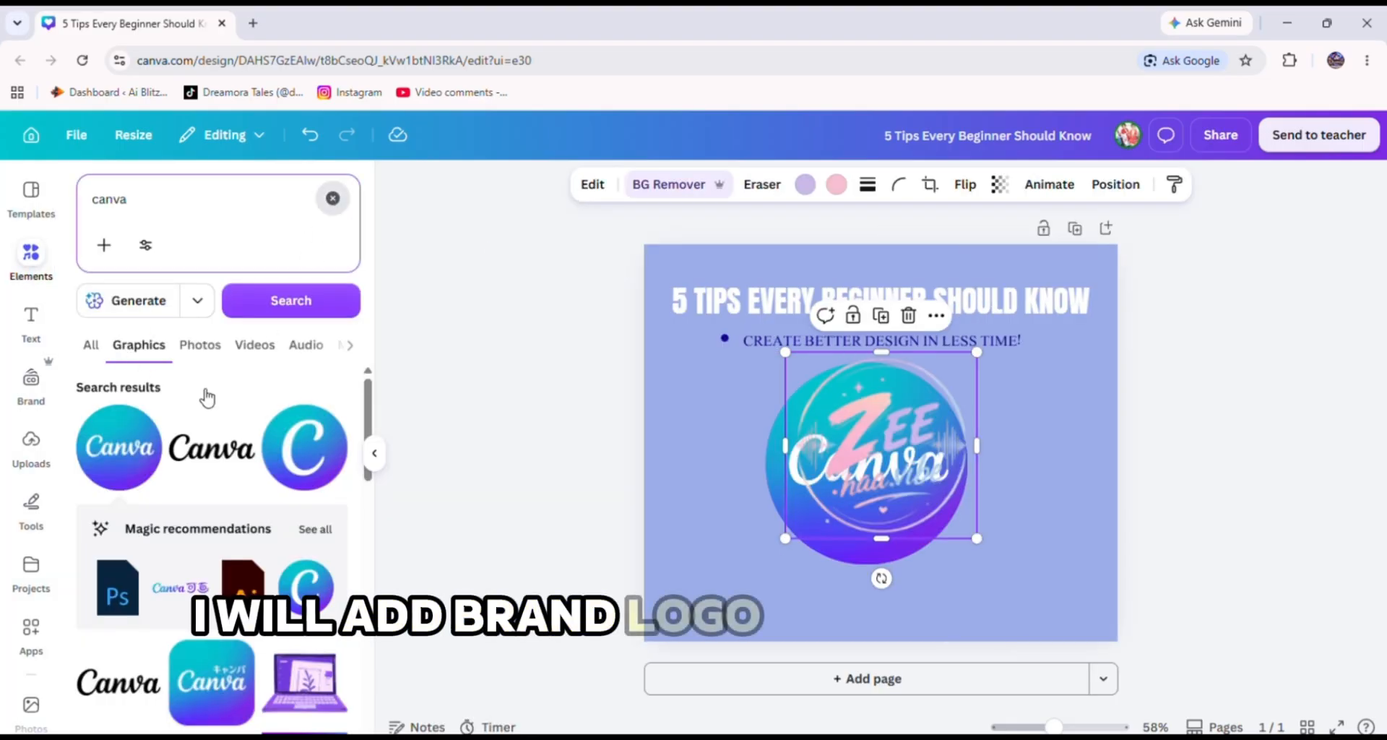
{"action": "left_click", "coordinate": [454, 359]}
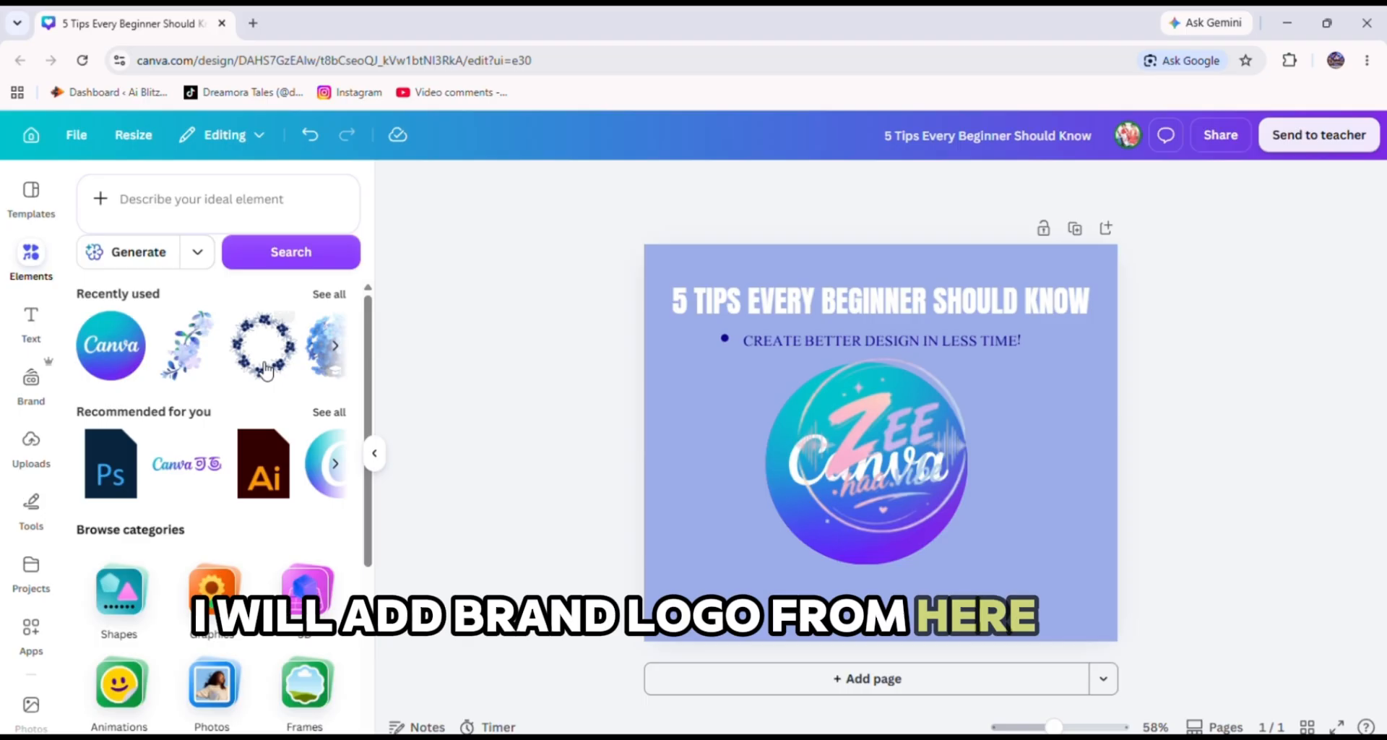
{"action": "left_click", "coordinate": [335, 345]}
{"action": "left_click", "coordinate": [140, 355]}
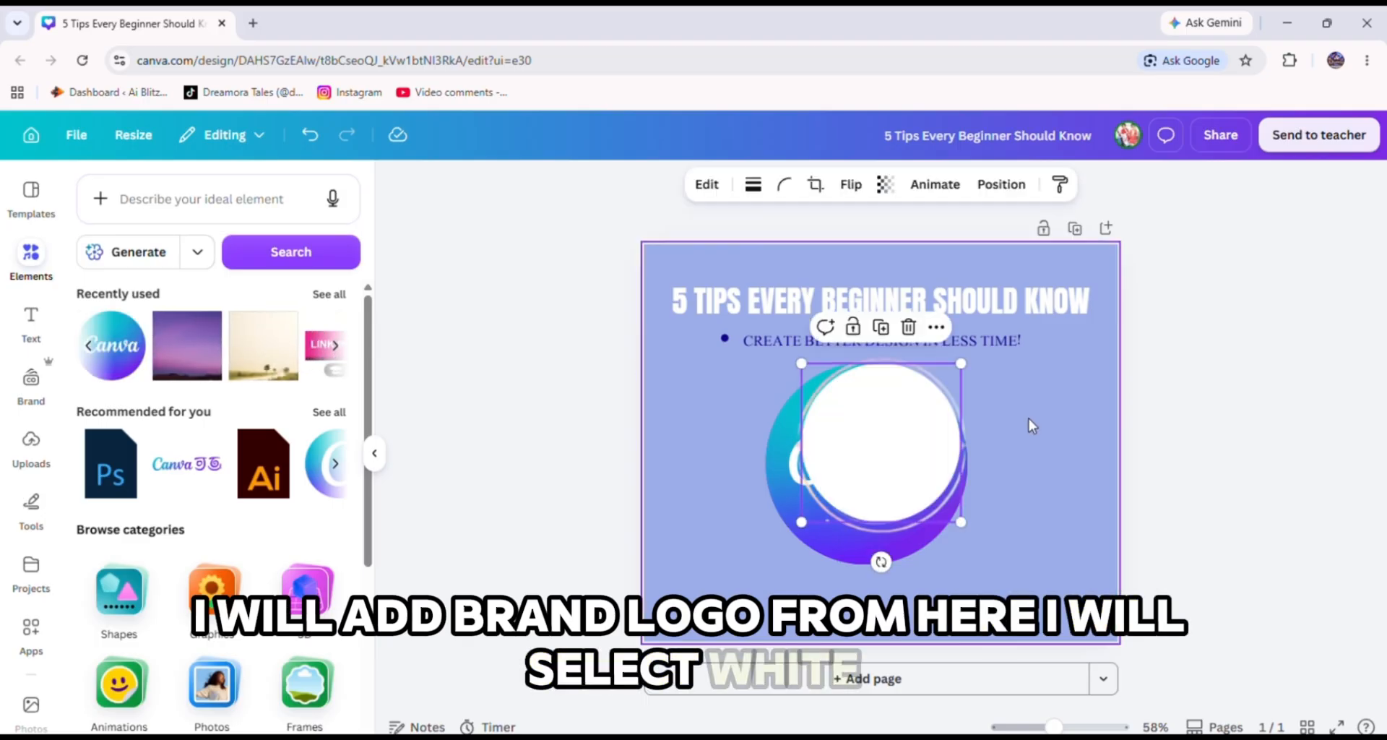
{"action": "left_click_drag", "start_coordinate": [857, 464], "coordinate": [865, 463]}
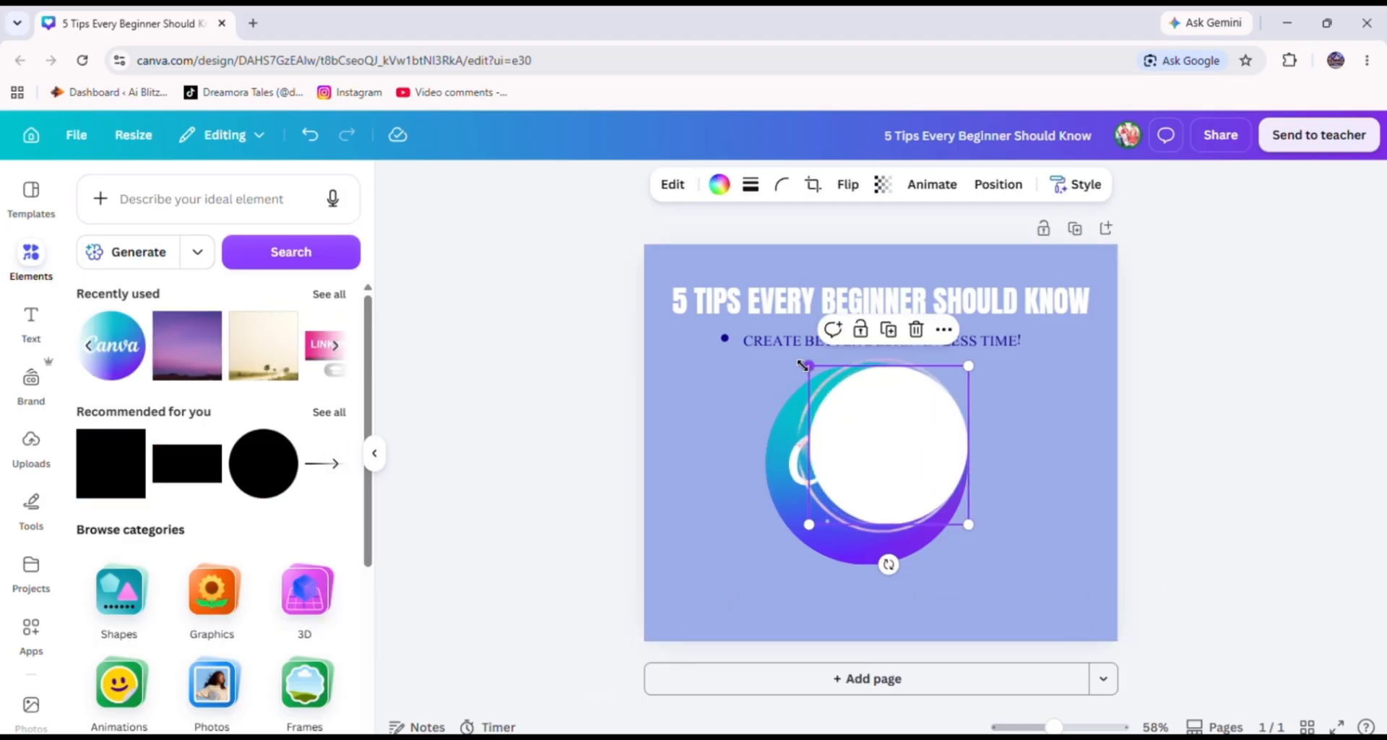
{"action": "left_click_drag", "start_coordinate": [802, 365], "coordinate": [785, 367]}
{"action": "left_click_drag", "start_coordinate": [904, 452], "coordinate": [904, 451]}
{"action": "left_click", "coordinate": [1038, 427]}
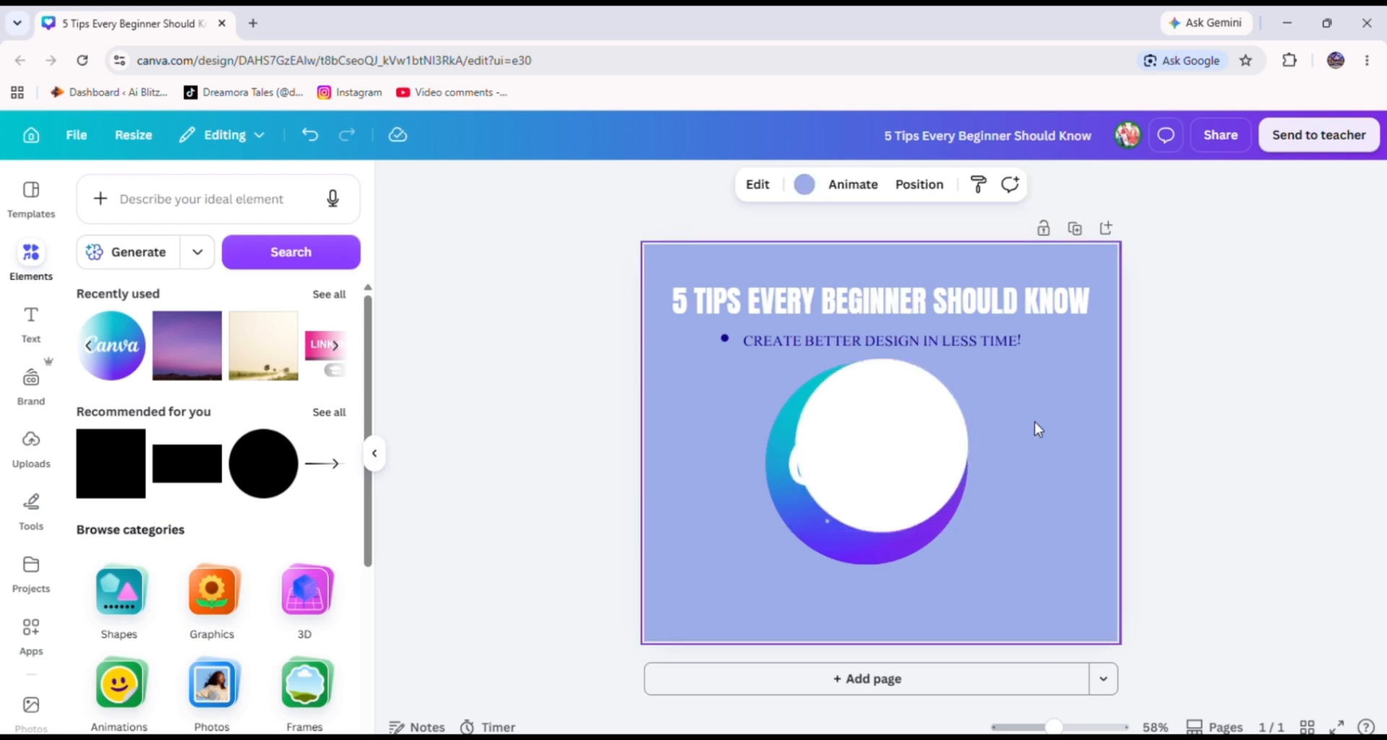
Place the white circle and the Zee haa vibe logo to the right of the Canva logo, sending the circle to the back.
{"action": "left_click", "coordinate": [957, 437]}
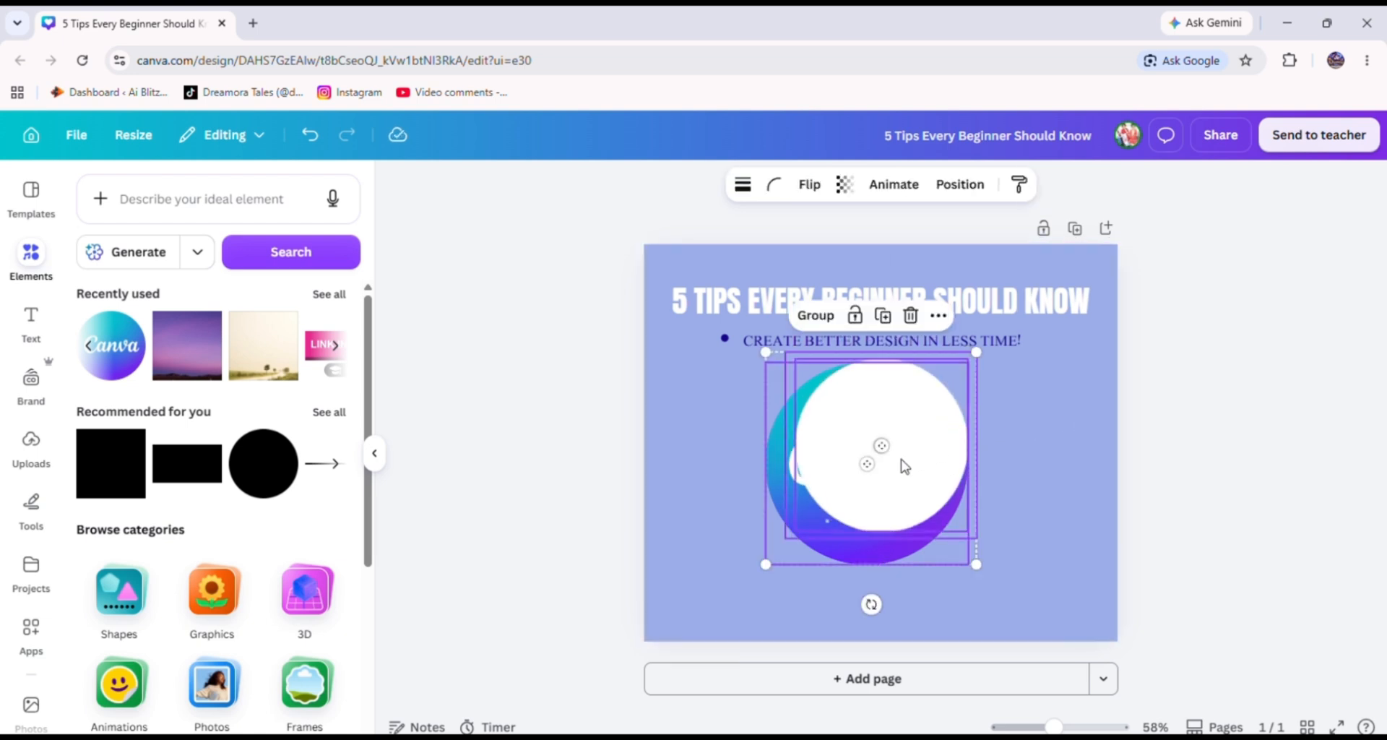
{"action": "left_click_drag", "start_coordinate": [907, 458], "coordinate": [1043, 470]}
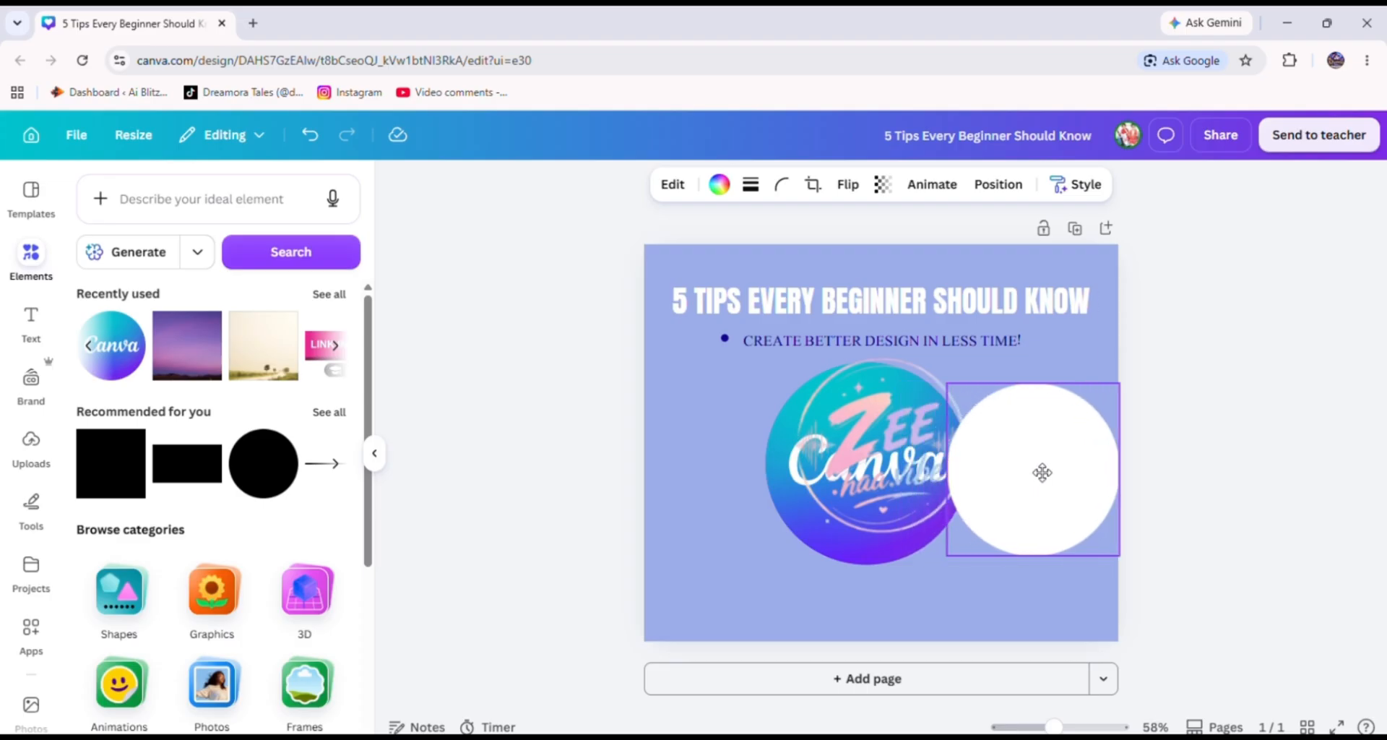
{"action": "left_click_drag", "start_coordinate": [875, 461], "coordinate": [1029, 488]}
{"action": "right_click", "coordinate": [1029, 488]}
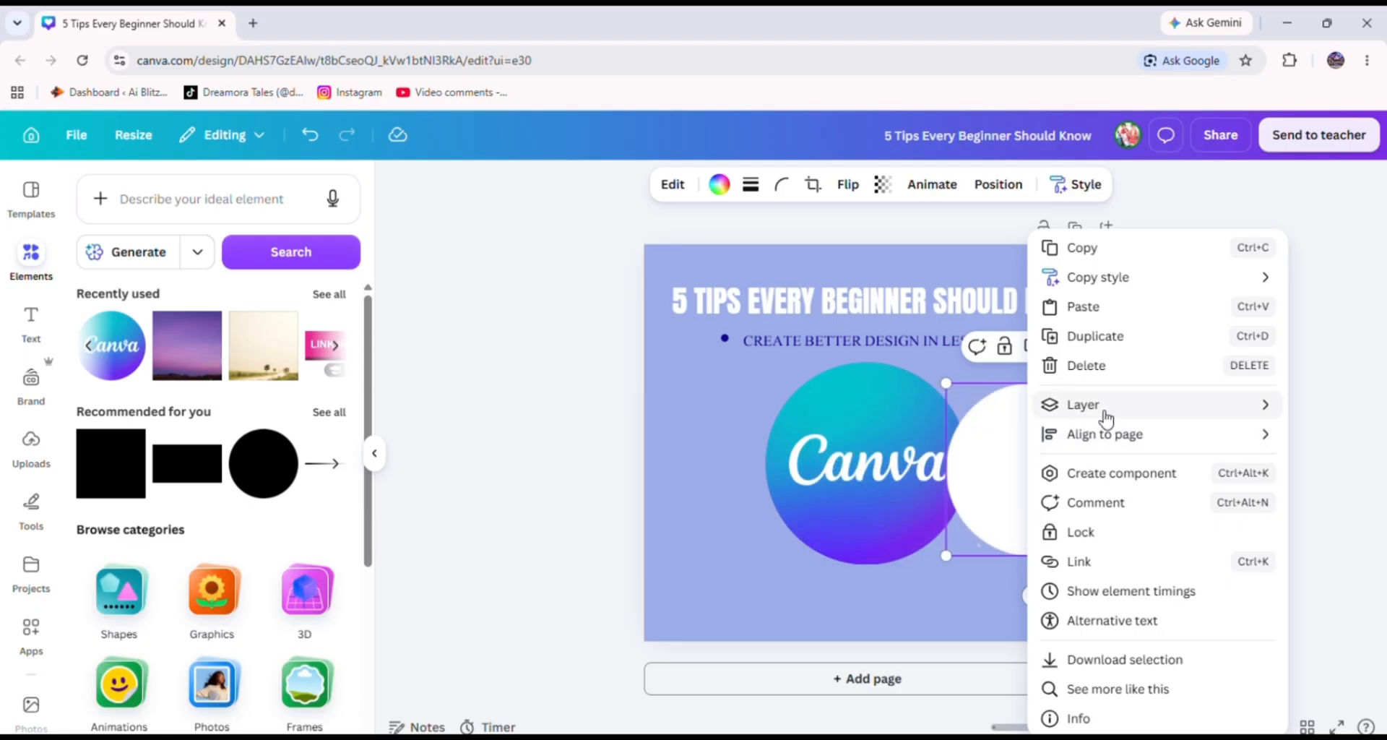
{"action": "mouse_move", "coordinate": [1074, 415]}
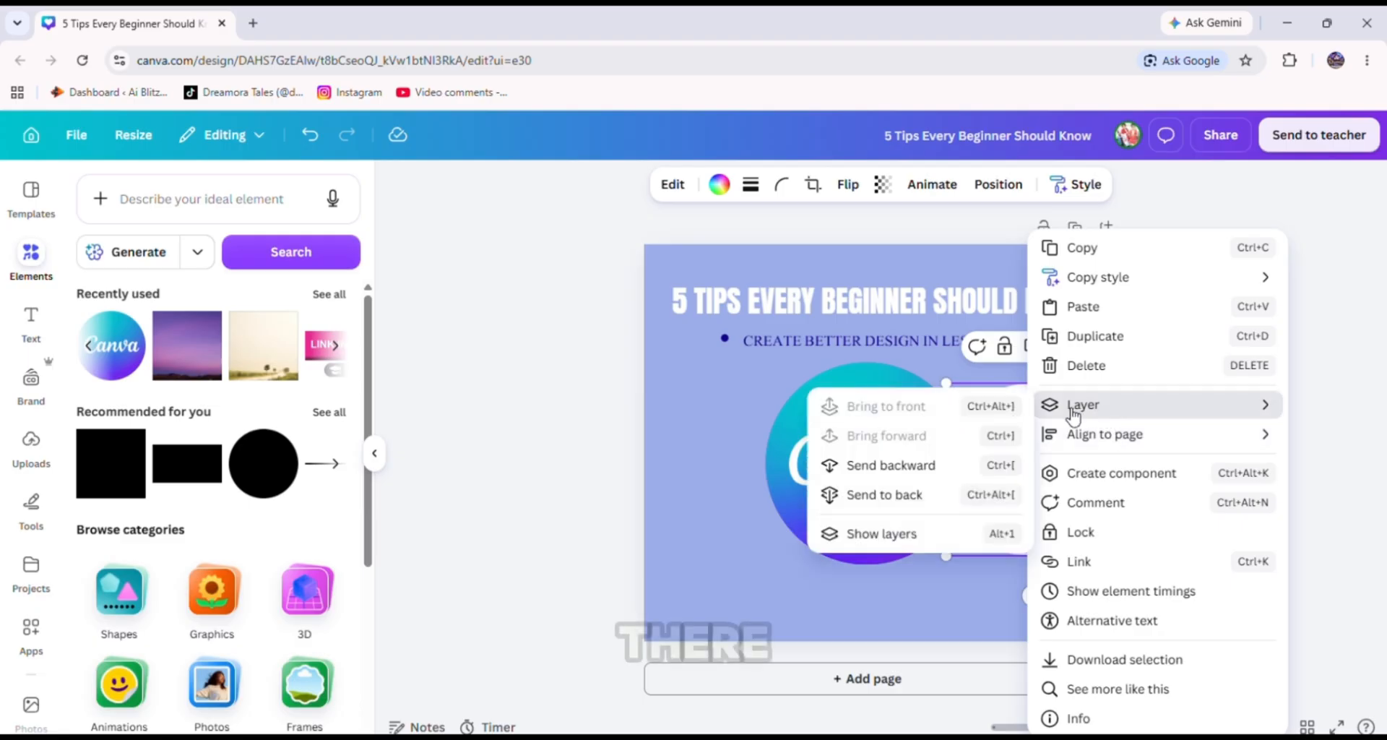
{"action": "left_click", "coordinate": [979, 494]}
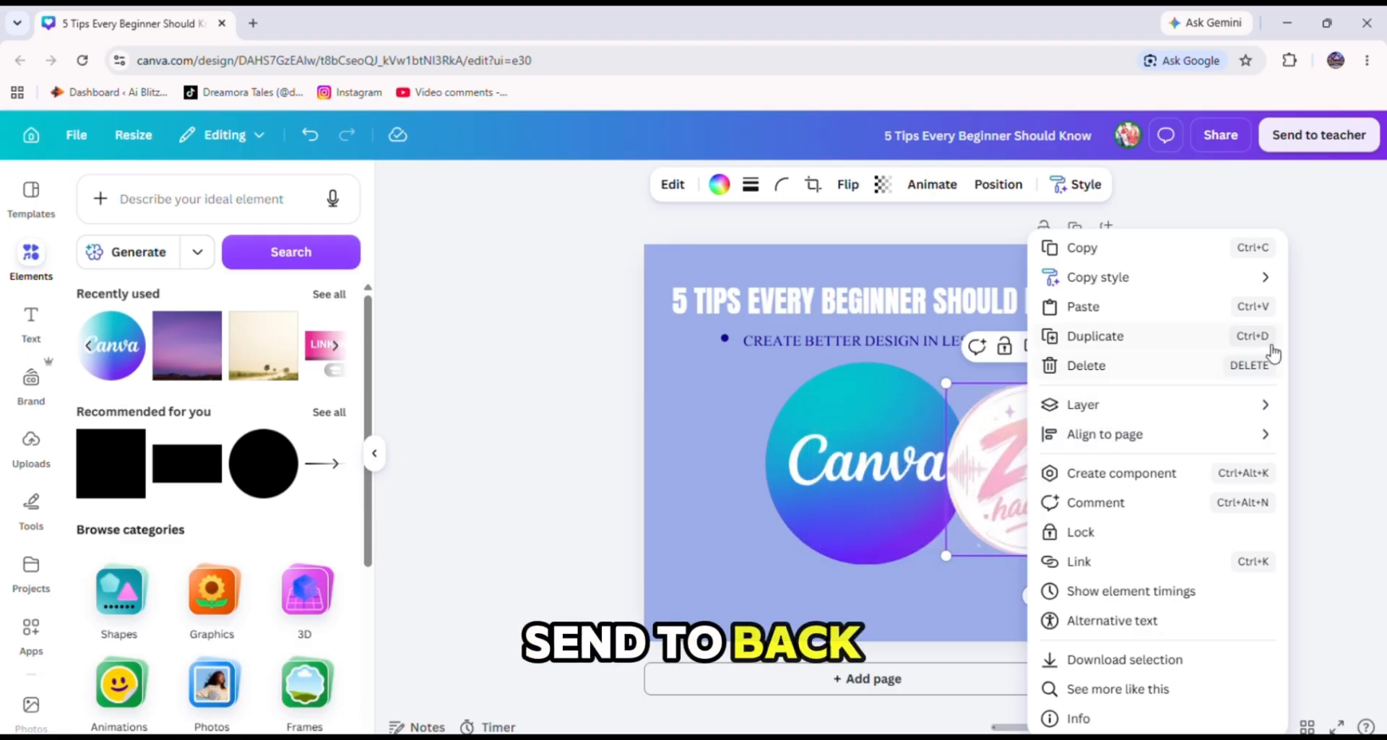
Group the white circle and the Zee haa vibe logo together.
{"action": "left_click_drag", "start_coordinate": [1077, 576], "coordinate": [1045, 508]}
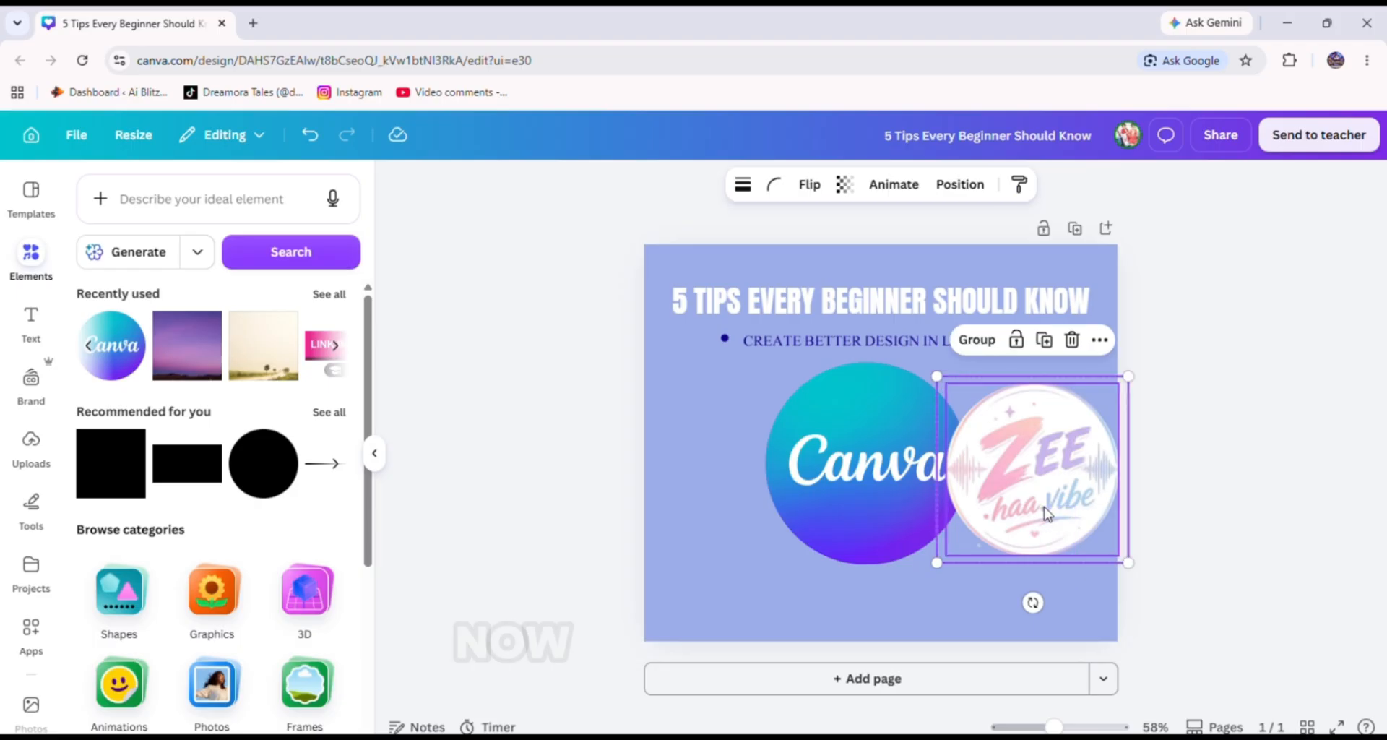
{"action": "right_click", "coordinate": [1045, 509]}
{"action": "left_click", "coordinate": [1113, 532]}
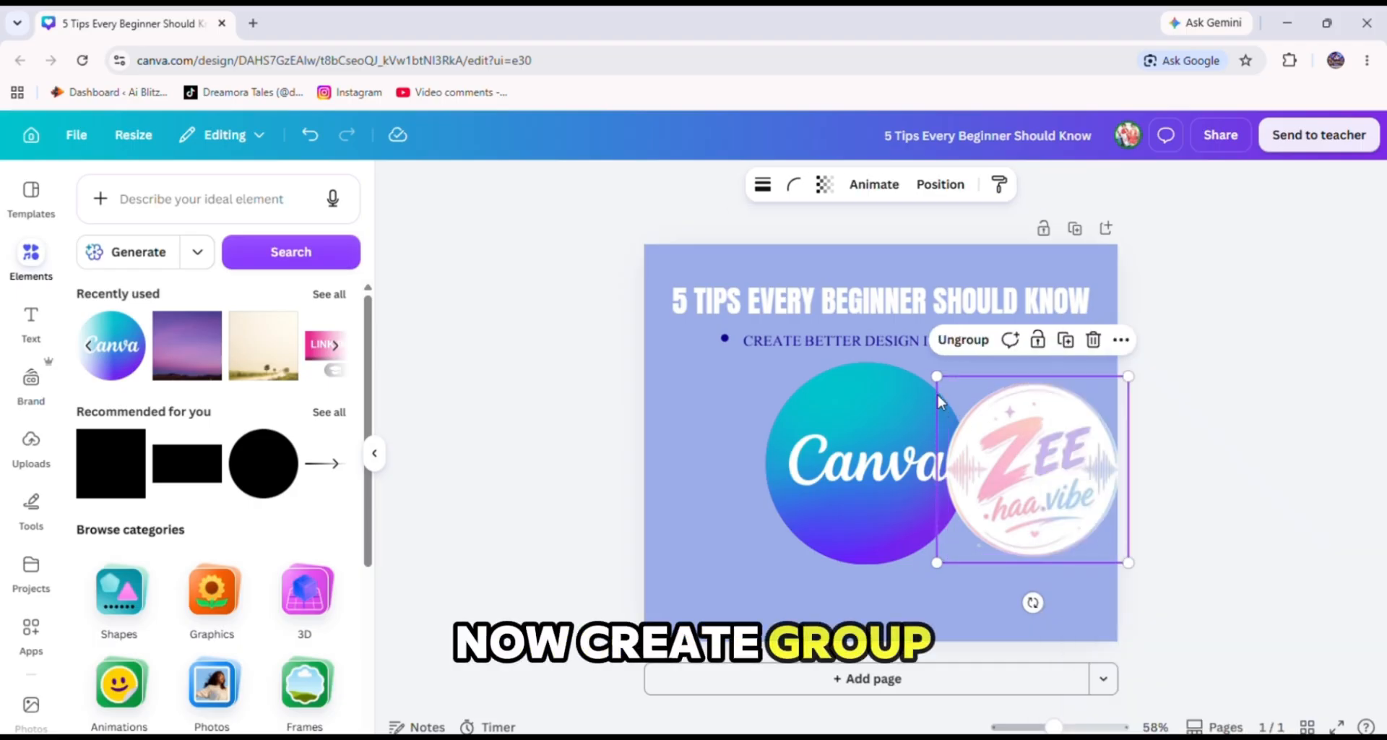
Shrink the grouped logo badge and move it to the lower-left corner of the post.
{"action": "left_click_drag", "start_coordinate": [938, 374], "coordinate": [1076, 479]}
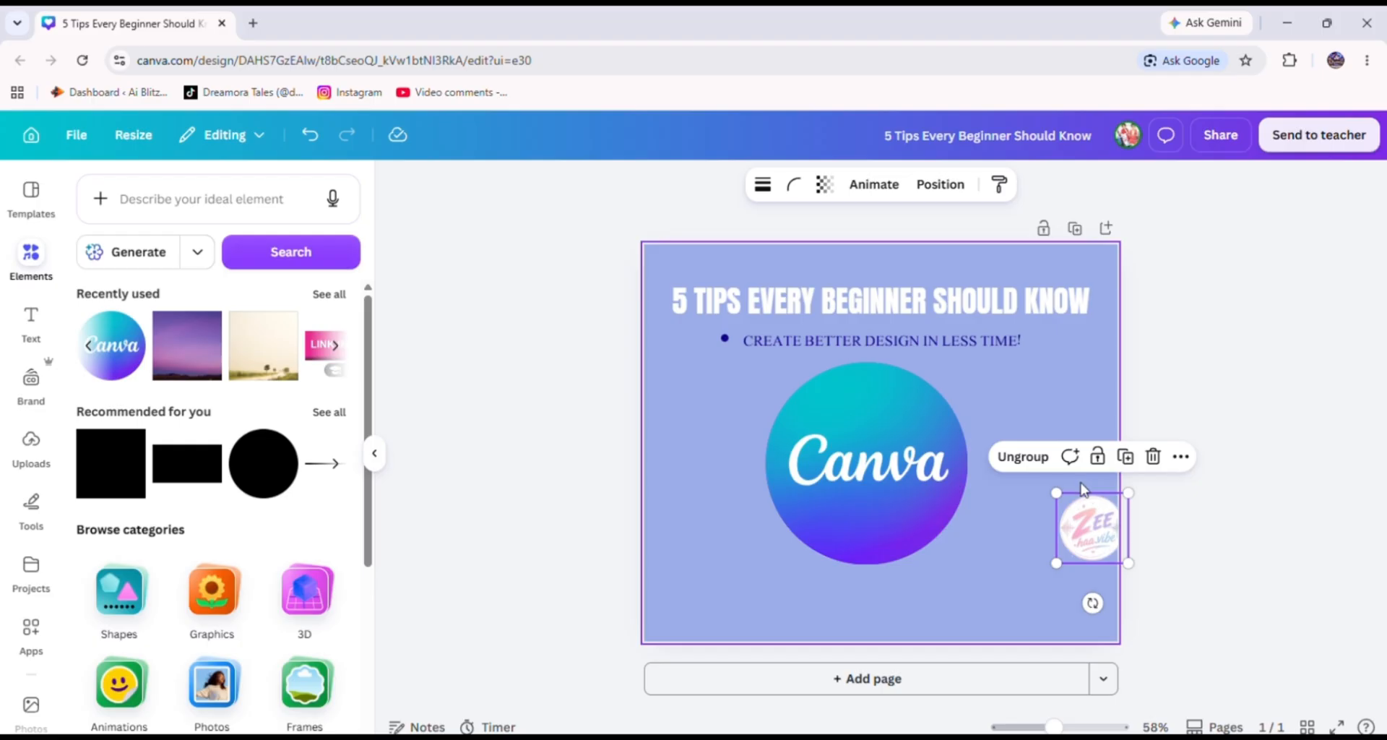
{"action": "left_click_drag", "start_coordinate": [1104, 532], "coordinate": [728, 565]}
{"action": "left_click", "coordinate": [1188, 456]}
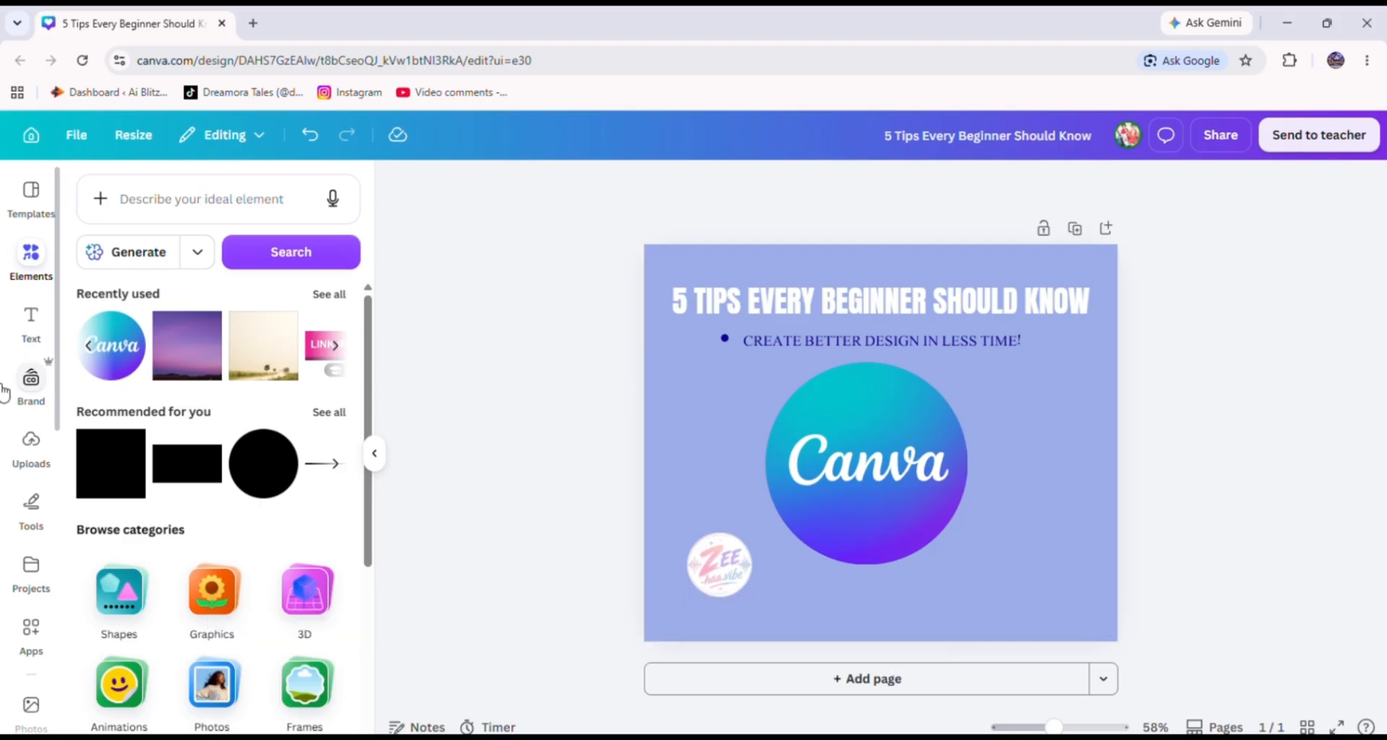
{"action": "left_click", "coordinate": [31, 319]}
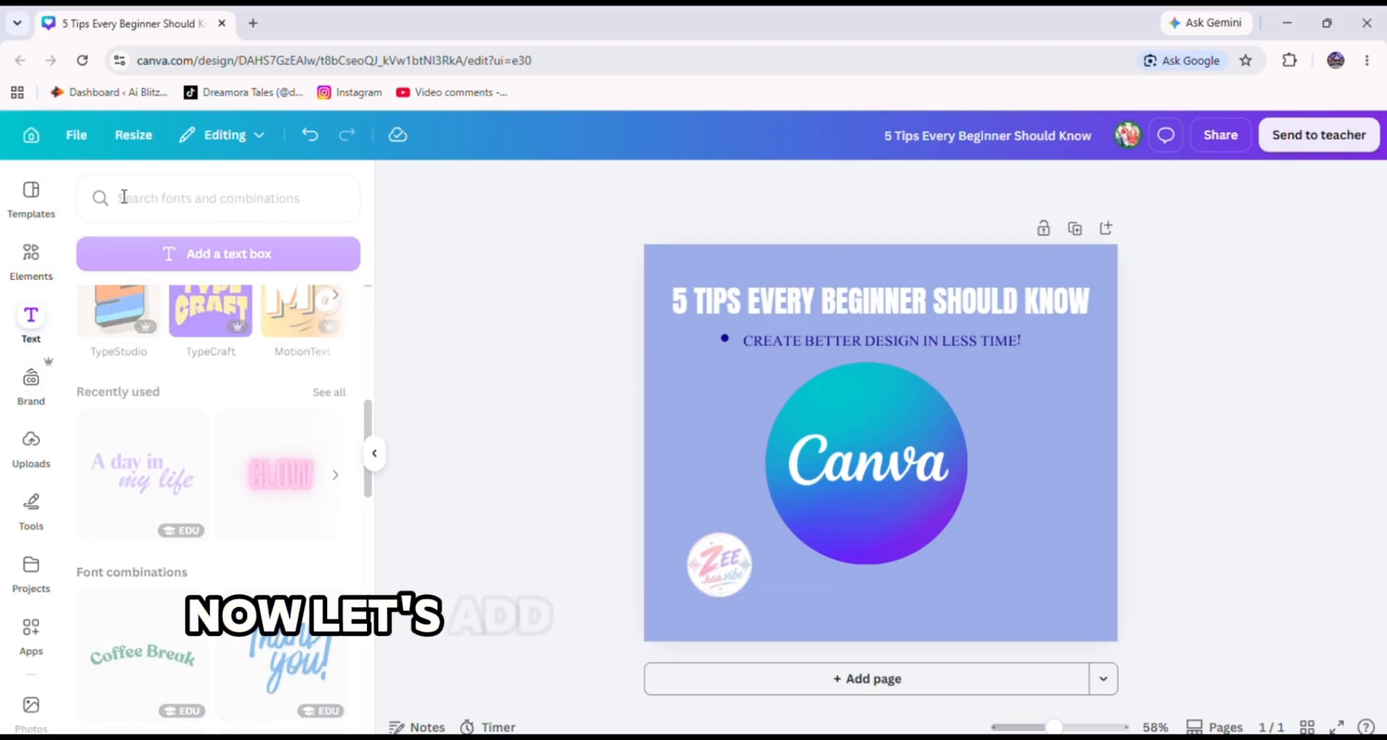
{"action": "left_click", "coordinate": [222, 203]}
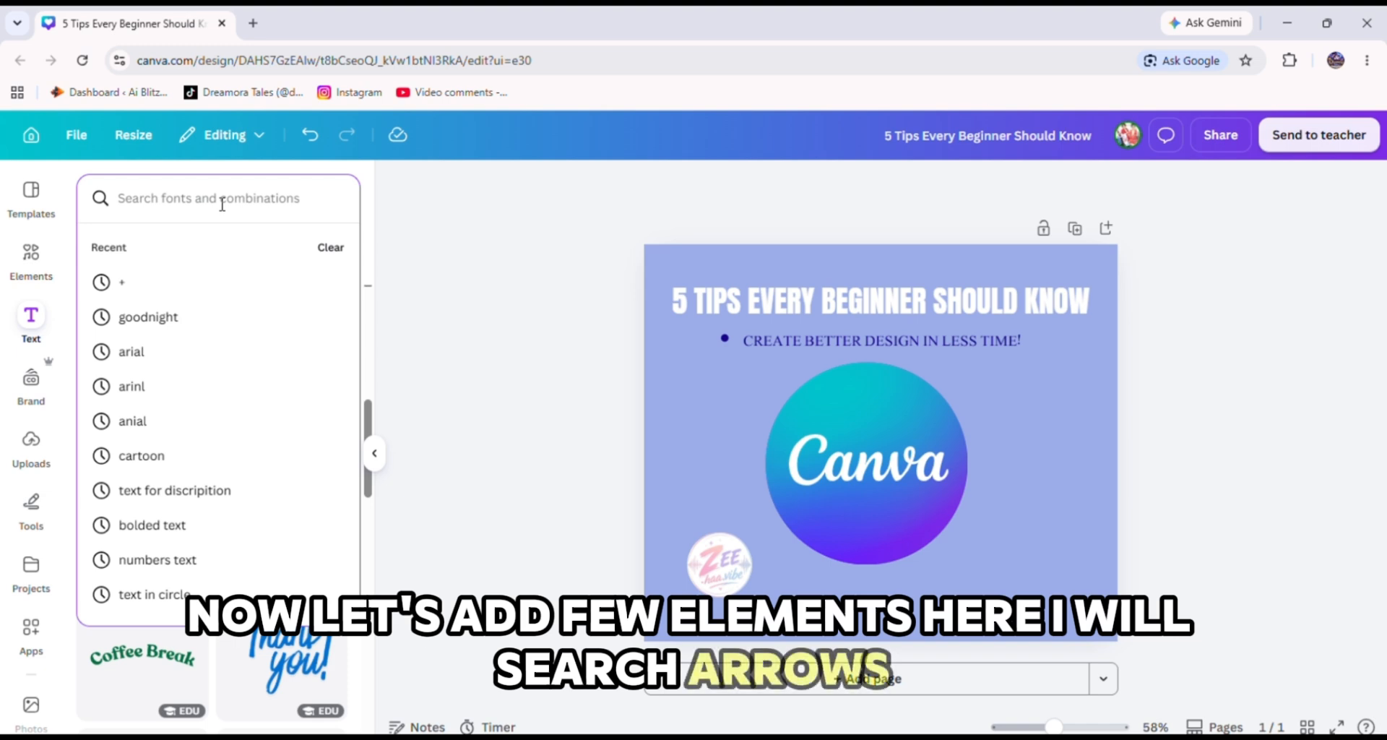
{"action": "type", "text": "arrow"}
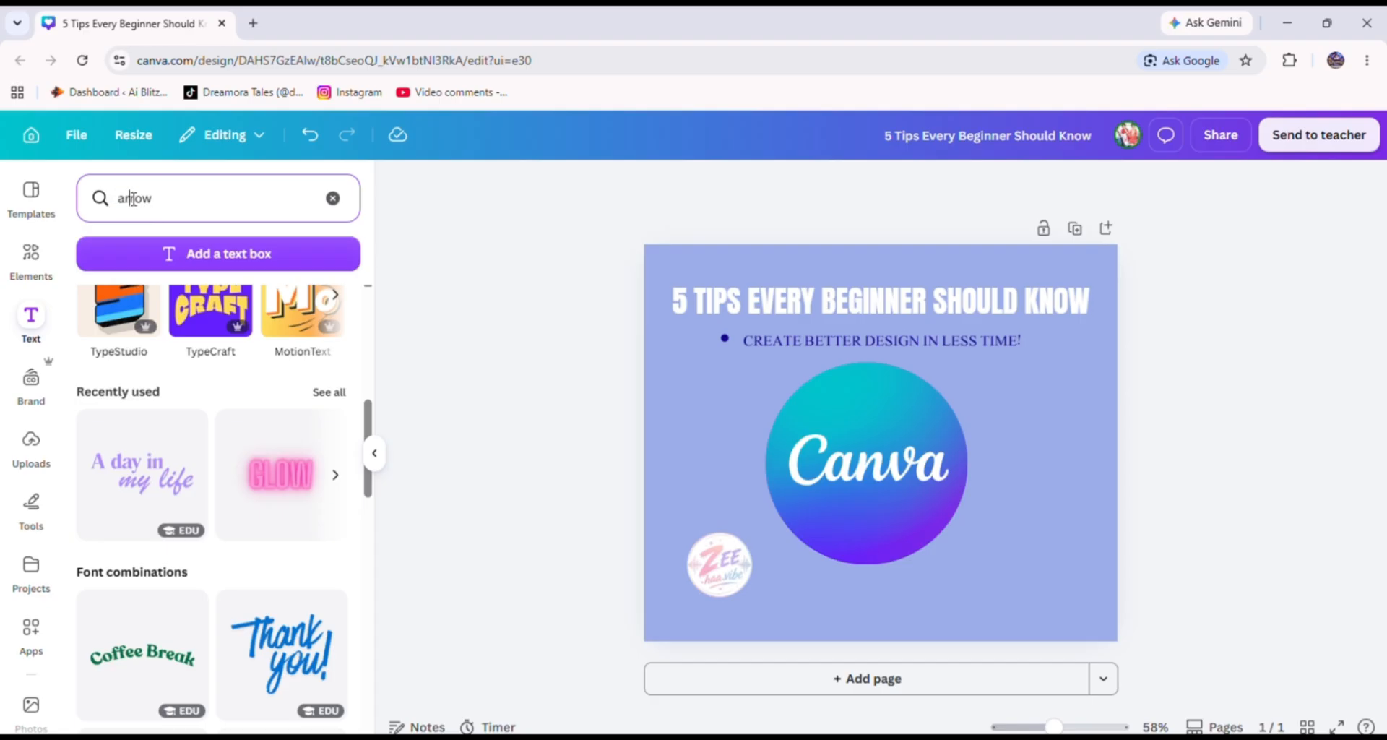
{"action": "type", "text": "b"}
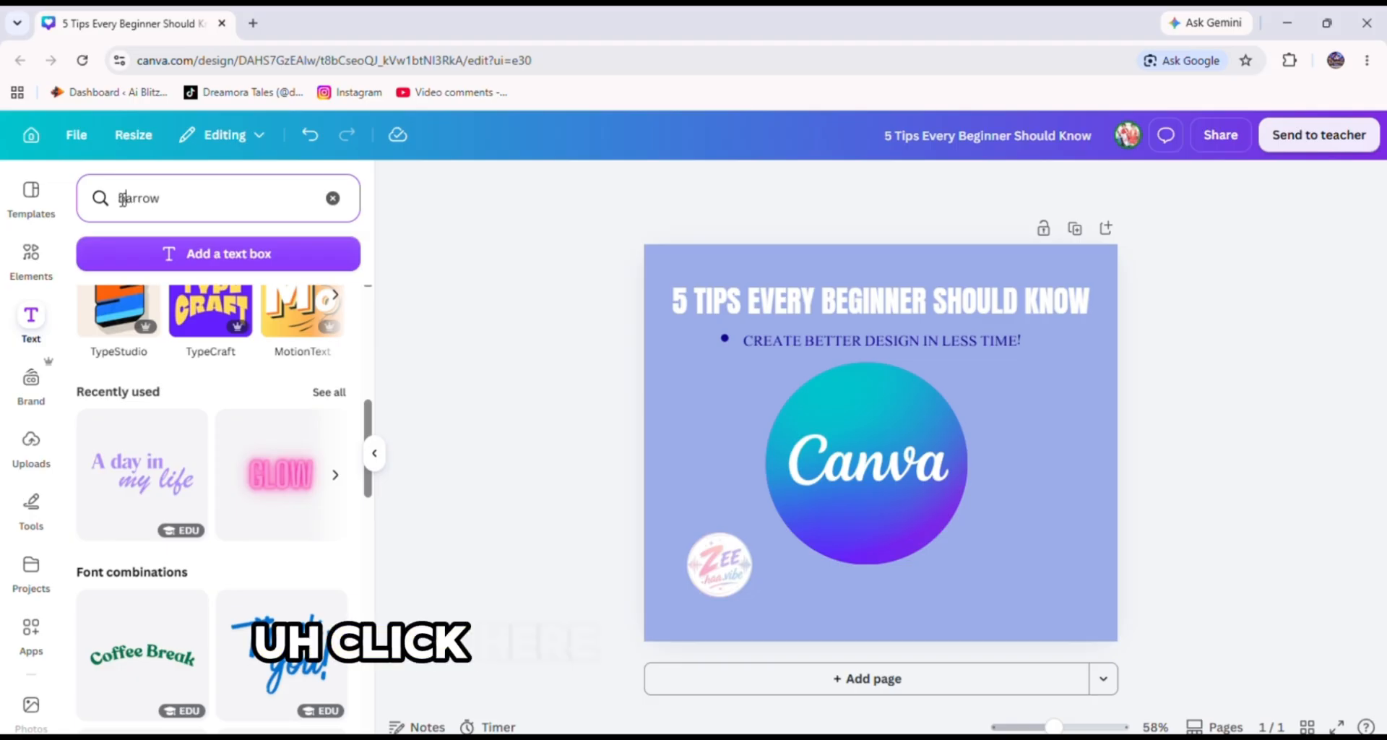
{"action": "type", "text": "lue"}
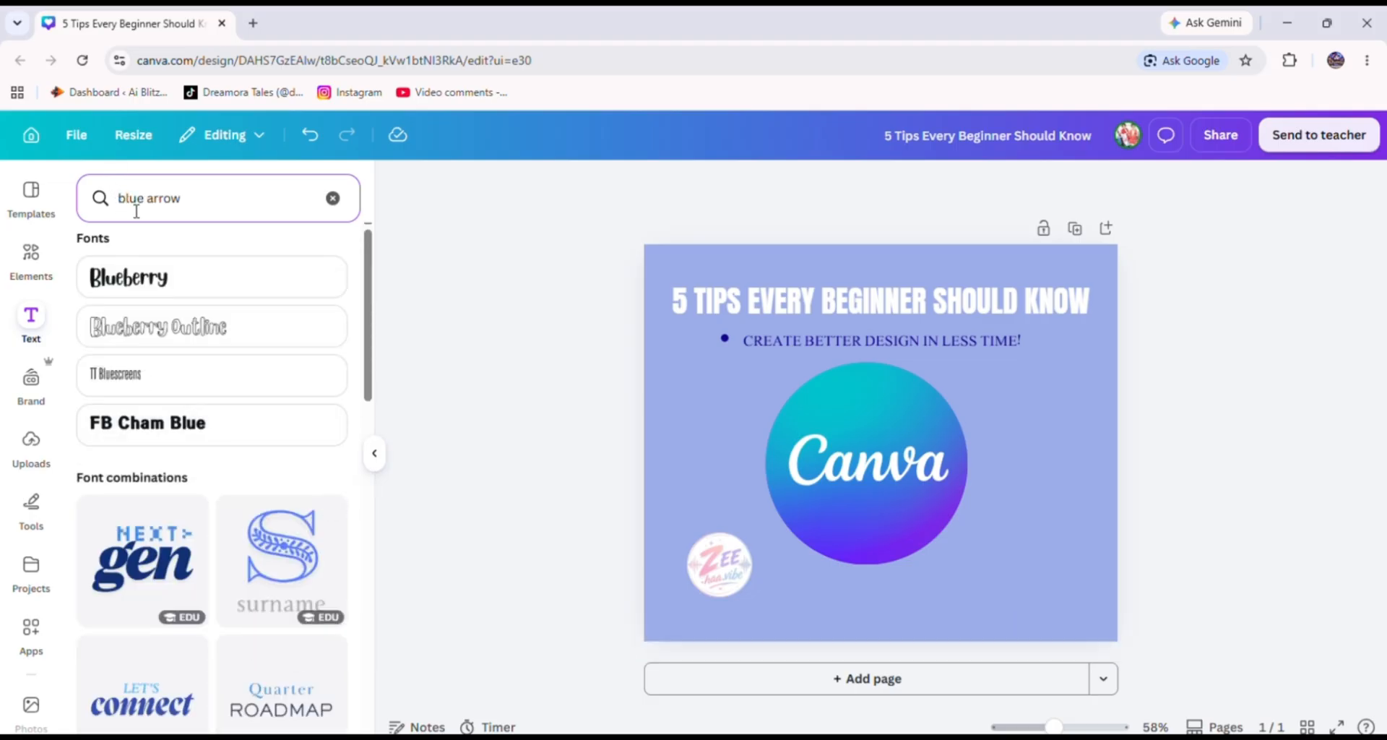
{"action": "left_click", "coordinate": [170, 204]}
{"action": "right_click", "coordinate": [165, 200]}
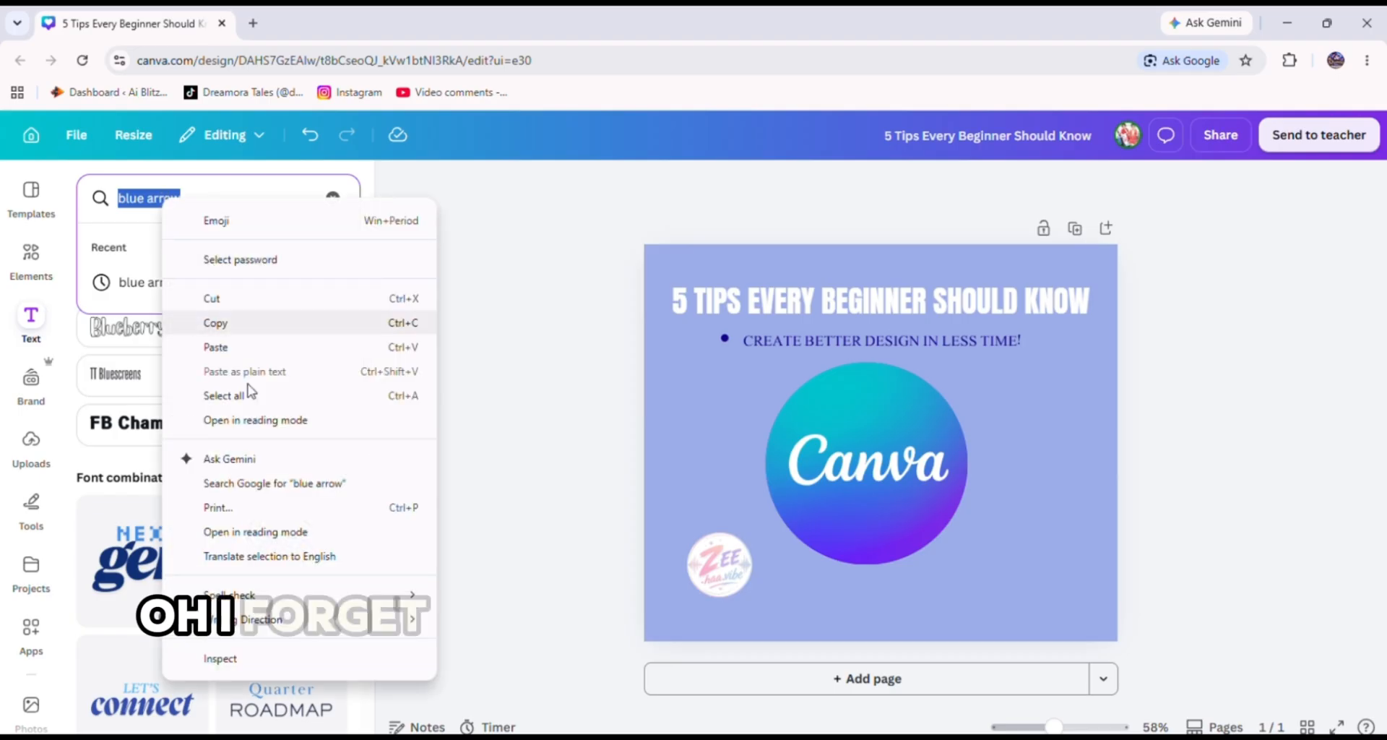
{"action": "left_click", "coordinate": [224, 298]}
{"action": "left_click", "coordinate": [16, 286]}
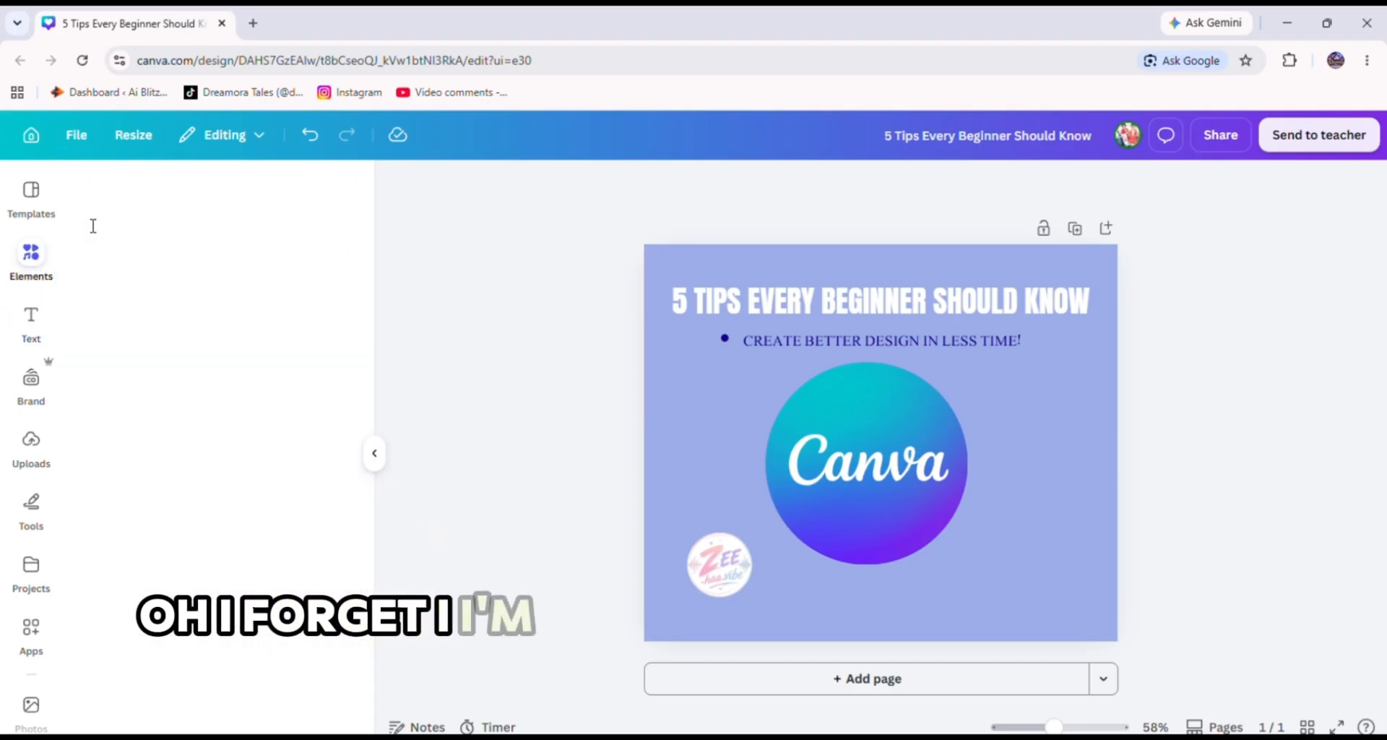
Search the elements library for "blue arrow" and narrow the results to graphics.
{"action": "right_click", "coordinate": [149, 207]}
{"action": "left_click", "coordinate": [138, 212]}
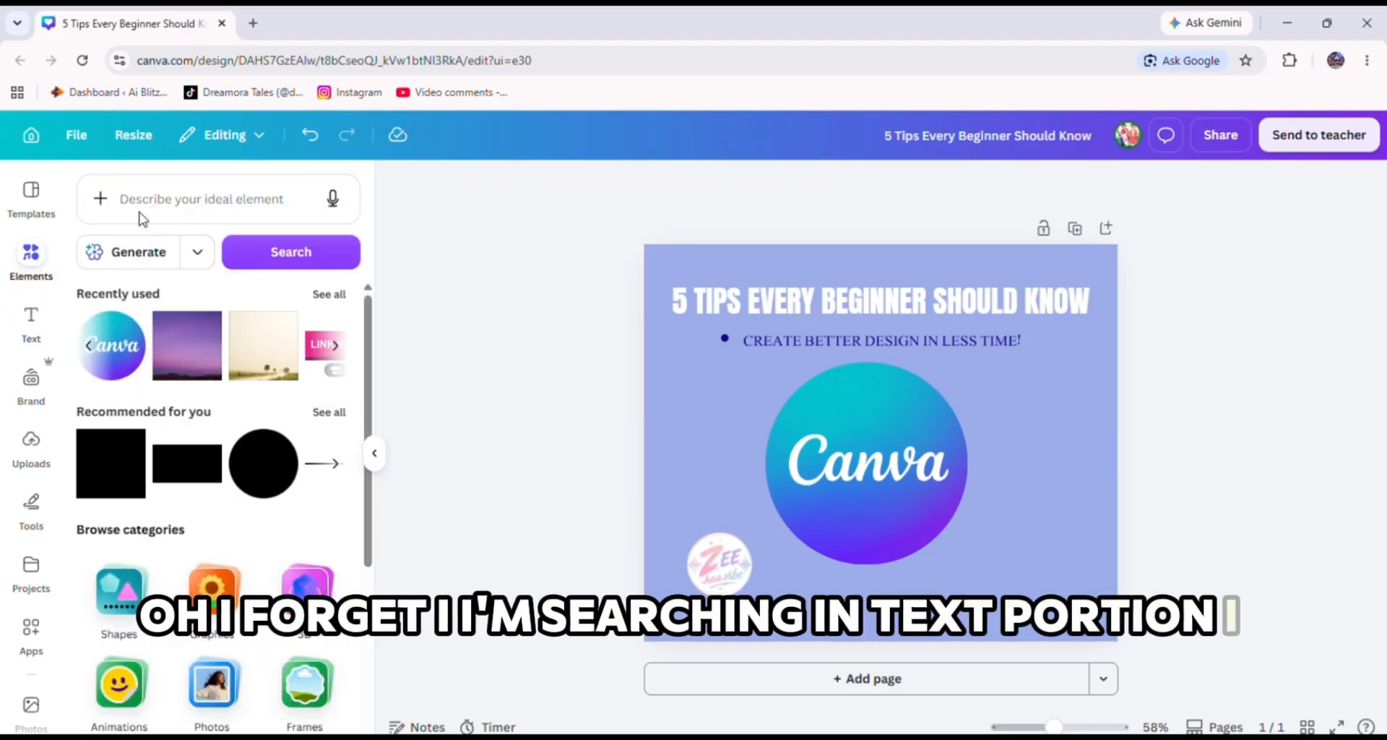
{"action": "right_click", "coordinate": [143, 198]}
{"action": "left_click", "coordinate": [128, 202]}
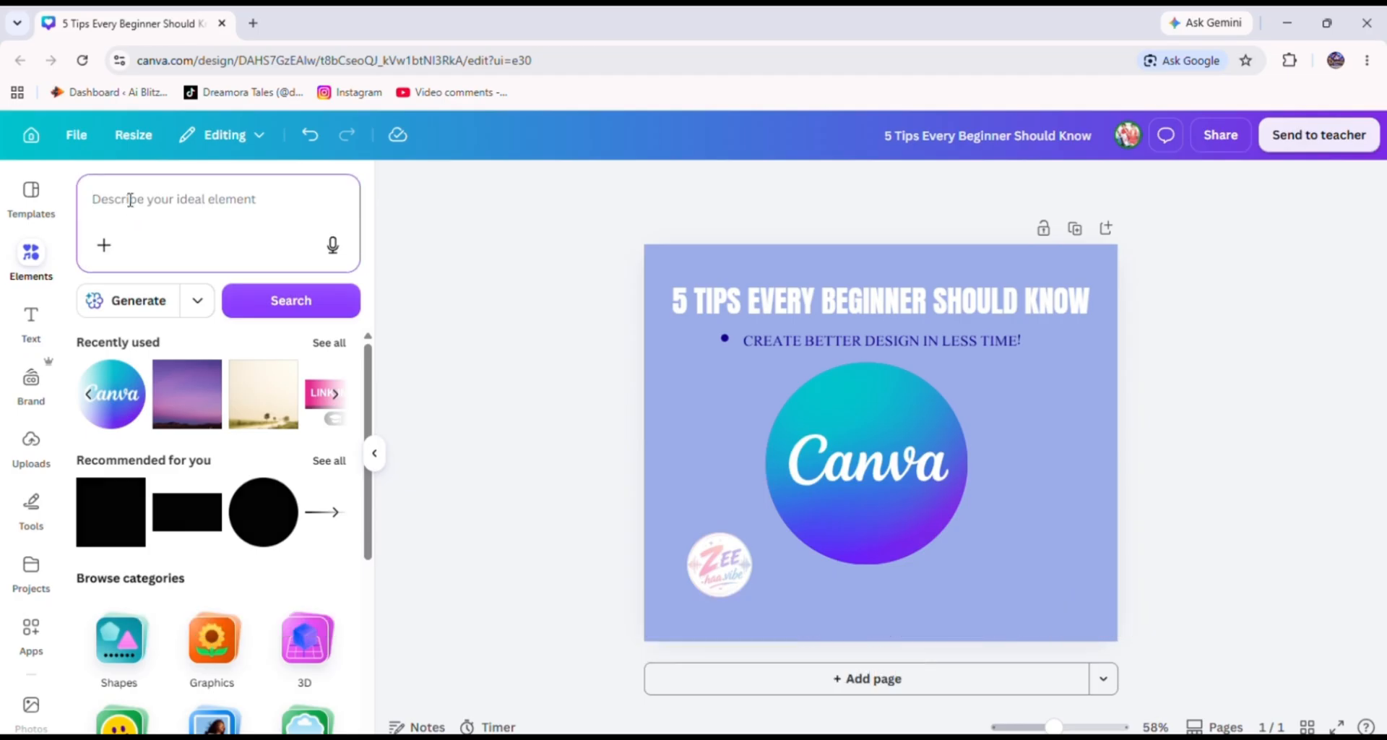
{"action": "type", "text": "blue arrow"}
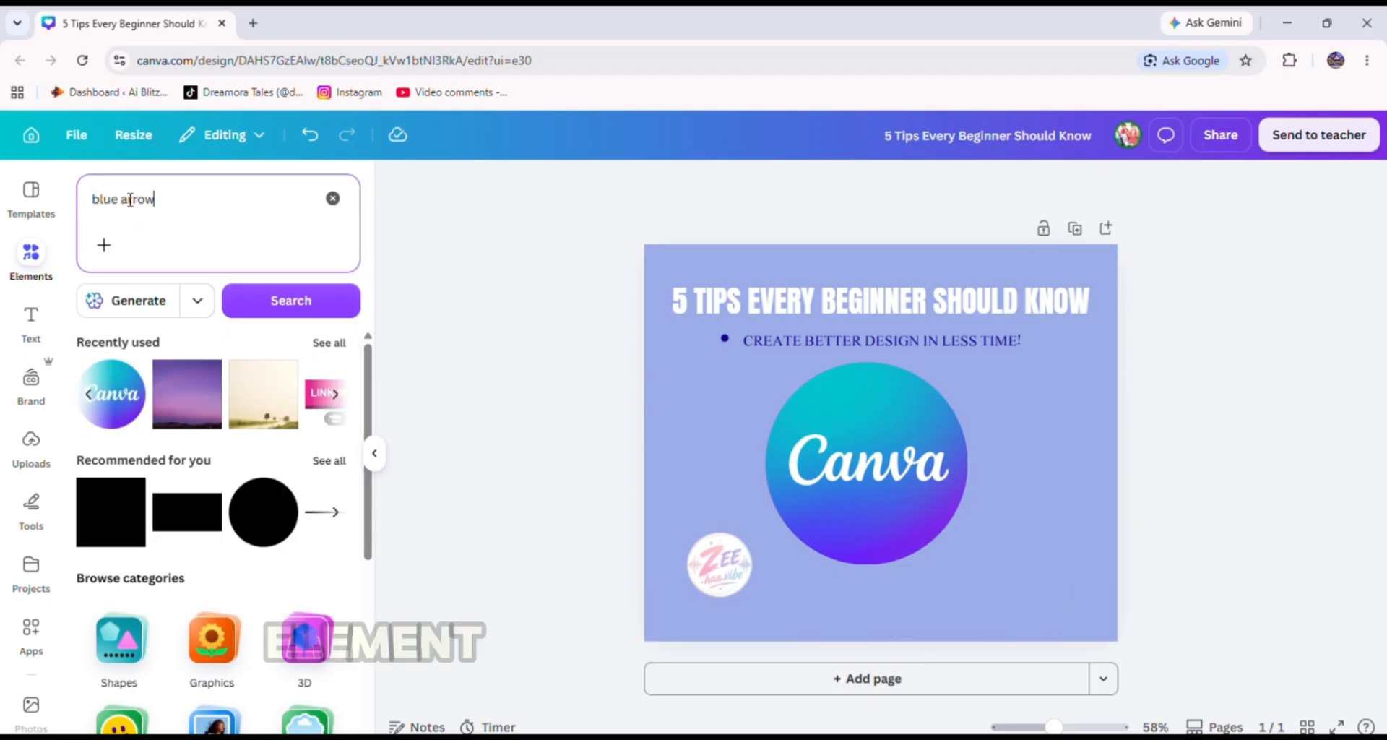
{"action": "left_click", "coordinate": [259, 304]}
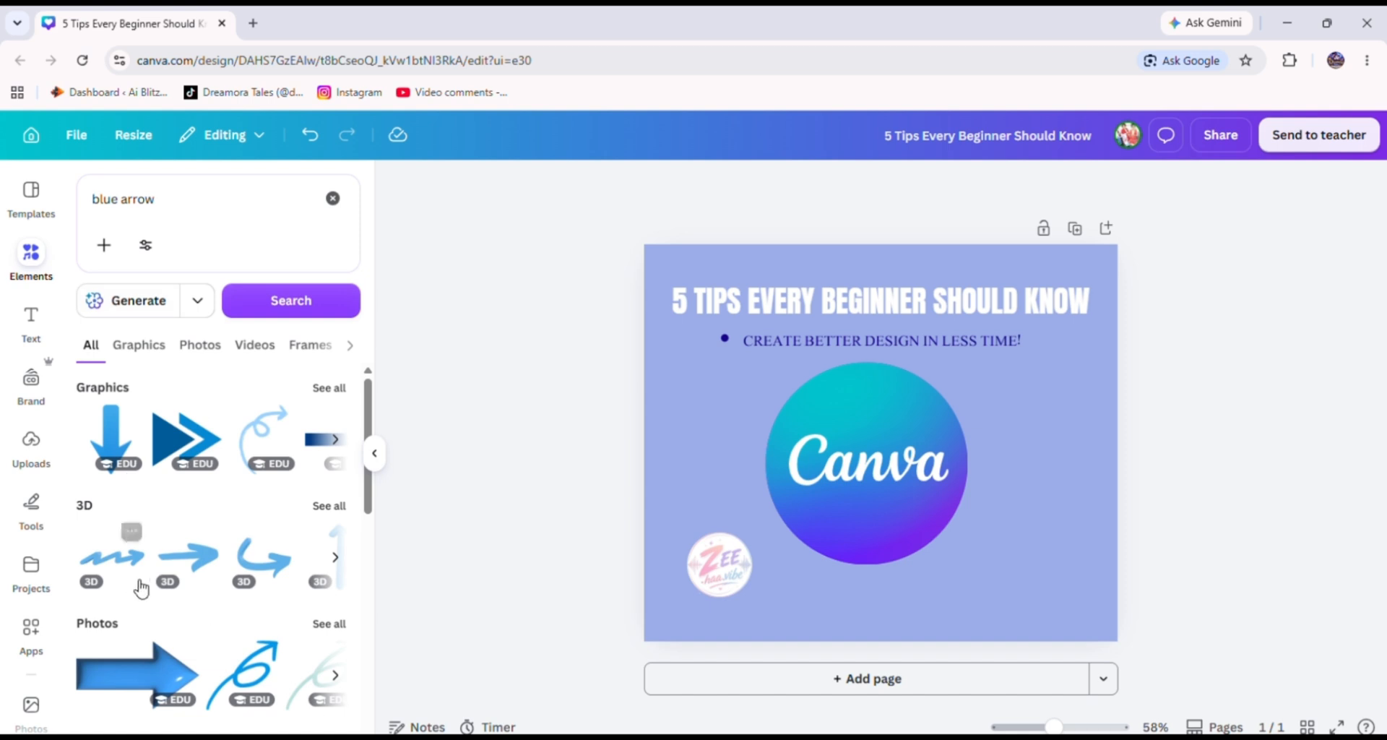
{"action": "scroll", "coordinate": [141, 588], "scroll_direction": "down", "scroll_amount": 3}
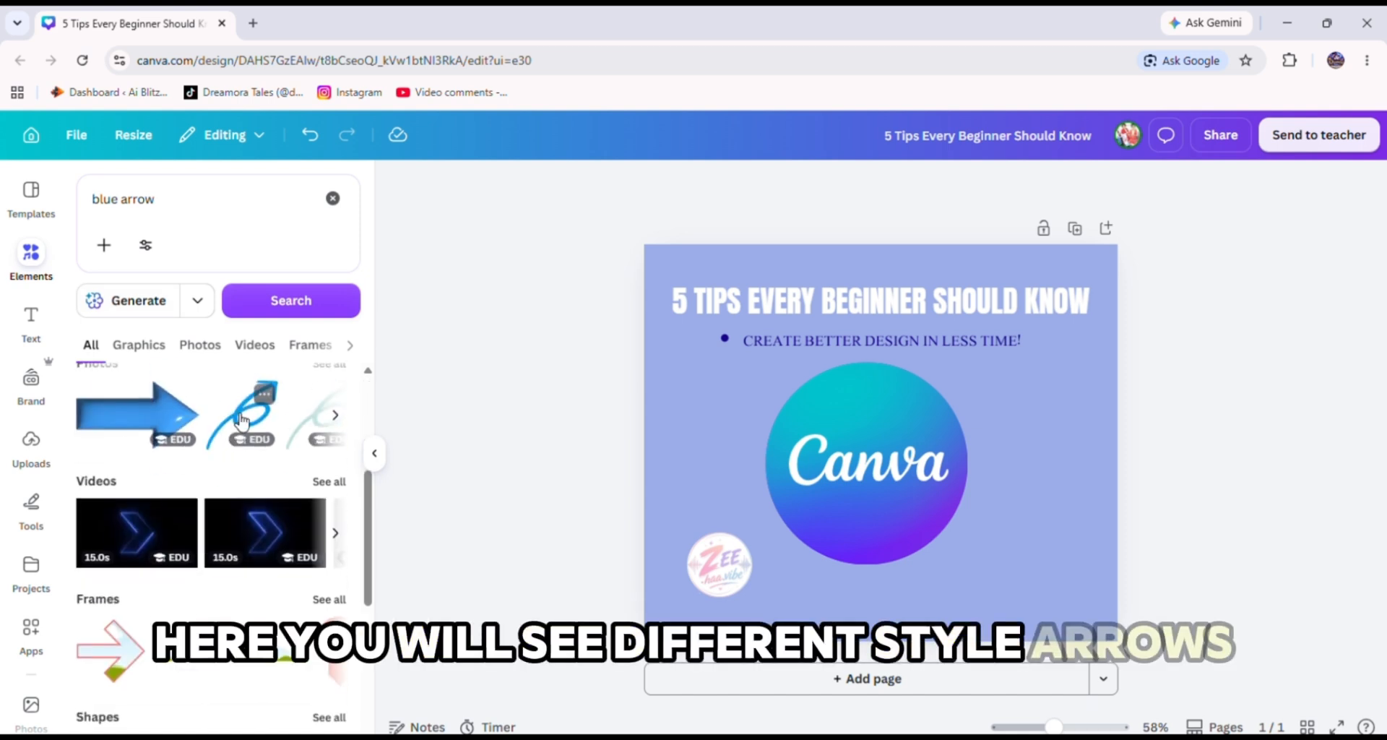
{"action": "scroll", "coordinate": [231, 416], "scroll_direction": "down", "scroll_amount": 2}
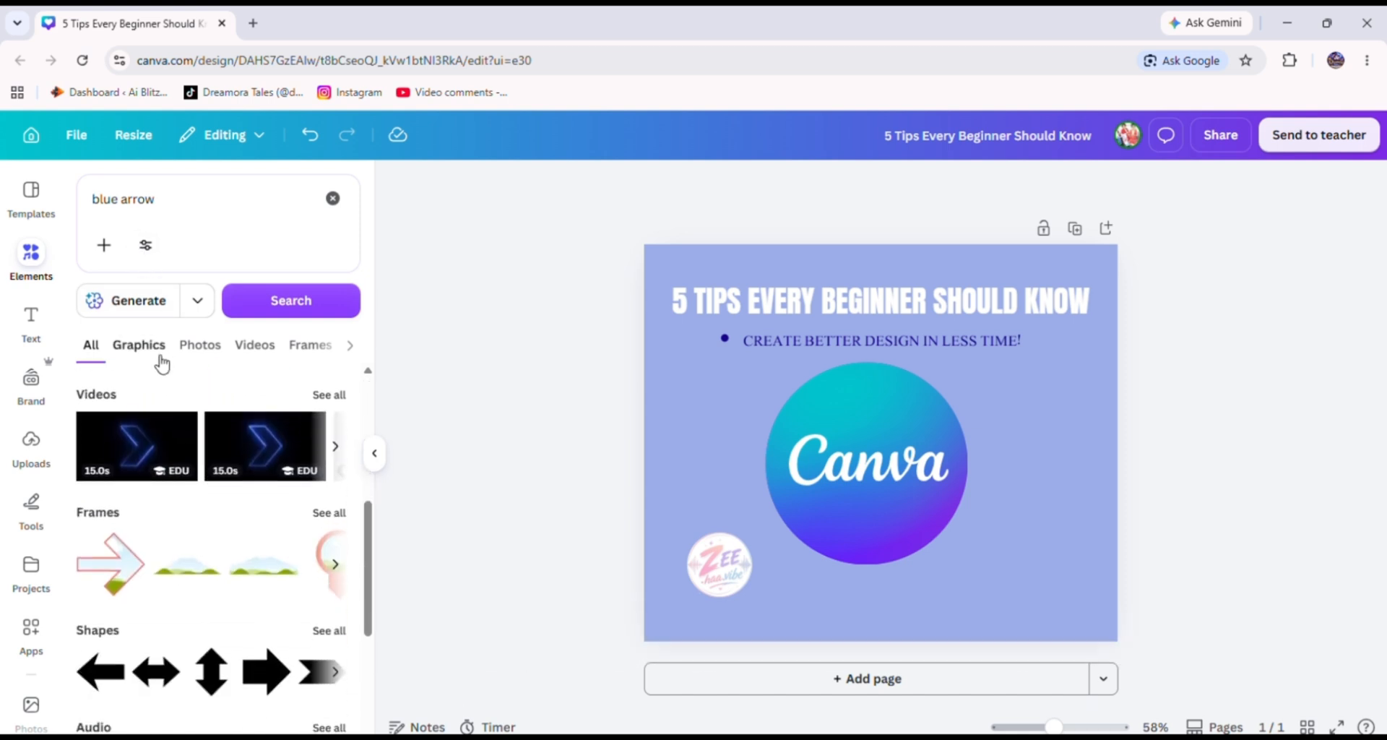
{"action": "left_click", "coordinate": [140, 346]}
{"action": "scroll", "coordinate": [195, 585], "scroll_direction": "down", "scroll_amount": 3}
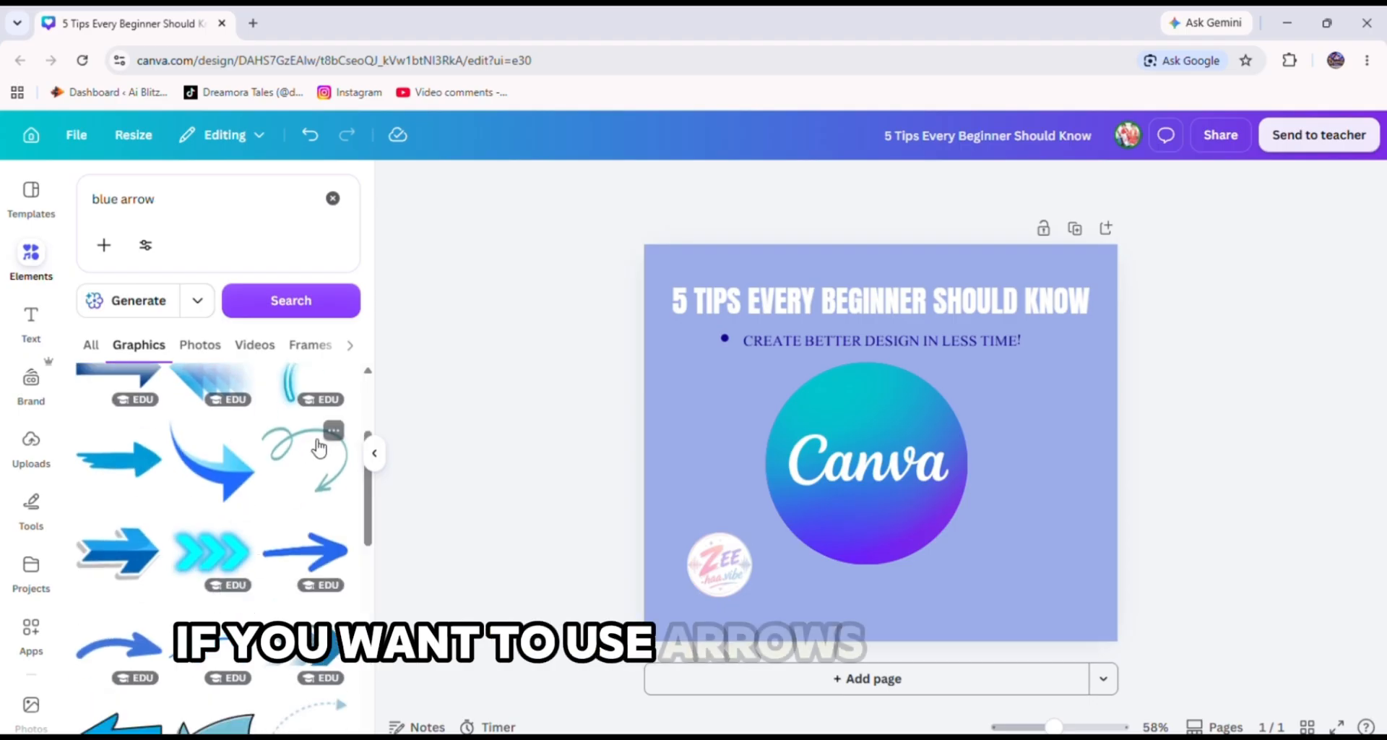
{"action": "left_click", "coordinate": [312, 452]}
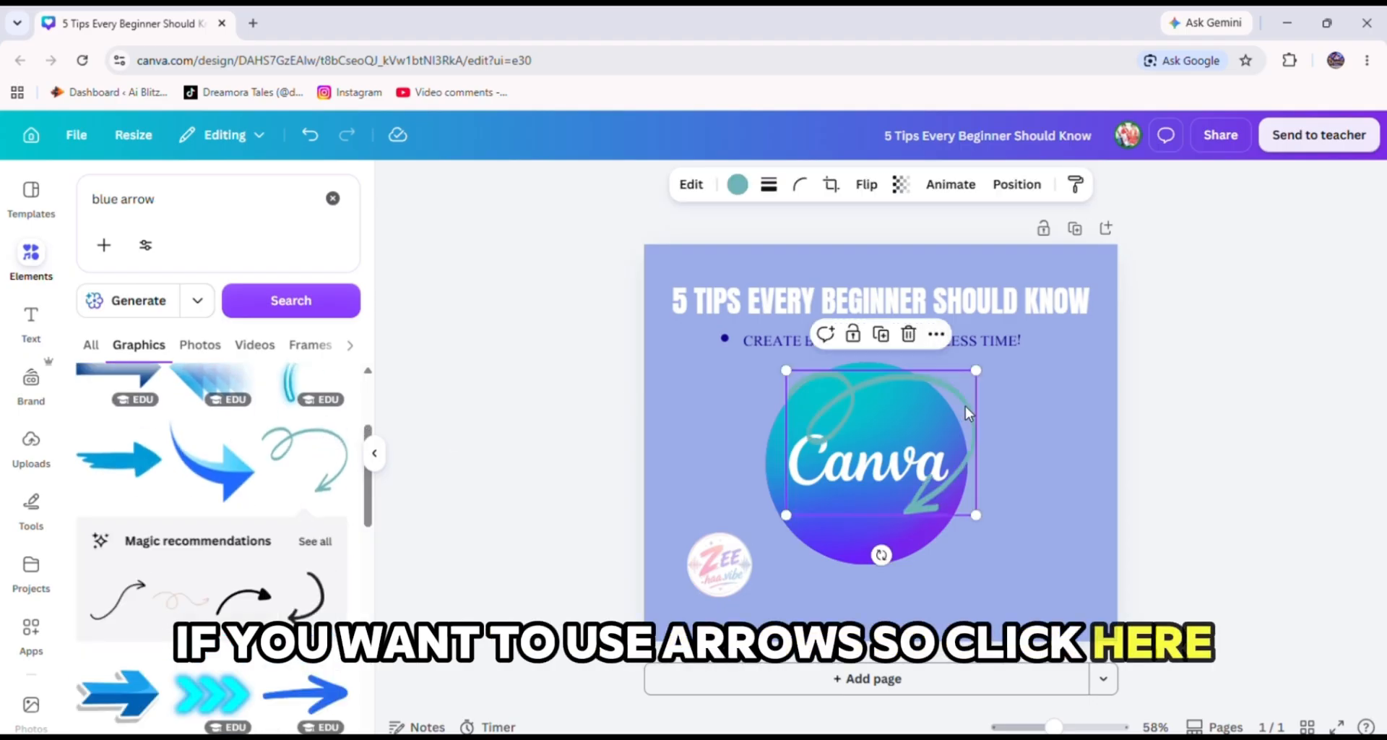
{"action": "left_click_drag", "start_coordinate": [790, 374], "coordinate": [894, 379]}
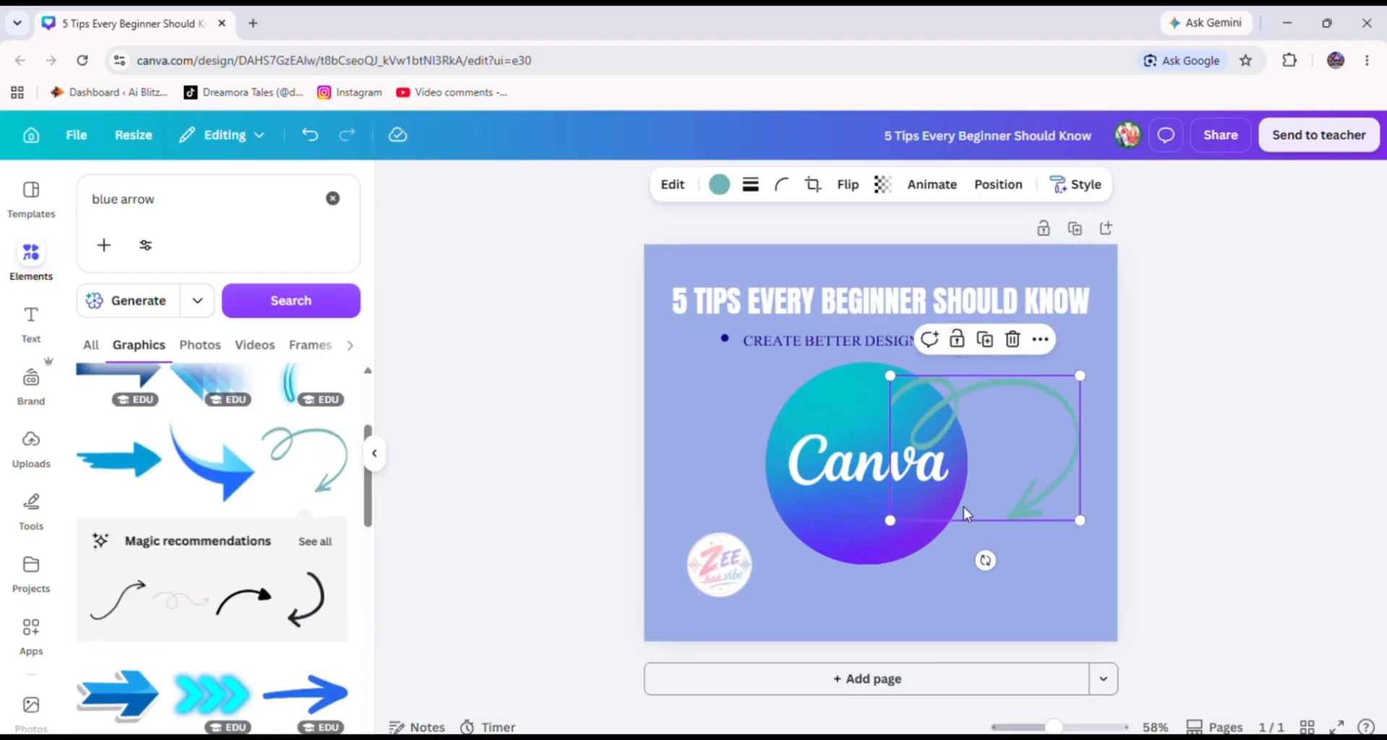
{"action": "left_click", "coordinate": [925, 538]}
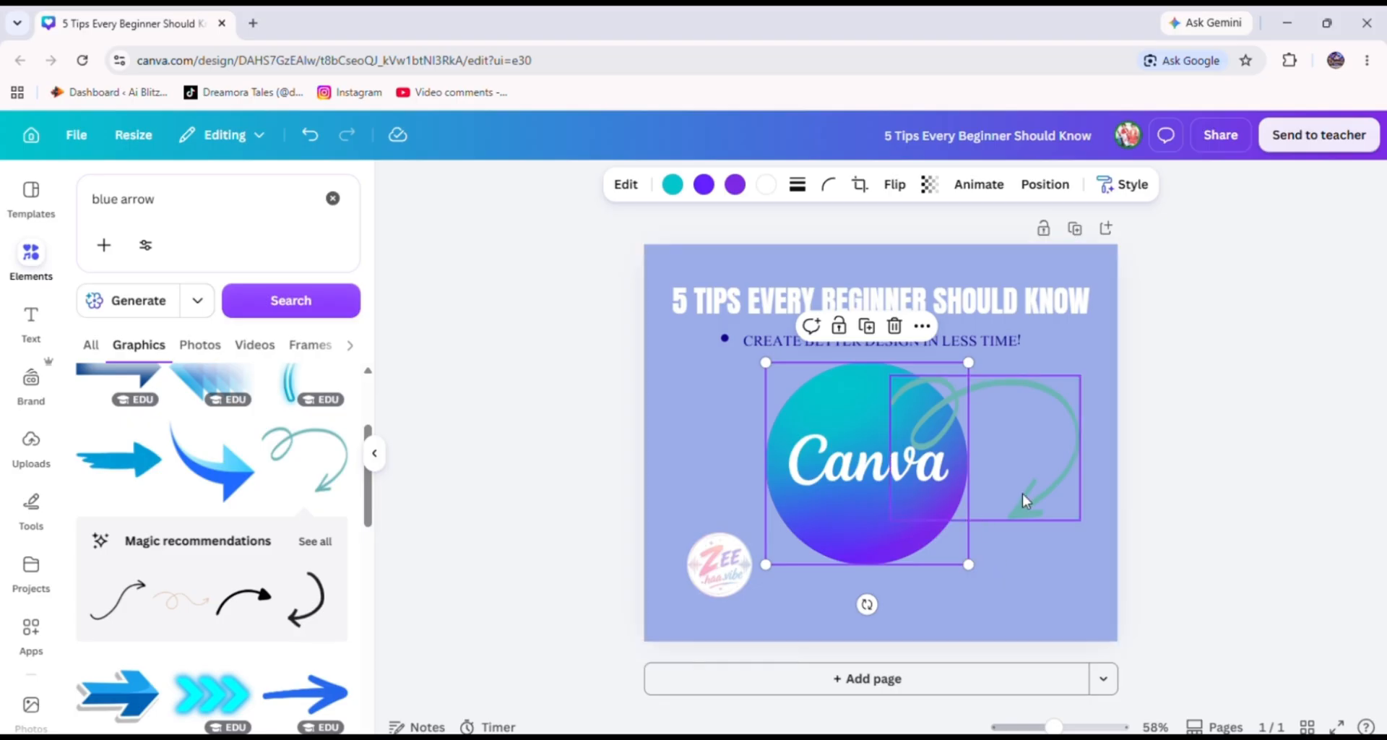
{"action": "left_click", "coordinate": [1044, 495]}
{"action": "left_click", "coordinate": [1013, 341]}
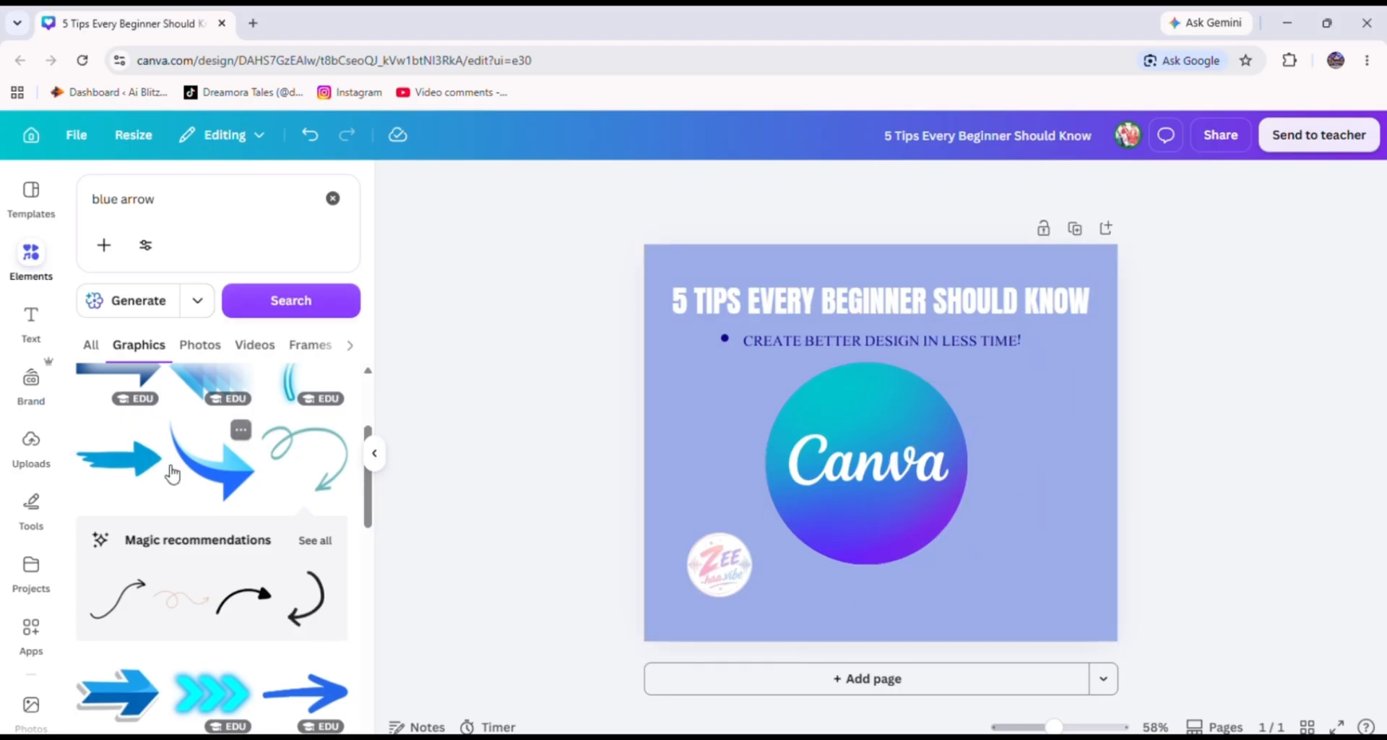
Add a dashed curved arrow graphic to the post and rotate it.
{"action": "scroll", "coordinate": [186, 470], "scroll_direction": "down", "scroll_amount": 5}
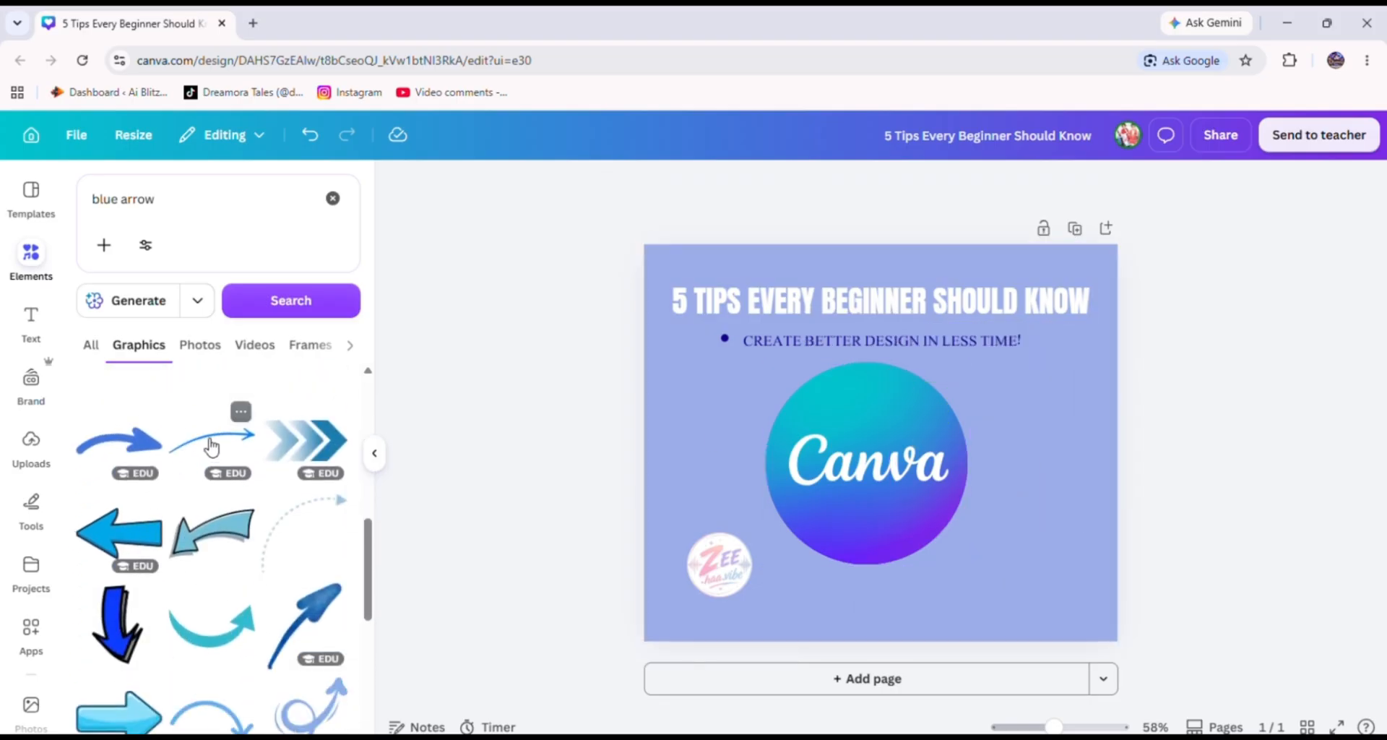
{"action": "left_click", "coordinate": [298, 527]}
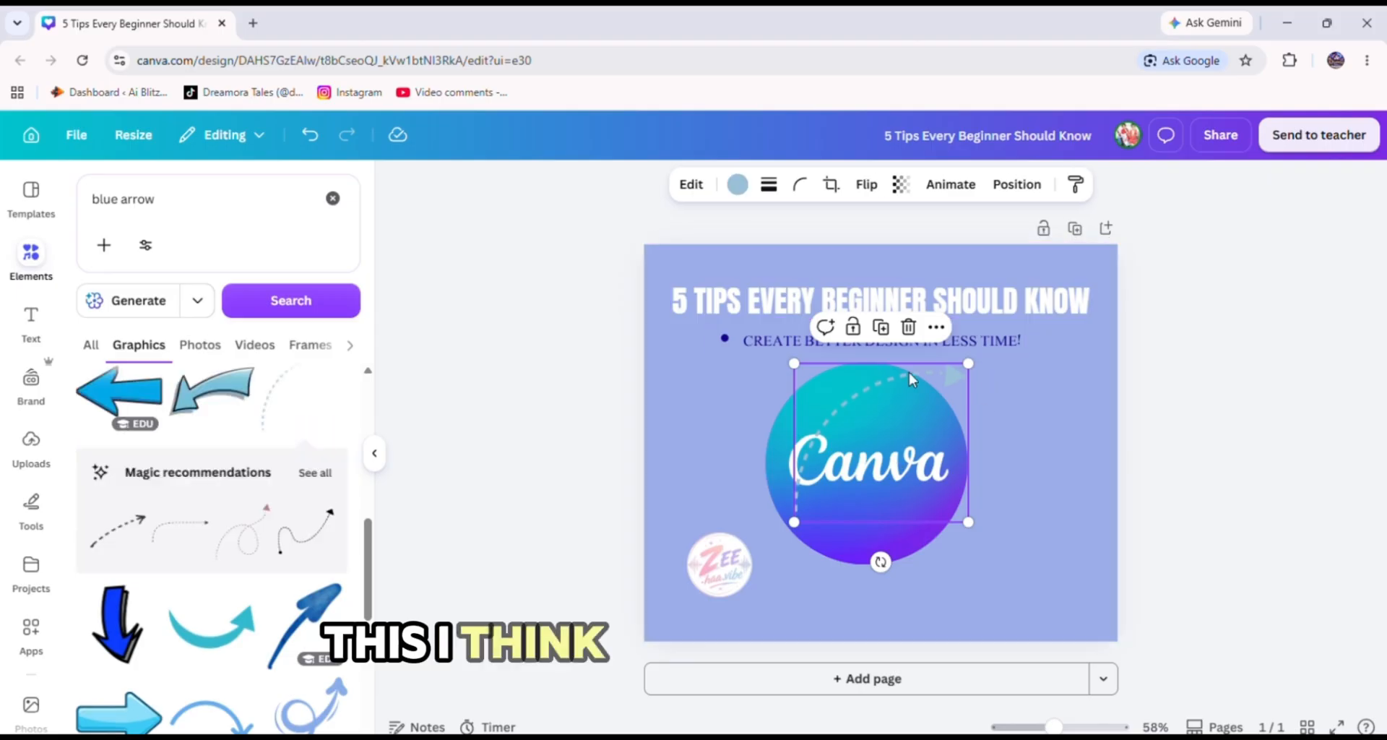
{"action": "left_click_drag", "start_coordinate": [881, 562], "coordinate": [755, 460]}
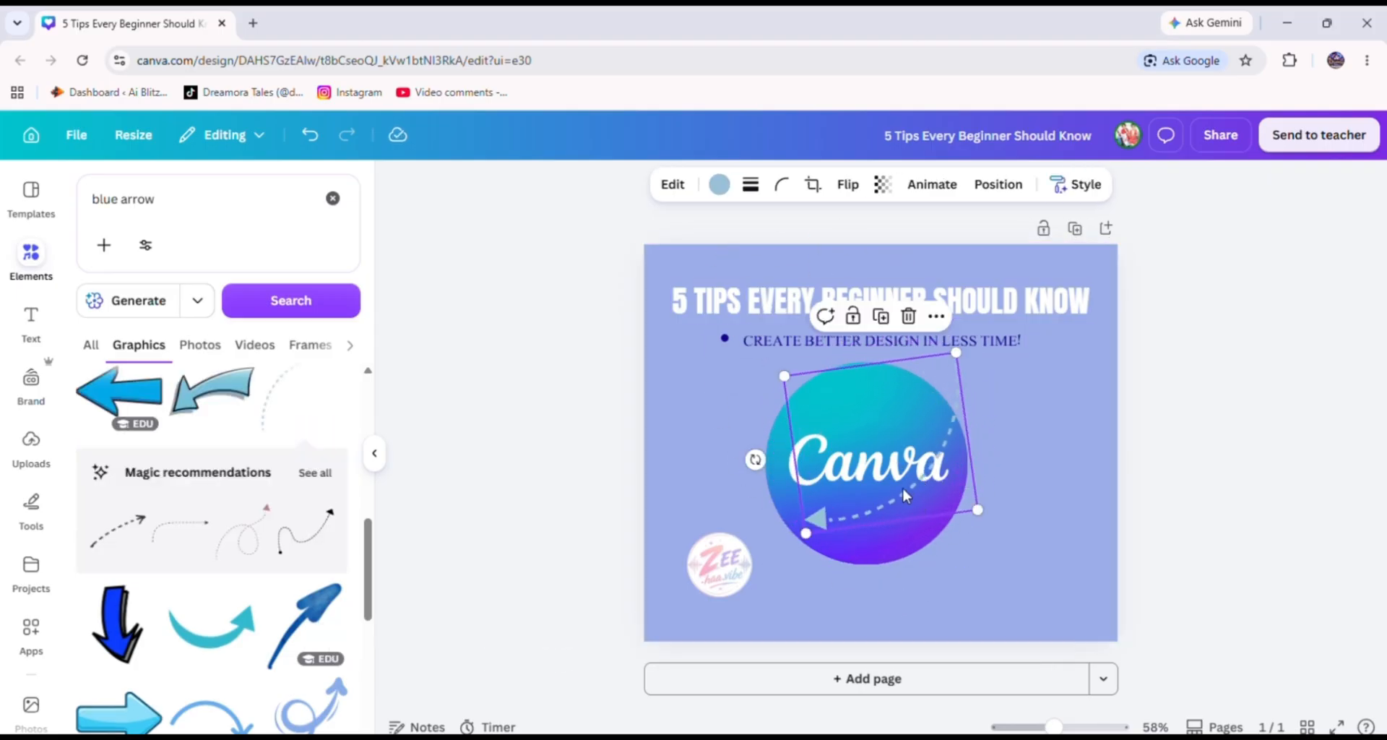
Shift the Canva logo circle and the dashed arrow toward the right side of the post.
{"action": "left_click_drag", "start_coordinate": [904, 493], "coordinate": [1027, 503]}
{"action": "left_click_drag", "start_coordinate": [858, 494], "coordinate": [986, 492]}
{"action": "left_click", "coordinate": [947, 541]}
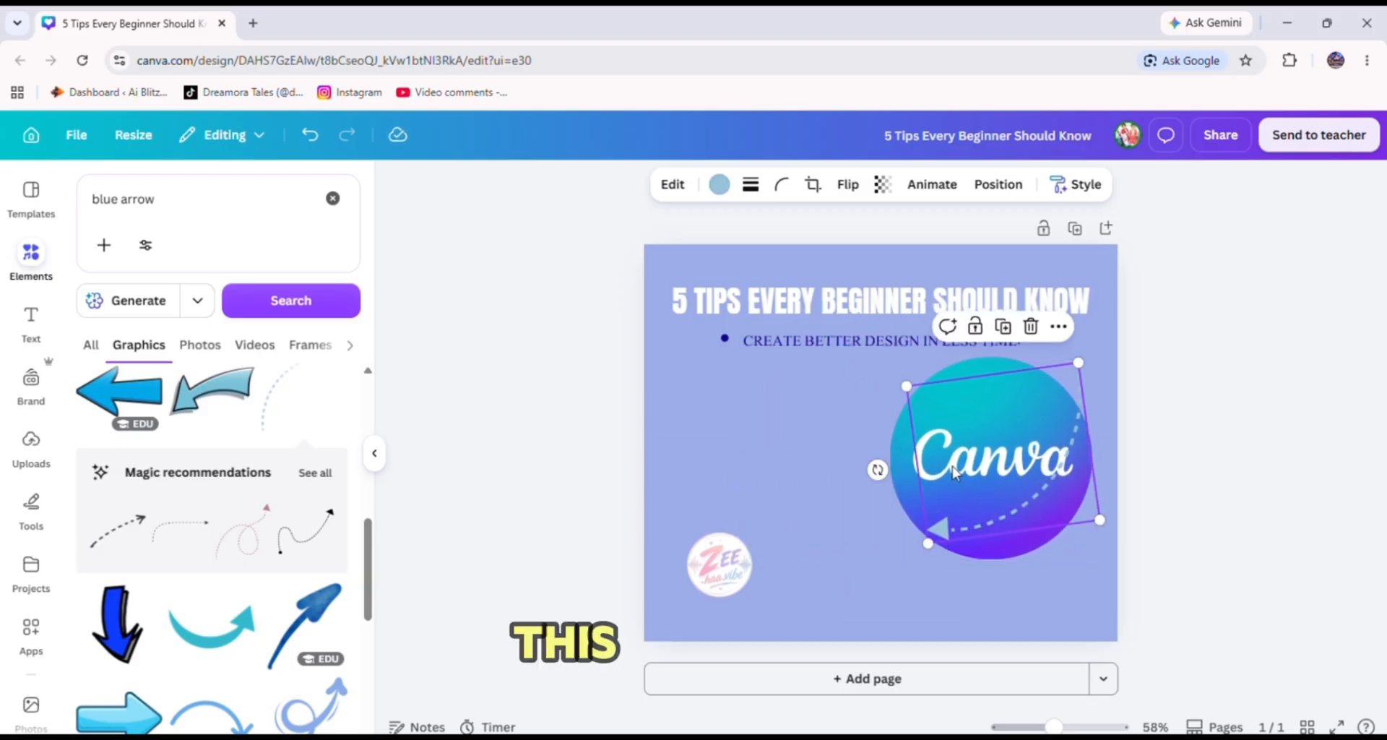
Flip the dashed arrow and place it, rotated, to the left of the Canva logo below the subheading.
{"action": "left_click", "coordinate": [848, 184]}
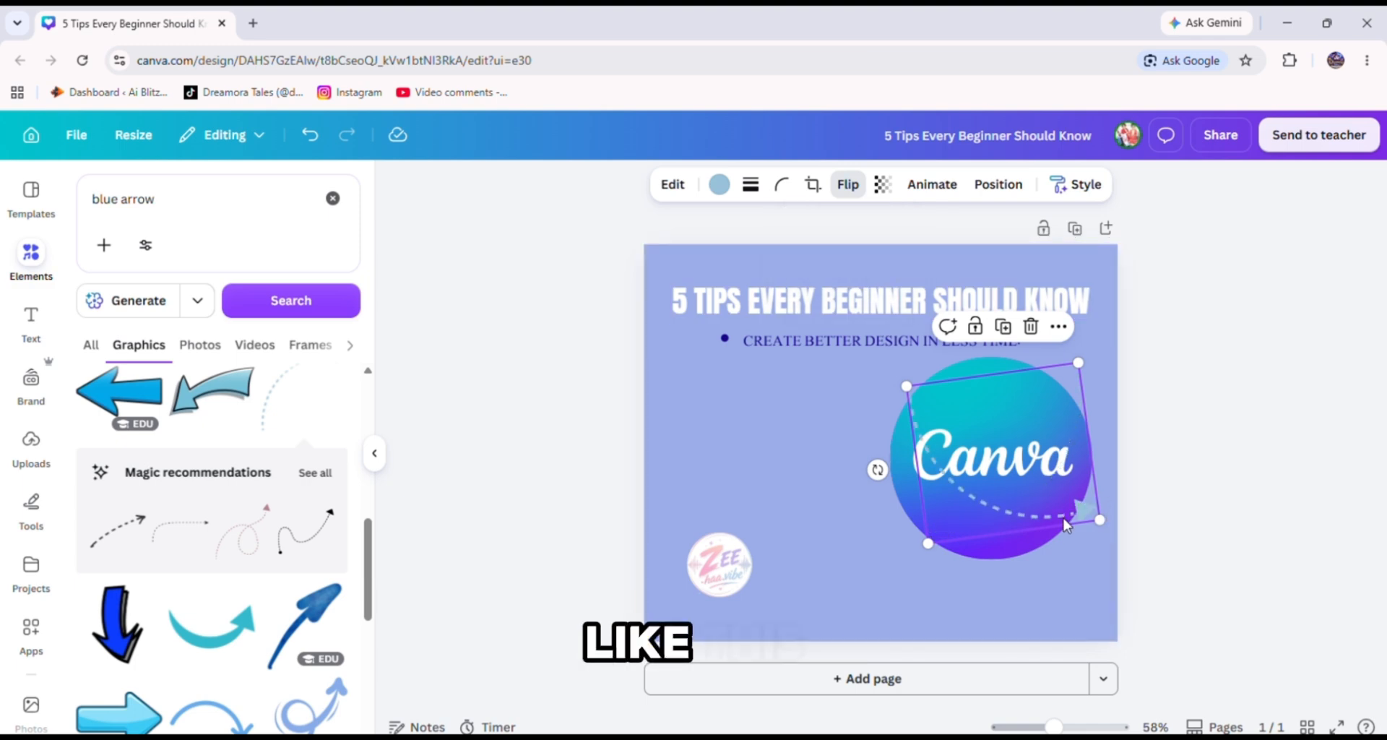
{"action": "left_click_drag", "start_coordinate": [1065, 517], "coordinate": [842, 494]}
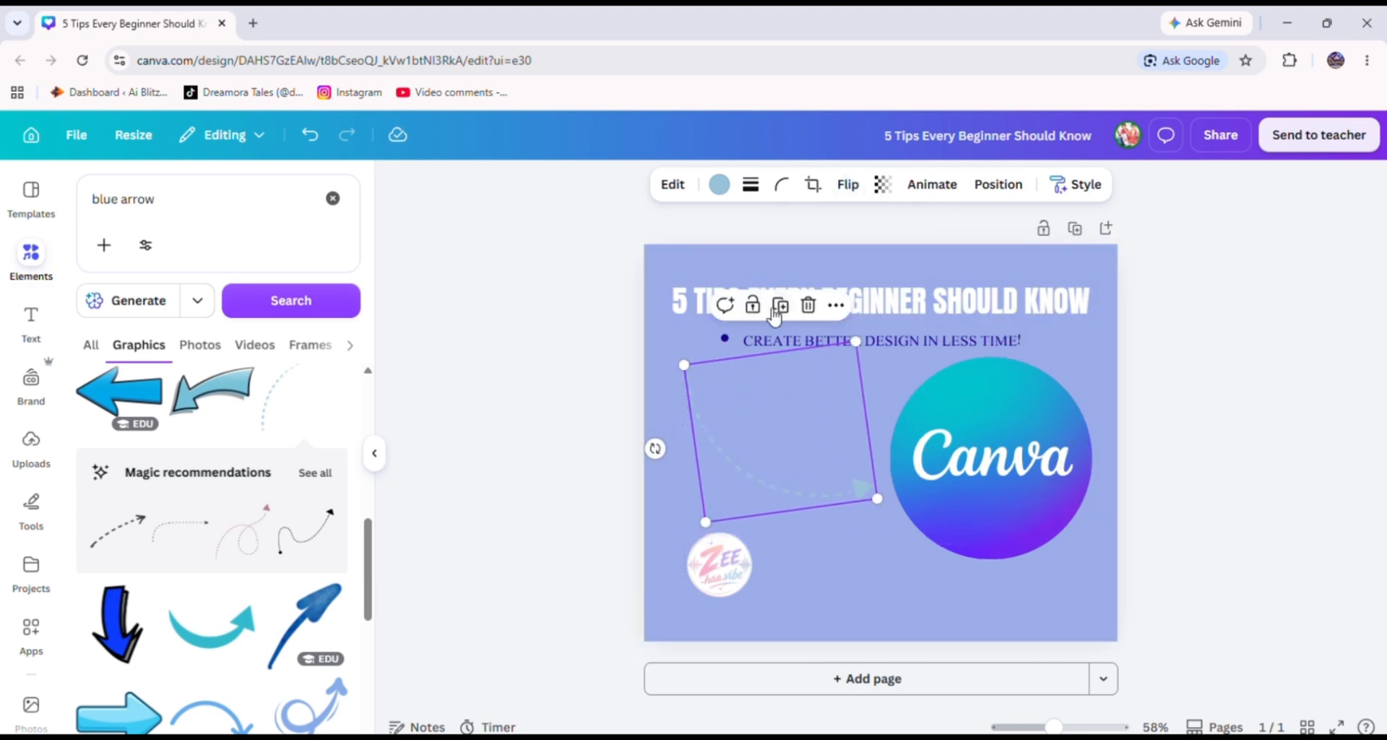
{"action": "left_click_drag", "start_coordinate": [656, 448], "coordinate": [660, 392]}
{"action": "left_click_drag", "start_coordinate": [723, 330], "coordinate": [755, 387]}
{"action": "left_click_drag", "start_coordinate": [782, 473], "coordinate": [802, 455]}
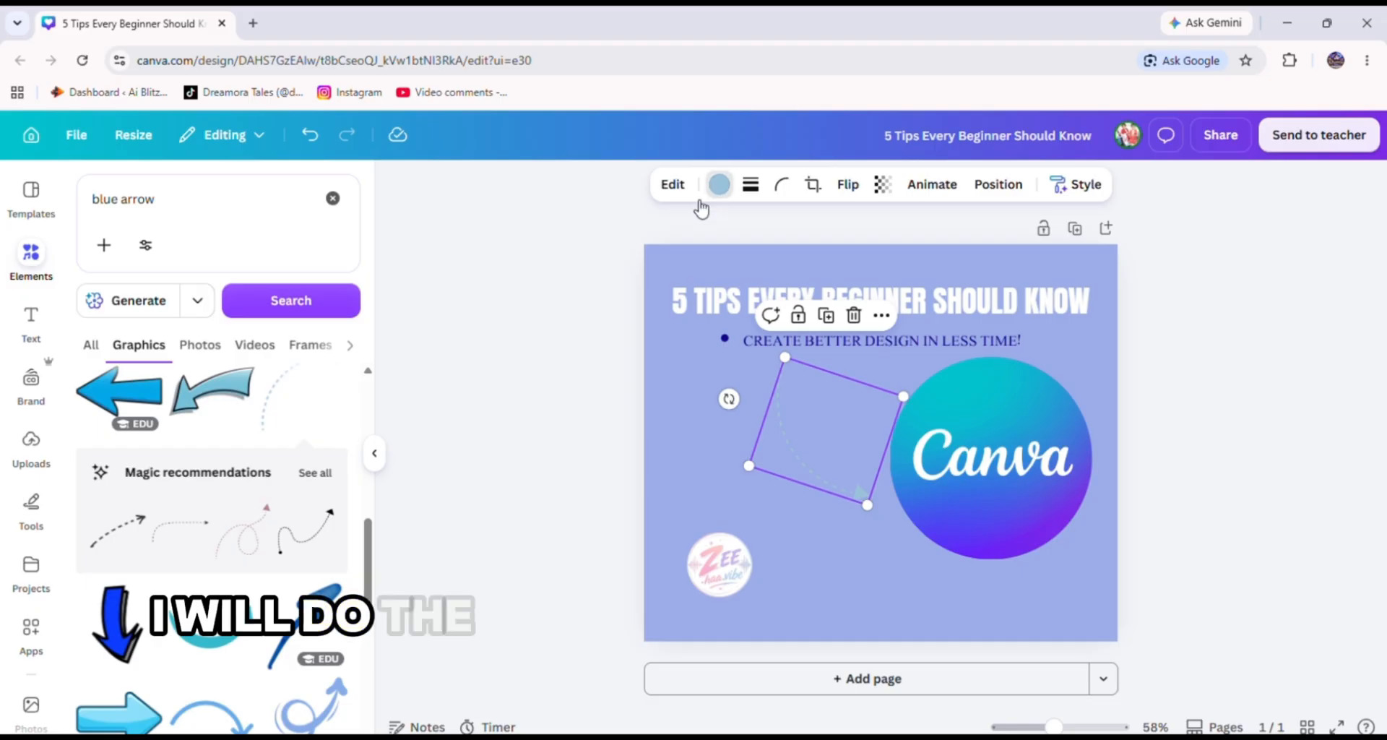
Recolour the dashed arrow dark blue.
{"action": "left_click", "coordinate": [719, 184]}
{"action": "left_click", "coordinate": [254, 312]}
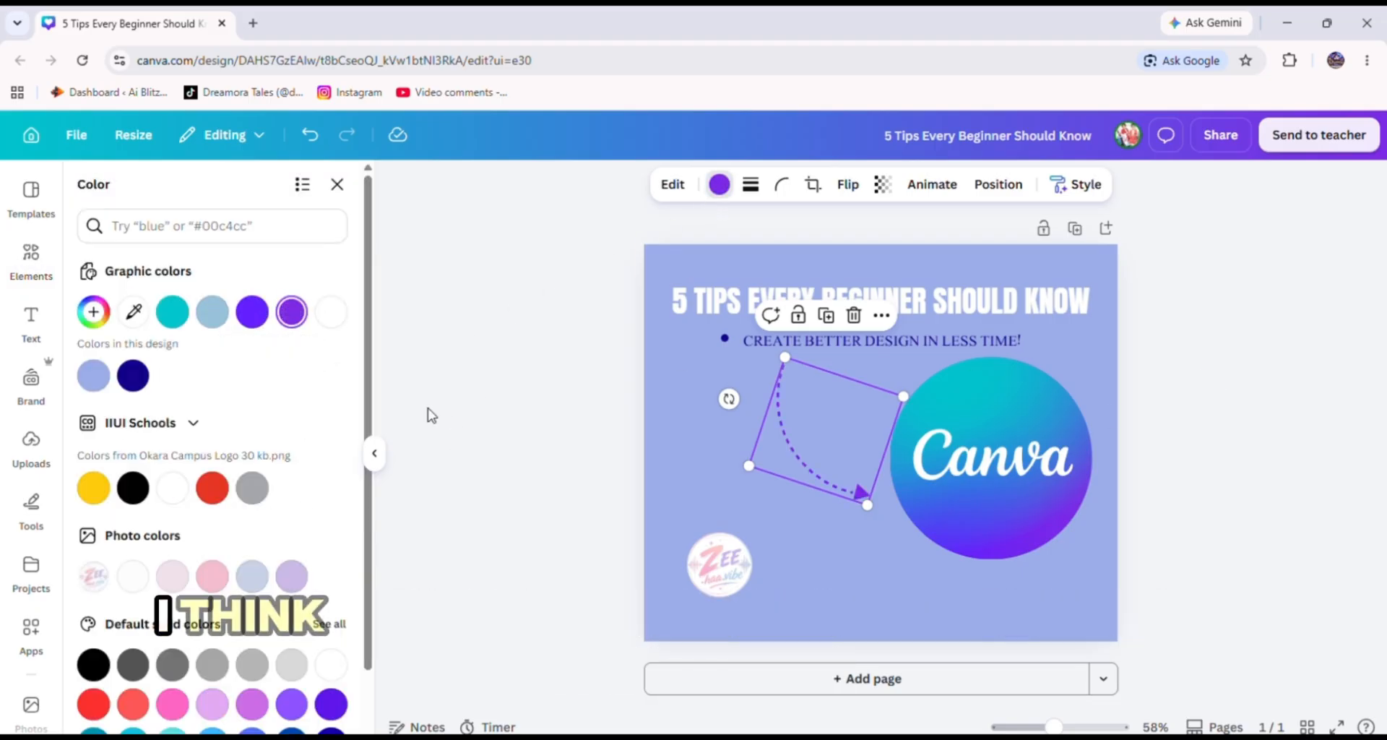
{"action": "scroll", "coordinate": [293, 686], "scroll_direction": "down", "scroll_amount": 1}
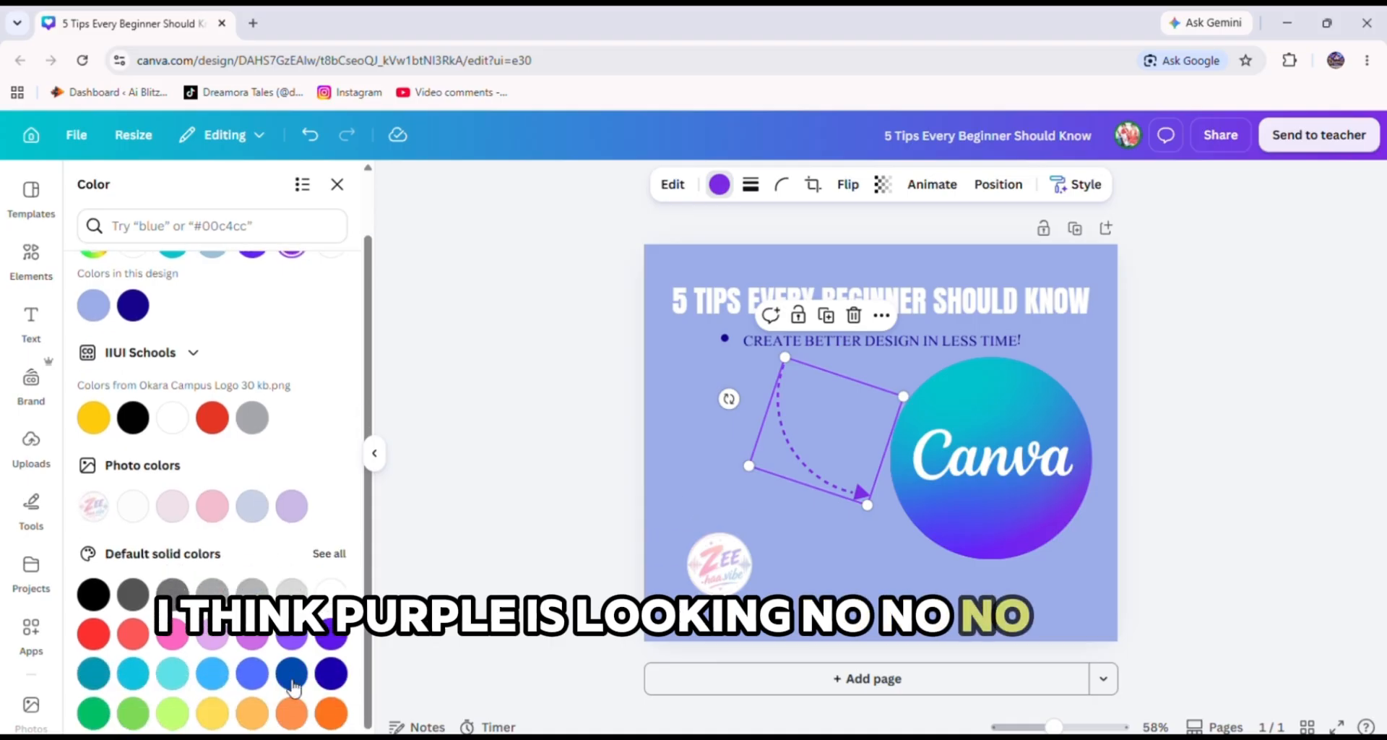
{"action": "left_click", "coordinate": [291, 675]}
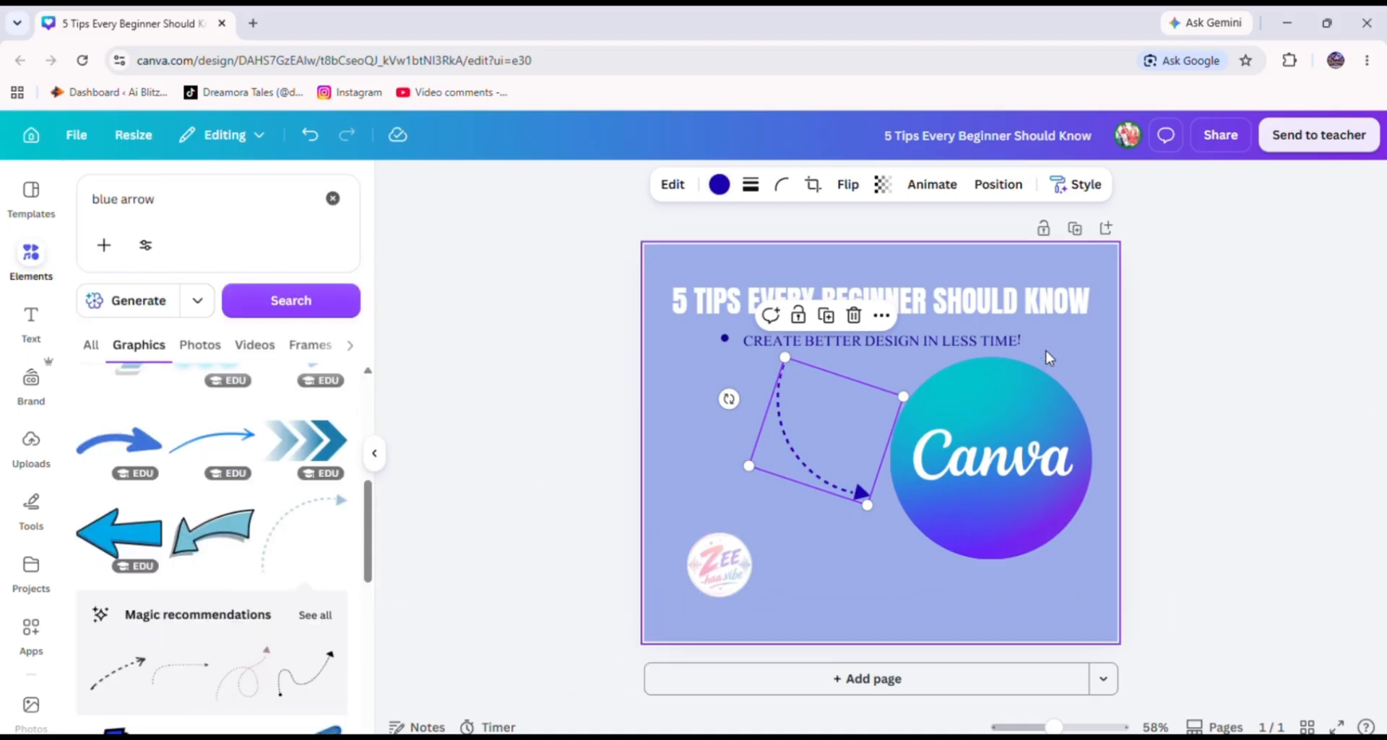
Adjust the dashed arrow's size, rotation and position so it curves from the subheading toward the logo.
{"action": "left_click_drag", "start_coordinate": [784, 357], "coordinate": [774, 364]}
{"action": "left_click_drag", "start_coordinate": [800, 465], "coordinate": [804, 476]}
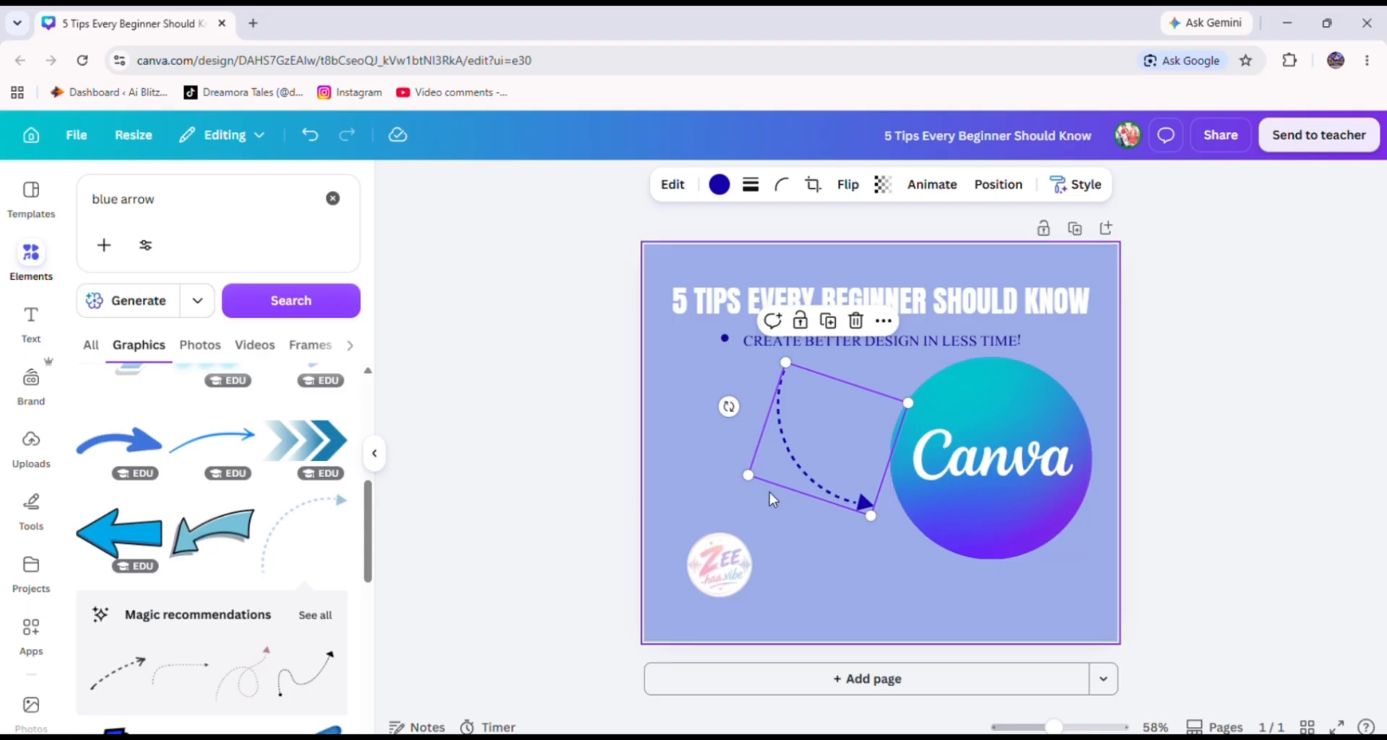
{"action": "left_click_drag", "start_coordinate": [729, 406], "coordinate": [723, 434]}
{"action": "left_click_drag", "start_coordinate": [818, 463], "coordinate": [794, 449]}
{"action": "left_click", "coordinate": [1250, 436]}
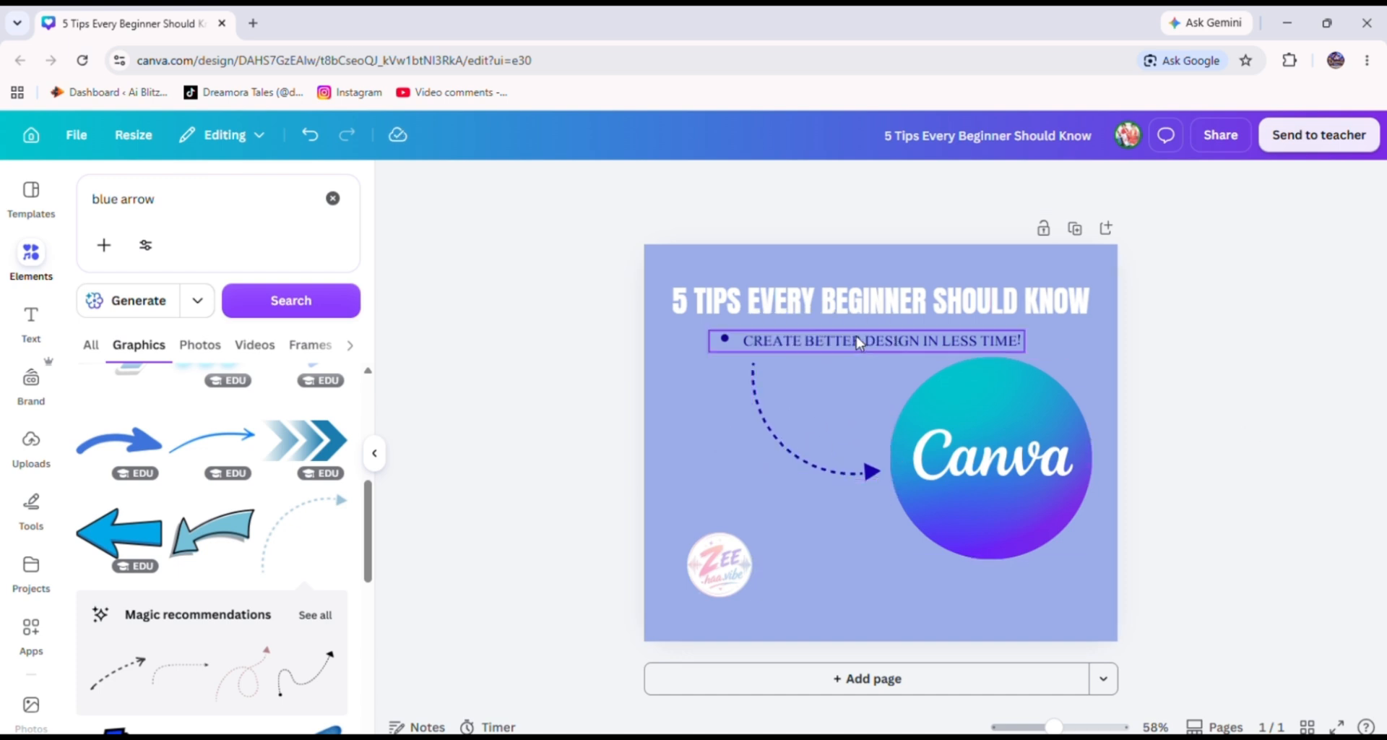
Nudge the subheading and the dashed arrow slightly to the left.
{"action": "left_click_drag", "start_coordinate": [862, 354], "coordinate": [836, 351]}
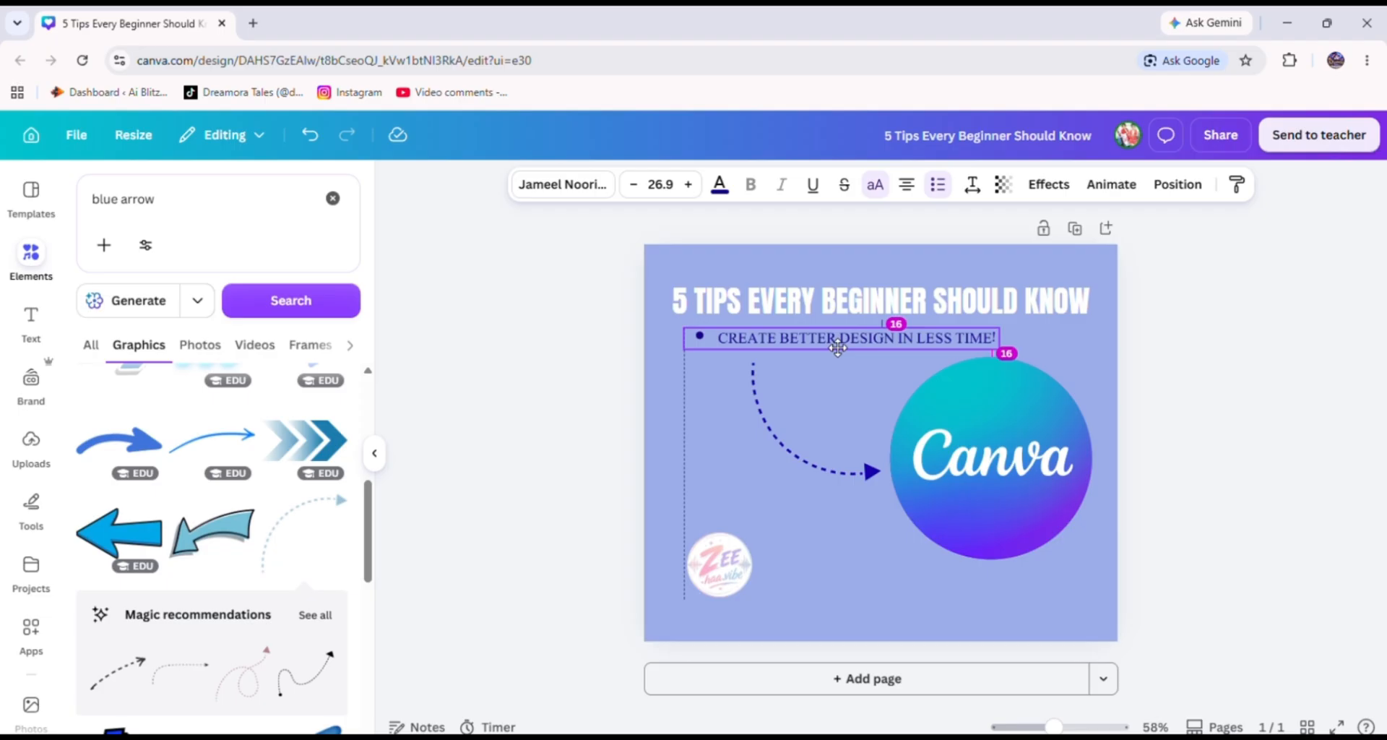
{"action": "left_click", "coordinate": [1275, 394]}
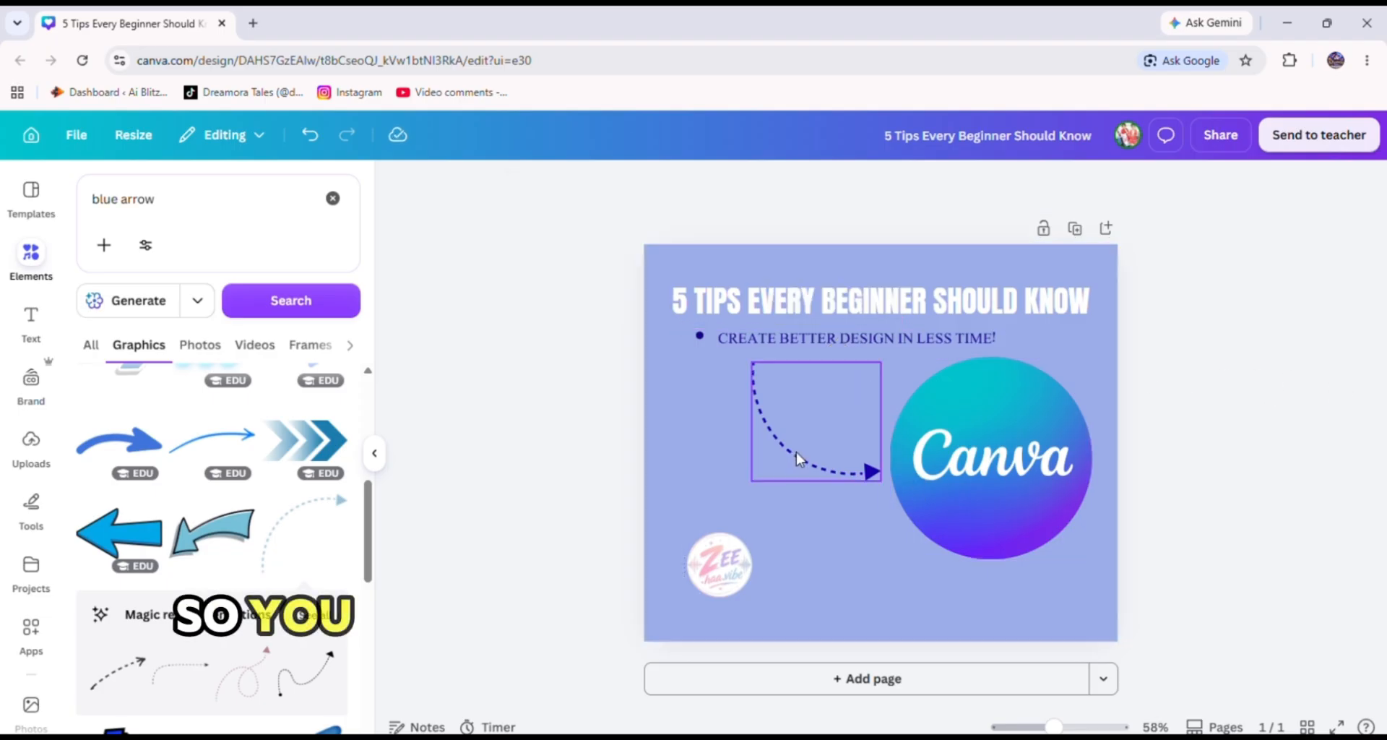
{"action": "left_click_drag", "start_coordinate": [799, 466], "coordinate": [782, 469]}
Shrink the Canva logo slightly and move it up closer to the subheading.
{"action": "left_click", "coordinate": [900, 448]}
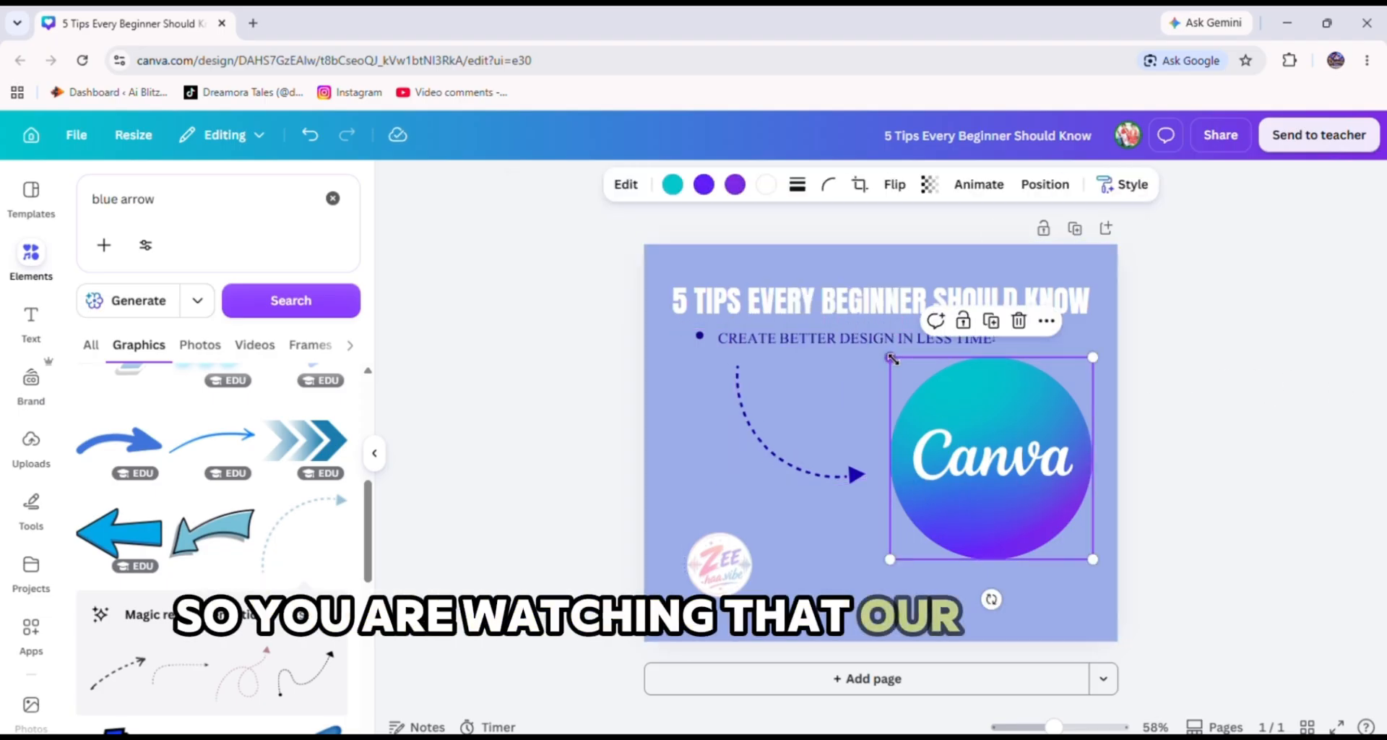
{"action": "left_click_drag", "start_coordinate": [891, 356], "coordinate": [927, 392]}
{"action": "left_click_drag", "start_coordinate": [1033, 458], "coordinate": [995, 419]}
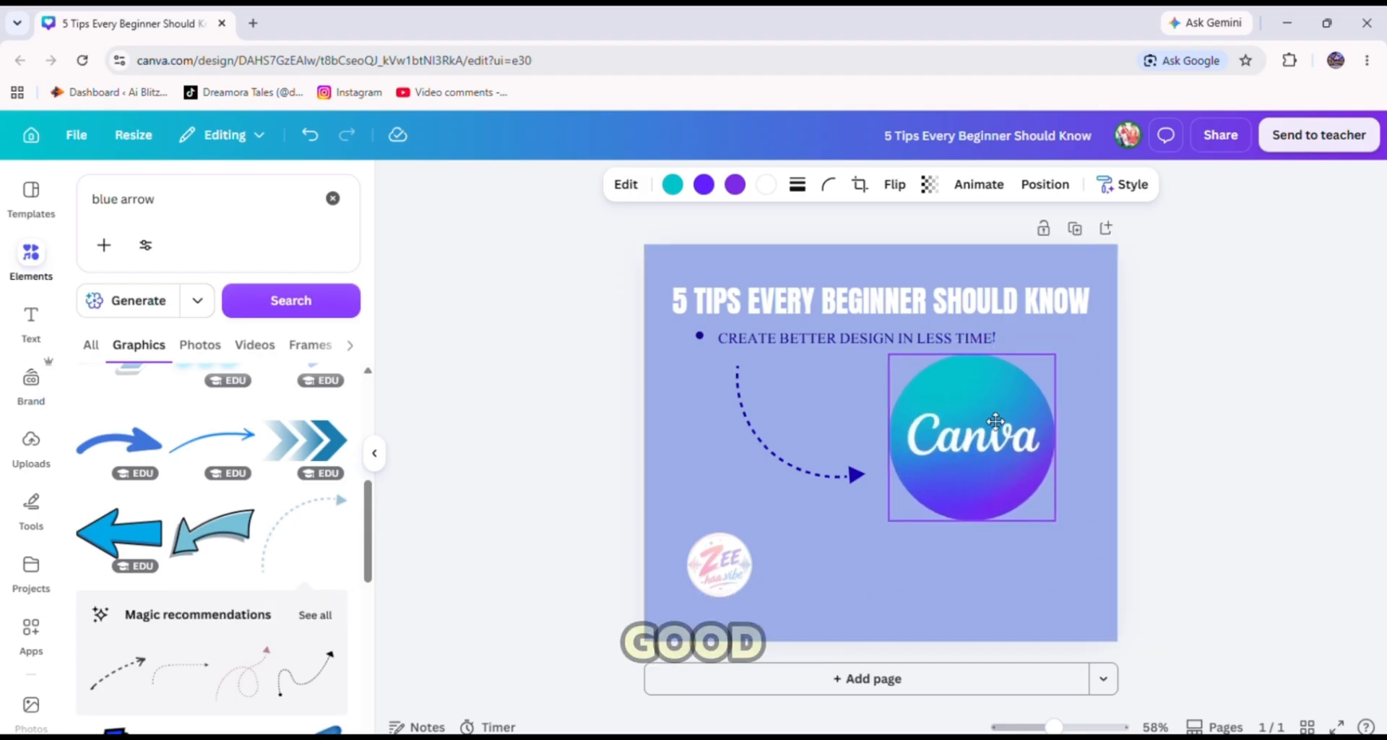
{"action": "left_click", "coordinate": [1204, 430]}
{"action": "left_click", "coordinate": [987, 463]}
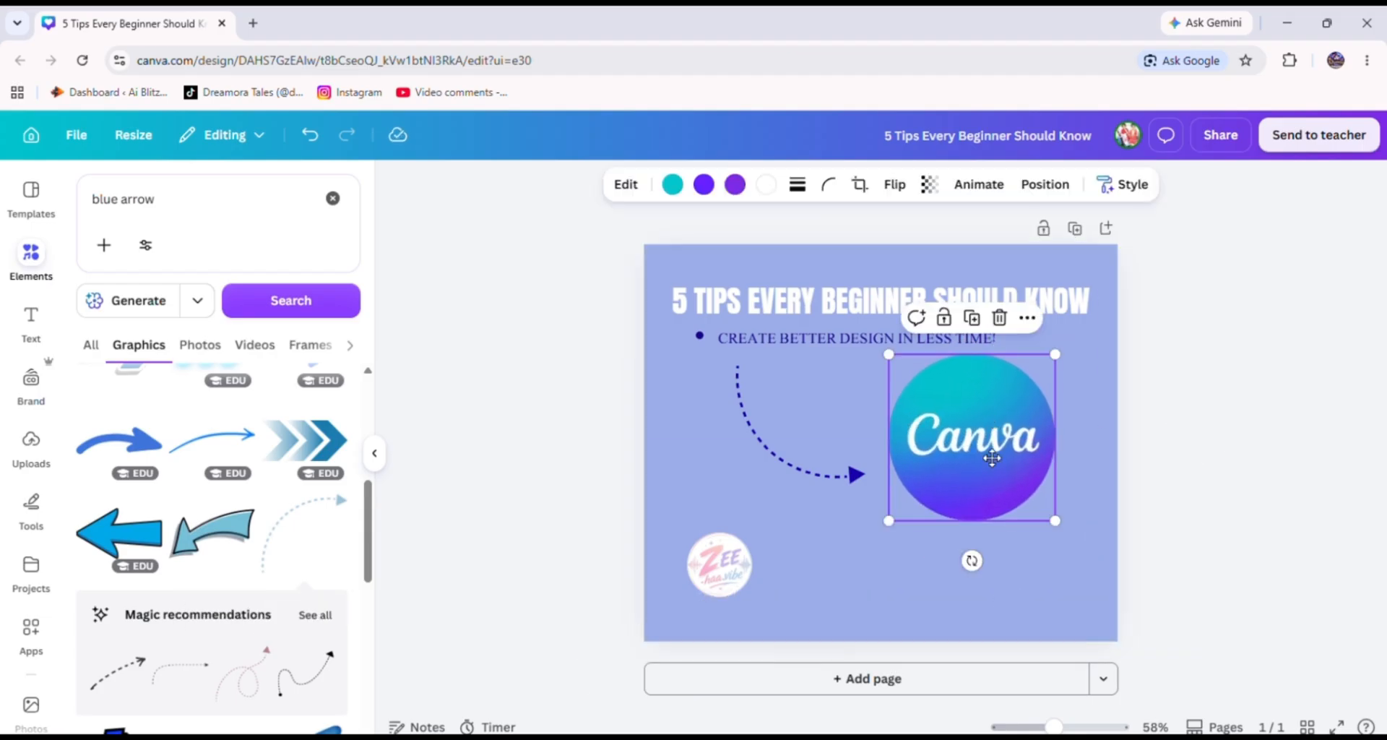
Nudge the Canva logo slightly, then search the elements for blue flowers and add a blue butterfly graphic.
{"action": "left_click_drag", "start_coordinate": [986, 463], "coordinate": [988, 468]}
{"action": "left_click", "coordinate": [1240, 454]}
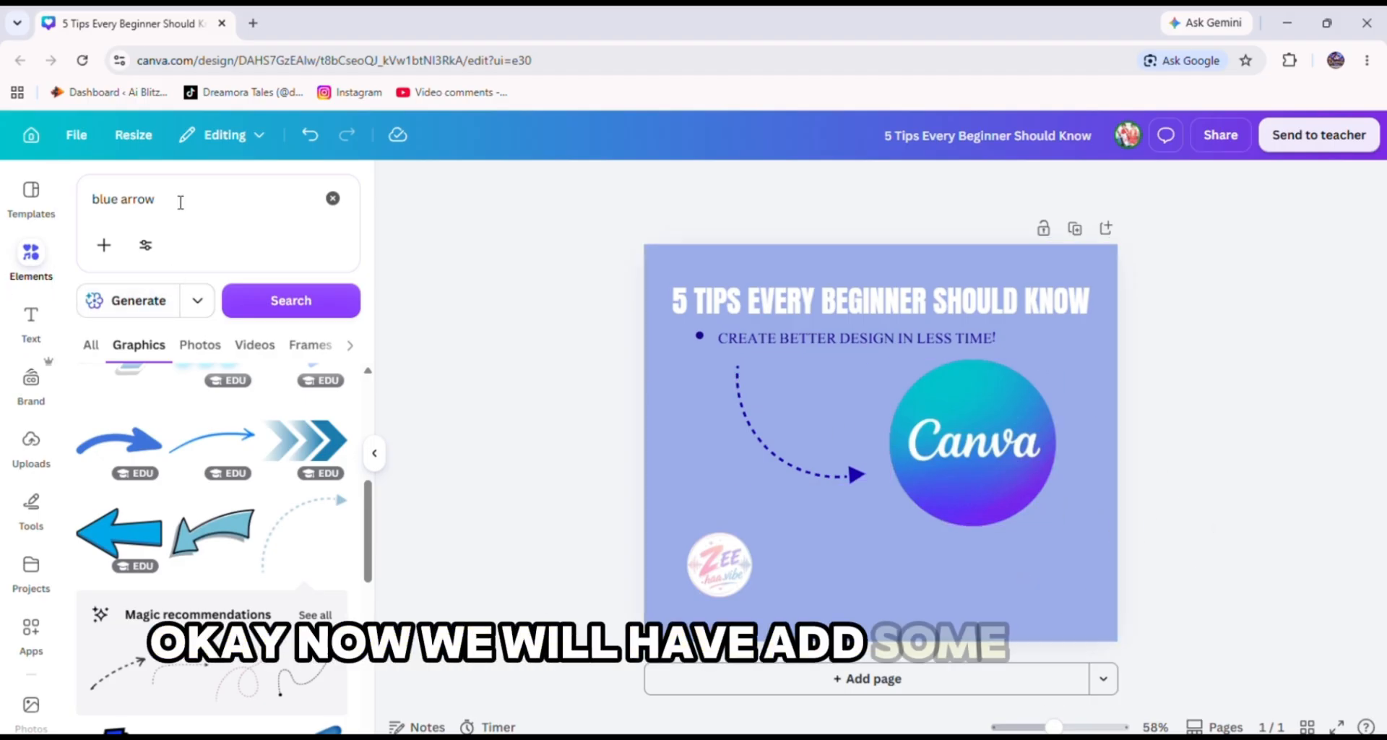
{"action": "double_click", "coordinate": [148, 198]}
{"action": "type", "text": "f"}
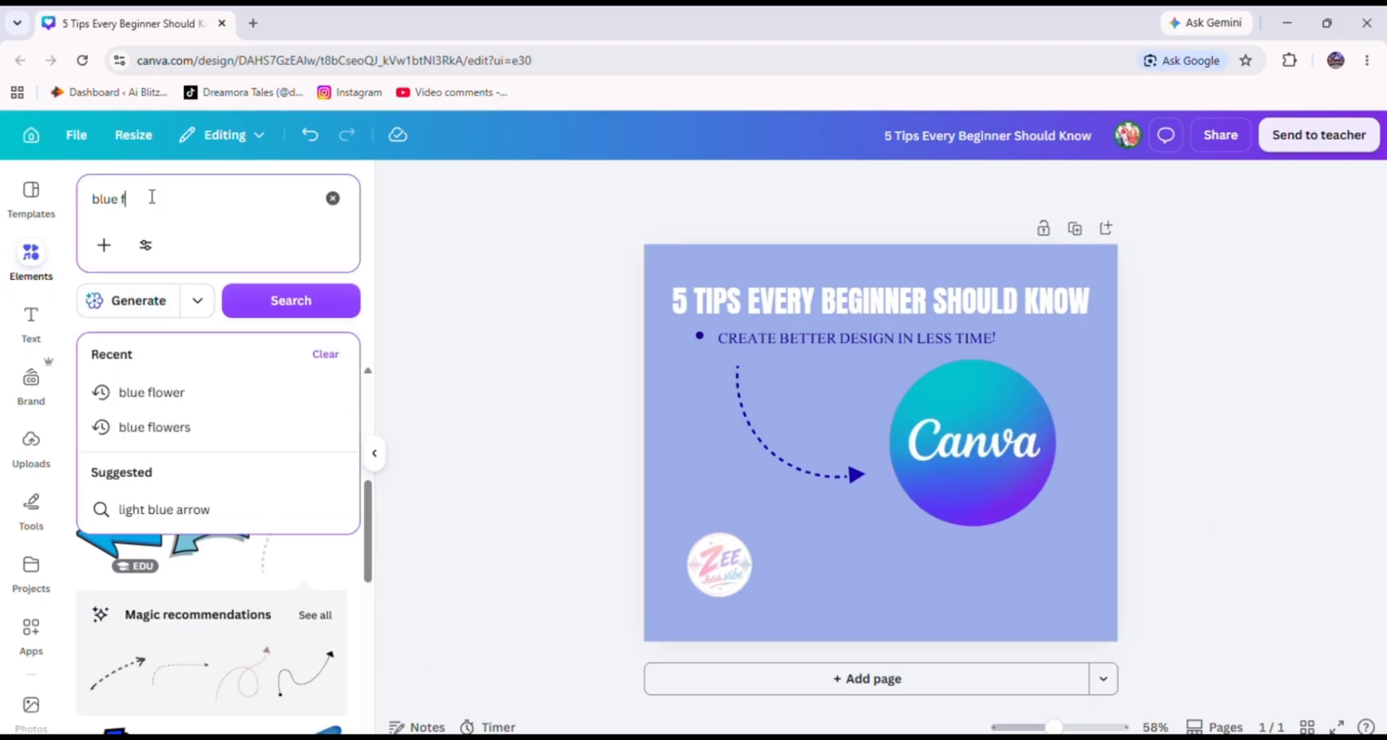
{"action": "type", "text": "lowers"}
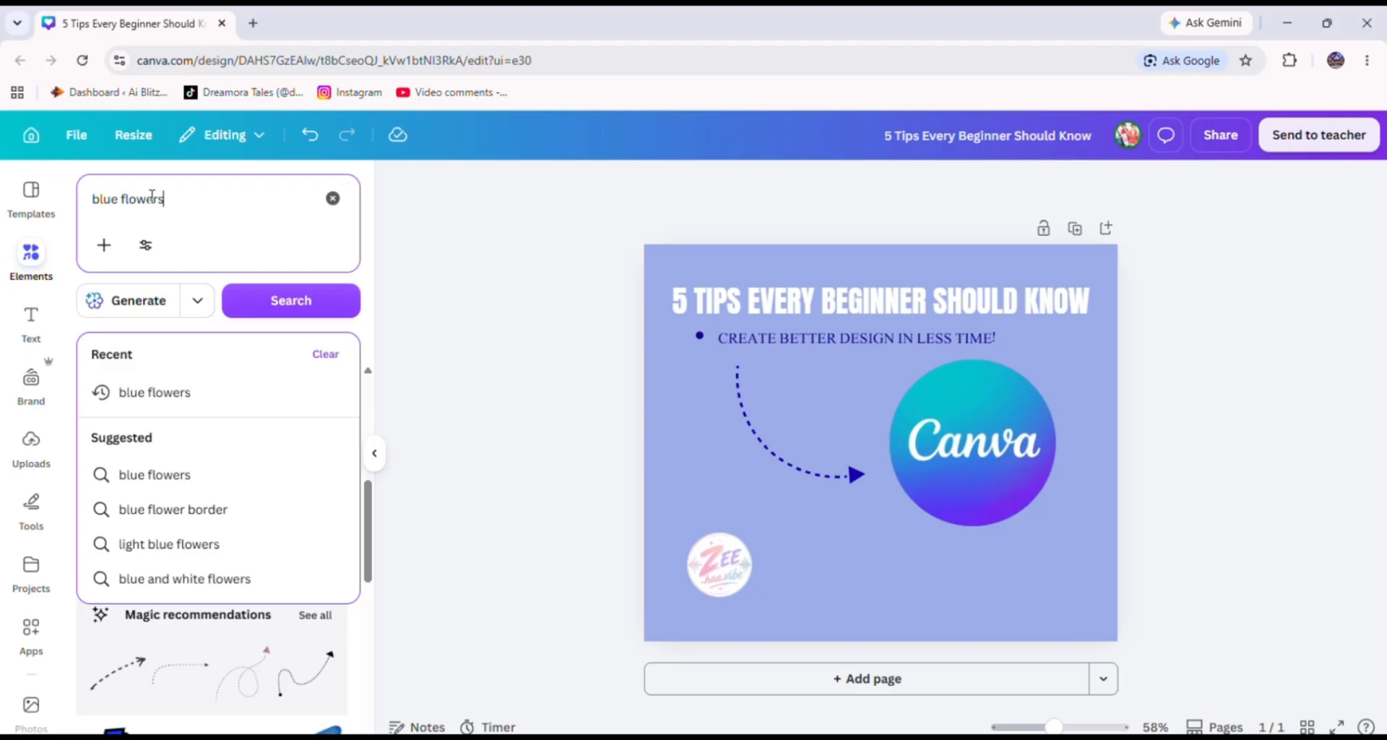
{"action": "key", "text": "Return"}
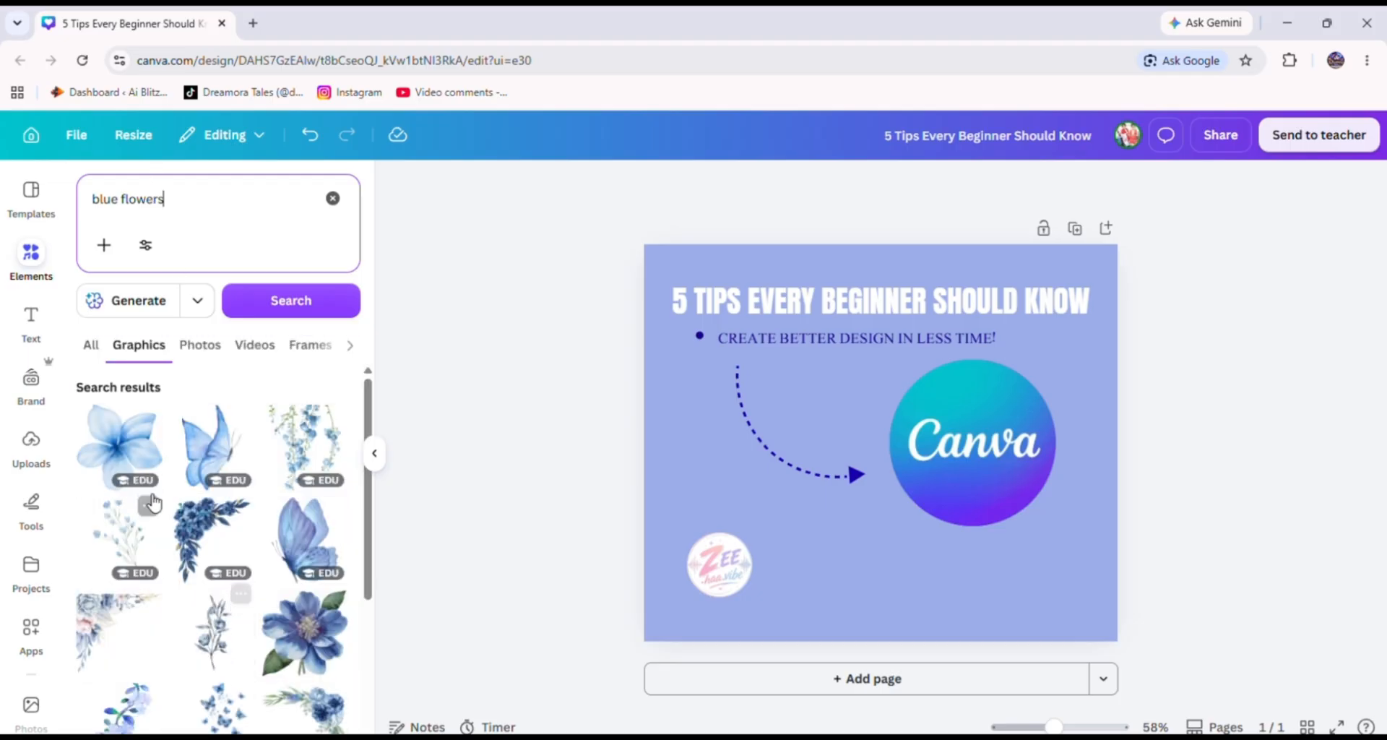
{"action": "left_click", "coordinate": [214, 458]}
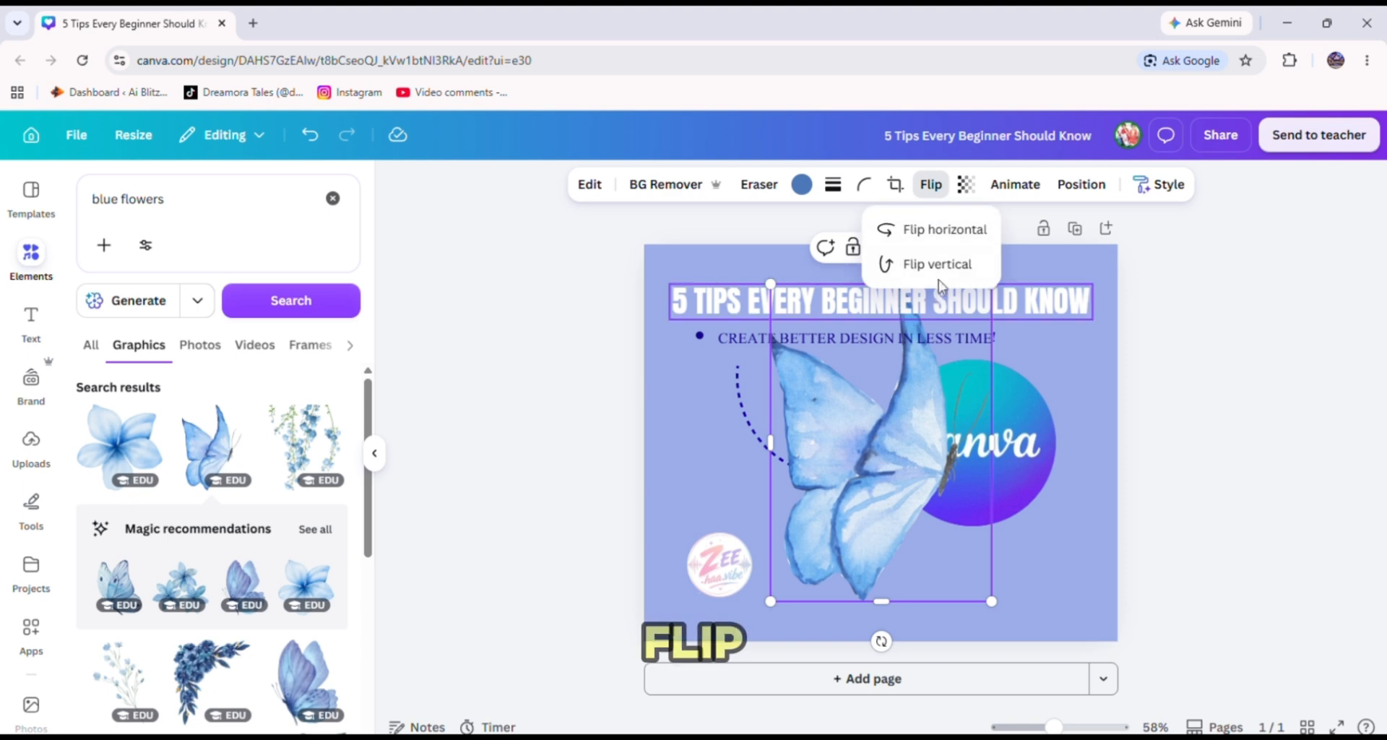
Flip the butterfly horizontally, shrink and rotate it, and place it on the upper right edge of the Canva logo.
{"action": "left_click", "coordinate": [940, 230]}
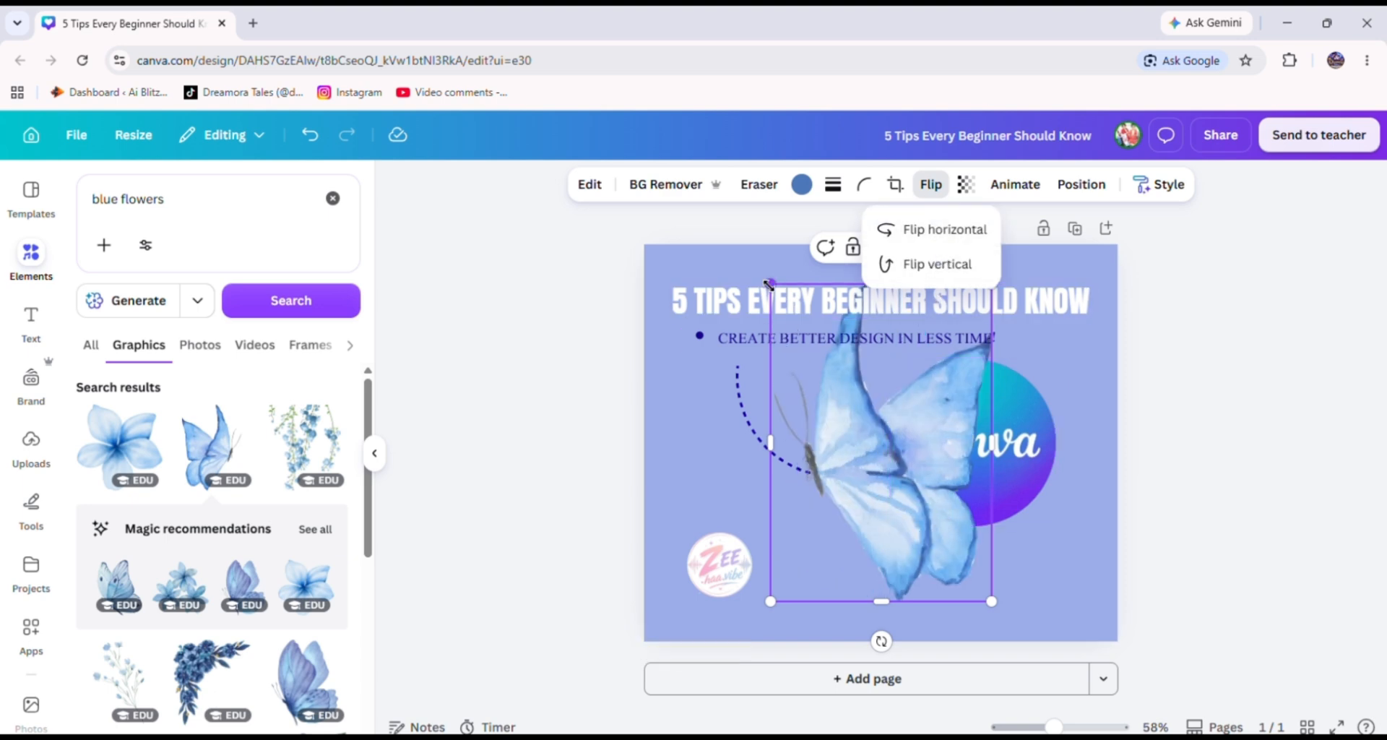
{"action": "left_click_drag", "start_coordinate": [768, 284], "coordinate": [952, 471]}
{"action": "left_click_drag", "start_coordinate": [954, 642], "coordinate": [986, 616]}
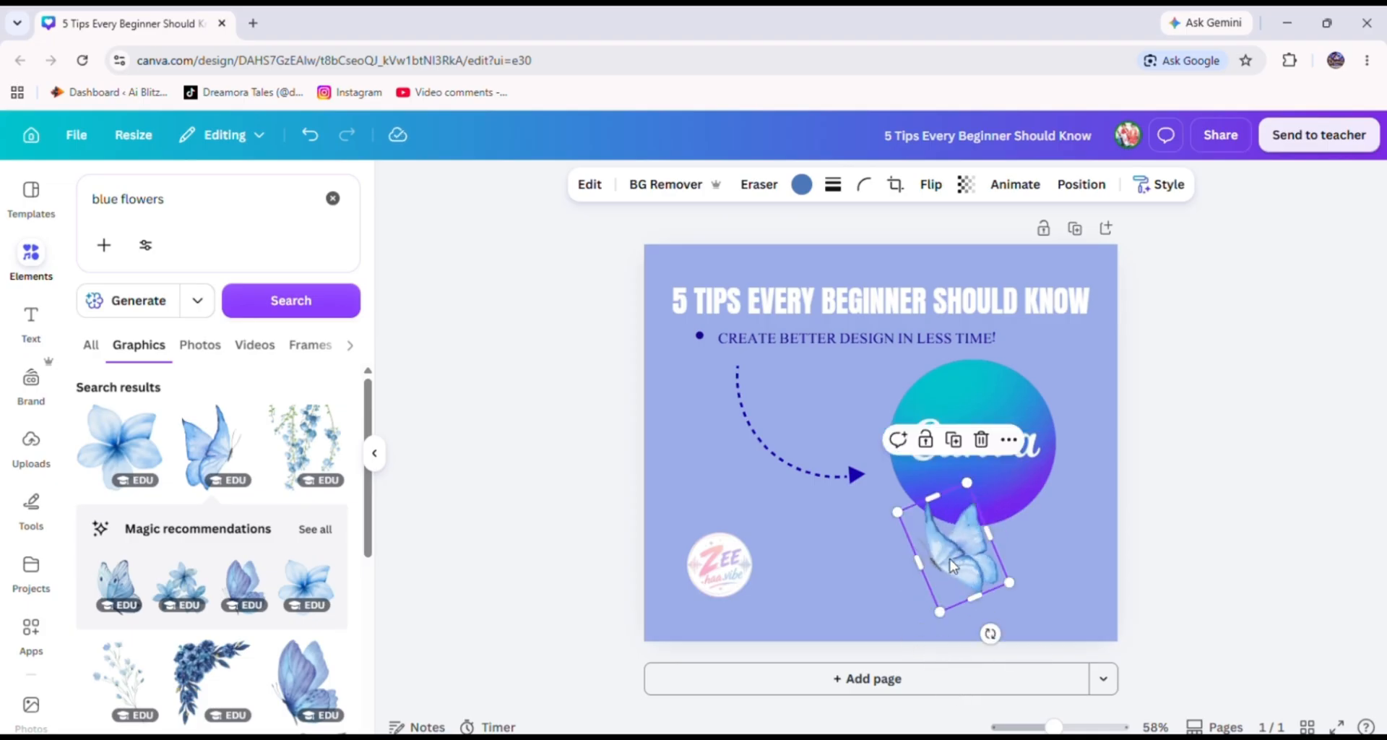
{"action": "left_click_drag", "start_coordinate": [954, 565], "coordinate": [1039, 389]}
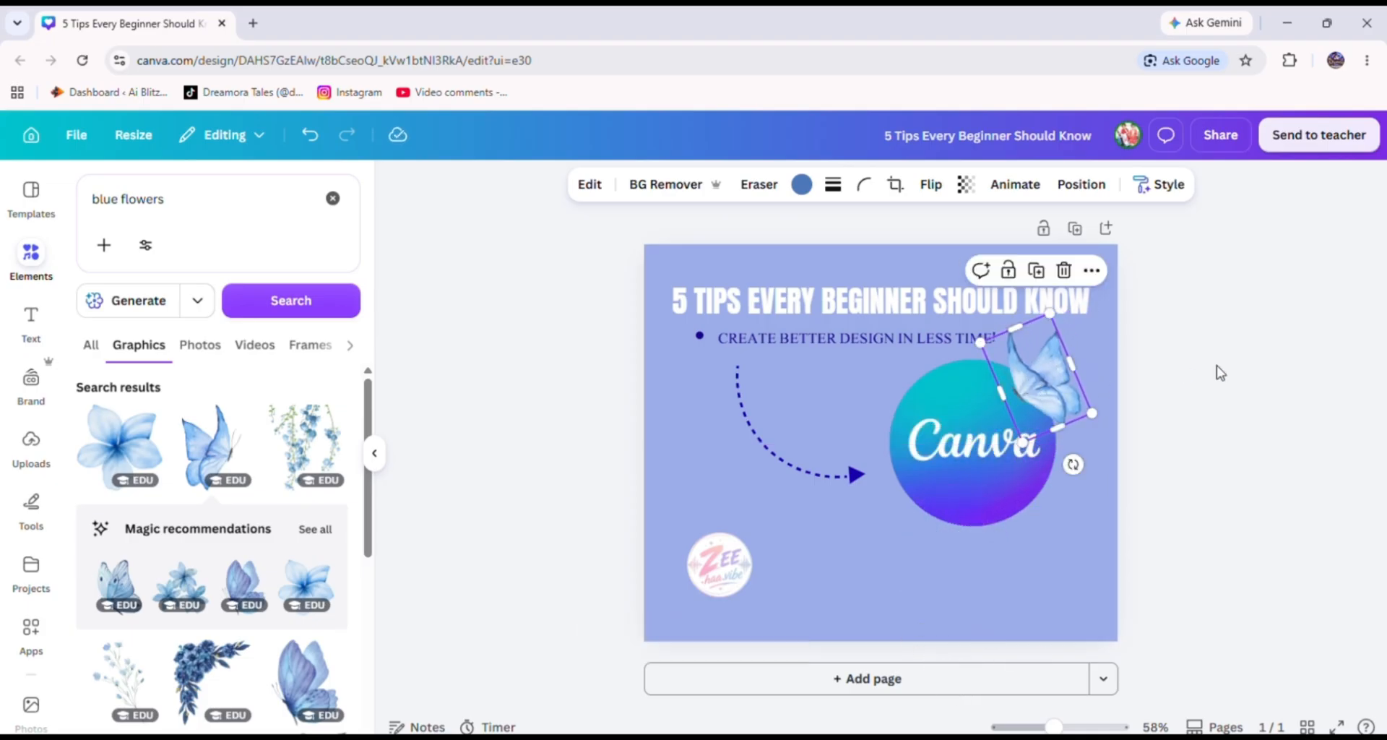
{"action": "left_click", "coordinate": [1217, 371]}
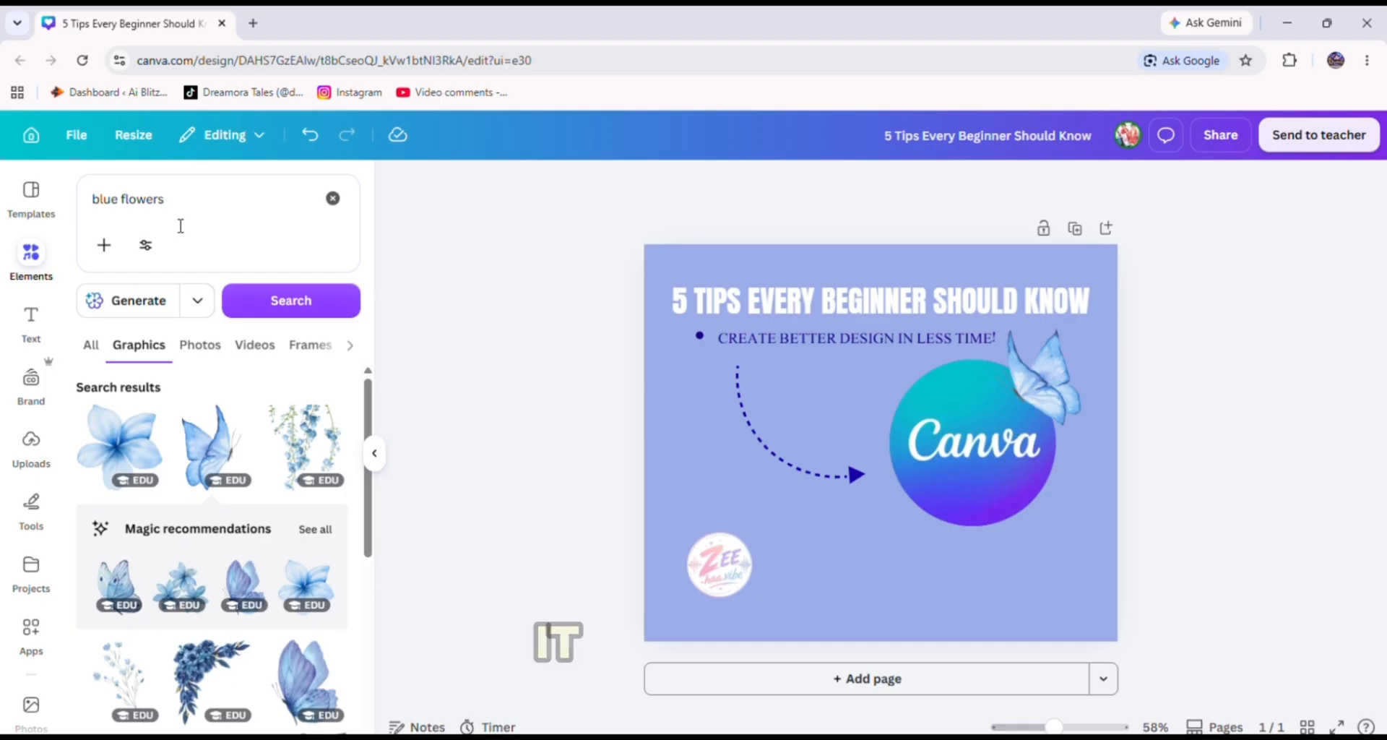
Add the blue floral watercolor frame, flip it horizontally and vertically, and shrink it into the design's bottom-right corner.
{"action": "left_click", "coordinate": [240, 653]}
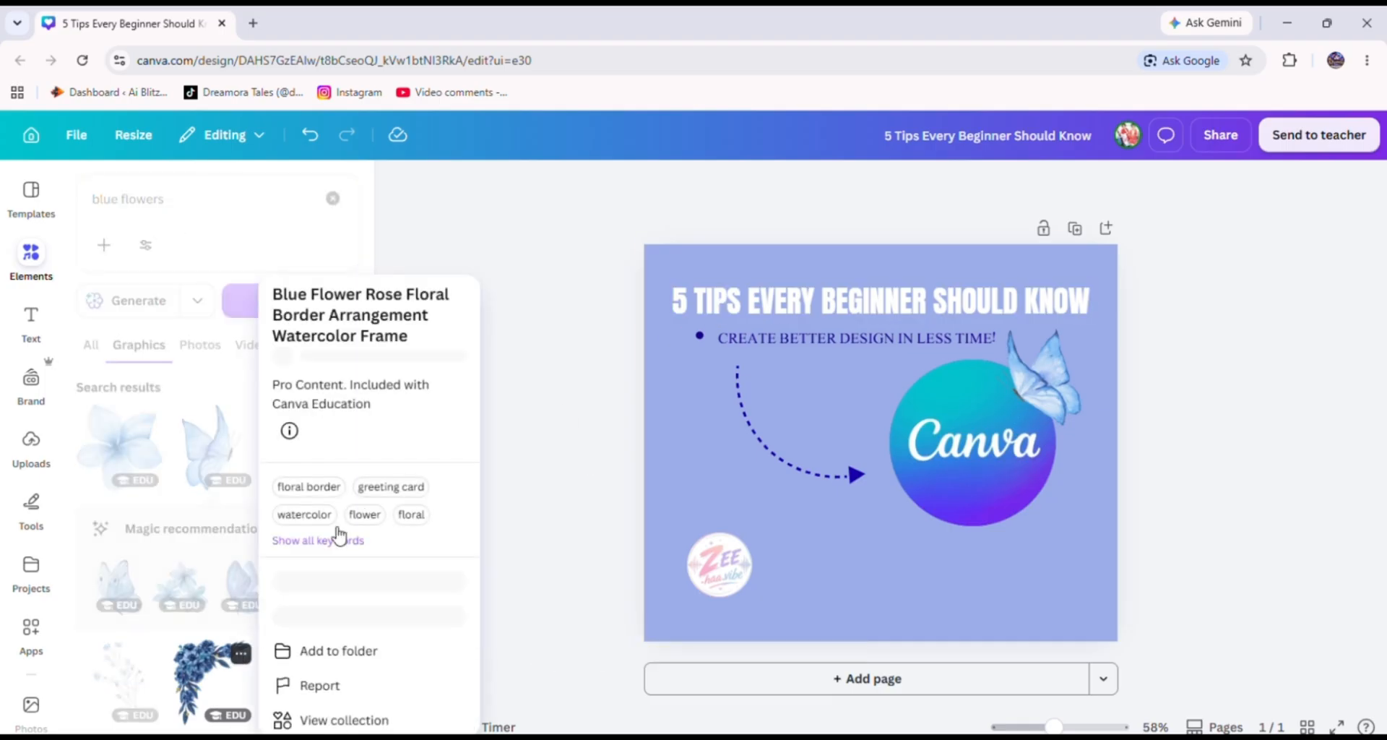
{"action": "left_click", "coordinate": [202, 672]}
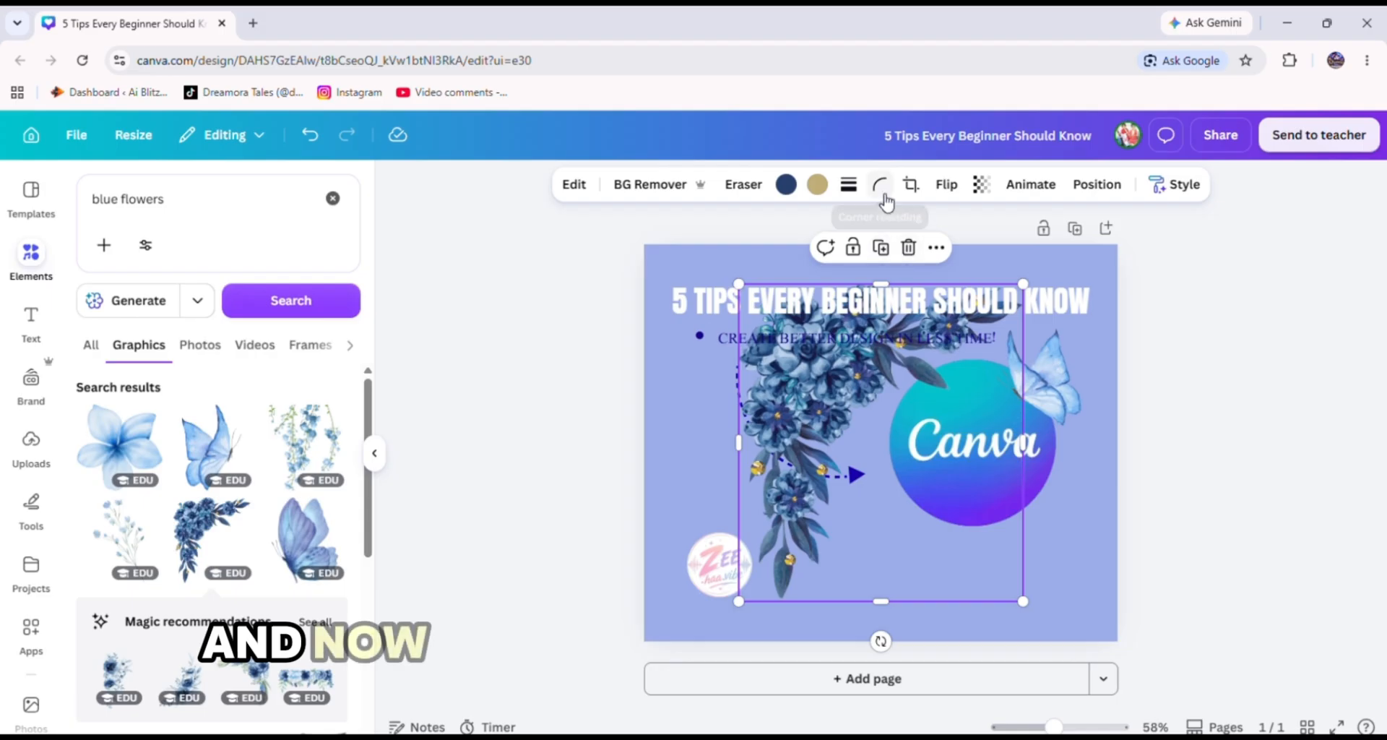
{"action": "left_click", "coordinate": [940, 186]}
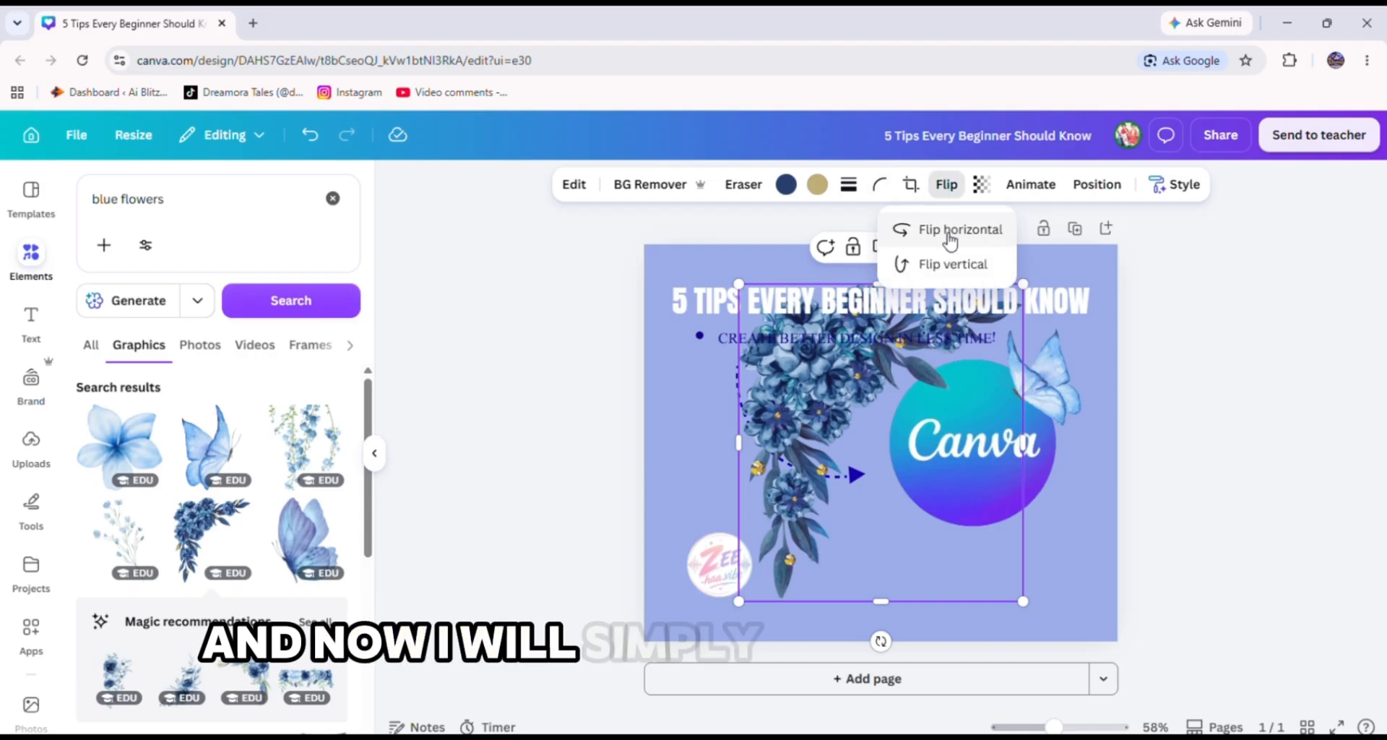
{"action": "left_click", "coordinate": [945, 230]}
{"action": "left_click", "coordinate": [953, 265]}
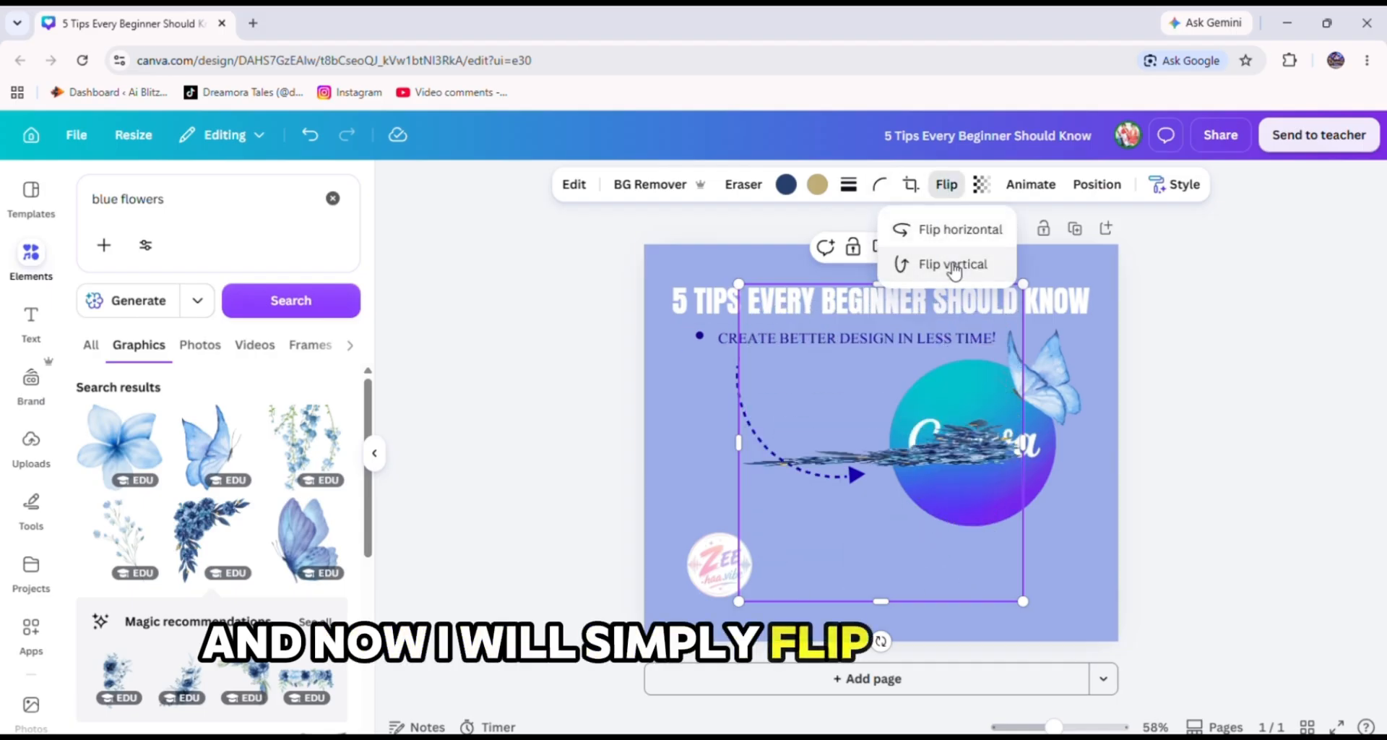
{"action": "left_click_drag", "start_coordinate": [977, 530], "coordinate": [1097, 586]}
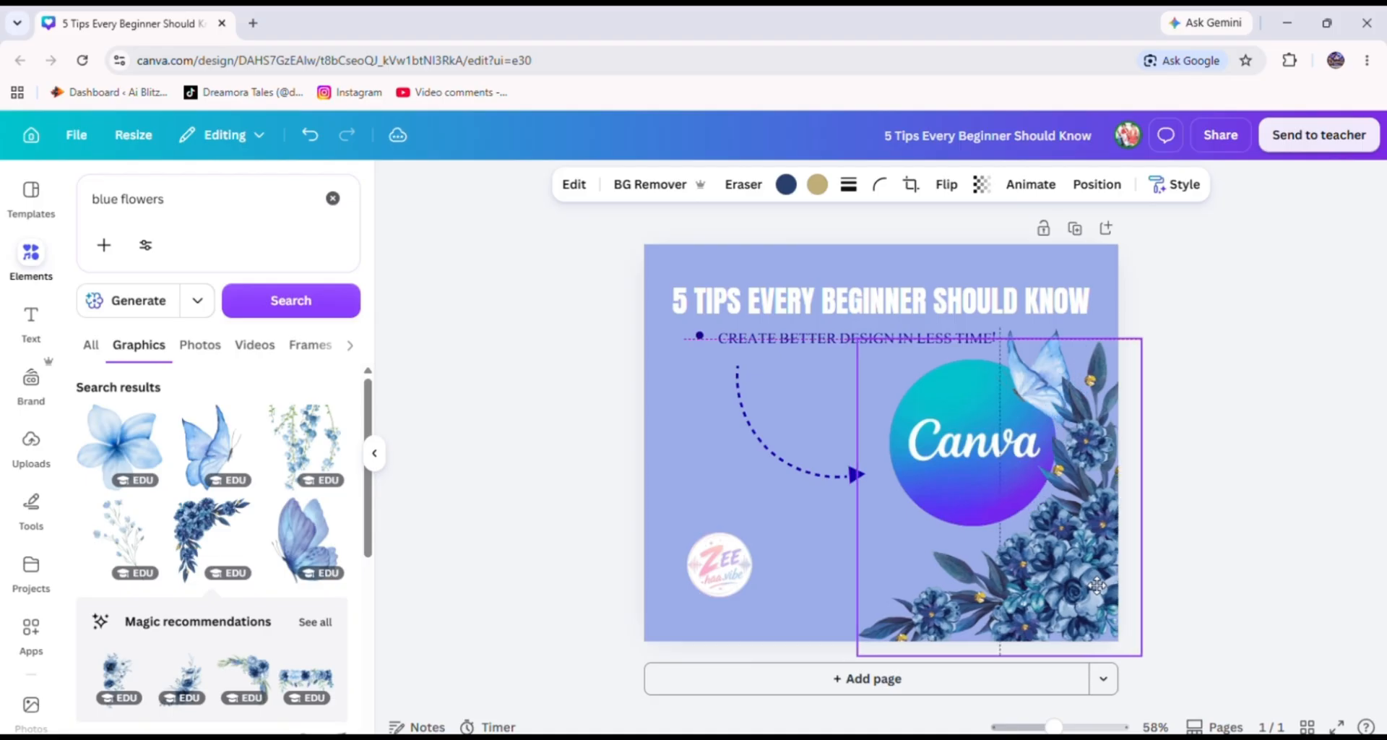
{"action": "left_click", "coordinate": [852, 339]}
{"action": "left_click", "coordinate": [911, 425]}
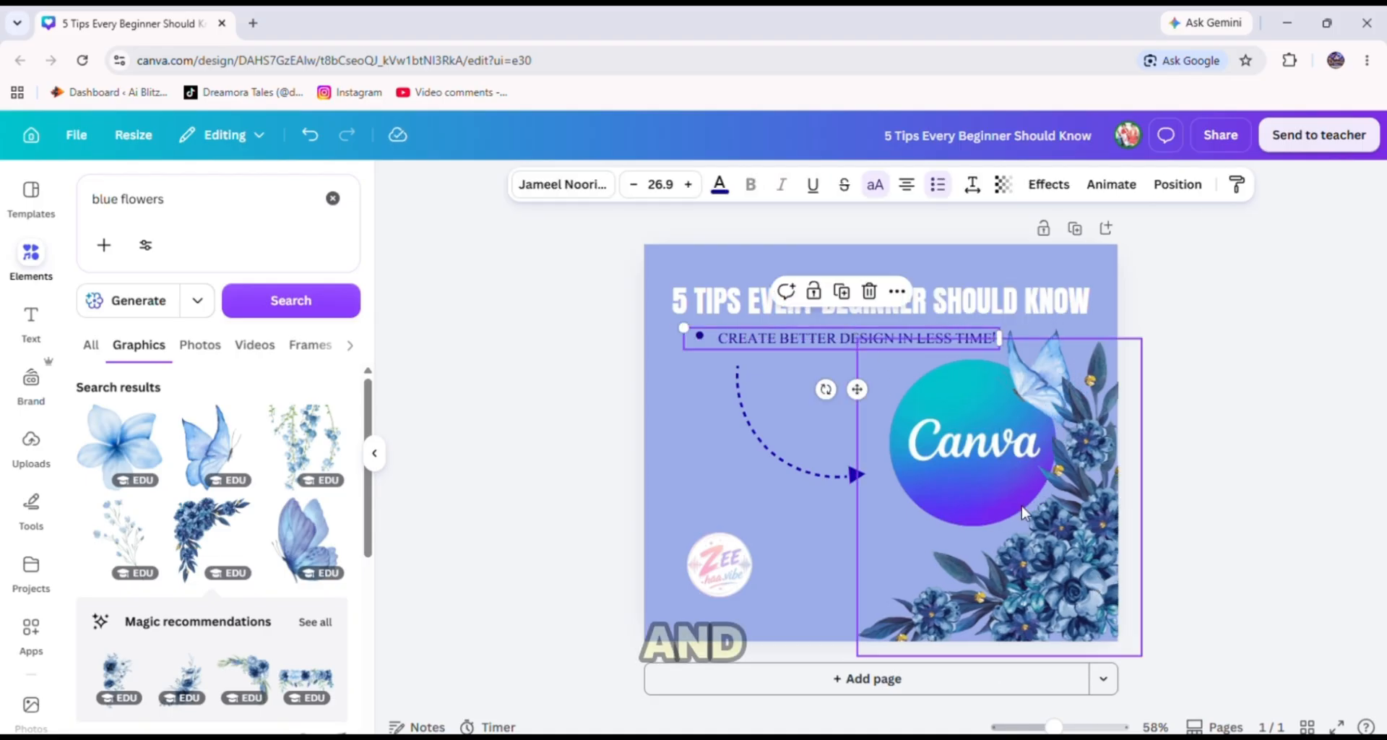
{"action": "left_click_drag", "start_coordinate": [861, 341], "coordinate": [972, 475]}
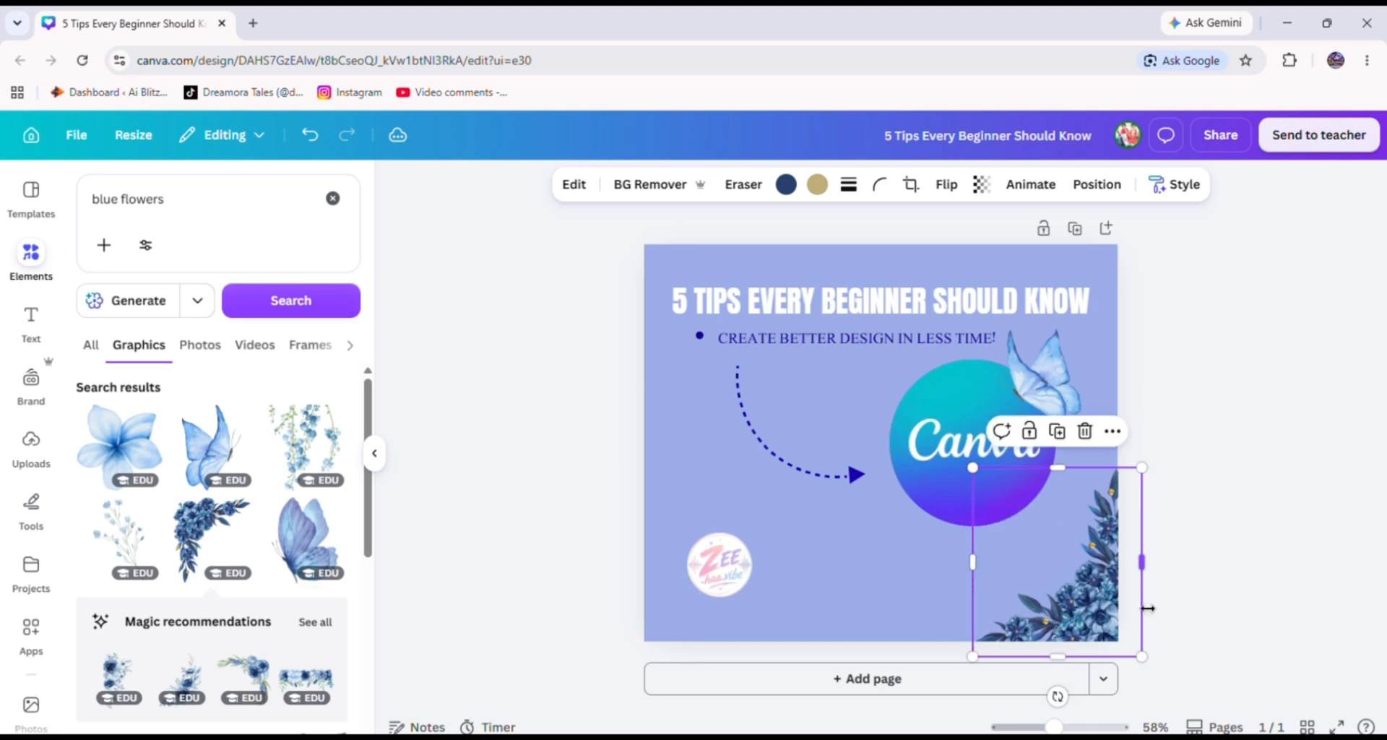
{"action": "left_click_drag", "start_coordinate": [1105, 612], "coordinate": [1095, 616]}
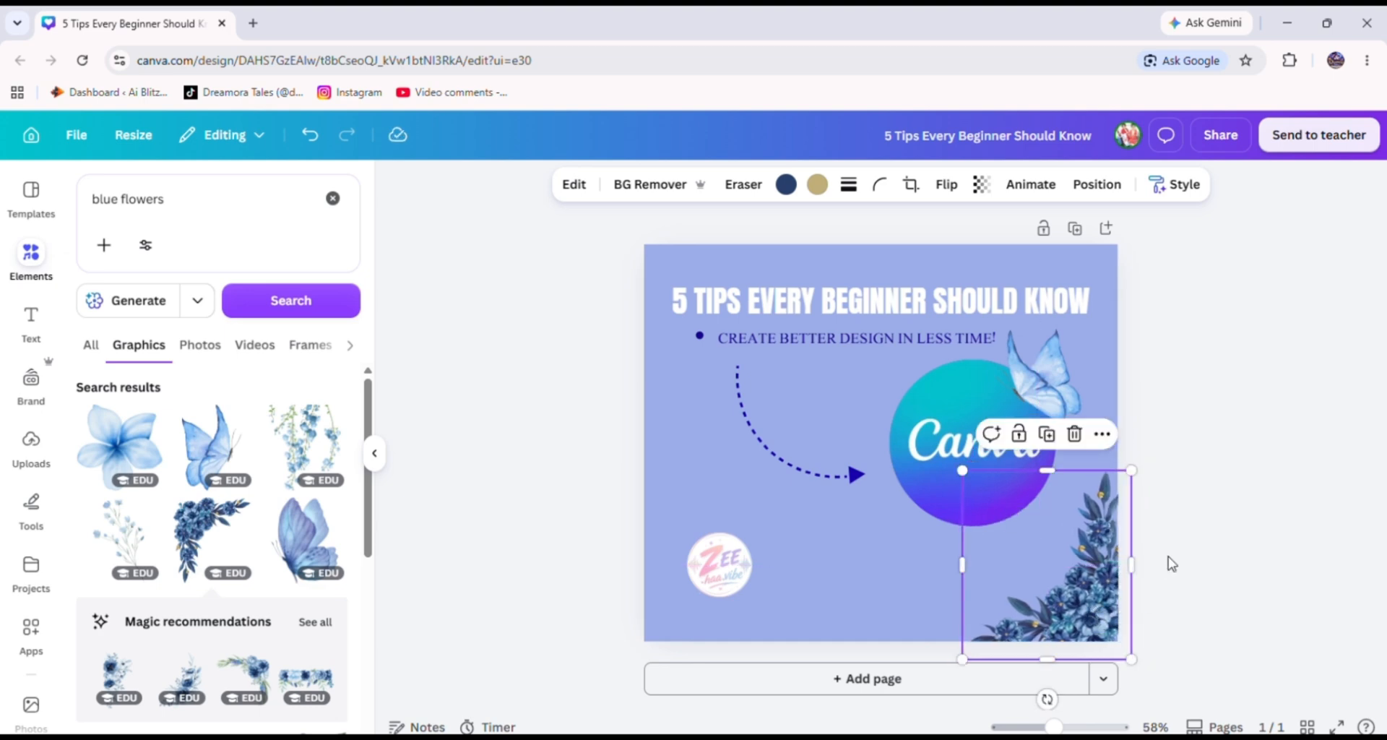
{"action": "left_click", "coordinate": [1236, 531]}
Enlarge the bottom-right floral frame slightly and move the brand logo badge below the Canva logo.
{"action": "left_click", "coordinate": [1111, 599]}
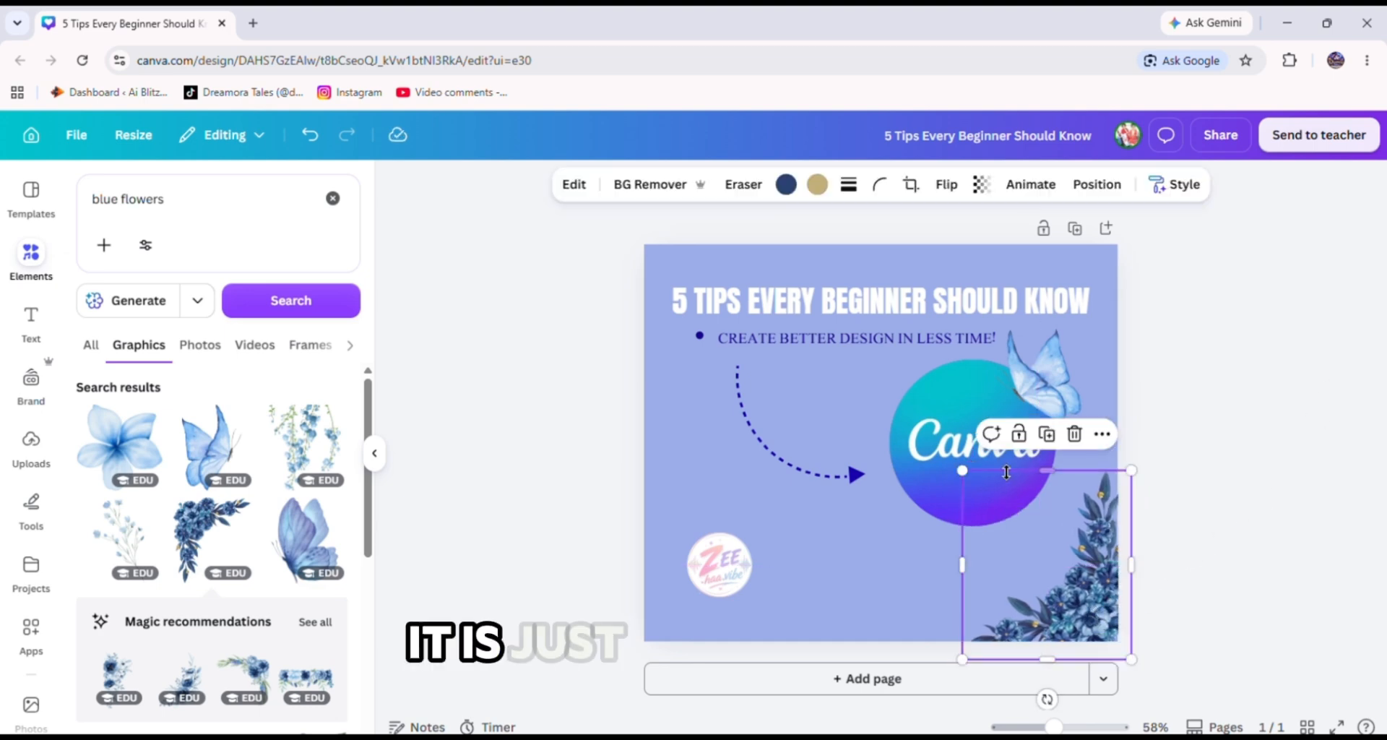
{"action": "left_click_drag", "start_coordinate": [966, 470], "coordinate": [930, 434]}
{"action": "left_click", "coordinate": [1235, 482]}
{"action": "left_click", "coordinate": [740, 570]}
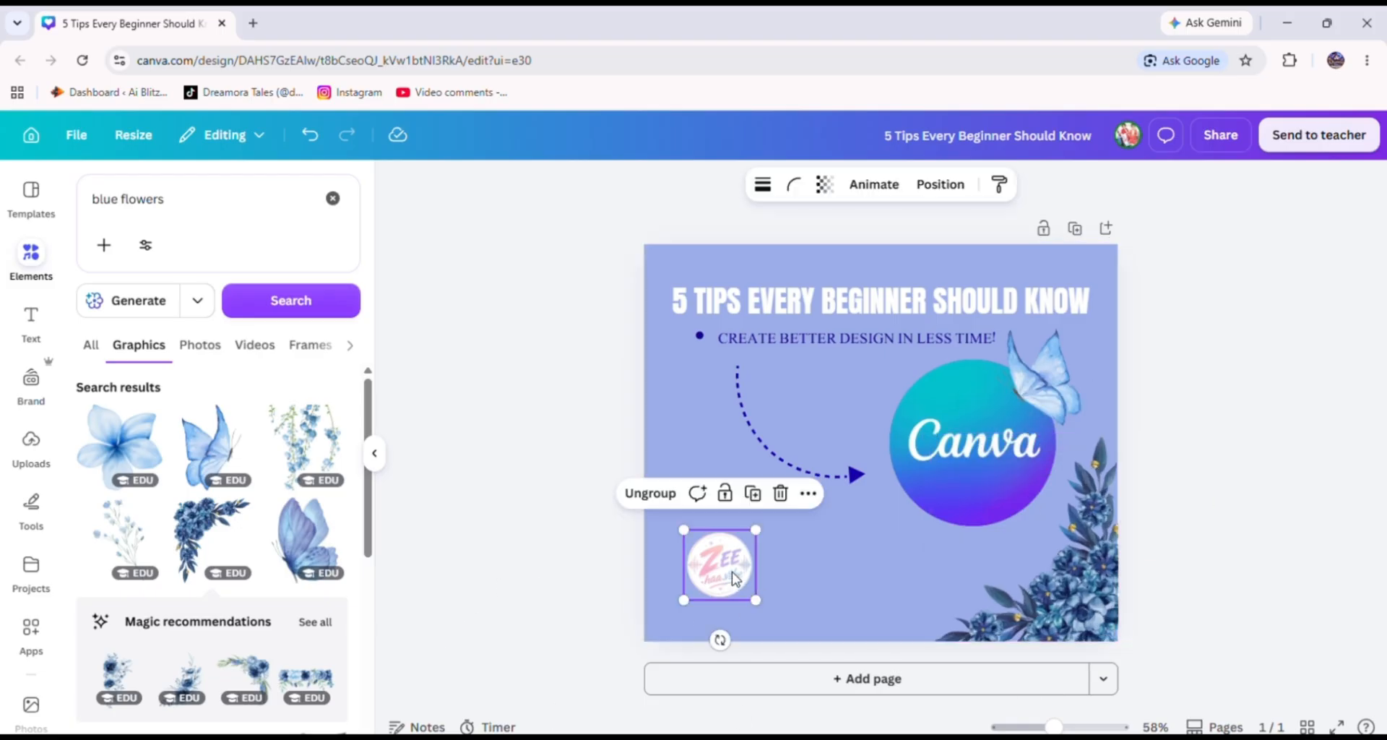
{"action": "left_click_drag", "start_coordinate": [740, 570], "coordinate": [900, 547]}
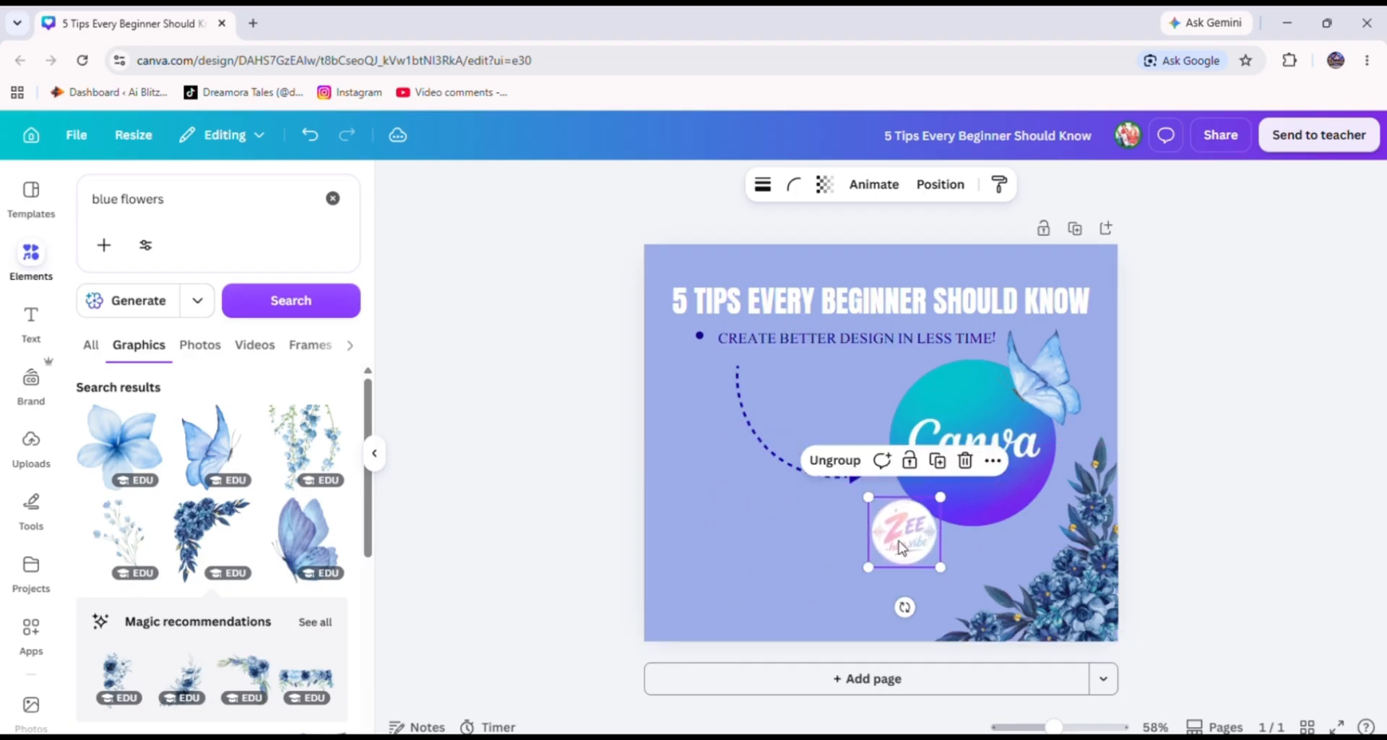
Add a second blue floral frame, flip it horizontally and vertically, and fit it into the design's bottom-left corner.
{"action": "left_click", "coordinate": [210, 517]}
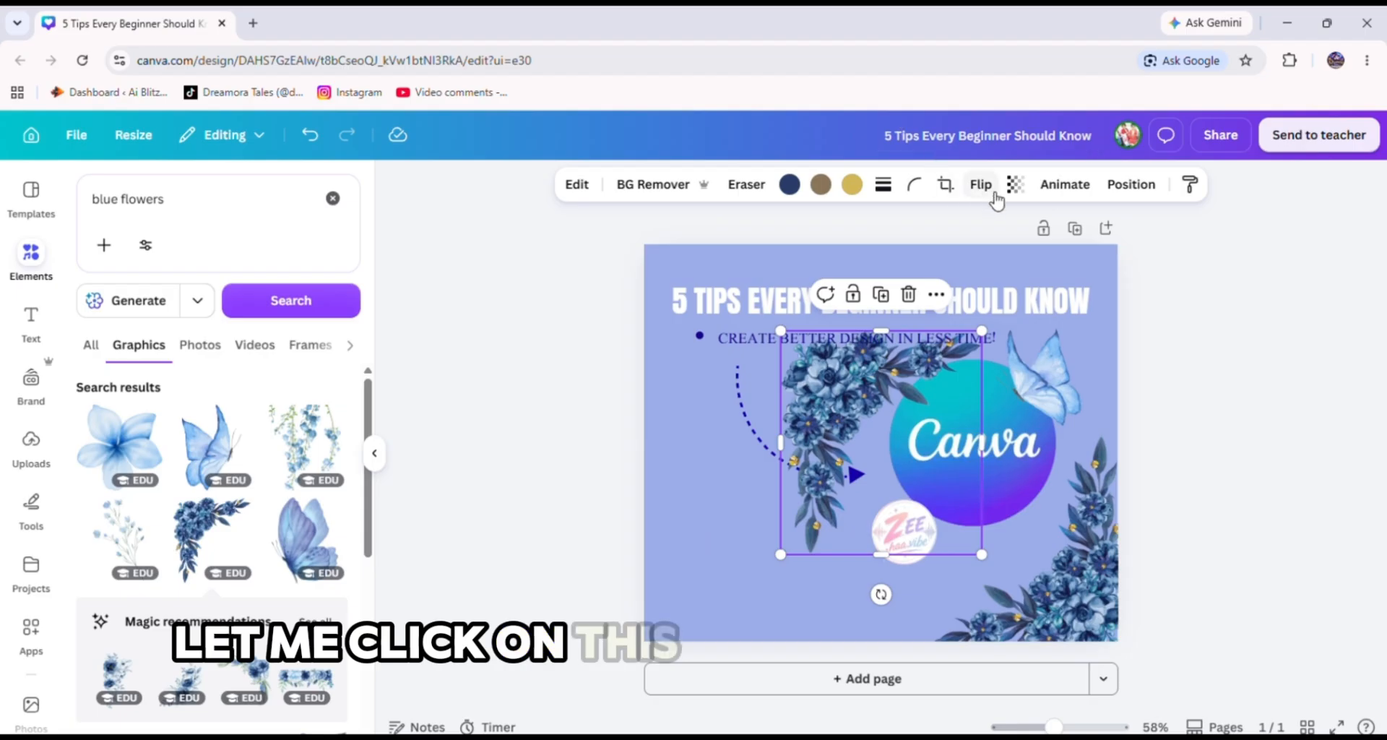
{"action": "left_click", "coordinate": [980, 184]}
{"action": "left_click", "coordinate": [985, 231]}
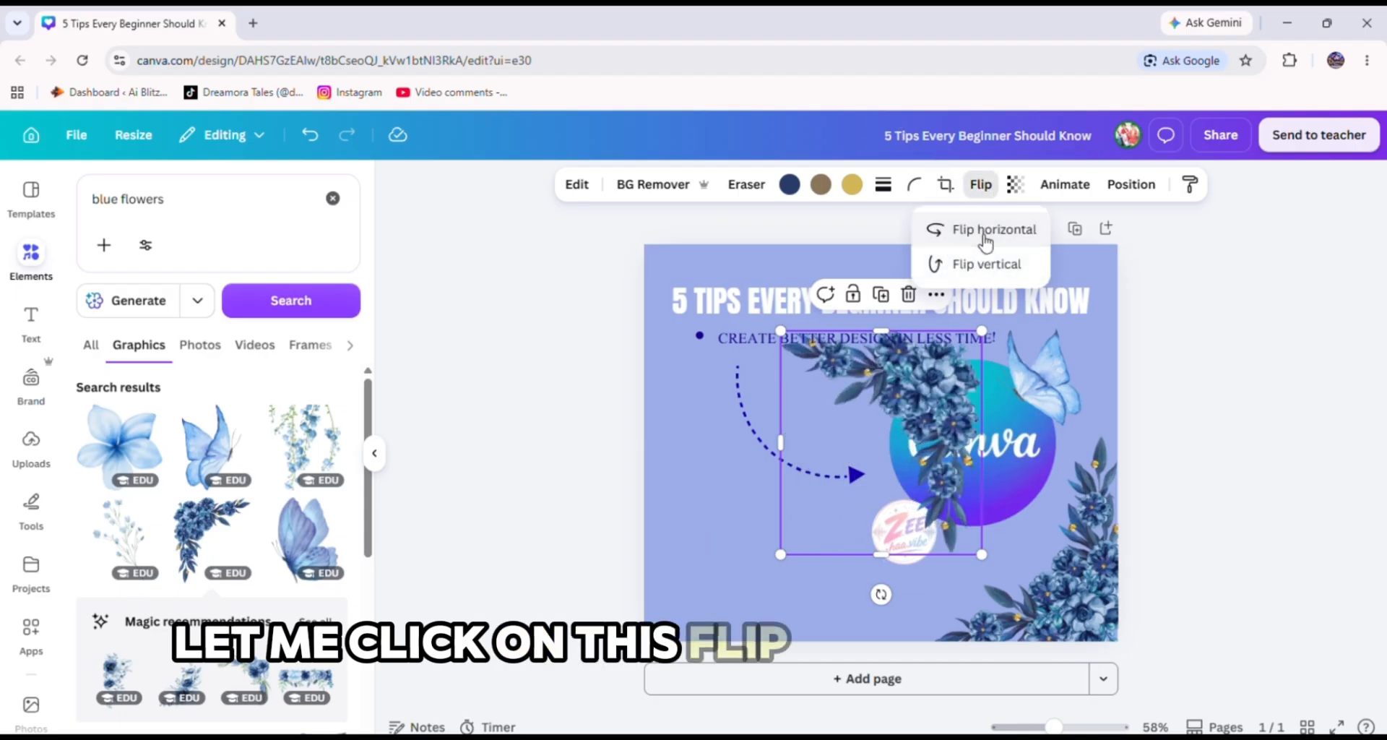
{"action": "left_click", "coordinate": [986, 231]}
{"action": "left_click", "coordinate": [946, 264]}
{"action": "left_click", "coordinate": [781, 531]}
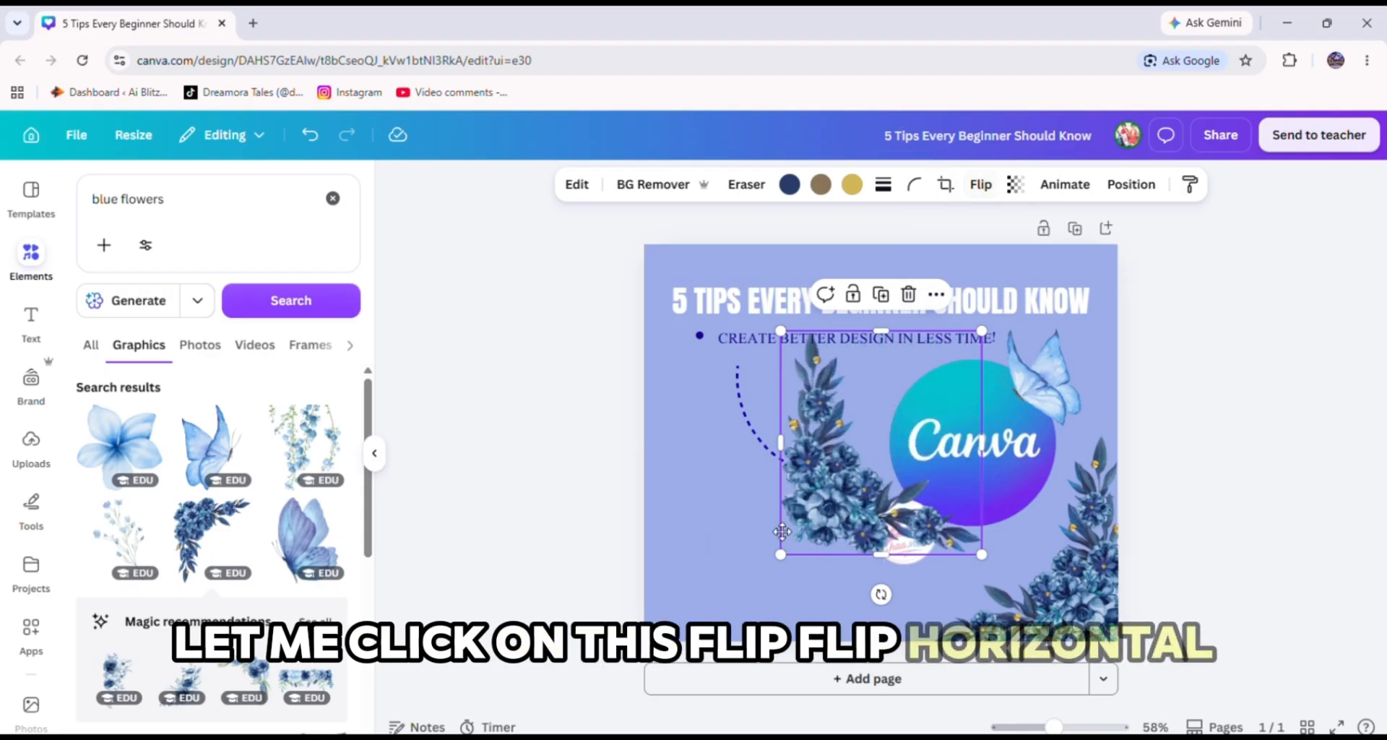
{"action": "left_click_drag", "start_coordinate": [782, 532], "coordinate": [657, 606]}
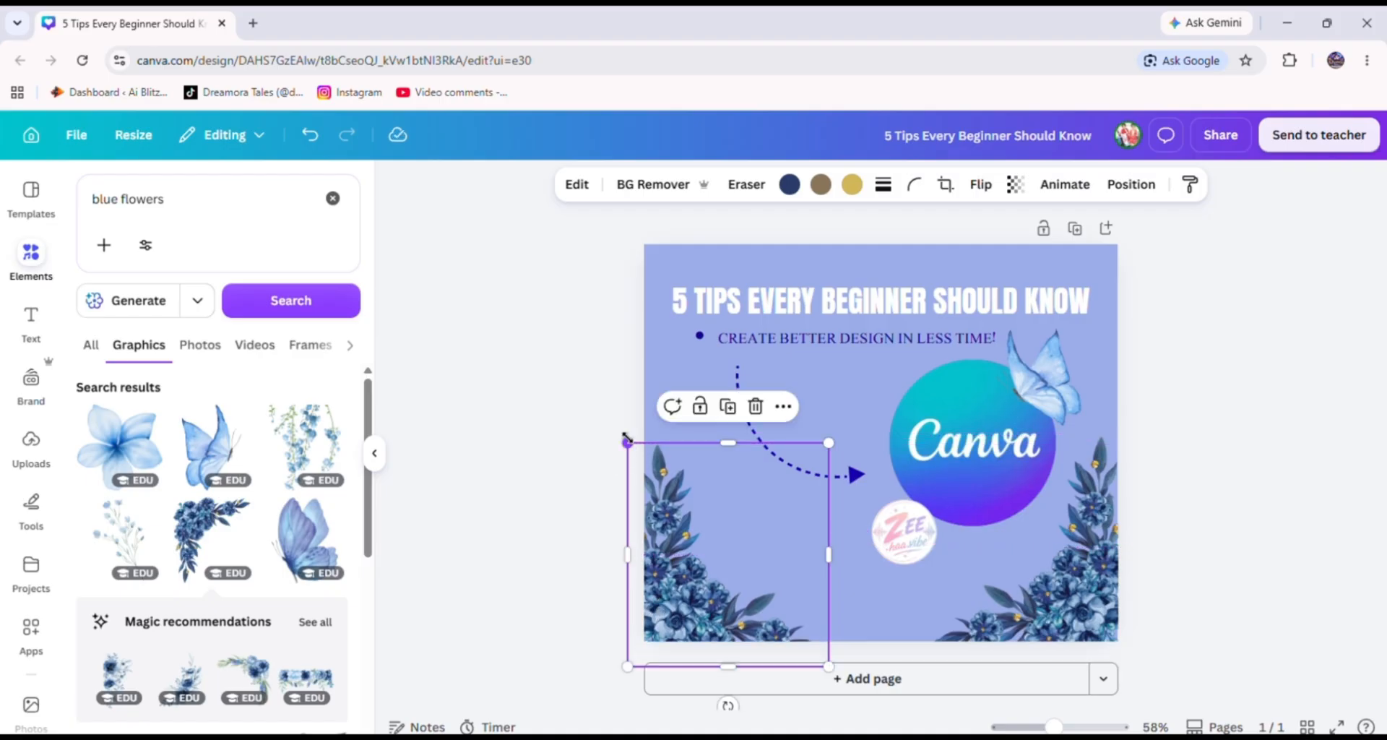
{"action": "mouse_move", "coordinate": [626, 439]}
{"action": "left_mouse_down"}
{"action": "mouse_move", "coordinate": [639, 447]}
{"action": "mouse_move", "coordinate": [642, 435]}
{"action": "mouse_move", "coordinate": [649, 453]}
{"action": "left_mouse_up"}
{"action": "left_click_drag", "start_coordinate": [670, 601], "coordinate": [671, 585]}
{"action": "left_click", "coordinate": [1170, 431]}
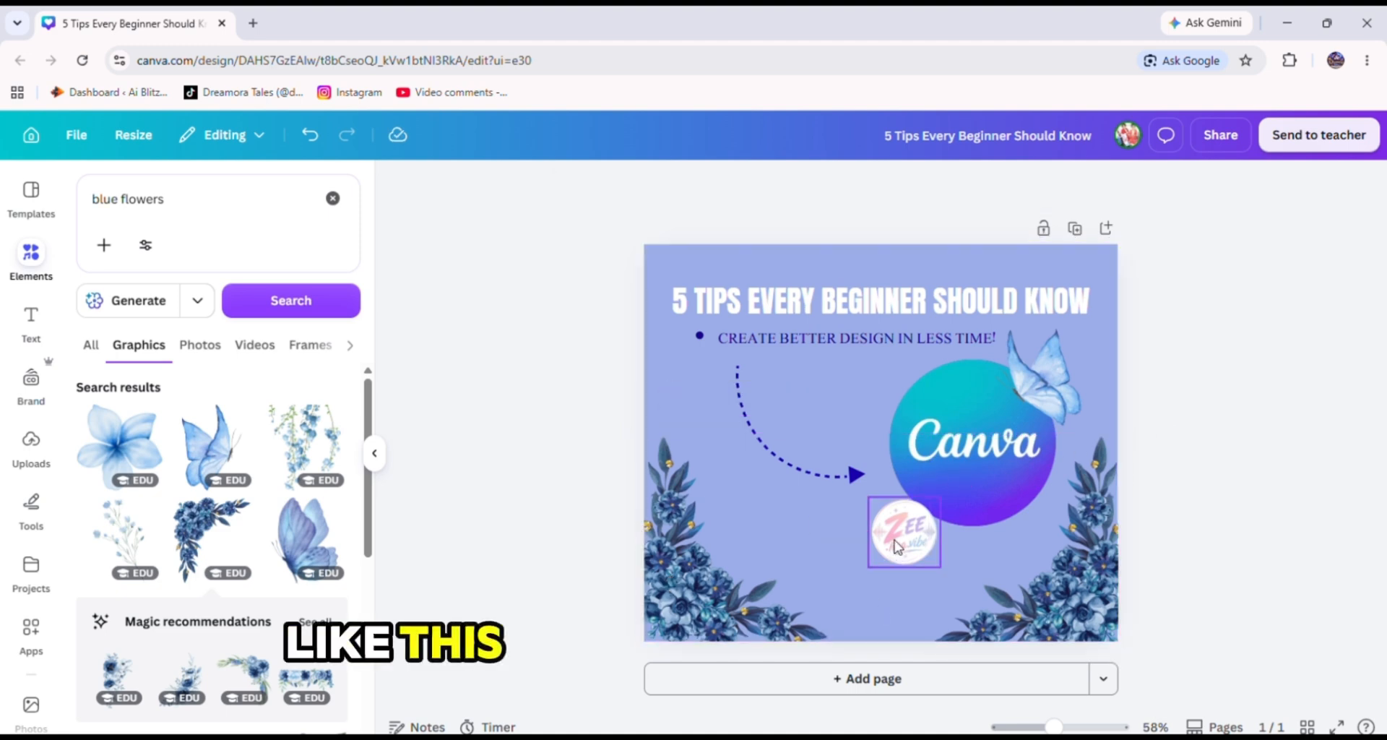
Move the brand logo badge down to the bottom centre between the floral corners and enlarge it slightly.
{"action": "left_click_drag", "start_coordinate": [896, 545], "coordinate": [873, 613]}
{"action": "left_click_drag", "start_coordinate": [922, 565], "coordinate": [932, 554]}
{"action": "left_click_drag", "start_coordinate": [898, 614], "coordinate": [891, 611]}
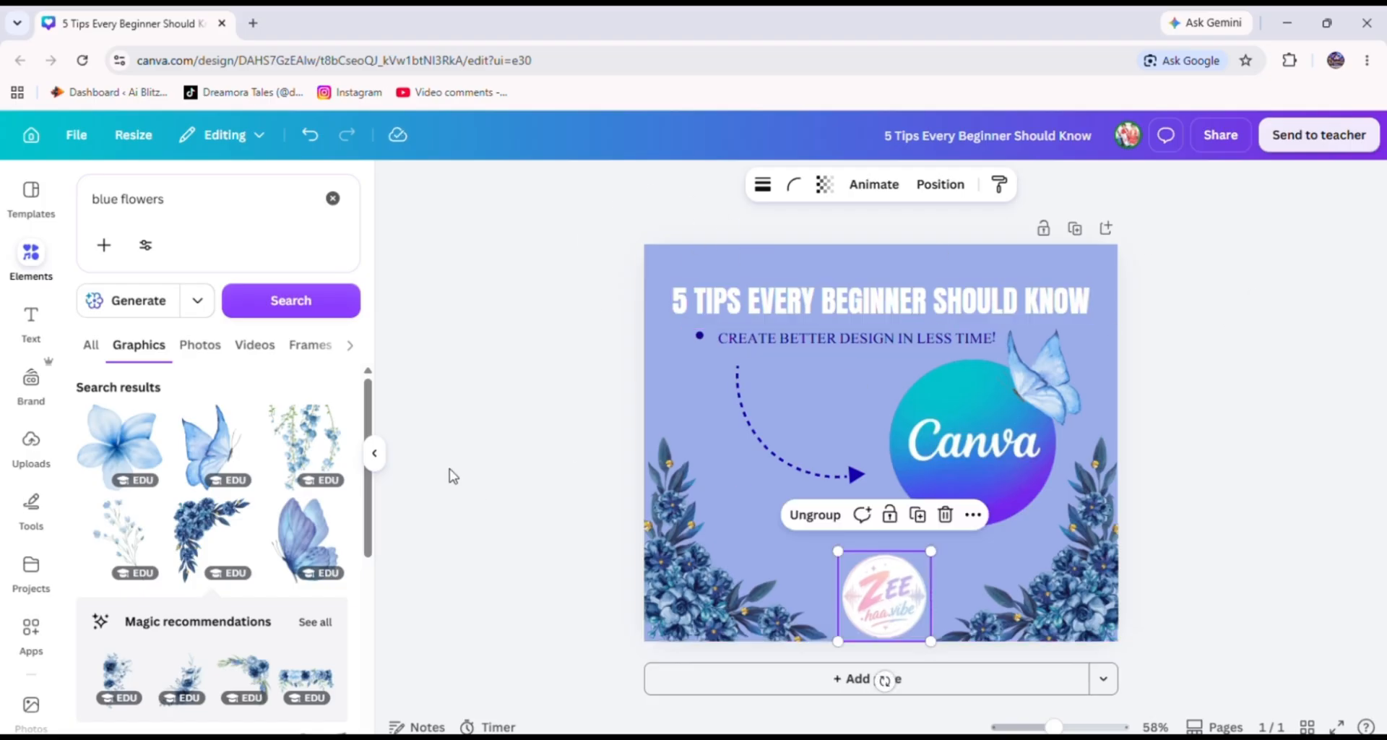
Search the graphics for birds and browse the results.
{"action": "scroll", "coordinate": [226, 522], "scroll_direction": "down", "scroll_amount": 5}
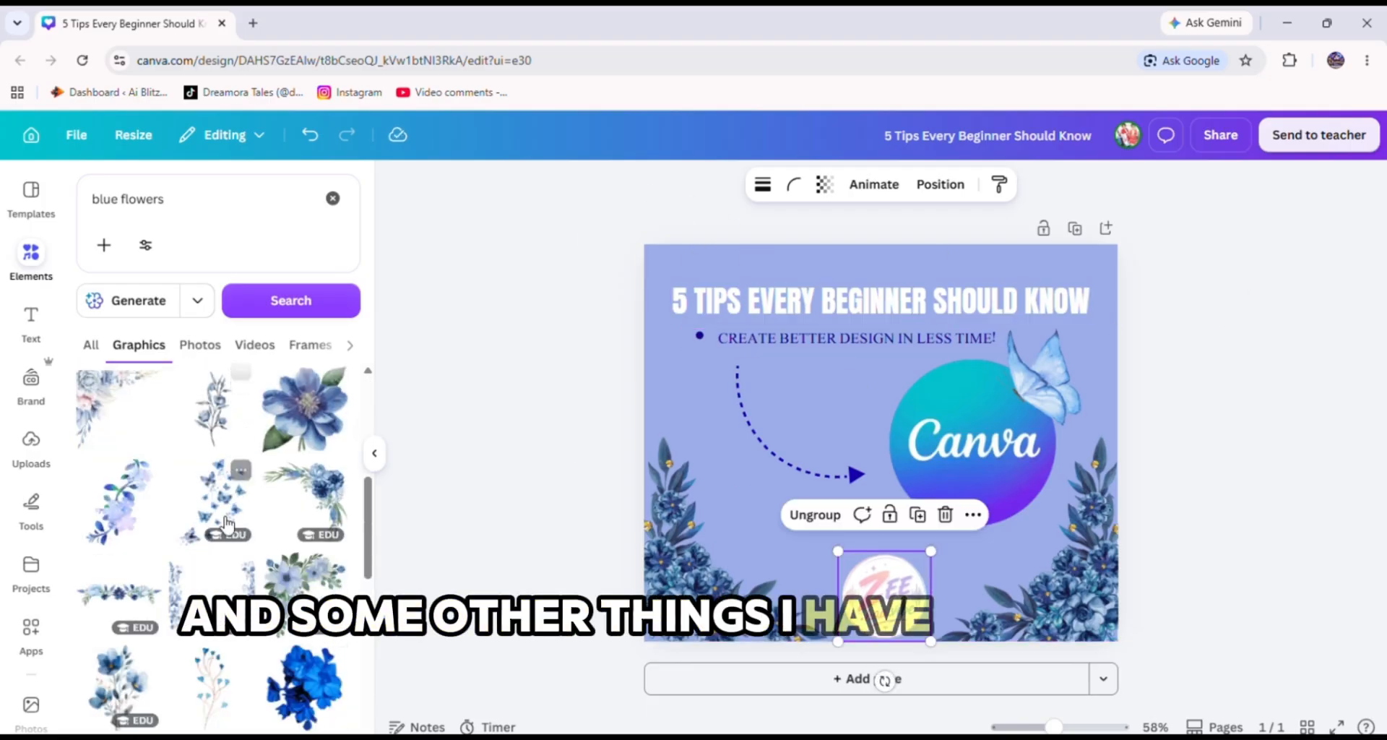
{"action": "scroll", "coordinate": [226, 522], "scroll_direction": "down", "scroll_amount": 5}
{"action": "left_click", "coordinate": [227, 196]}
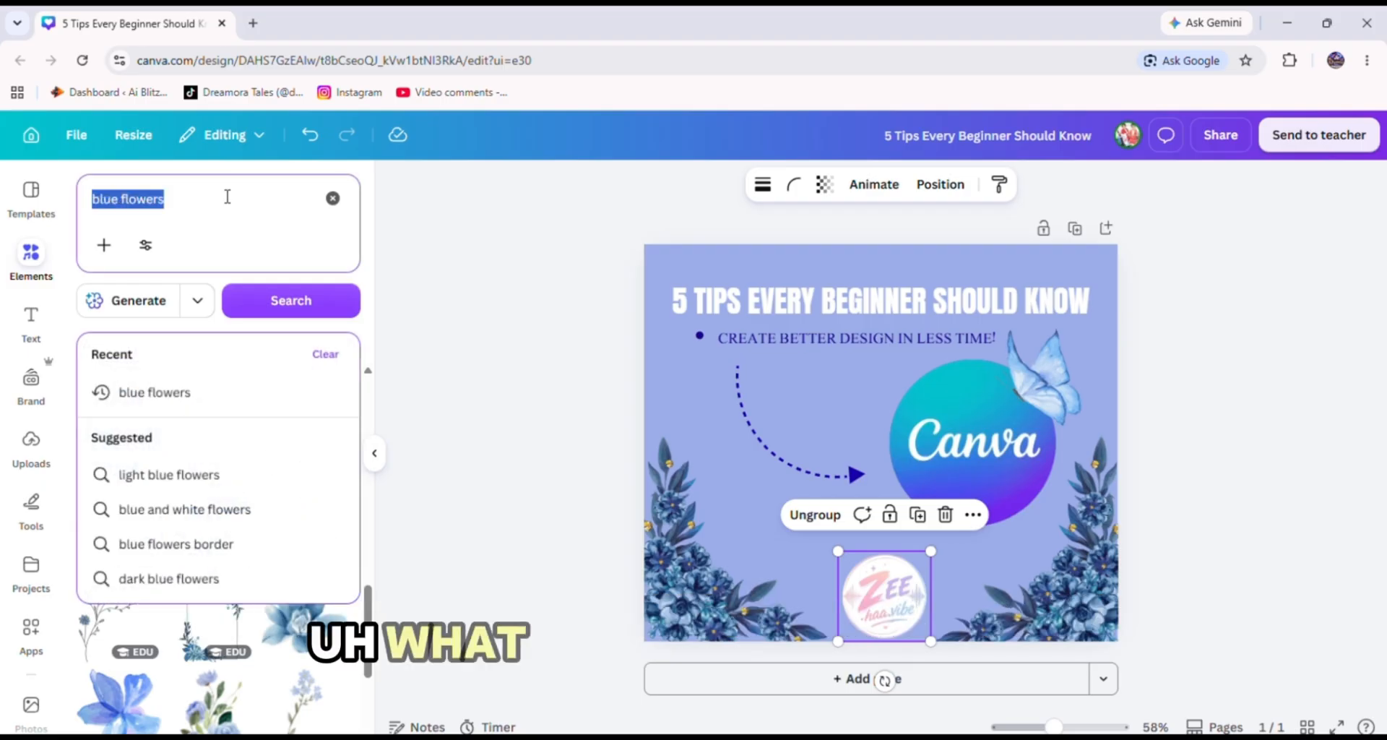
{"action": "type", "text": "b"}
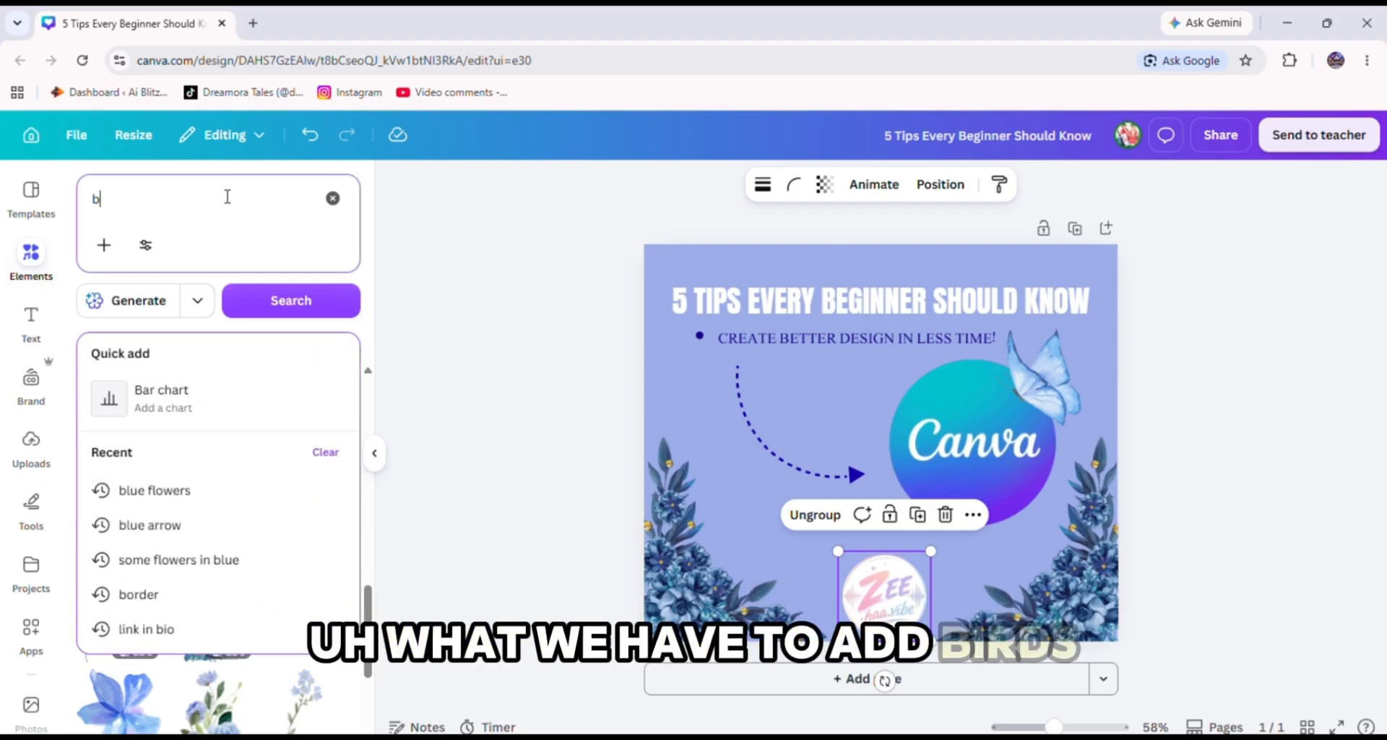
{"action": "type", "text": "irds"}
{"action": "key", "text": "Return"}
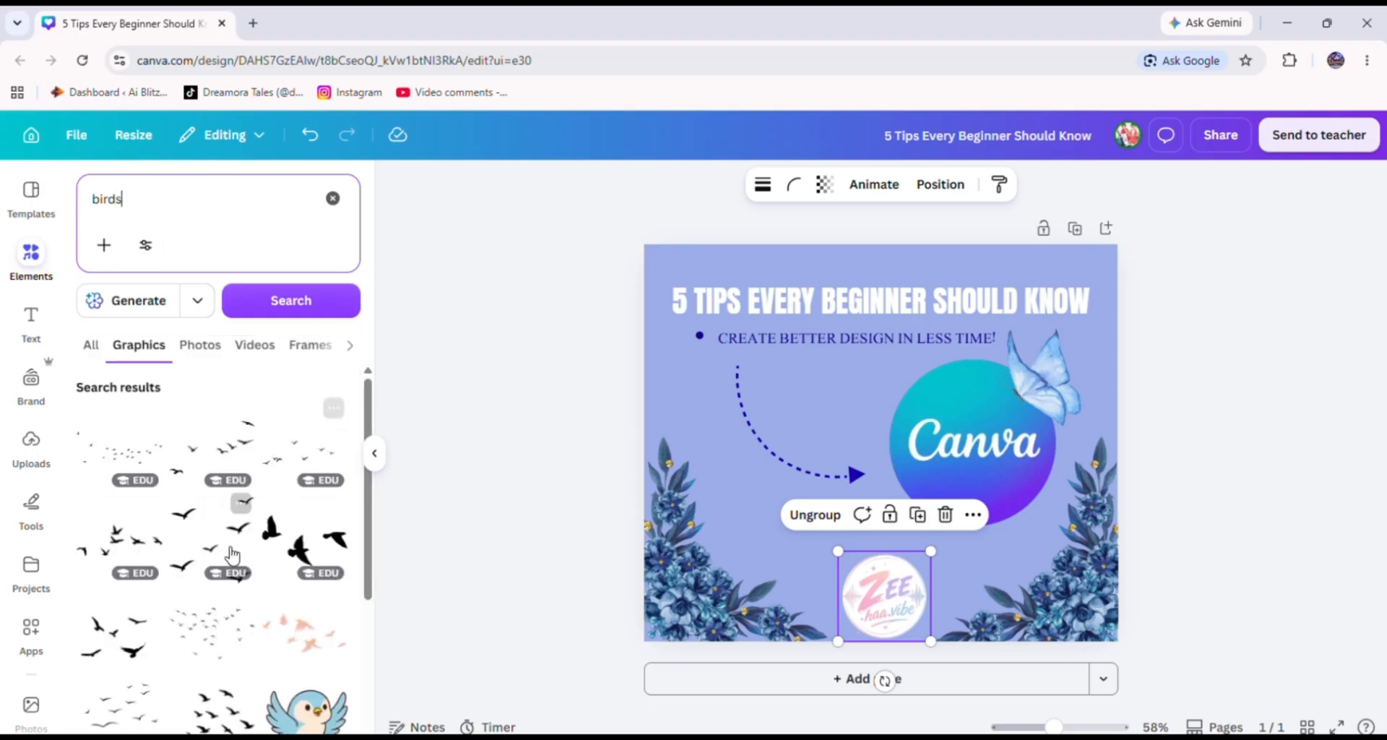
{"action": "left_click_drag", "start_coordinate": [208, 546], "coordinate": [506, 361]}
{"action": "scroll", "coordinate": [198, 500], "scroll_direction": "down", "scroll_amount": 5}
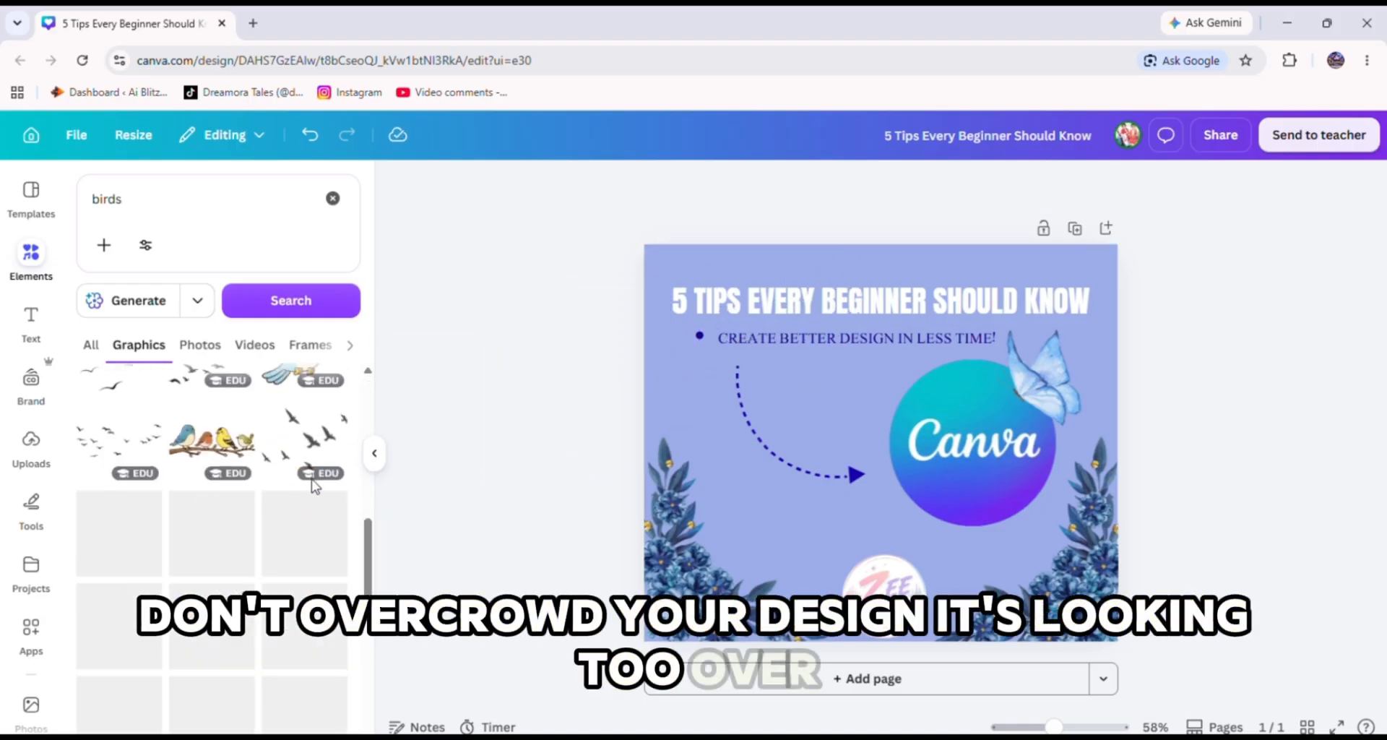
{"action": "scroll", "coordinate": [216, 495], "scroll_direction": "down", "scroll_amount": 3}
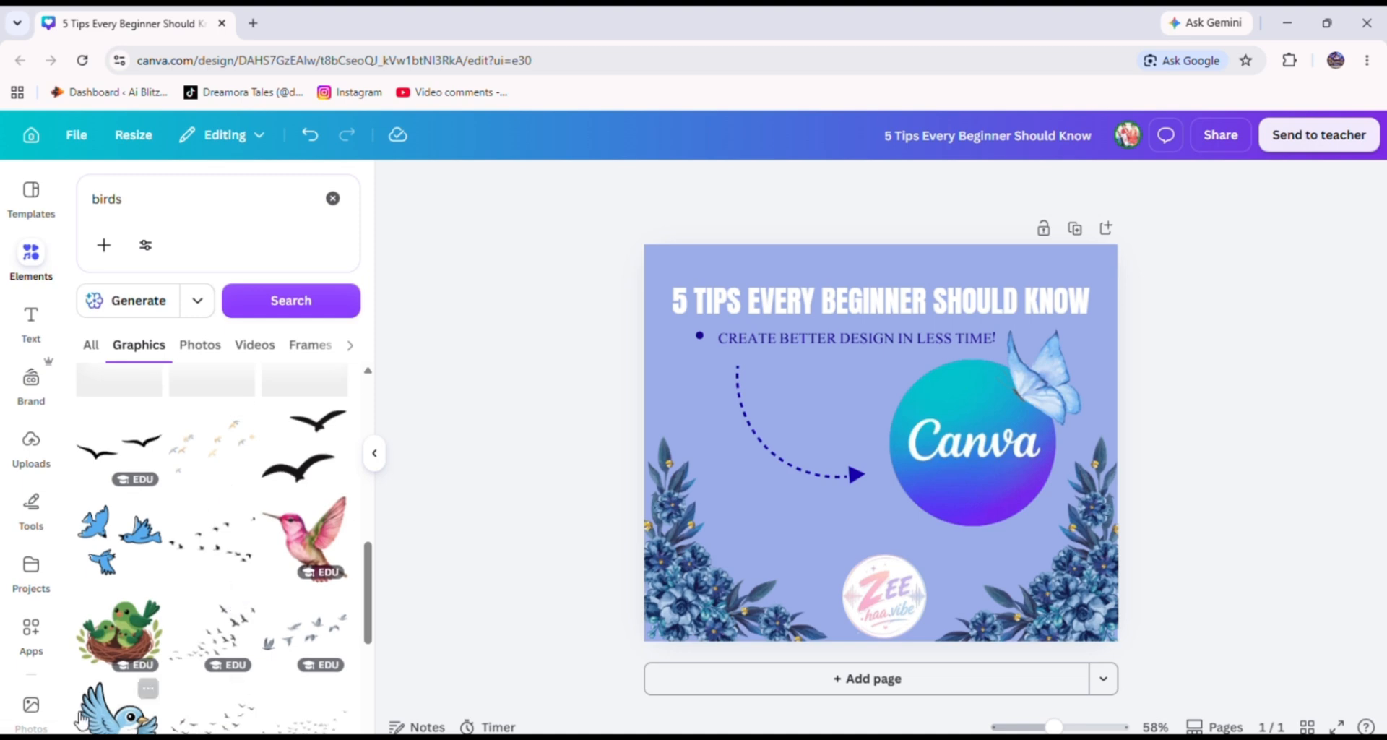
Add a blue cartoon bird, shrink it to about 109 by 122, and place it in the design's top-left corner.
{"action": "left_click", "coordinate": [136, 719]}
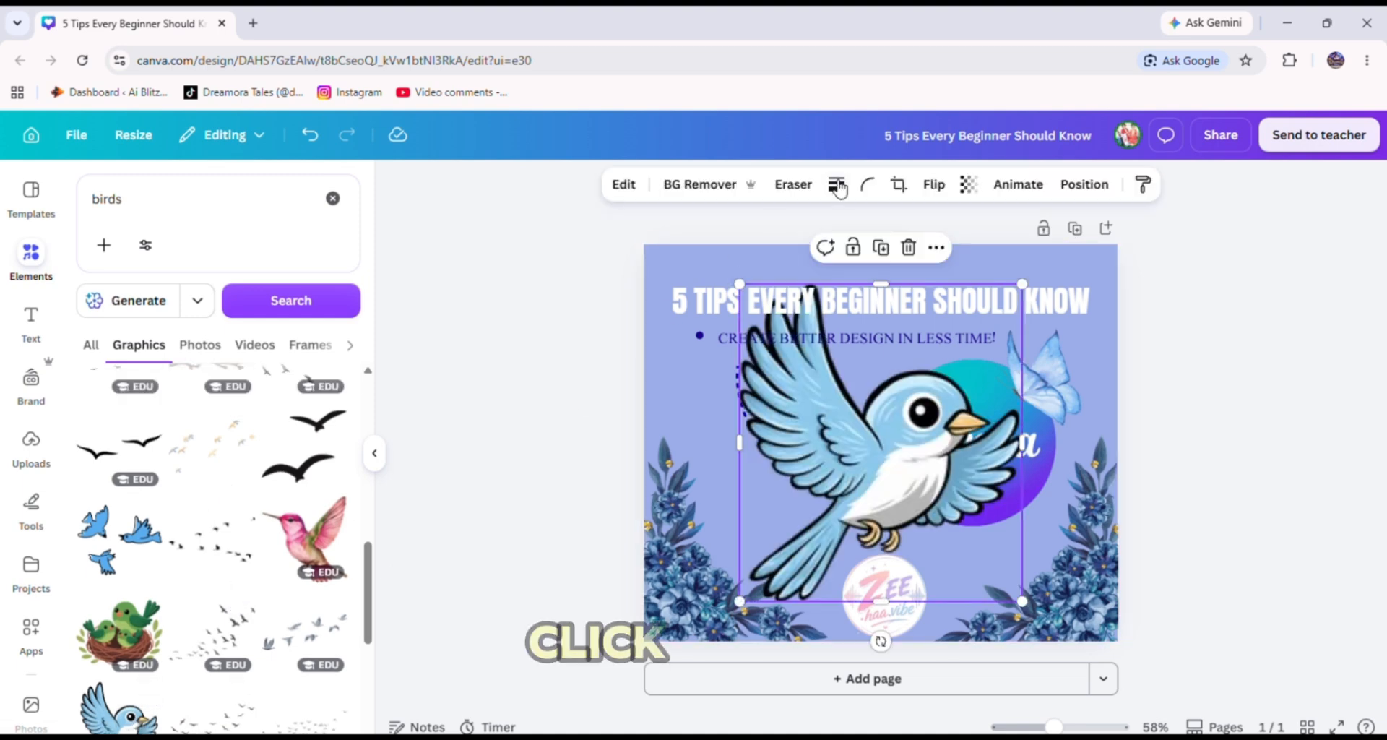
{"action": "left_click_drag", "start_coordinate": [793, 365], "coordinate": [987, 518]}
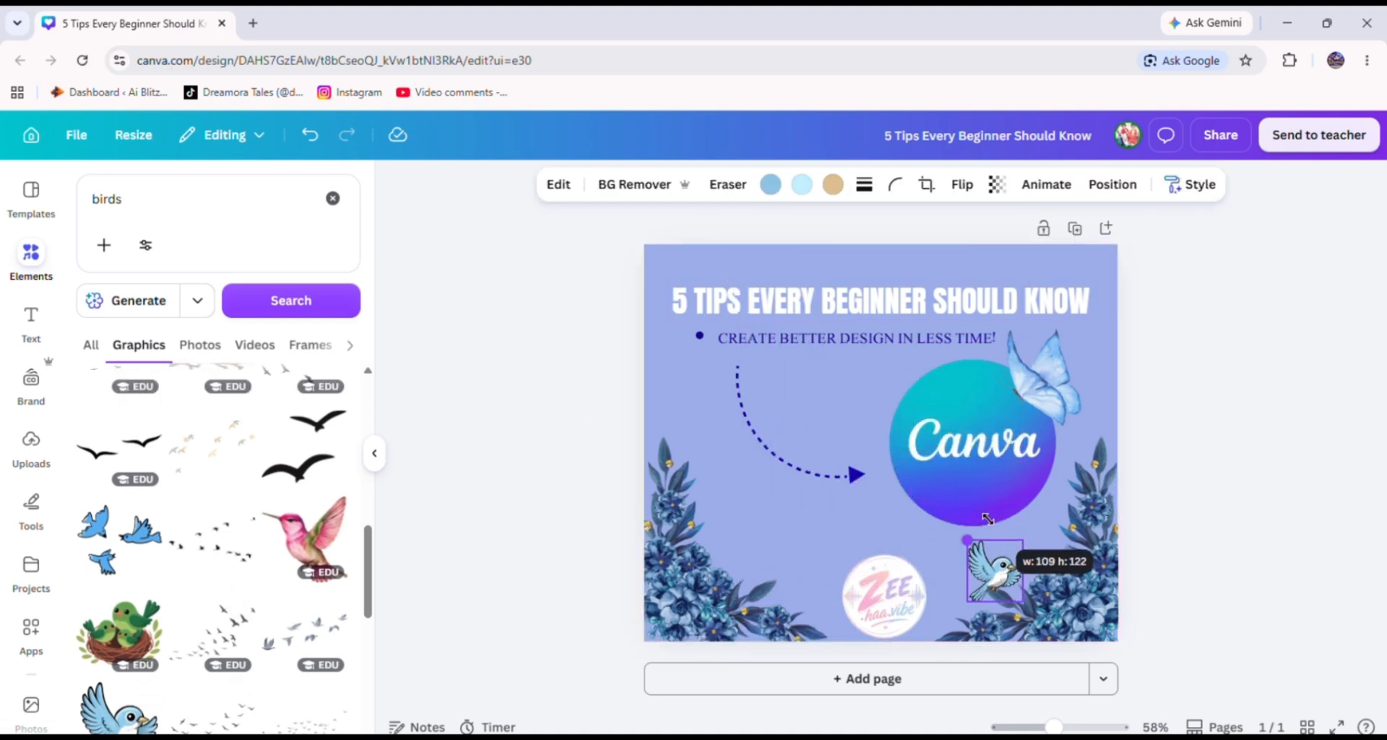
{"action": "left_click_drag", "start_coordinate": [1004, 571], "coordinate": [649, 250]}
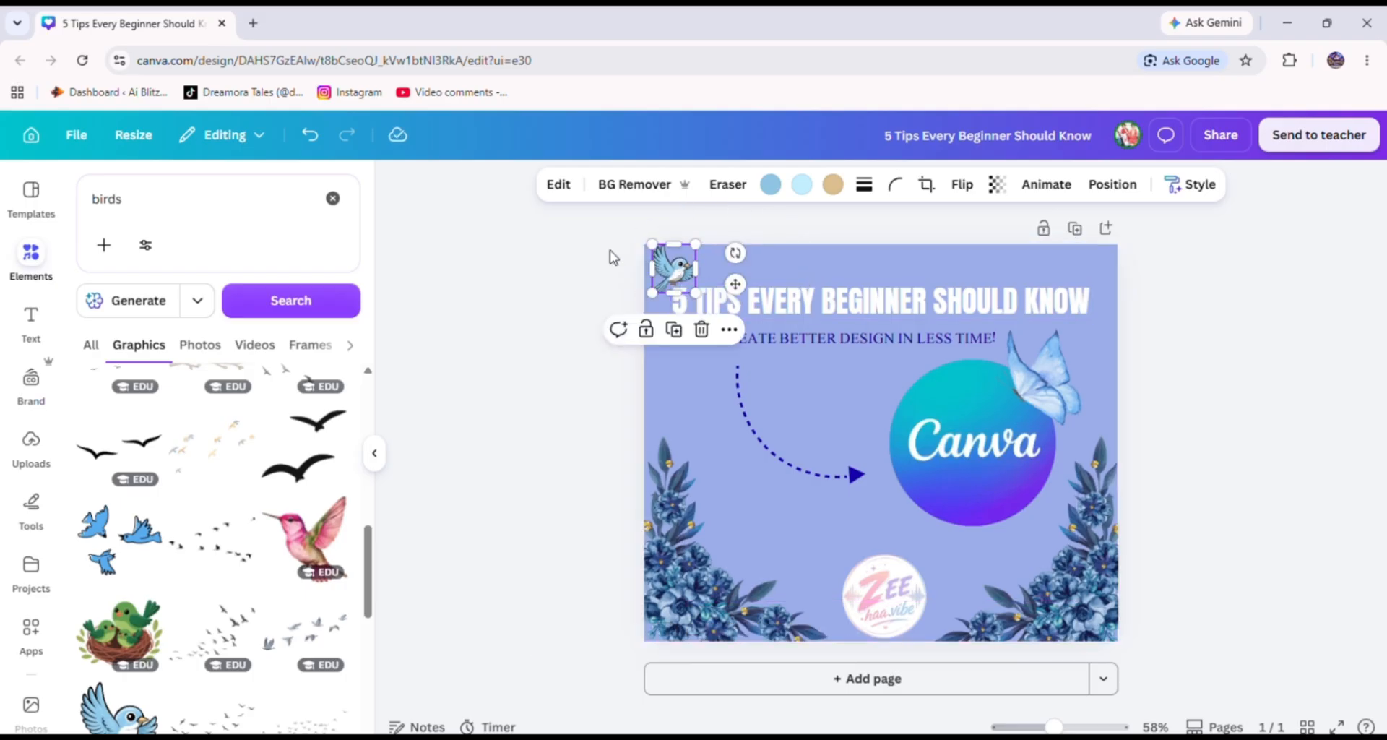
Bring the top-left cartoon bird in front of the title and nudge it into the corner.
{"action": "left_click", "coordinate": [589, 276]}
{"action": "mouse_move", "coordinate": [1054, 727]}
{"action": "left_mouse_down"}
{"action": "mouse_move", "coordinate": [1095, 726]}
{"action": "mouse_move", "coordinate": [1069, 727]}
{"action": "left_mouse_up"}
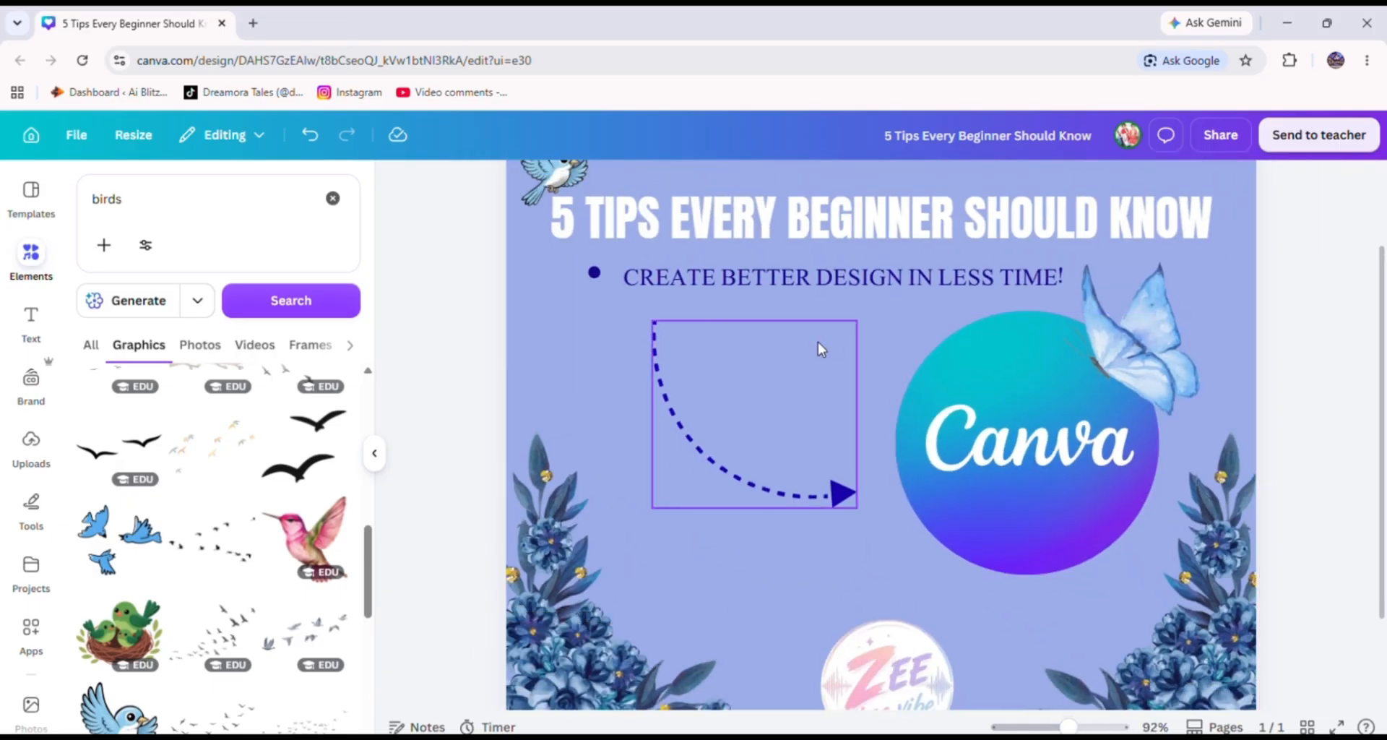
{"action": "scroll", "coordinate": [715, 354], "scroll_direction": "up", "scroll_amount": 3}
{"action": "left_click_drag", "start_coordinate": [570, 289], "coordinate": [571, 284]}
{"action": "right_click", "coordinate": [573, 285]}
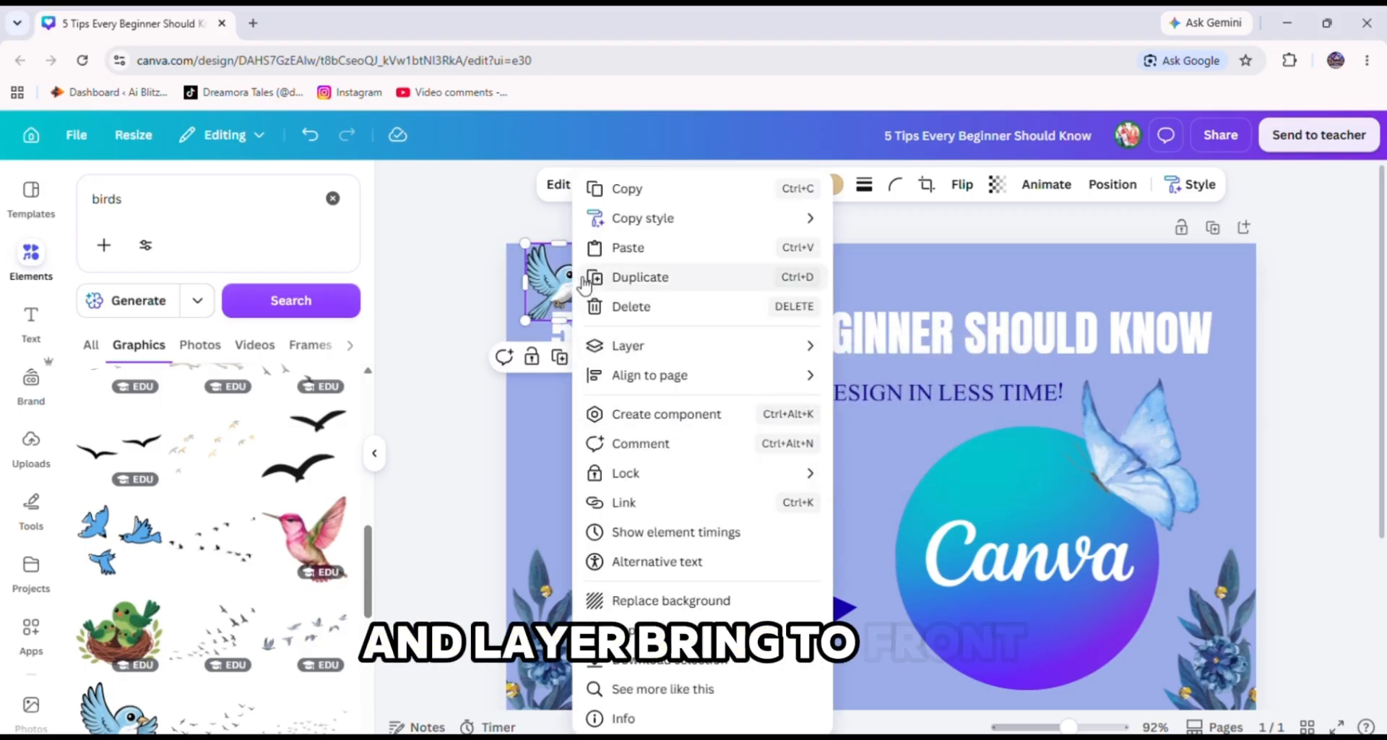
{"action": "left_click", "coordinate": [496, 276]}
{"action": "left_click_drag", "start_coordinate": [571, 284], "coordinate": [571, 281]}
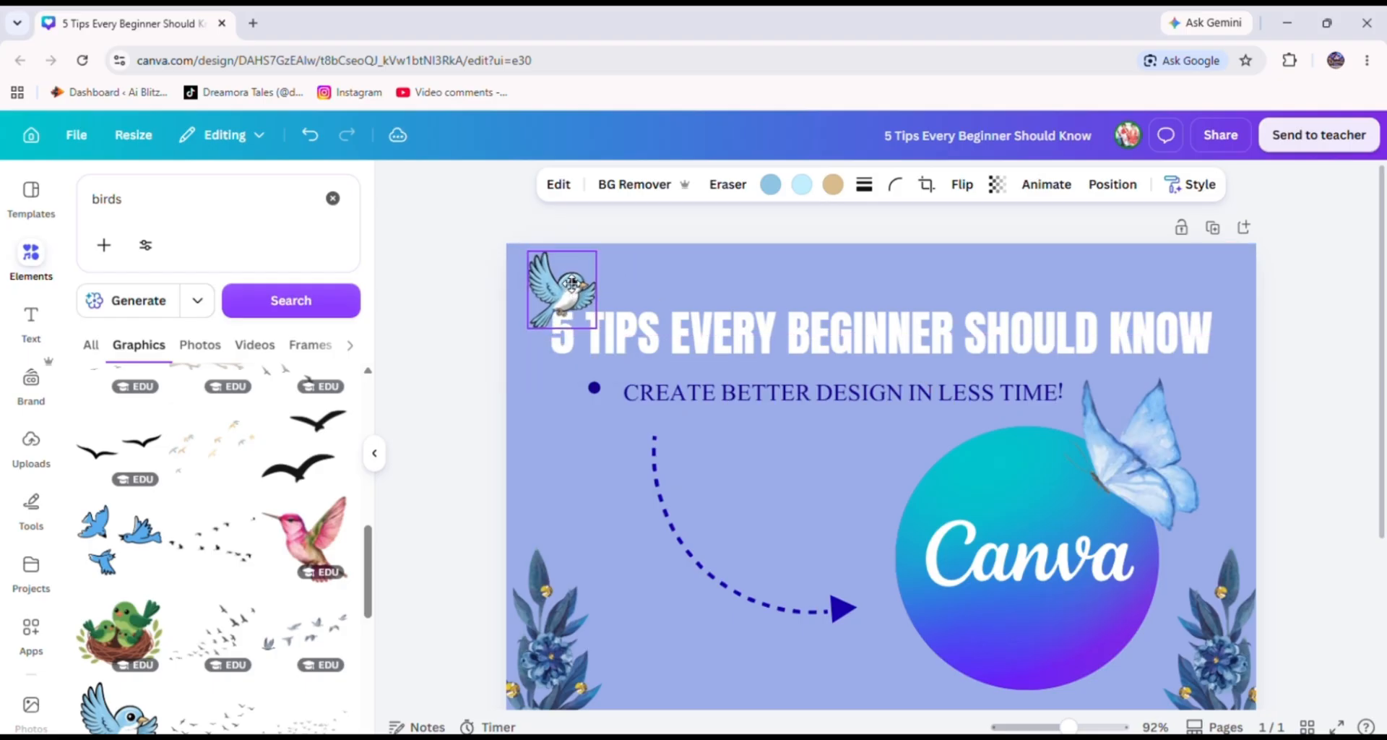
{"action": "left_click", "coordinate": [476, 304]}
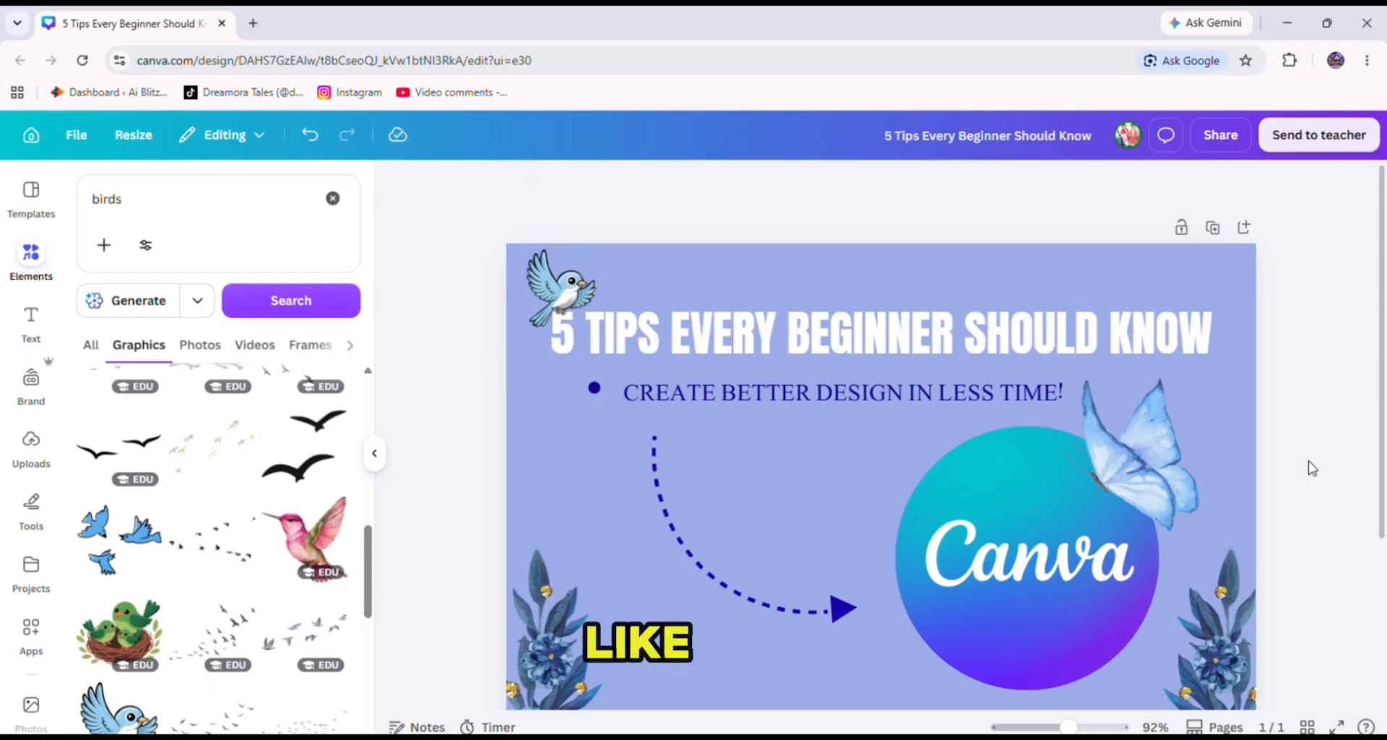
Add another blue cartoon bird, flip it horizontally, and place it in the design's top-right corner.
{"action": "scroll", "coordinate": [123, 650], "scroll_direction": "down", "scroll_amount": 1}
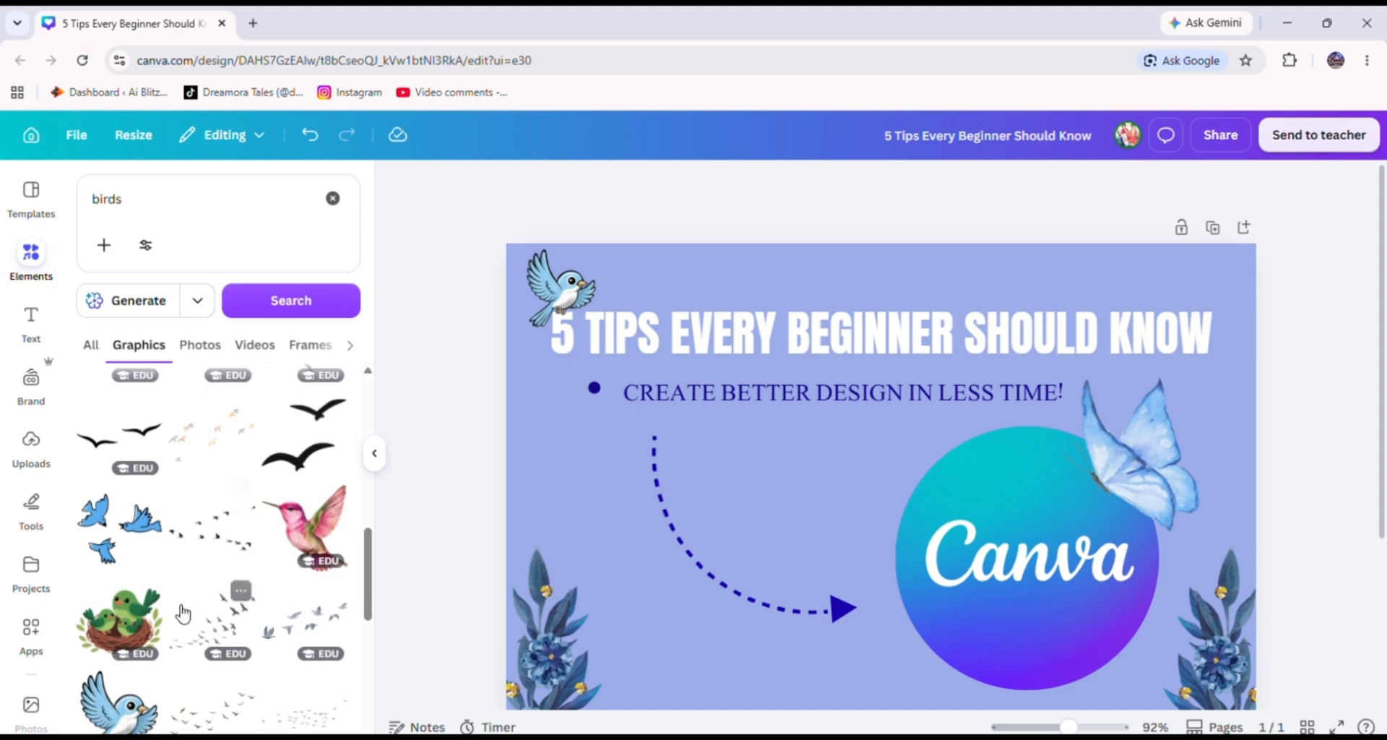
{"action": "left_click", "coordinate": [130, 658]}
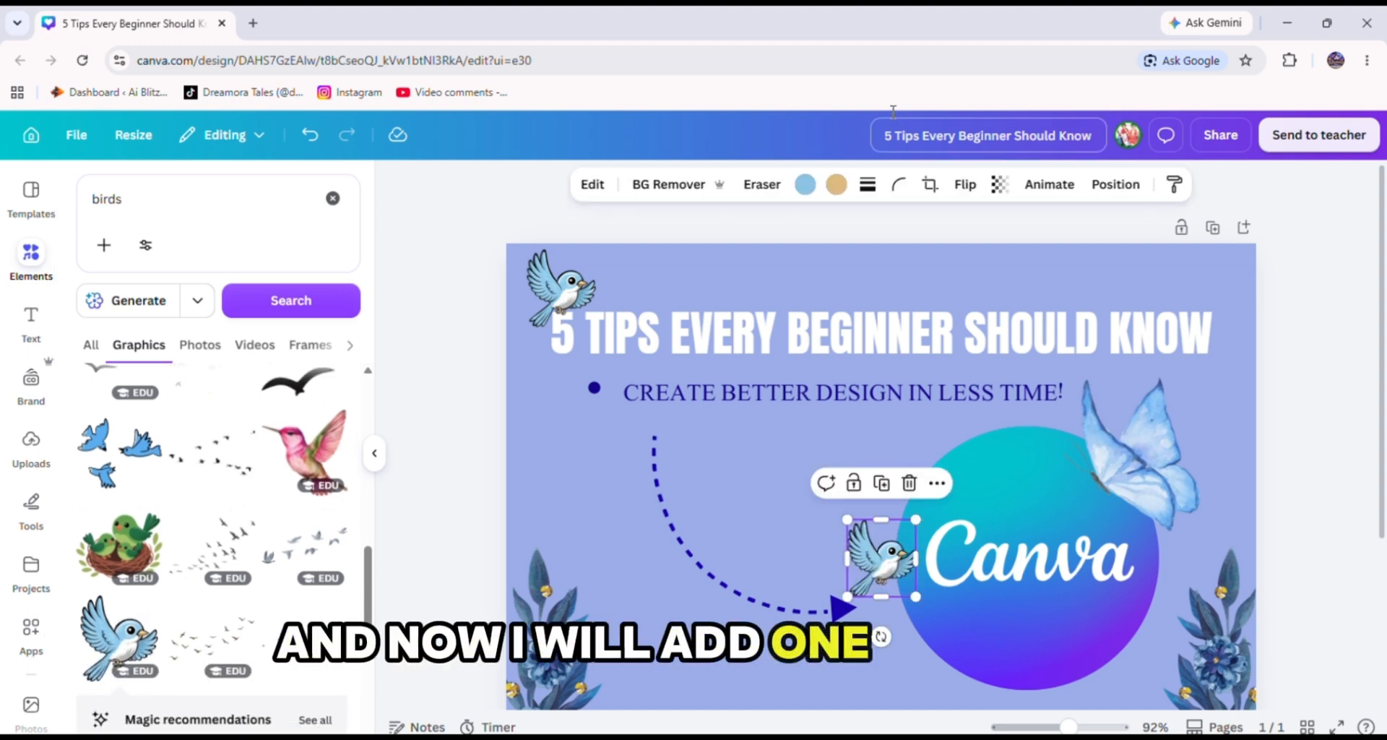
{"action": "left_click", "coordinate": [968, 188]}
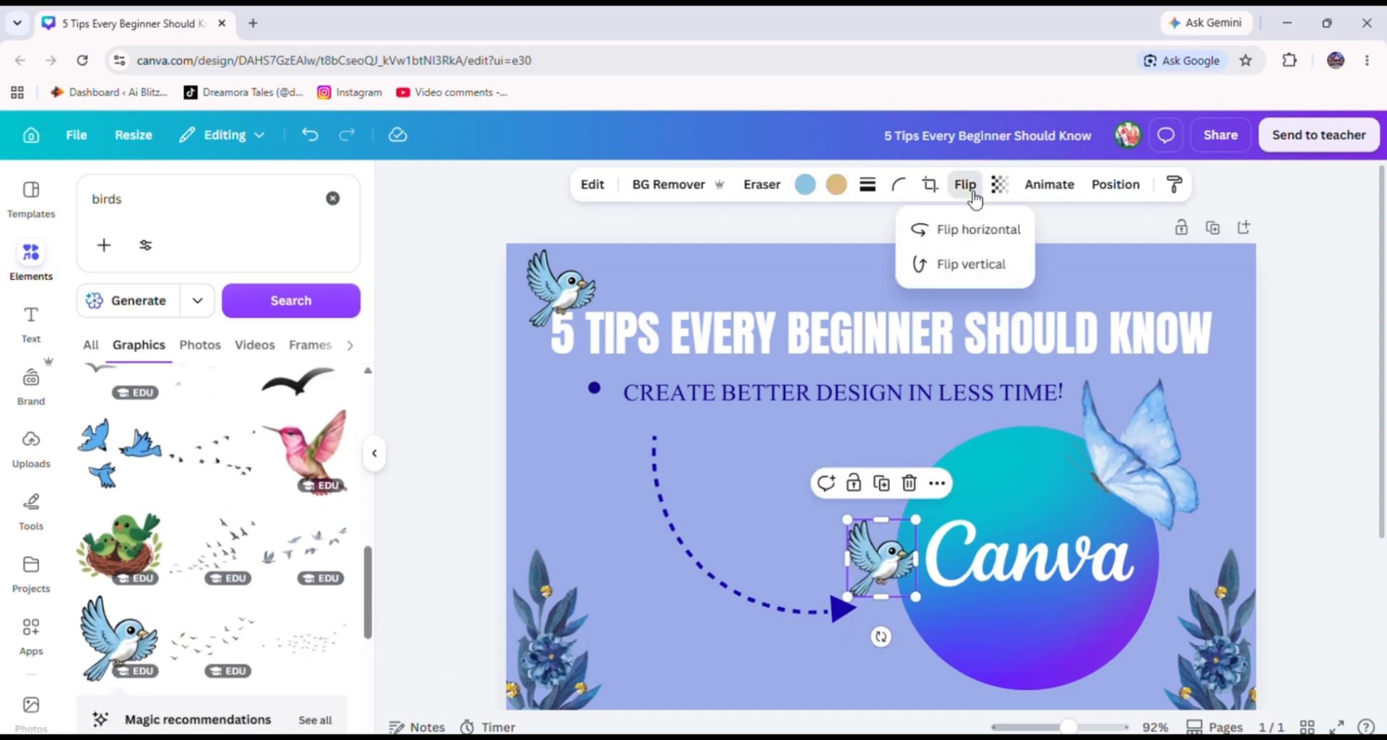
{"action": "left_click", "coordinate": [991, 230]}
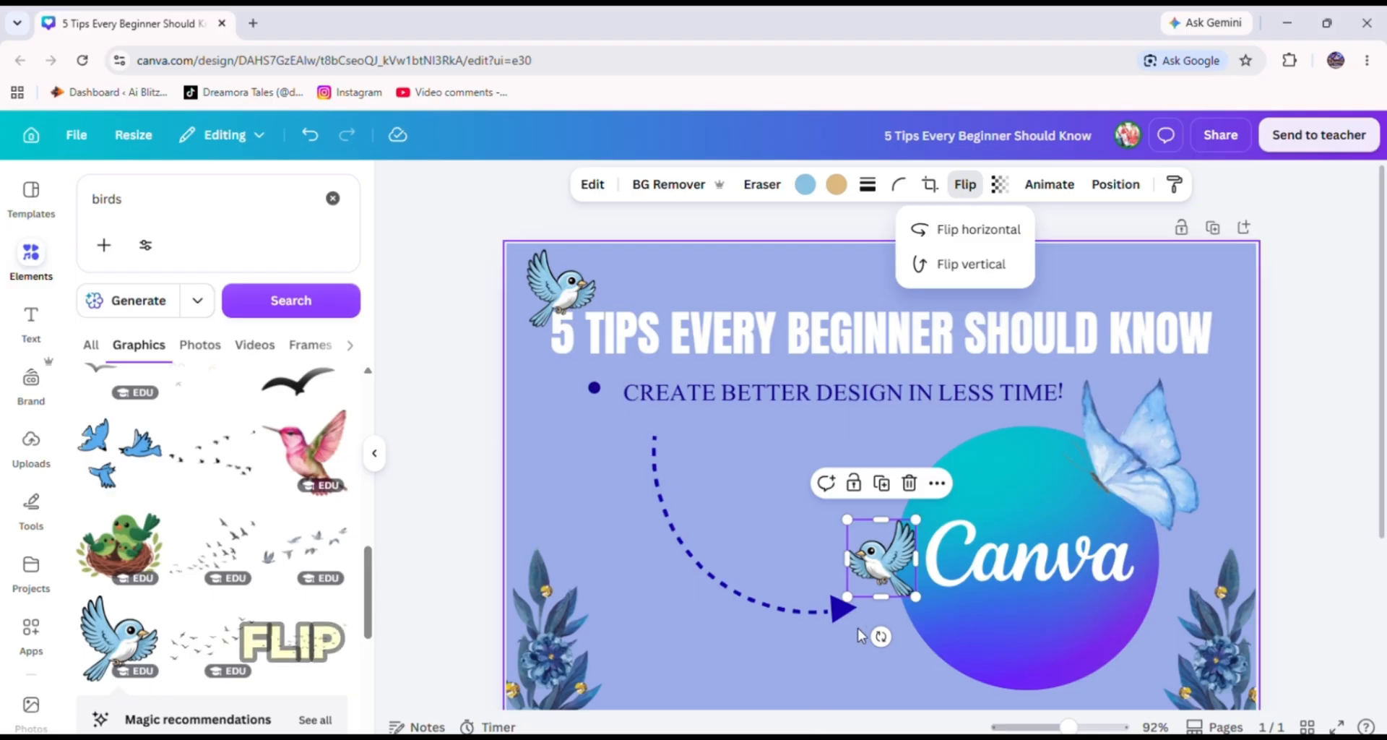
{"action": "left_click_drag", "start_coordinate": [881, 556], "coordinate": [1201, 288]}
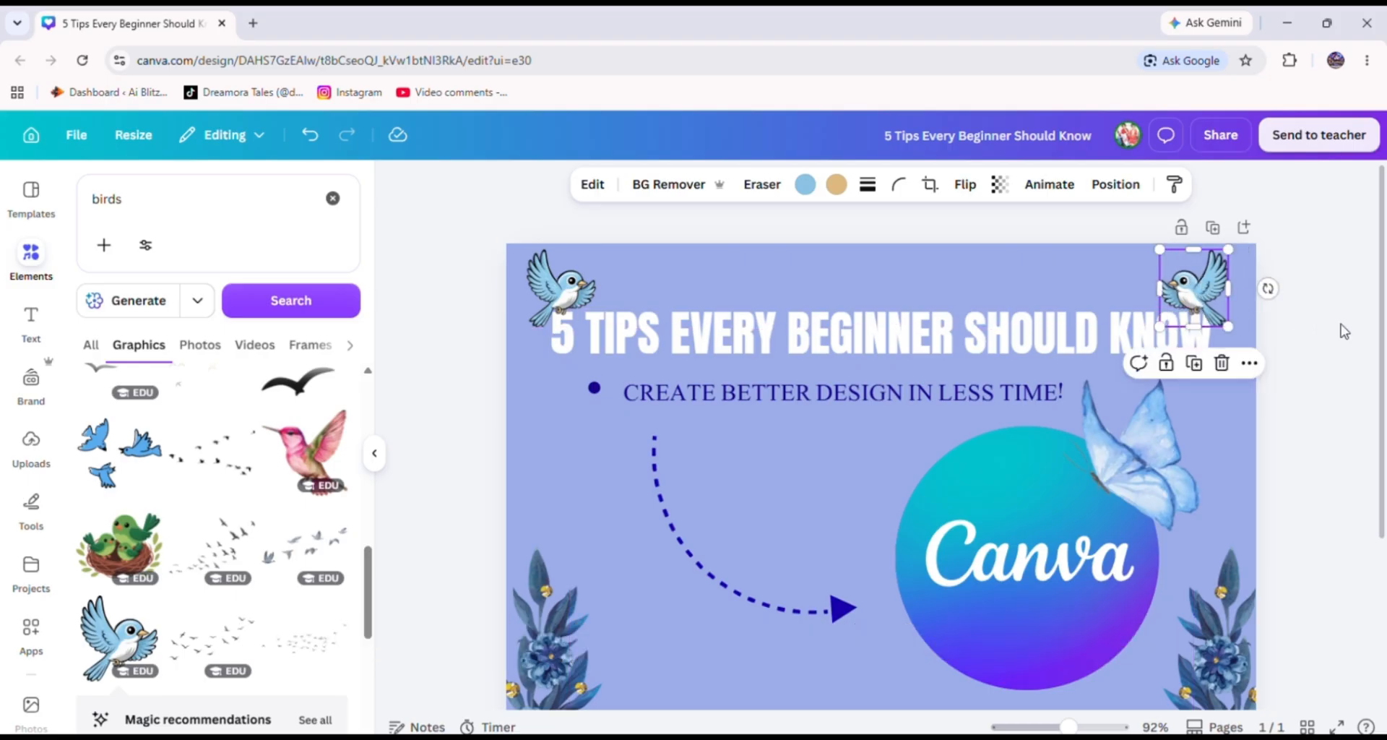
{"action": "left_click", "coordinate": [1341, 328]}
Search the graphics for douted row.
{"action": "scroll", "coordinate": [259, 522], "scroll_direction": "down", "scroll_amount": 10}
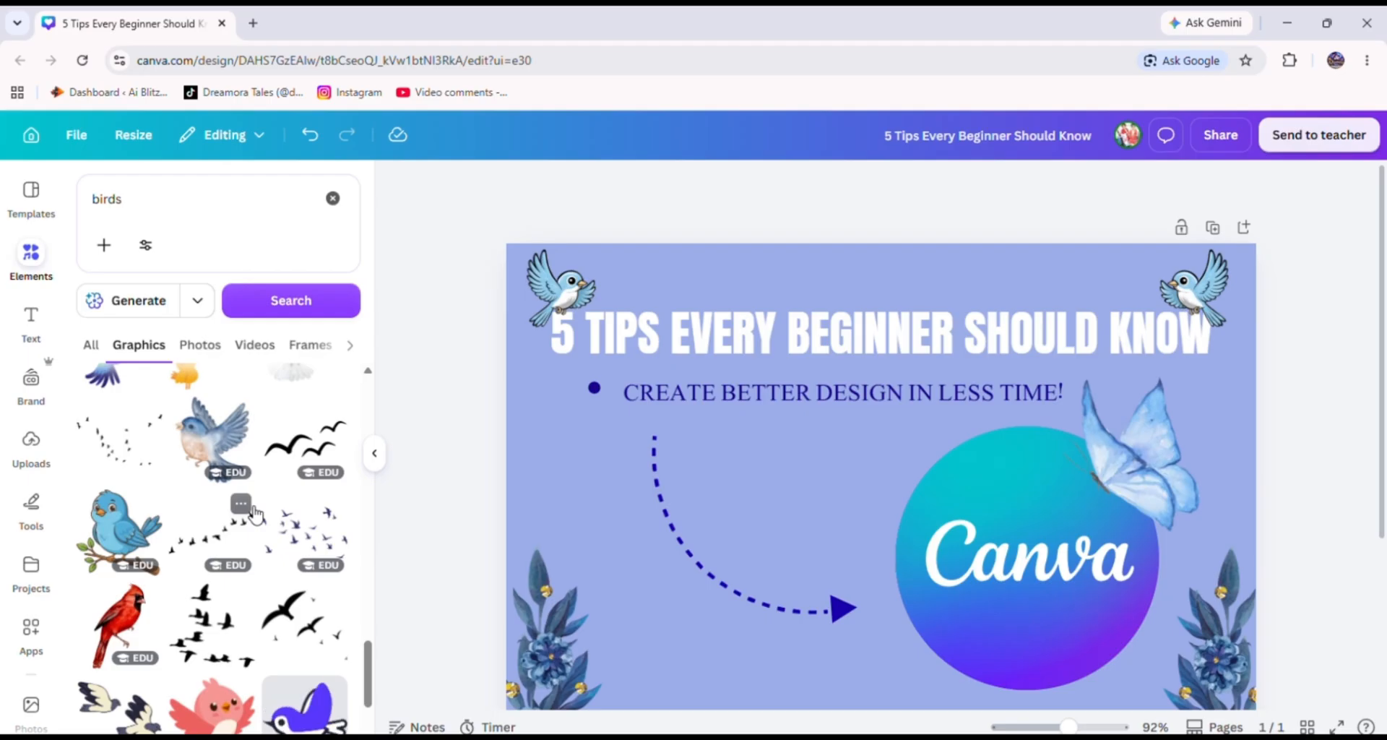
{"action": "scroll", "coordinate": [254, 513], "scroll_direction": "down", "scroll_amount": 5}
{"action": "left_click", "coordinate": [210, 193]}
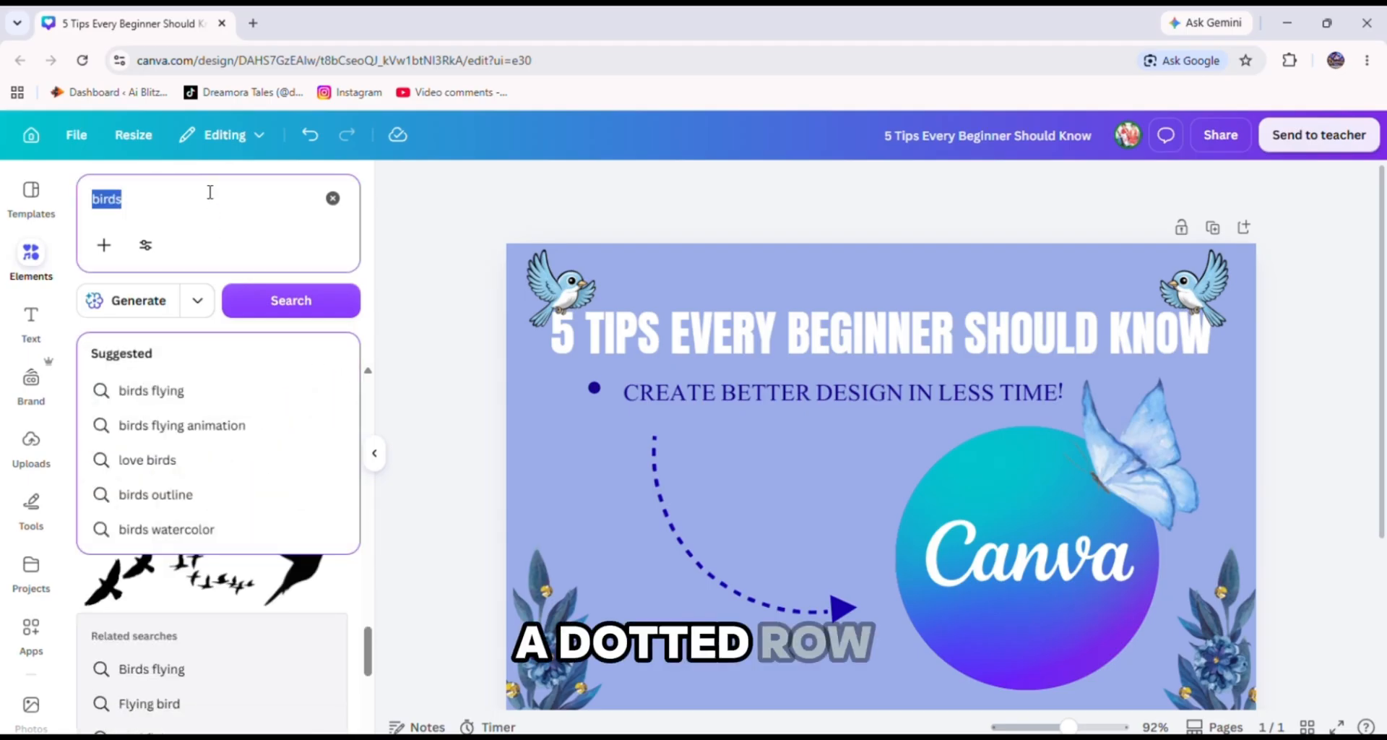
{"action": "type", "text": "do"}
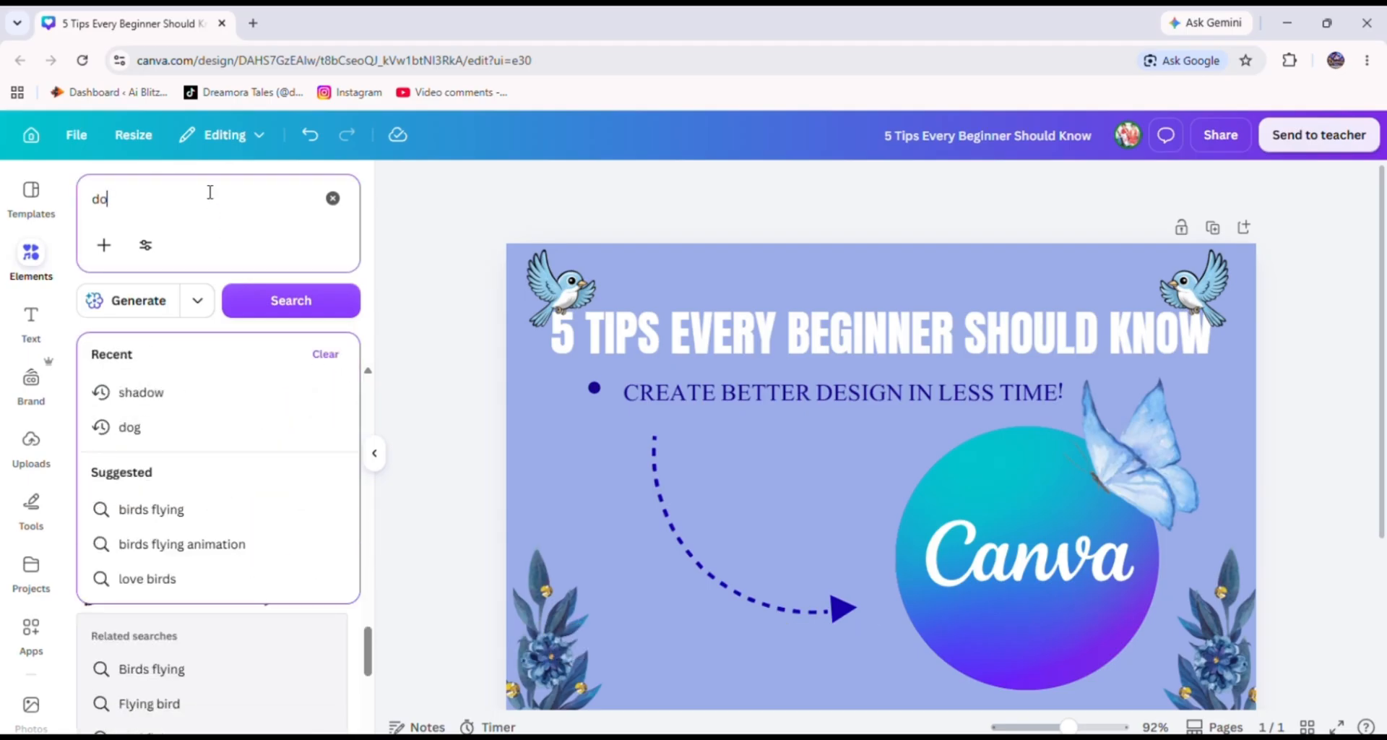
{"action": "type", "text": "uted row"}
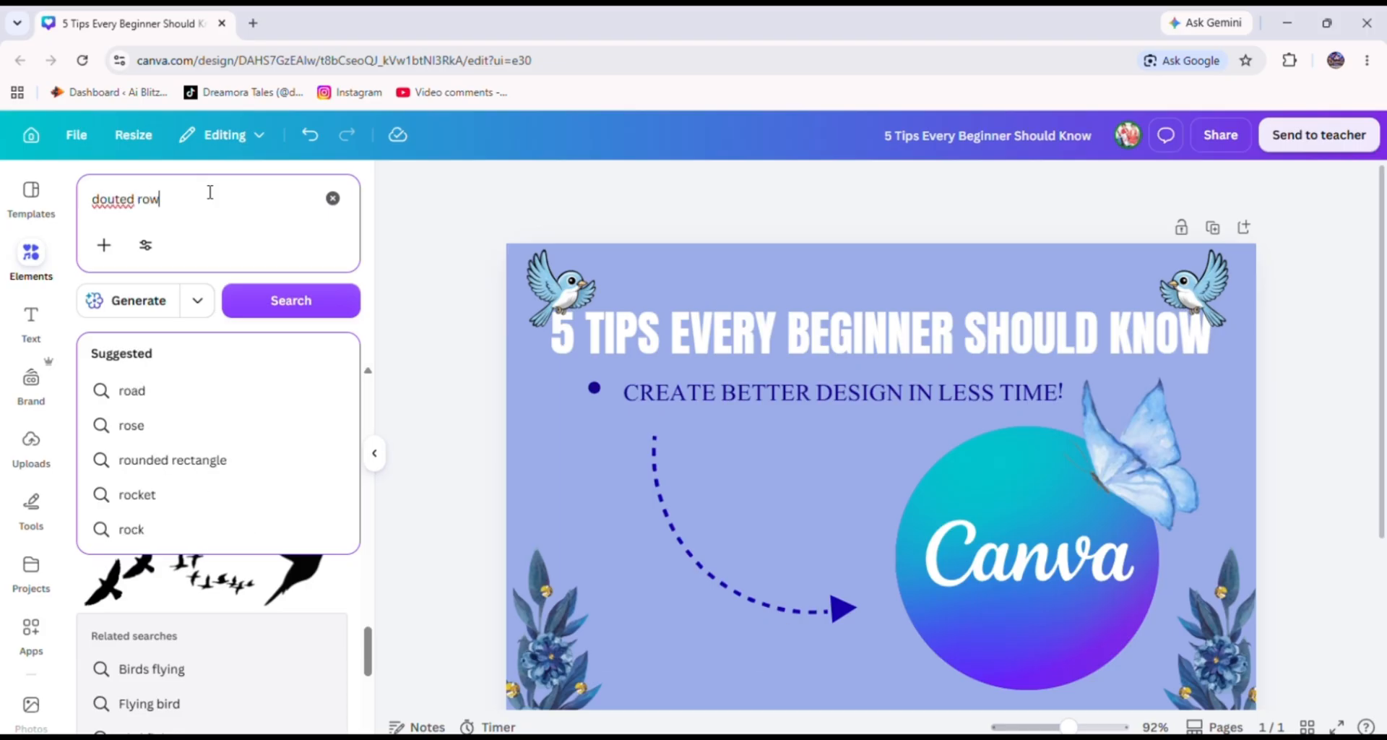
{"action": "key", "text": "Return"}
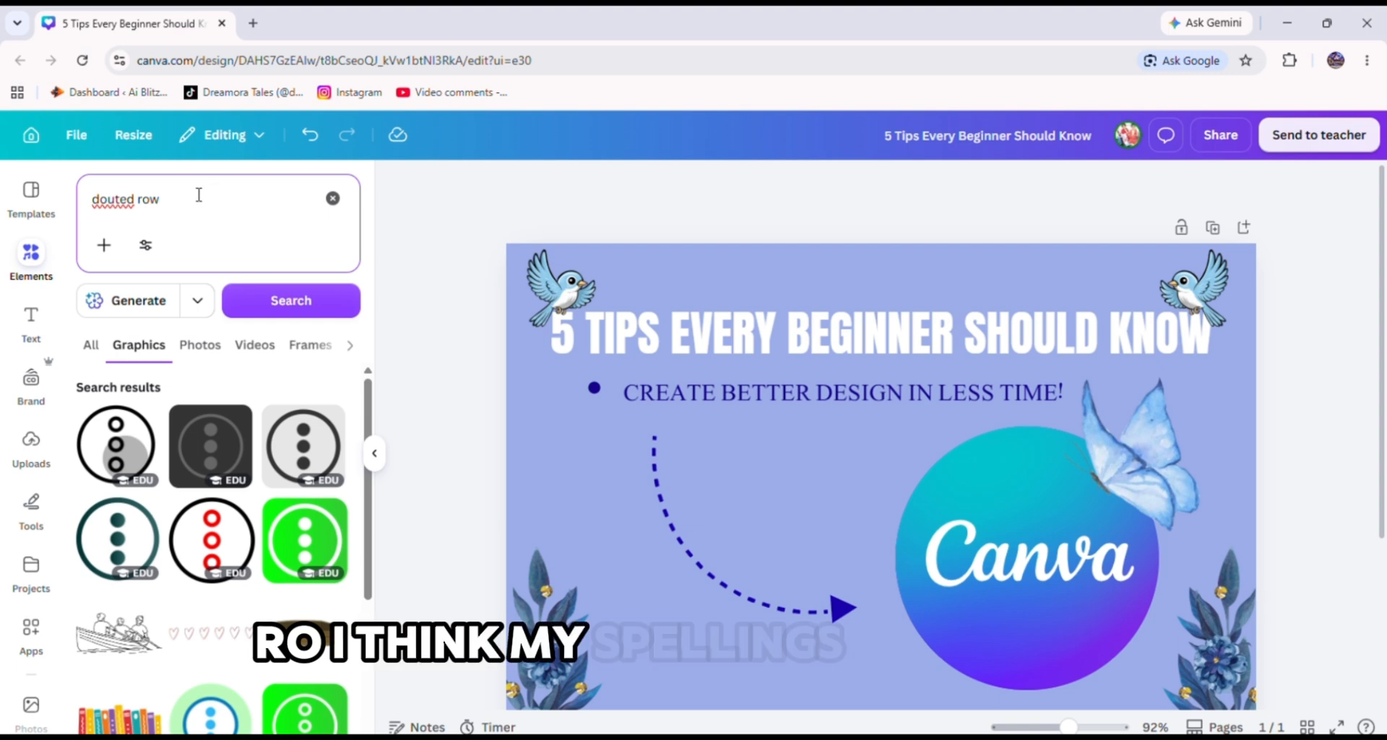
{"action": "right_click", "coordinate": [121, 196]}
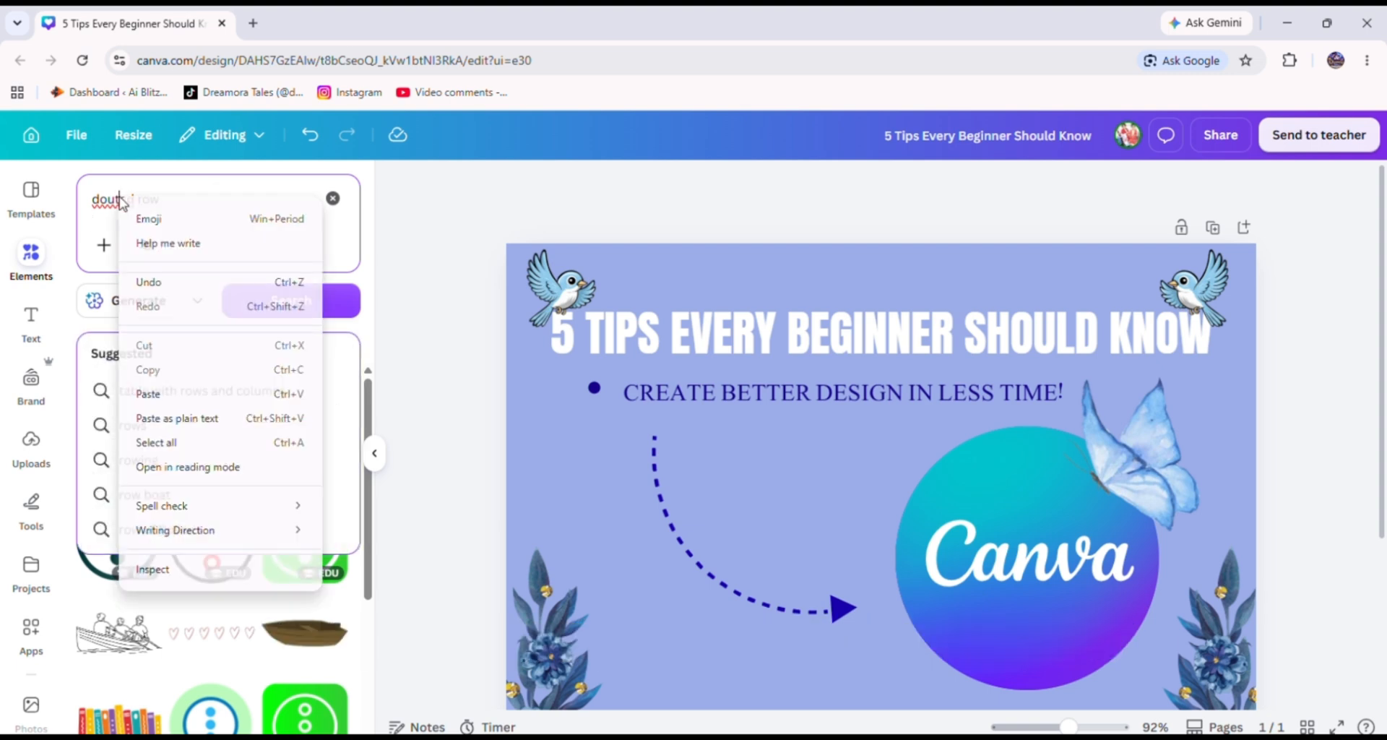
{"action": "left_click", "coordinate": [108, 199]}
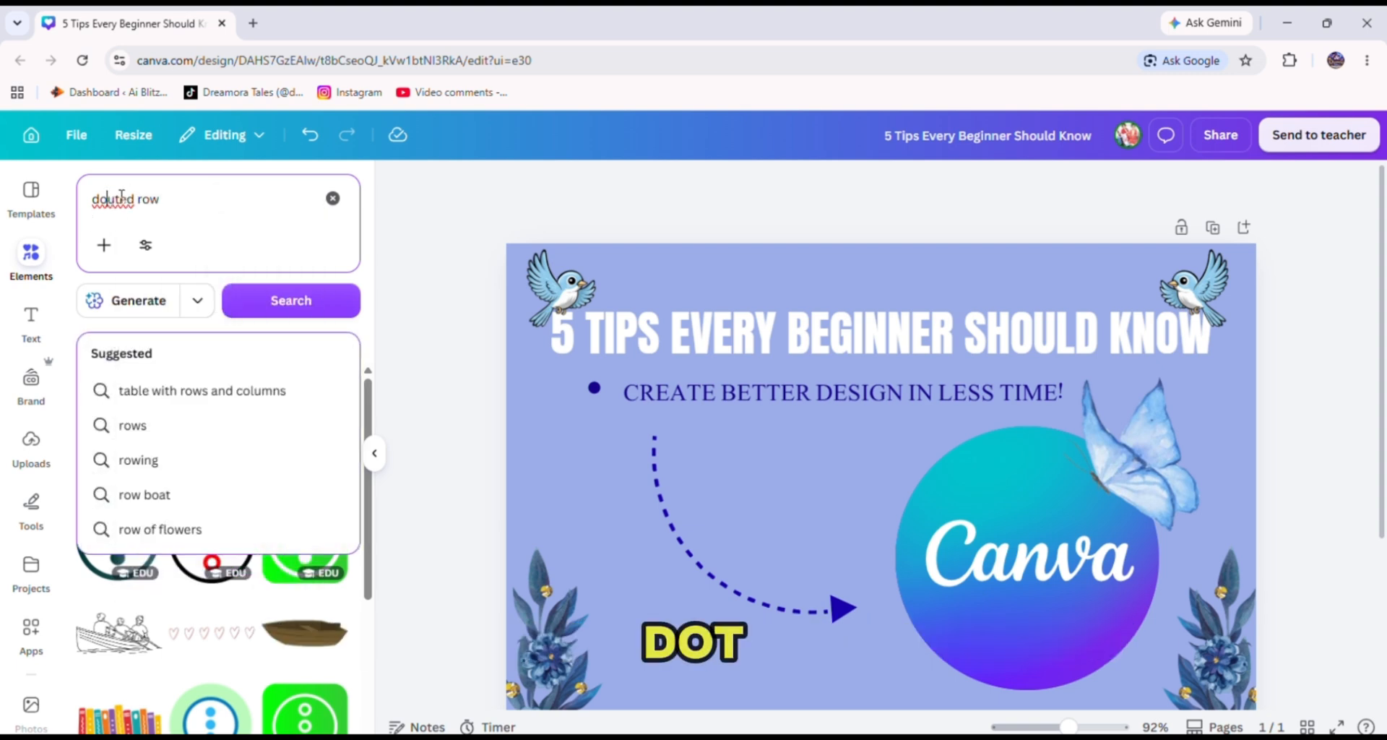
Replace the search and search the graphics for double arrow instead.
{"action": "key", "text": "BackSpace"}
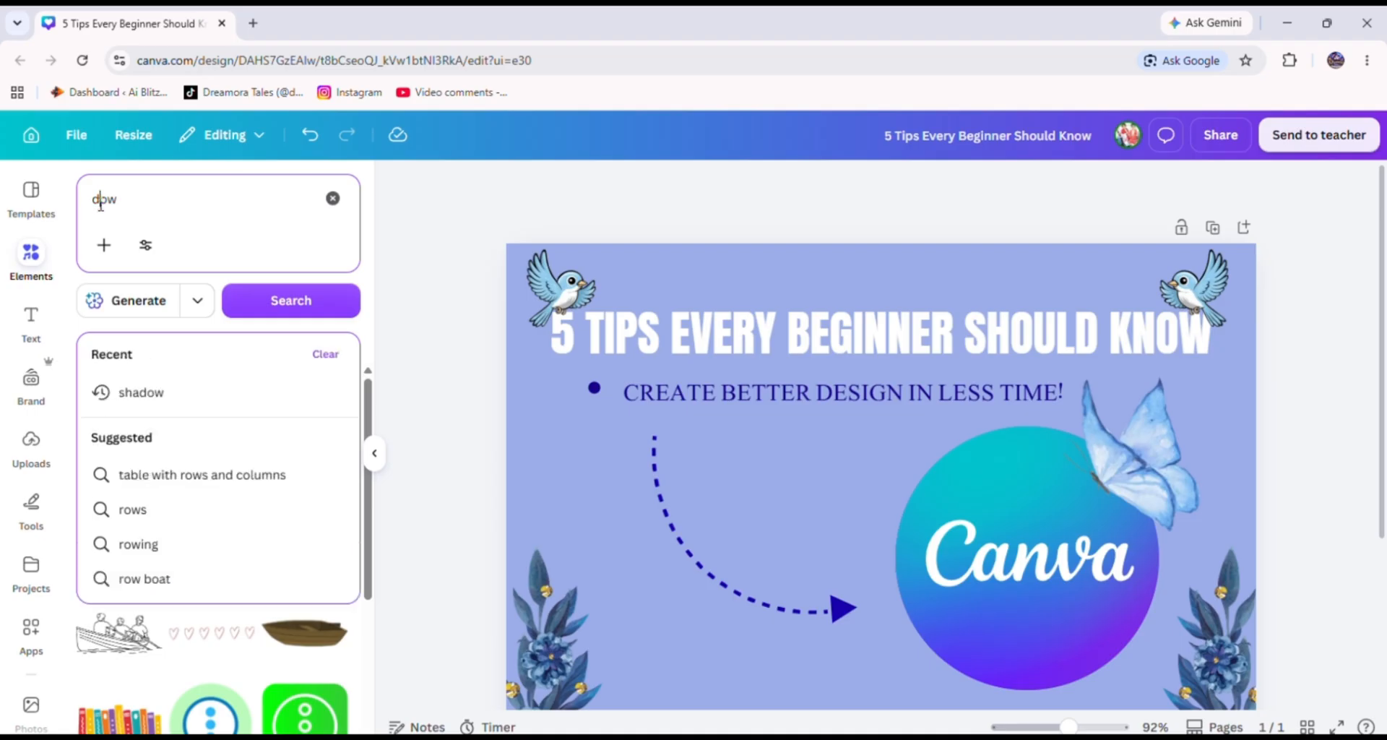
{"action": "key", "text": "BackSpace"}
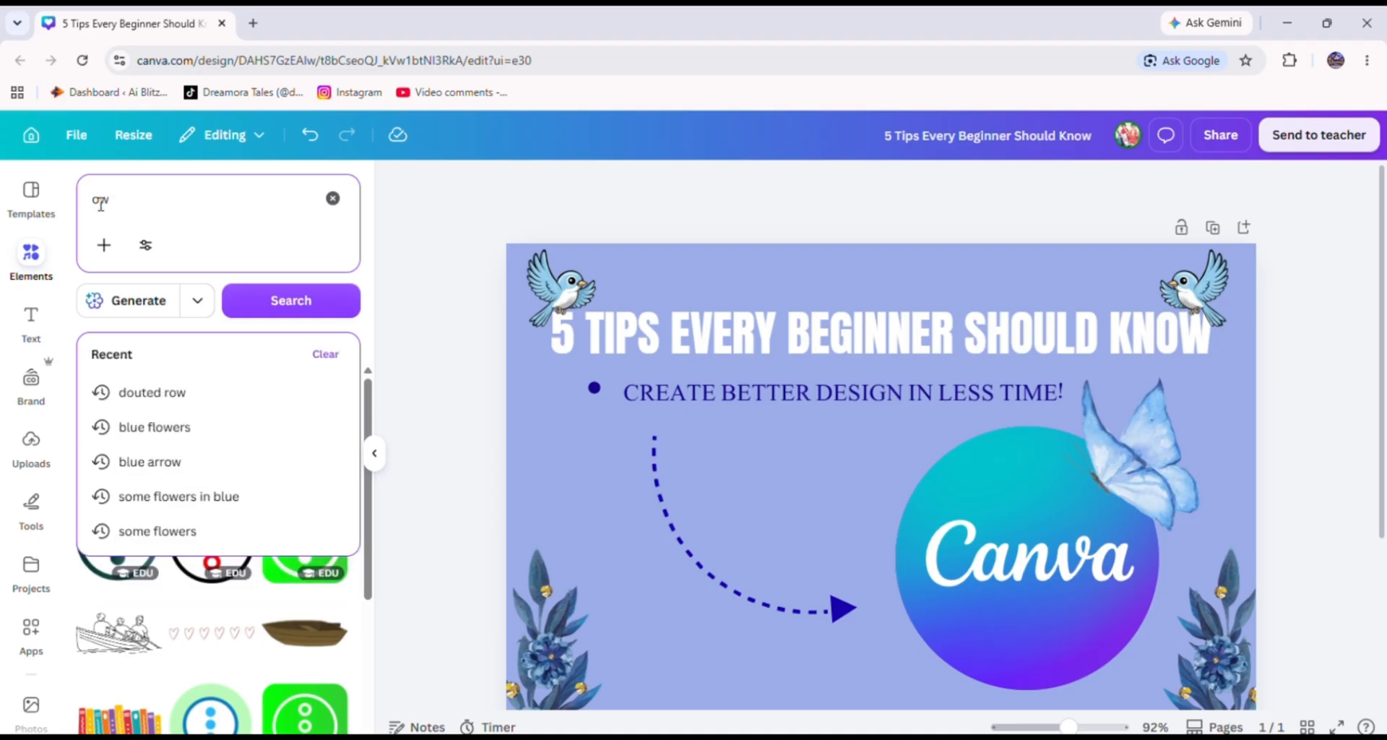
{"action": "left_click", "coordinate": [176, 210]}
{"action": "left_click", "coordinate": [165, 209]}
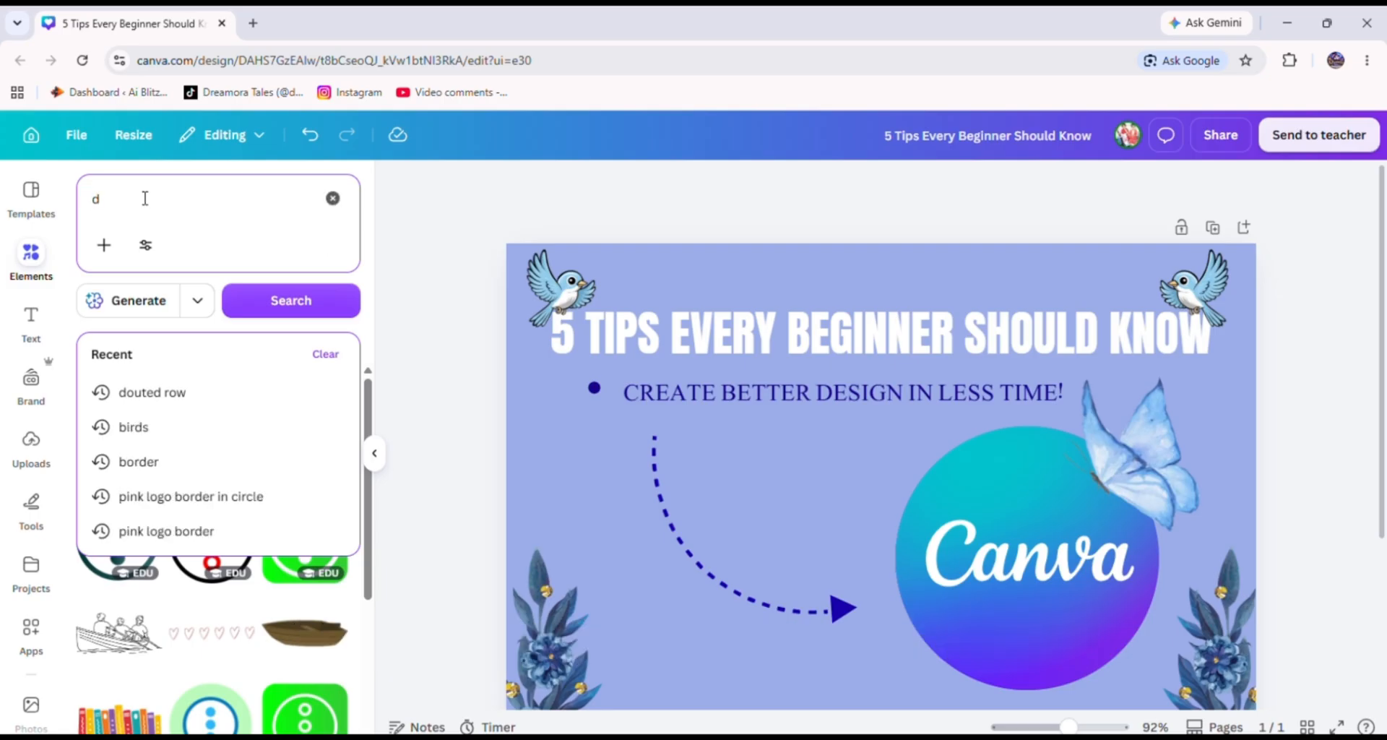
{"action": "type", "text": "dou"}
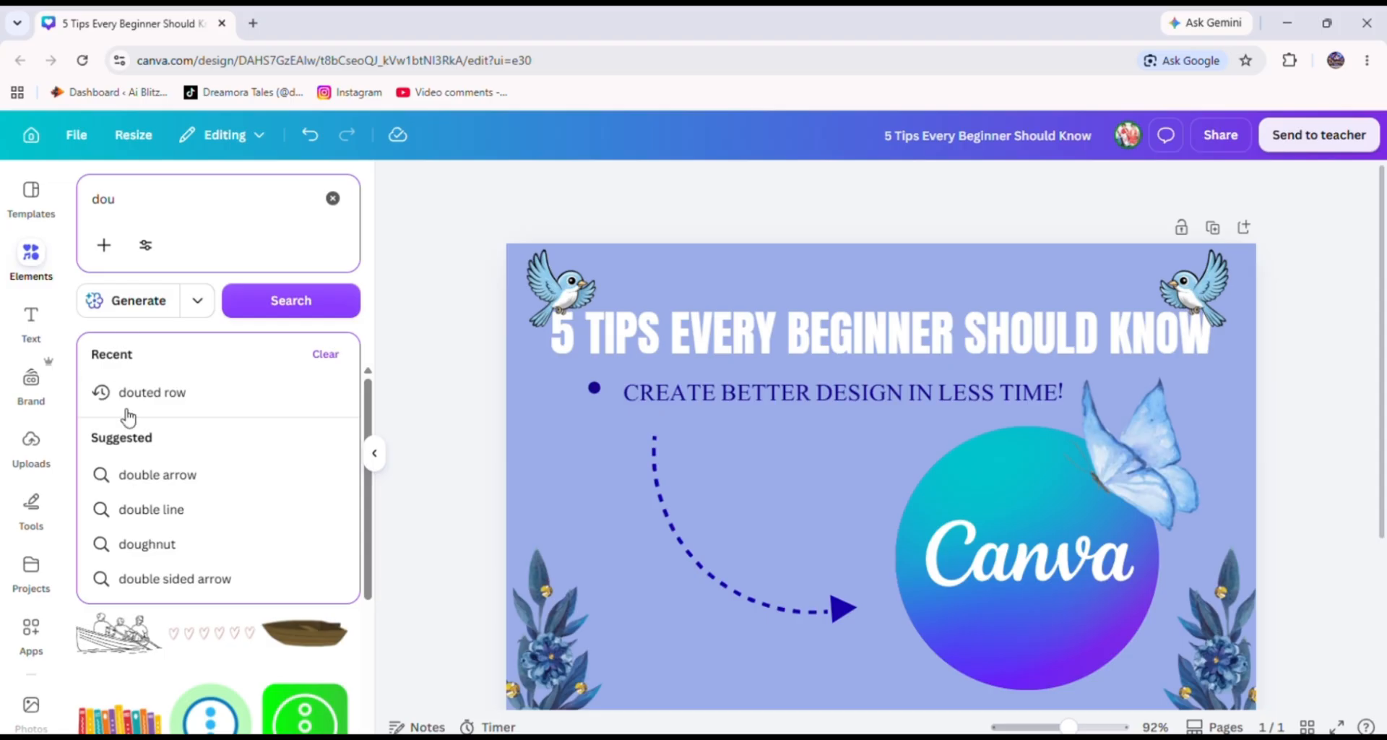
{"action": "left_click", "coordinate": [154, 474]}
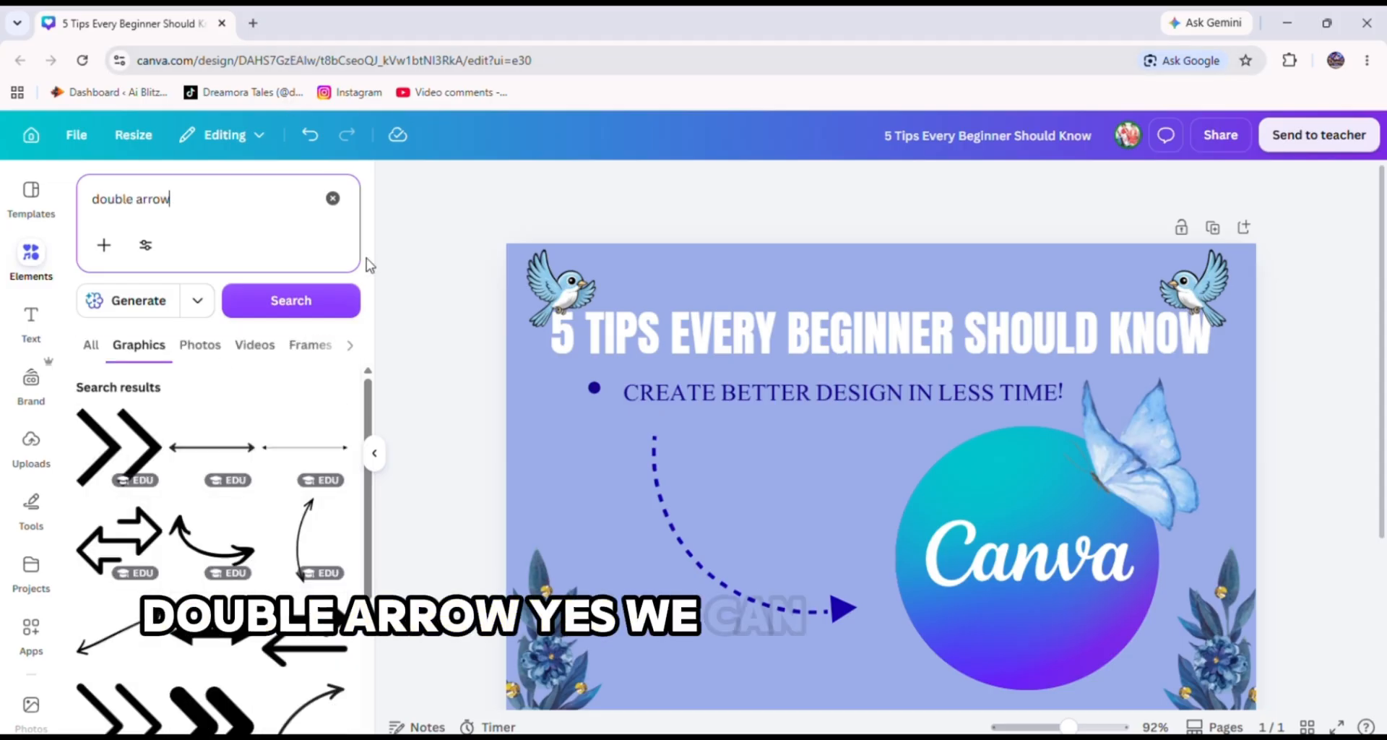
Nudge the subtitle line down slightly, trying and then removing a thick black double arrow above it.
{"action": "left_click_drag", "start_coordinate": [211, 447], "coordinate": [891, 371]}
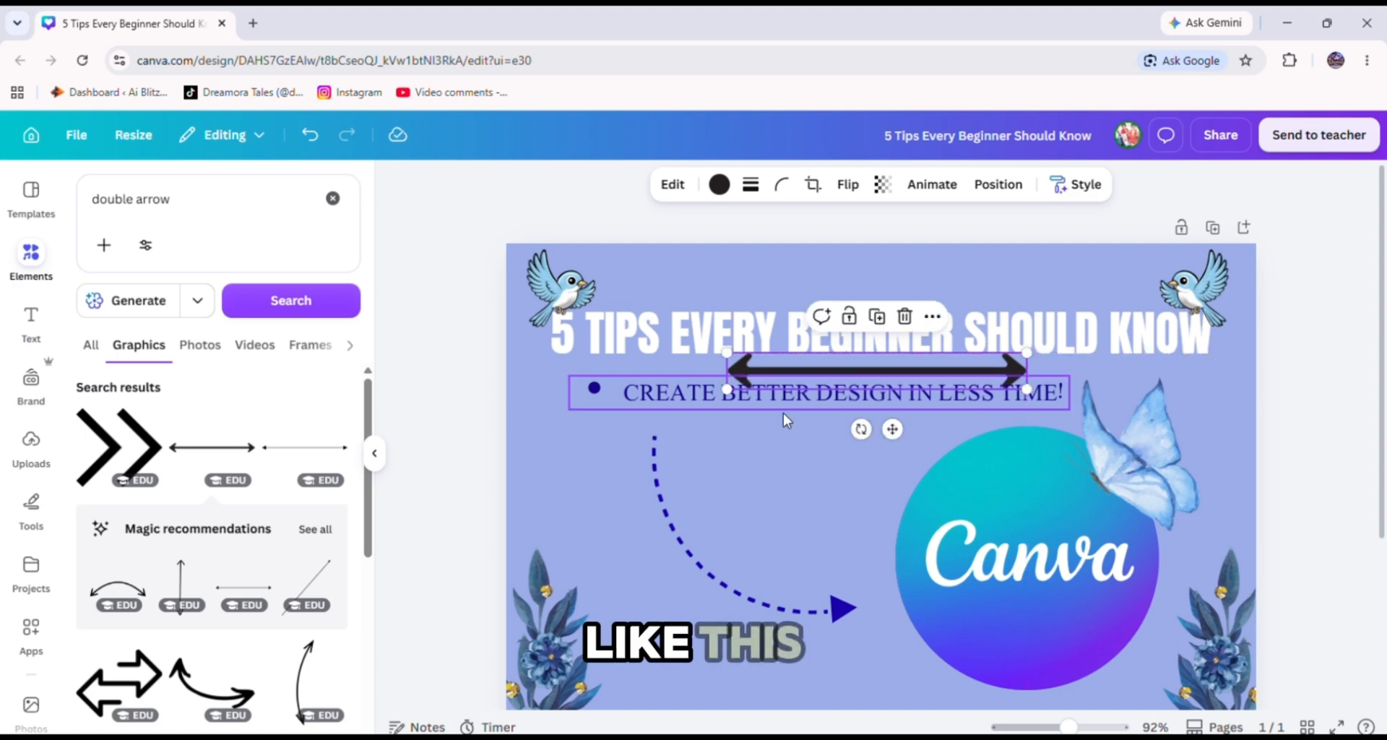
{"action": "left_click", "coordinate": [690, 401]}
{"action": "left_click_drag", "start_coordinate": [690, 401], "coordinate": [692, 410]}
{"action": "left_click", "coordinate": [752, 377]}
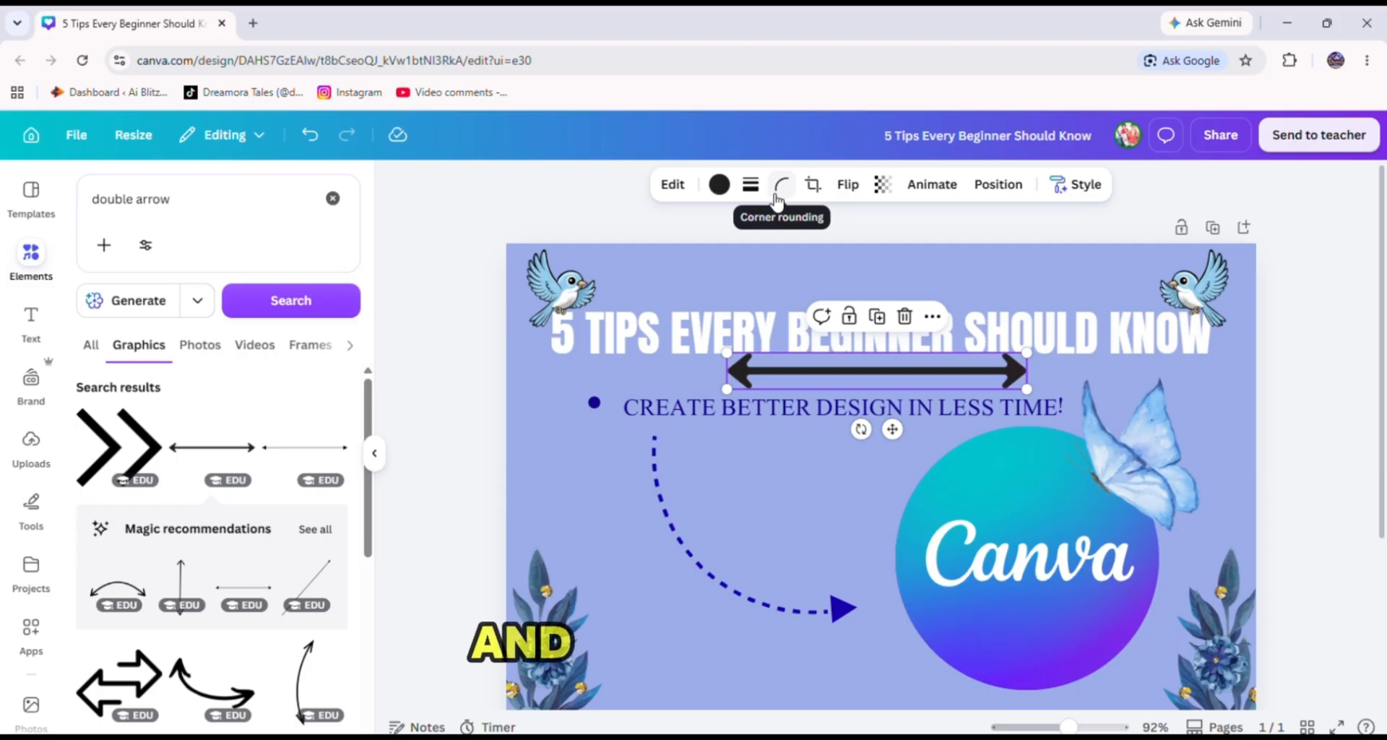
{"action": "left_click_drag", "start_coordinate": [838, 370], "coordinate": [211, 484]}
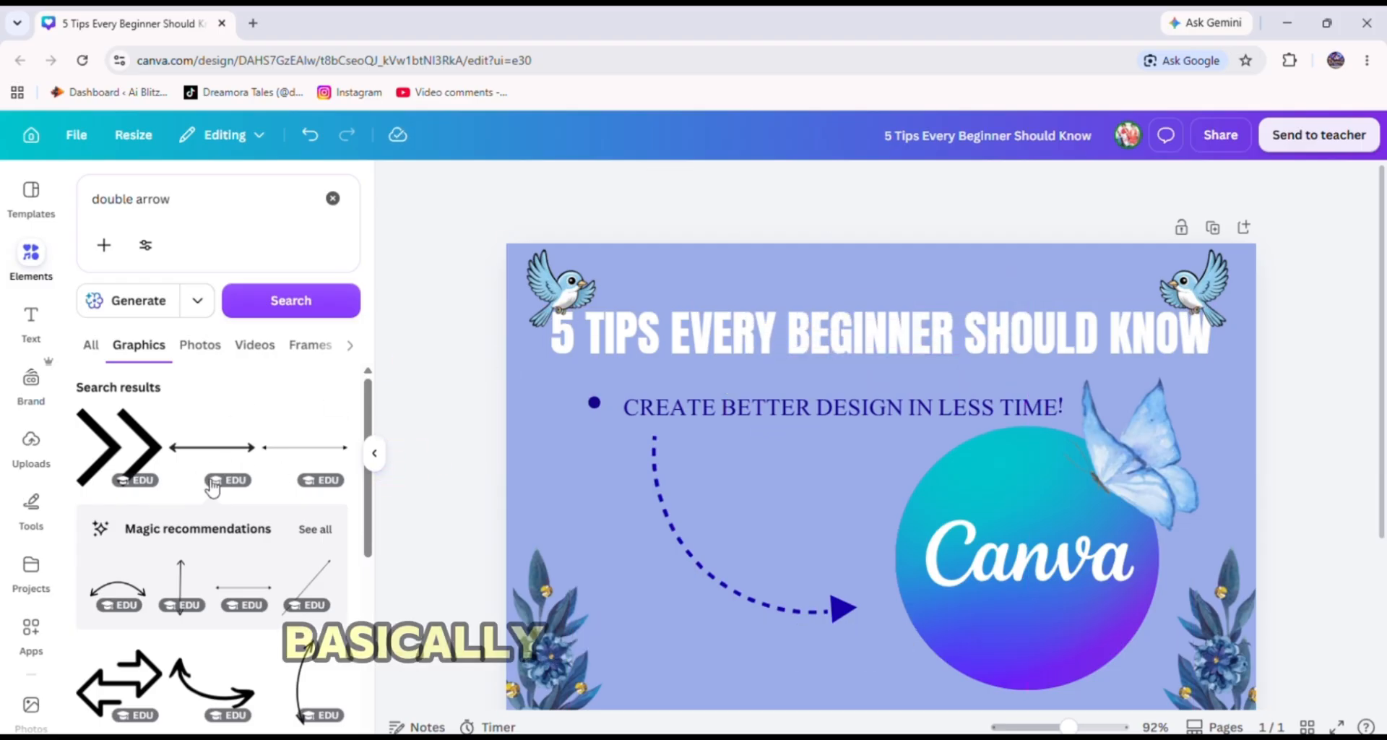
Add a thin black double arrow and stretch it across the top edge between the two birds.
{"action": "left_click", "coordinate": [291, 456]}
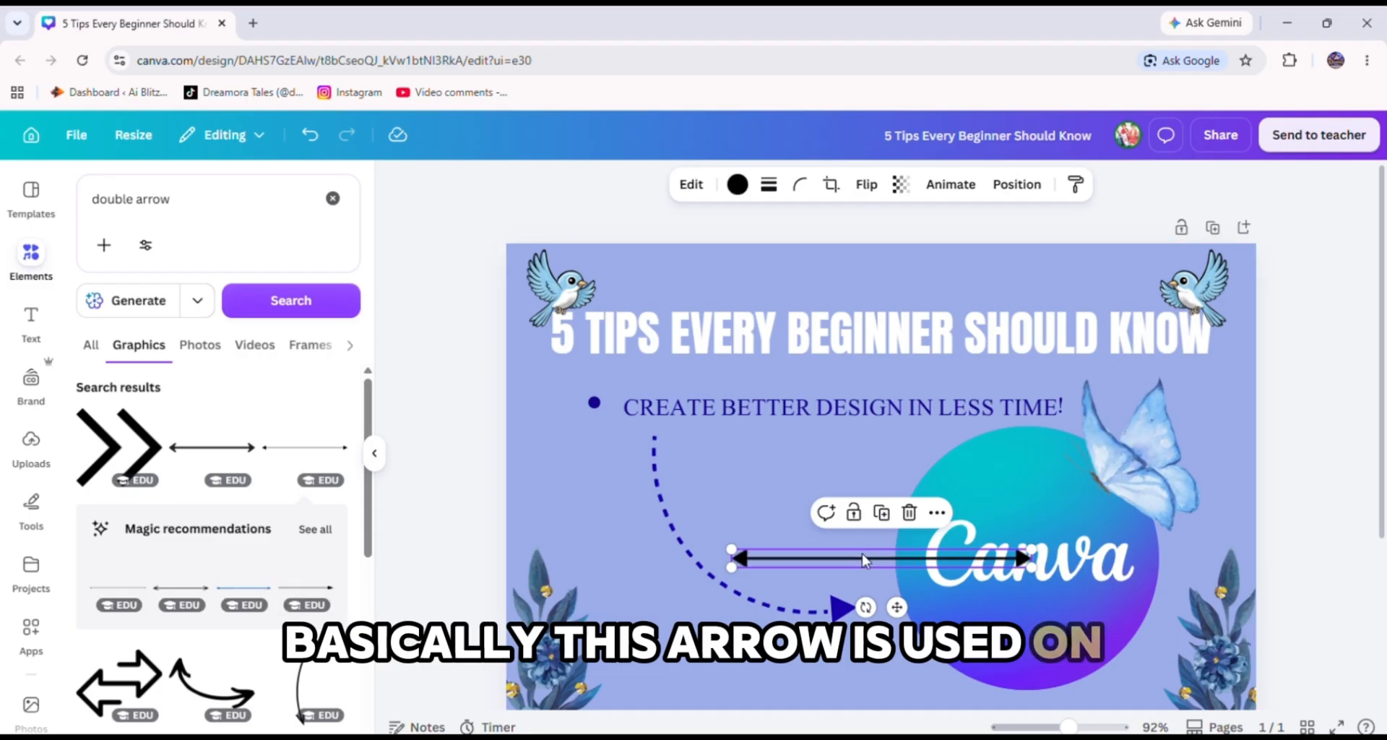
{"action": "left_click_drag", "start_coordinate": [860, 551], "coordinate": [849, 282]}
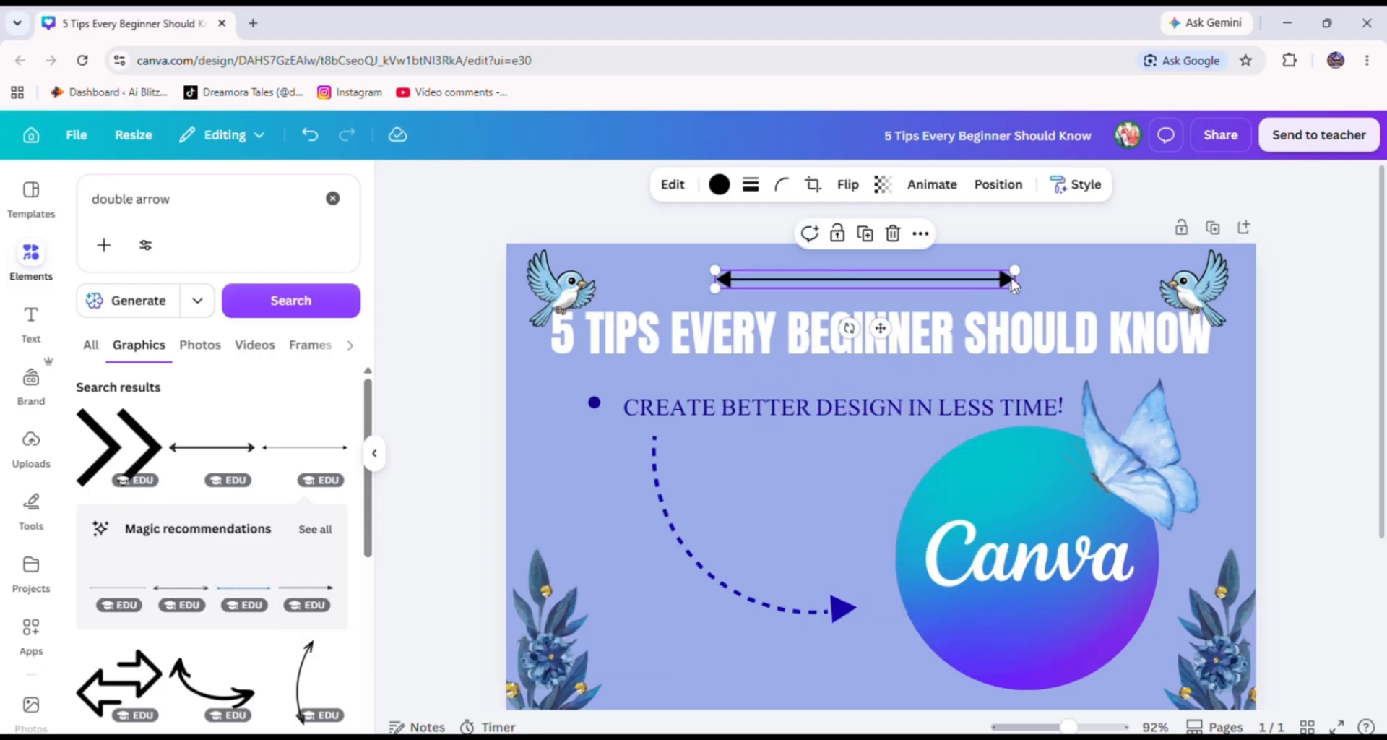
{"action": "left_click_drag", "start_coordinate": [1015, 280], "coordinate": [1127, 284]}
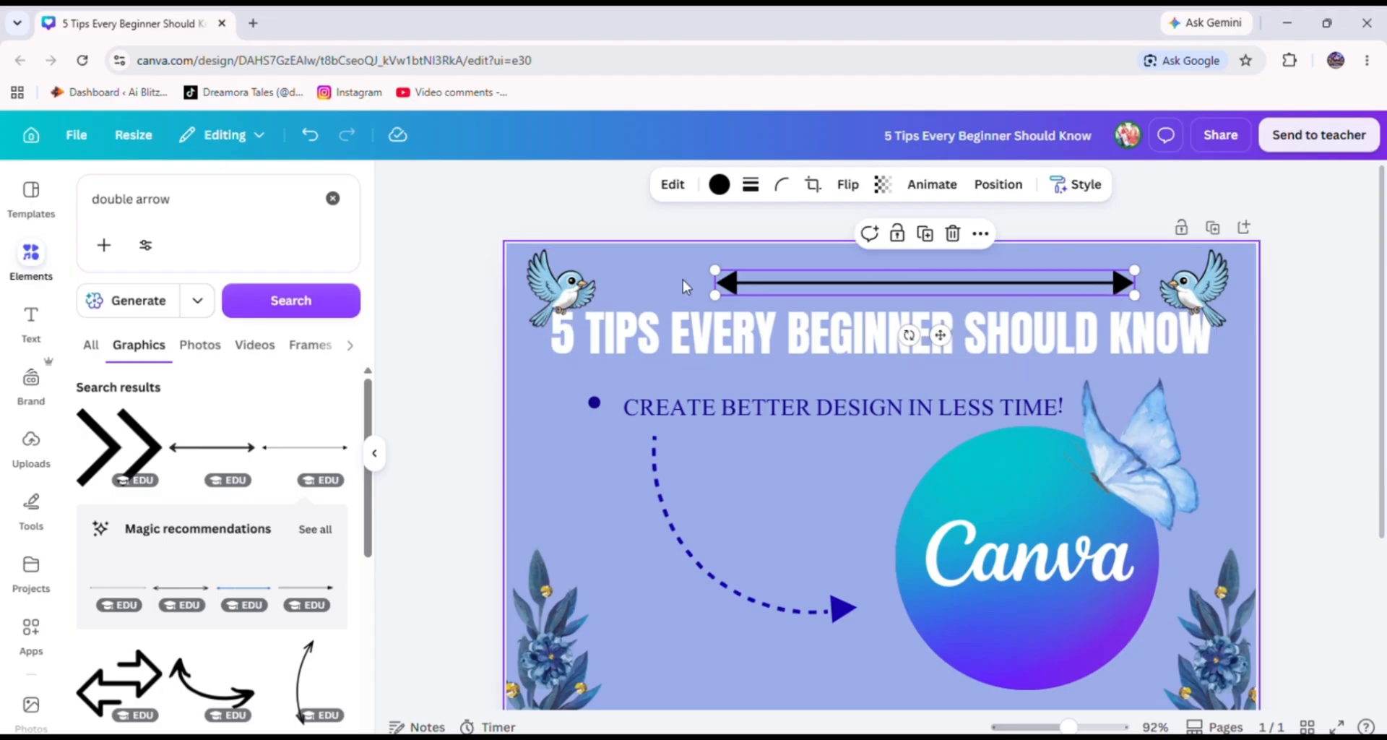
{"action": "left_click_drag", "start_coordinate": [713, 294], "coordinate": [626, 289]}
{"action": "left_click_drag", "start_coordinate": [735, 288], "coordinate": [730, 276]}
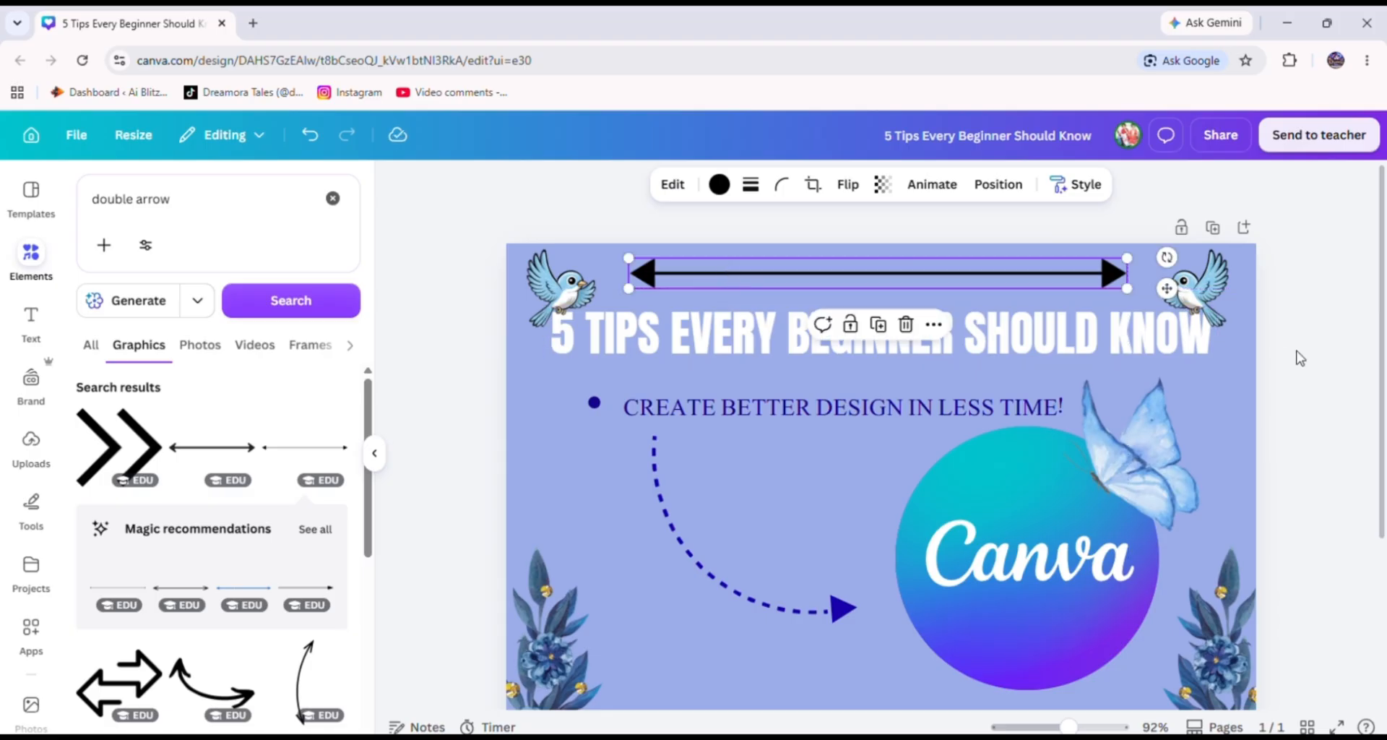
Zoom out to review the whole design and browse the double arrow results.
{"action": "left_click", "coordinate": [1038, 726]}
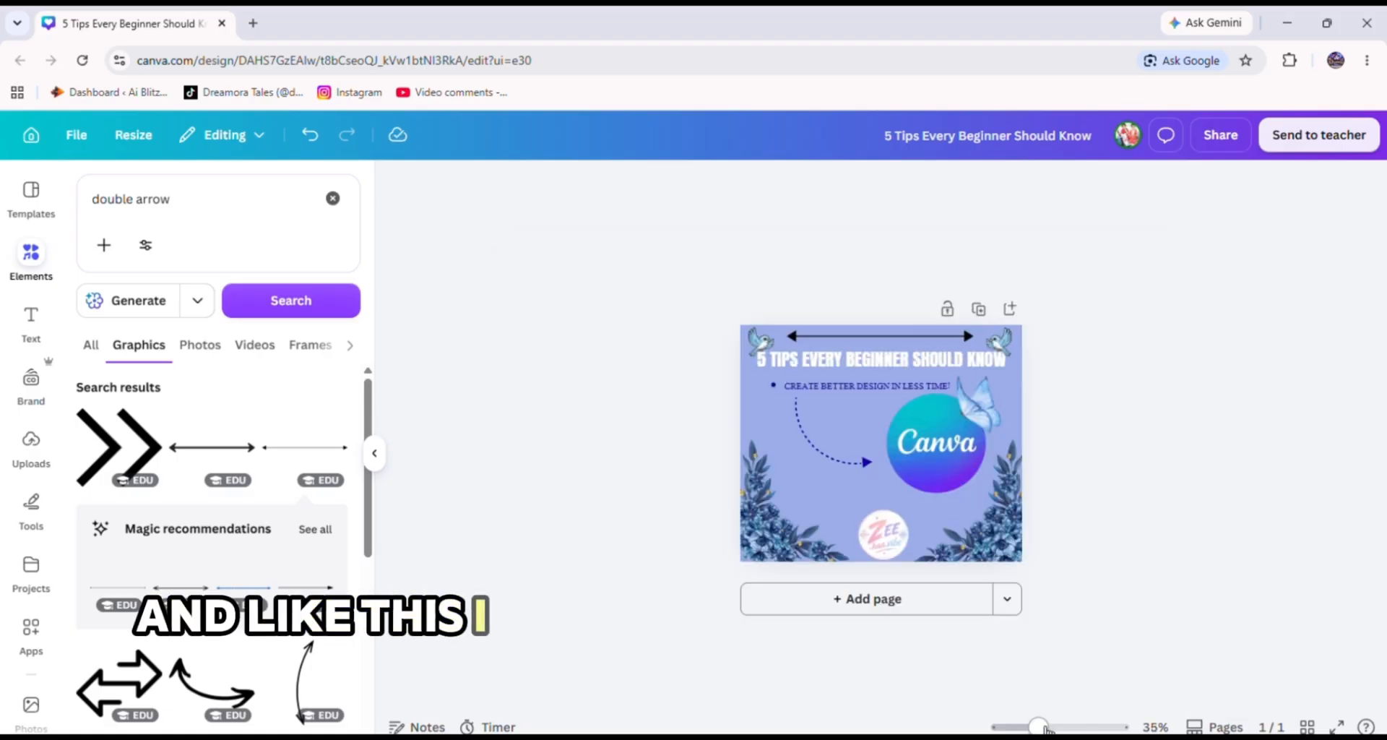
{"action": "left_click_drag", "start_coordinate": [1041, 727], "coordinate": [1055, 727]}
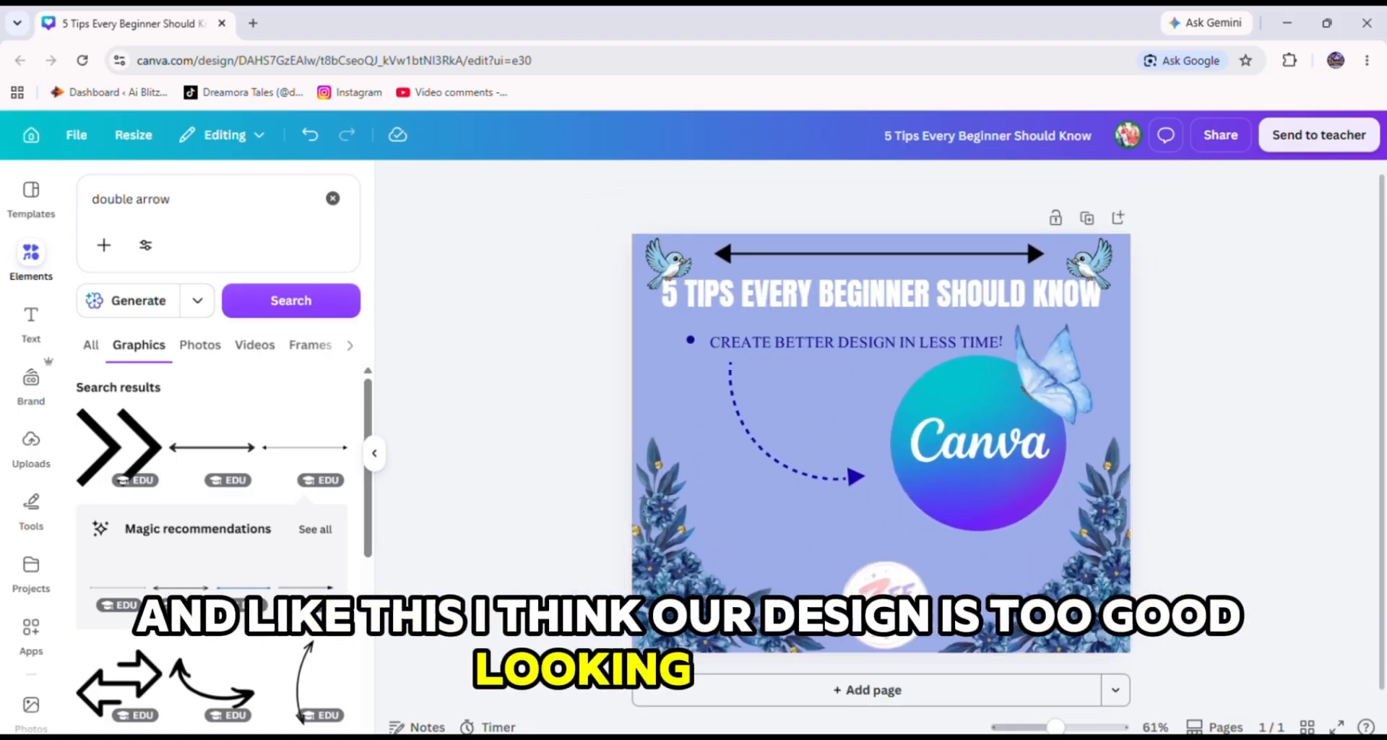
{"action": "scroll", "coordinate": [247, 622], "scroll_direction": "down", "scroll_amount": 5}
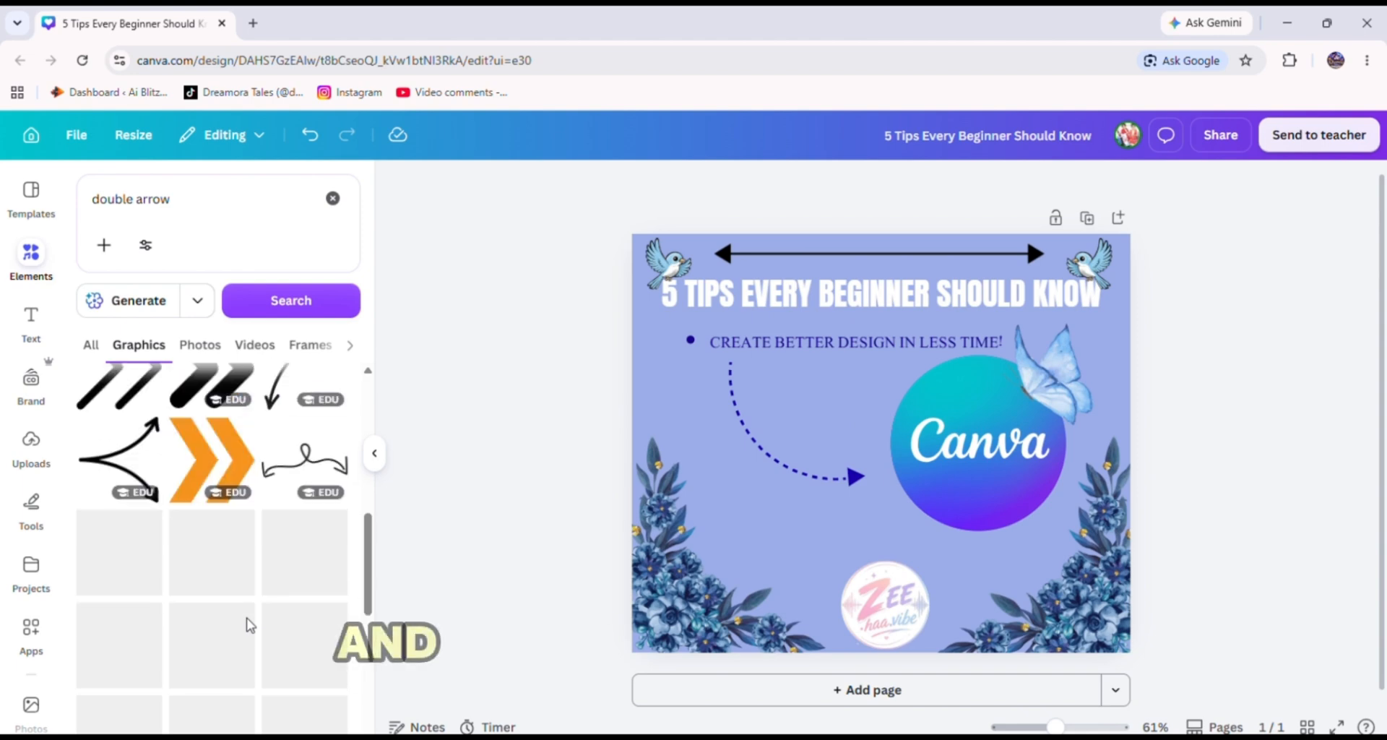
{"action": "scroll", "coordinate": [250, 625], "scroll_direction": "up", "scroll_amount": 1}
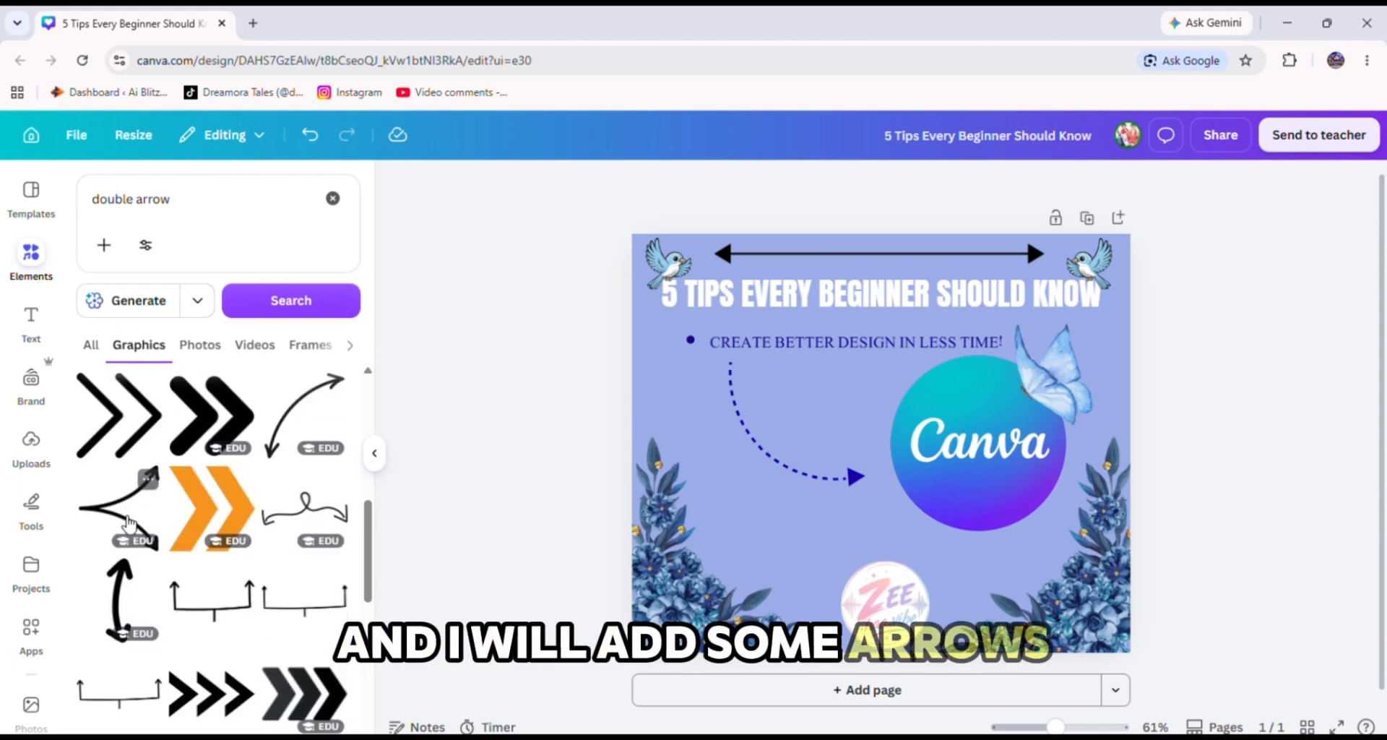
{"action": "scroll", "coordinate": [129, 521], "scroll_direction": "down", "scroll_amount": 3}
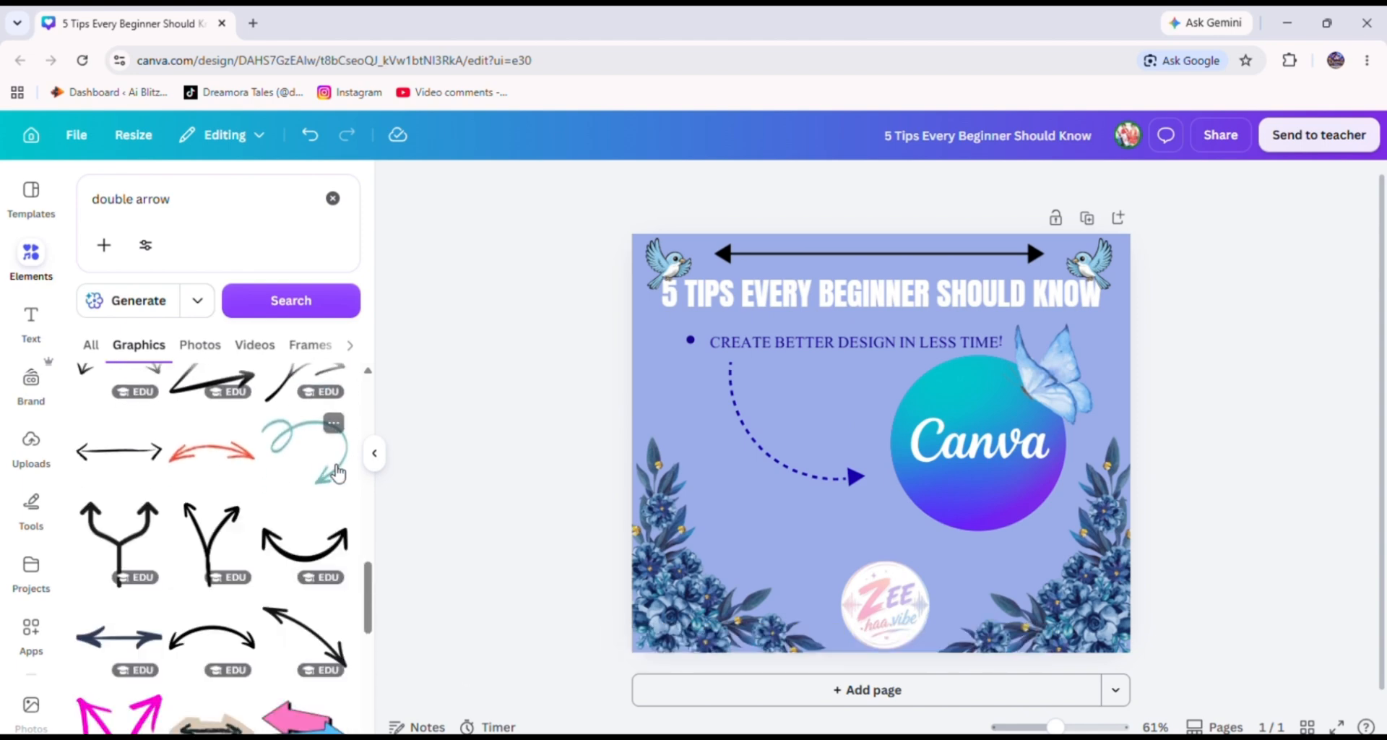
{"action": "scroll", "coordinate": [333, 505], "scroll_direction": "down", "scroll_amount": 10}
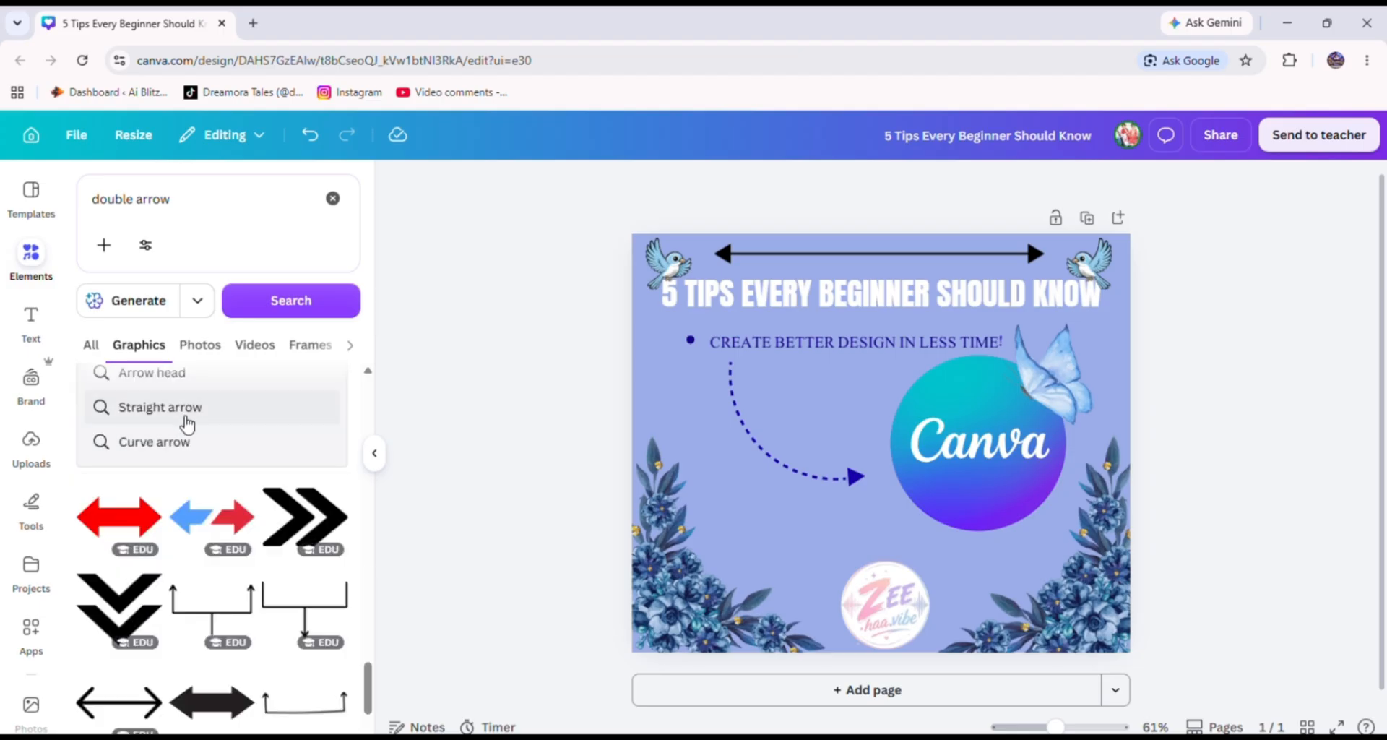
{"action": "scroll", "coordinate": [195, 405], "scroll_direction": "down", "scroll_amount": 2}
Replace the search and search the graphics for butterfly.
{"action": "triple_click", "coordinate": [241, 198]}
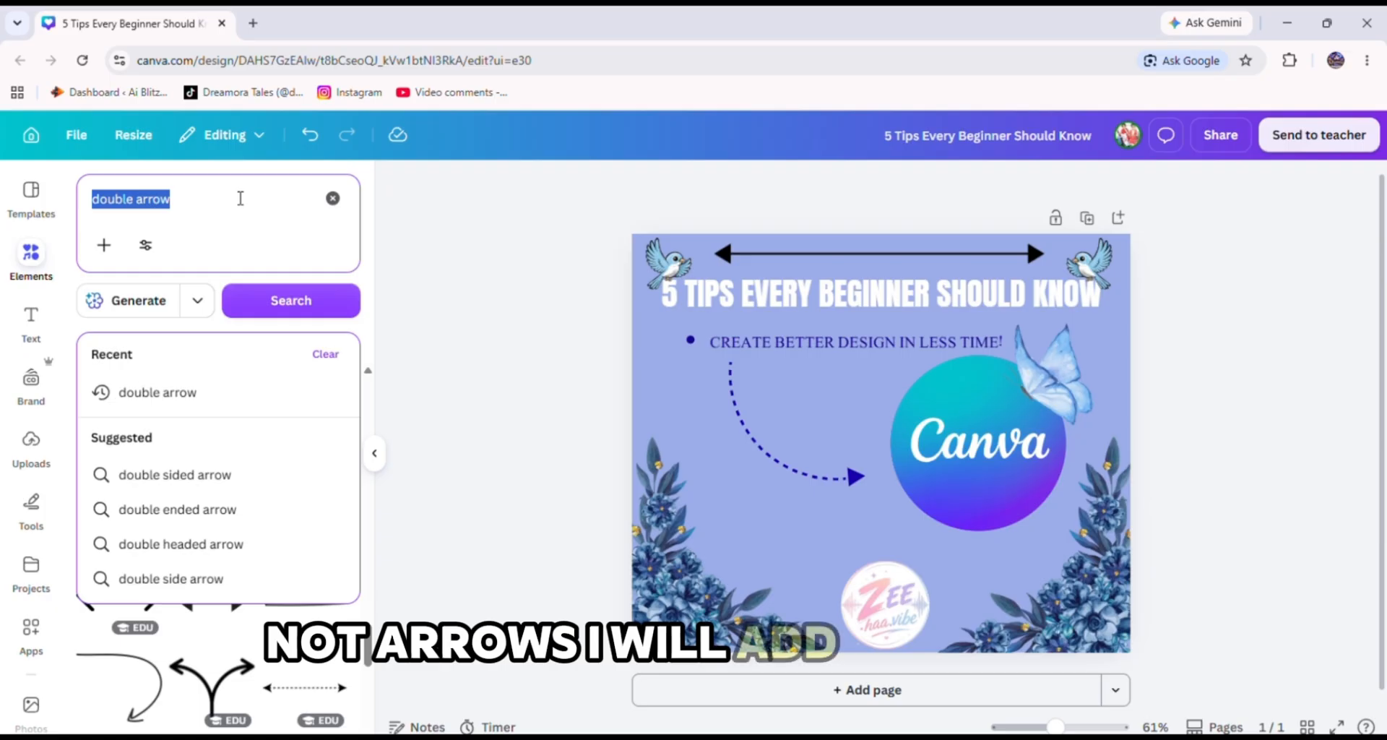
{"action": "type", "text": "but"}
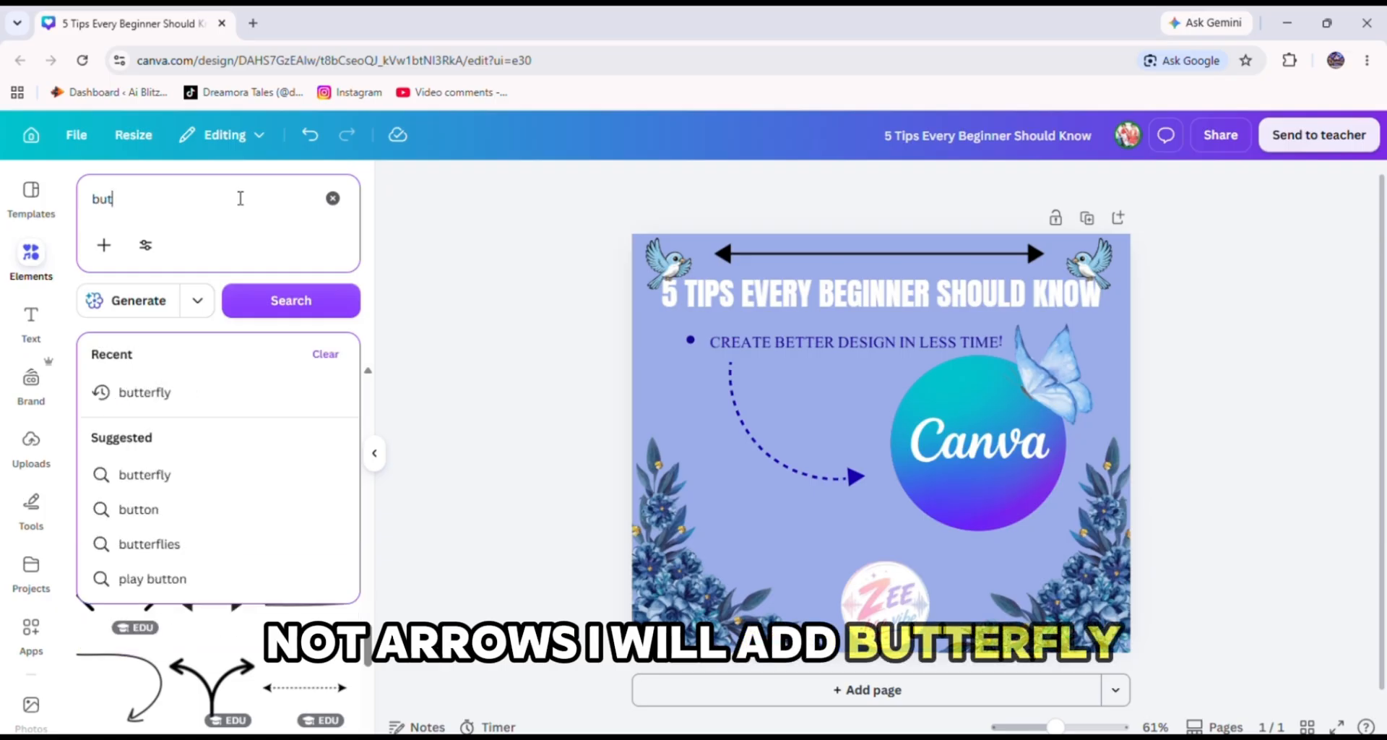
{"action": "left_click", "coordinate": [224, 476]}
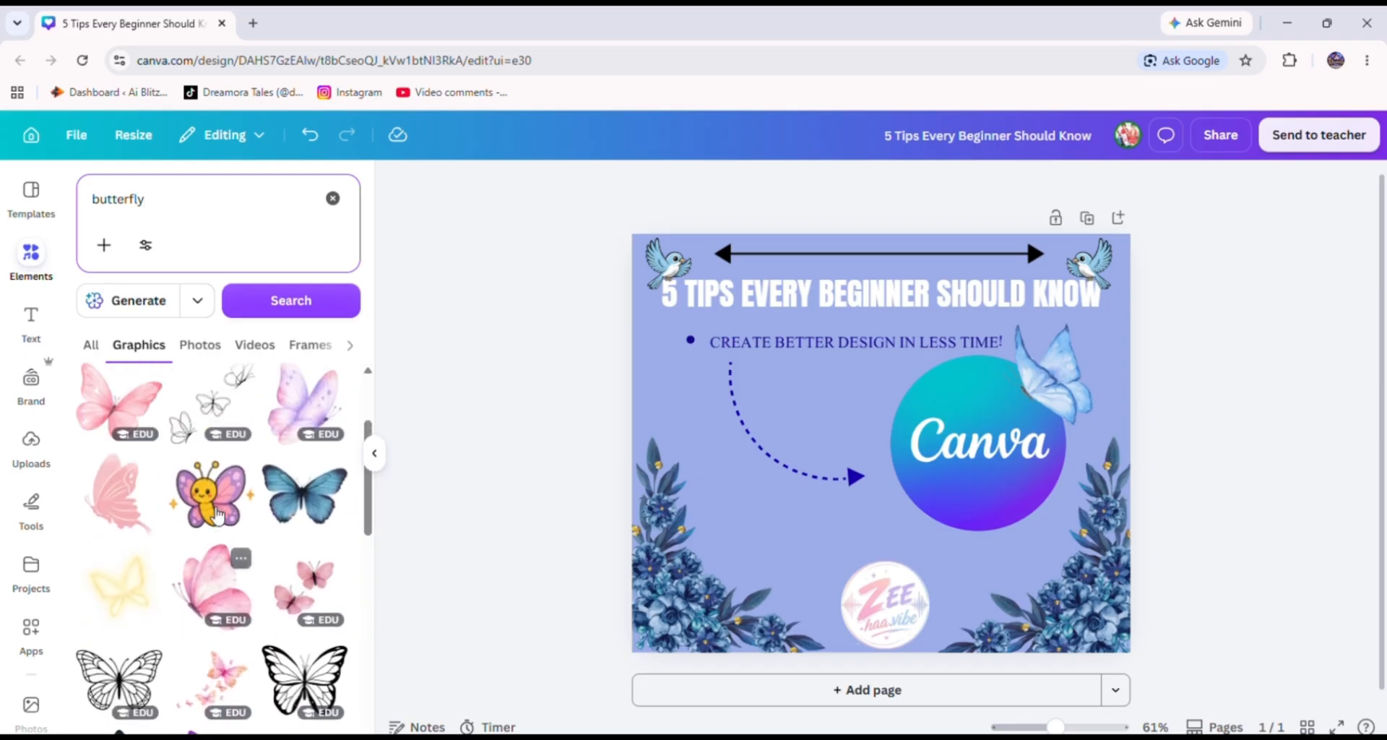
Try adding a pink butterfly cluster and a black outline butterfly graphic, removing each one again.
{"action": "left_click", "coordinate": [289, 446]}
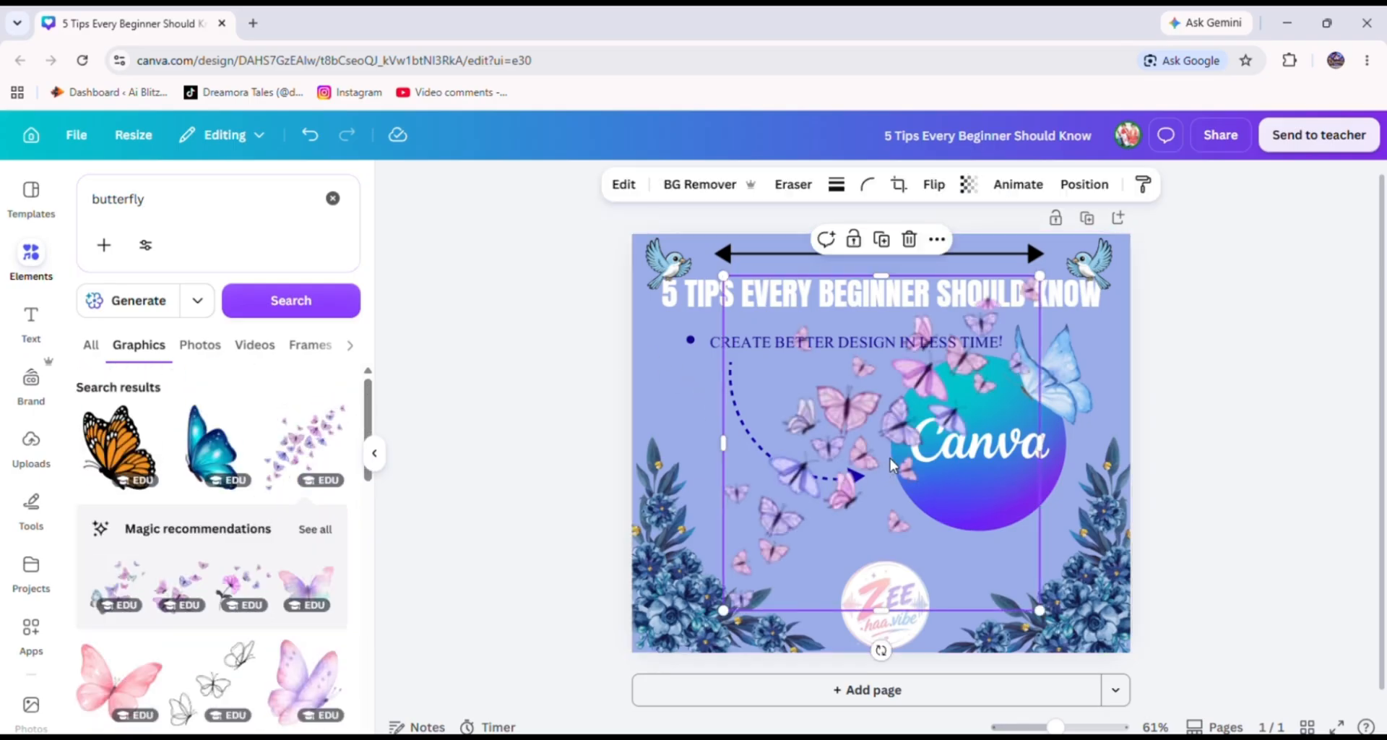
{"action": "key", "text": "Delete"}
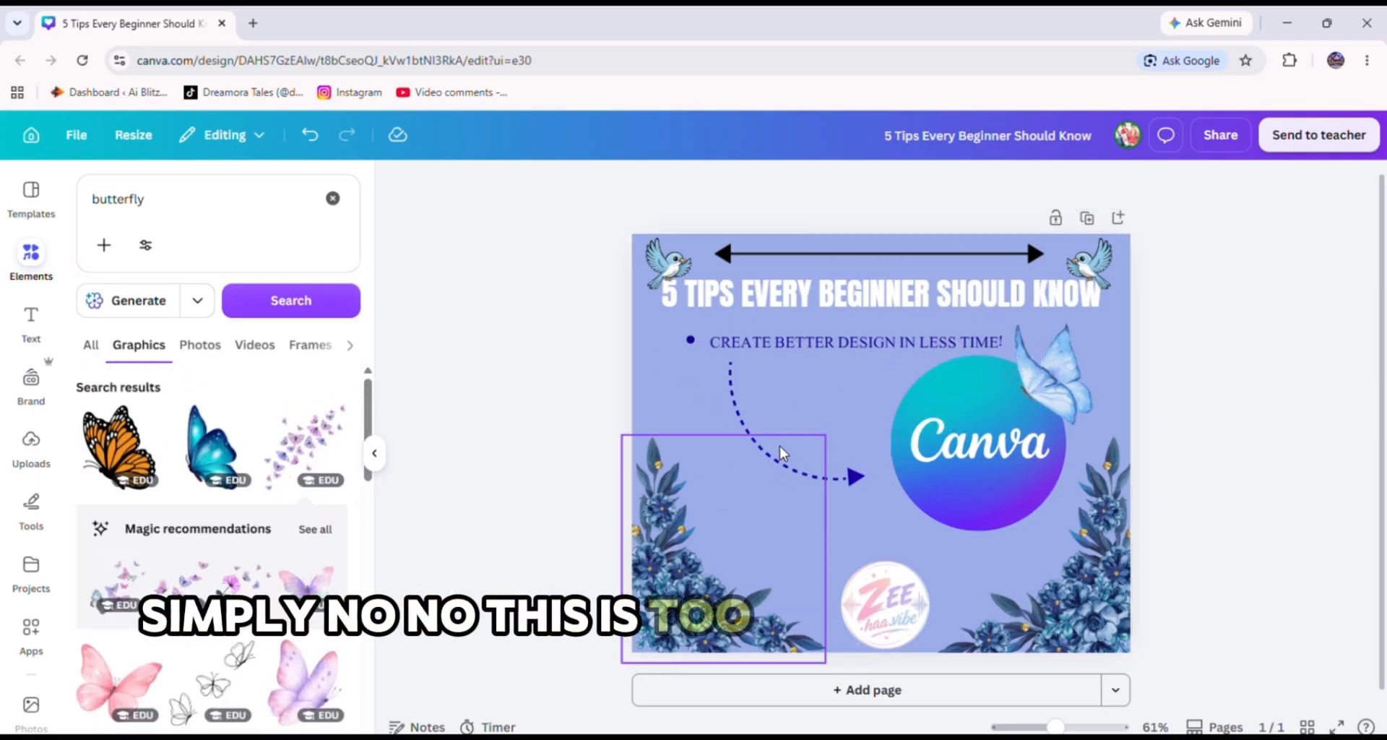
{"action": "left_click", "coordinate": [220, 686]}
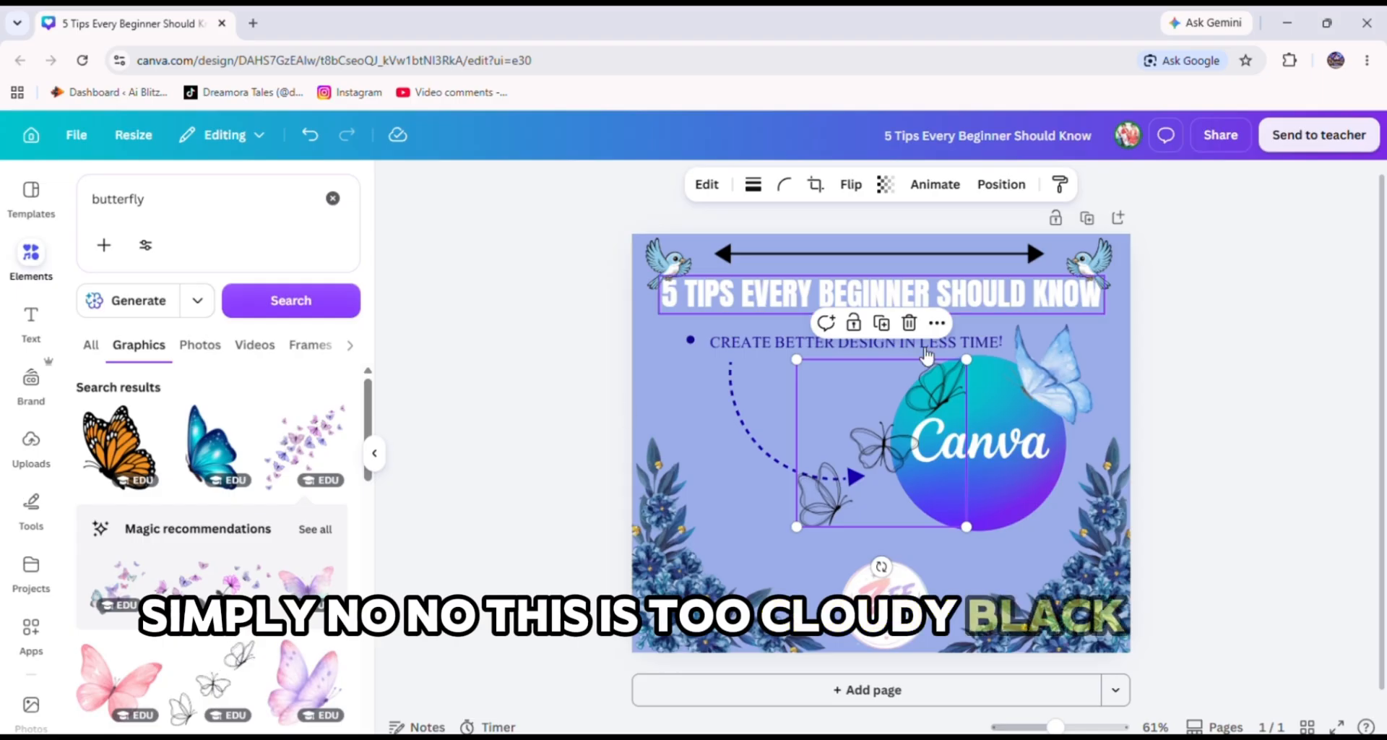
{"action": "left_click_drag", "start_coordinate": [838, 484], "coordinate": [773, 548]}
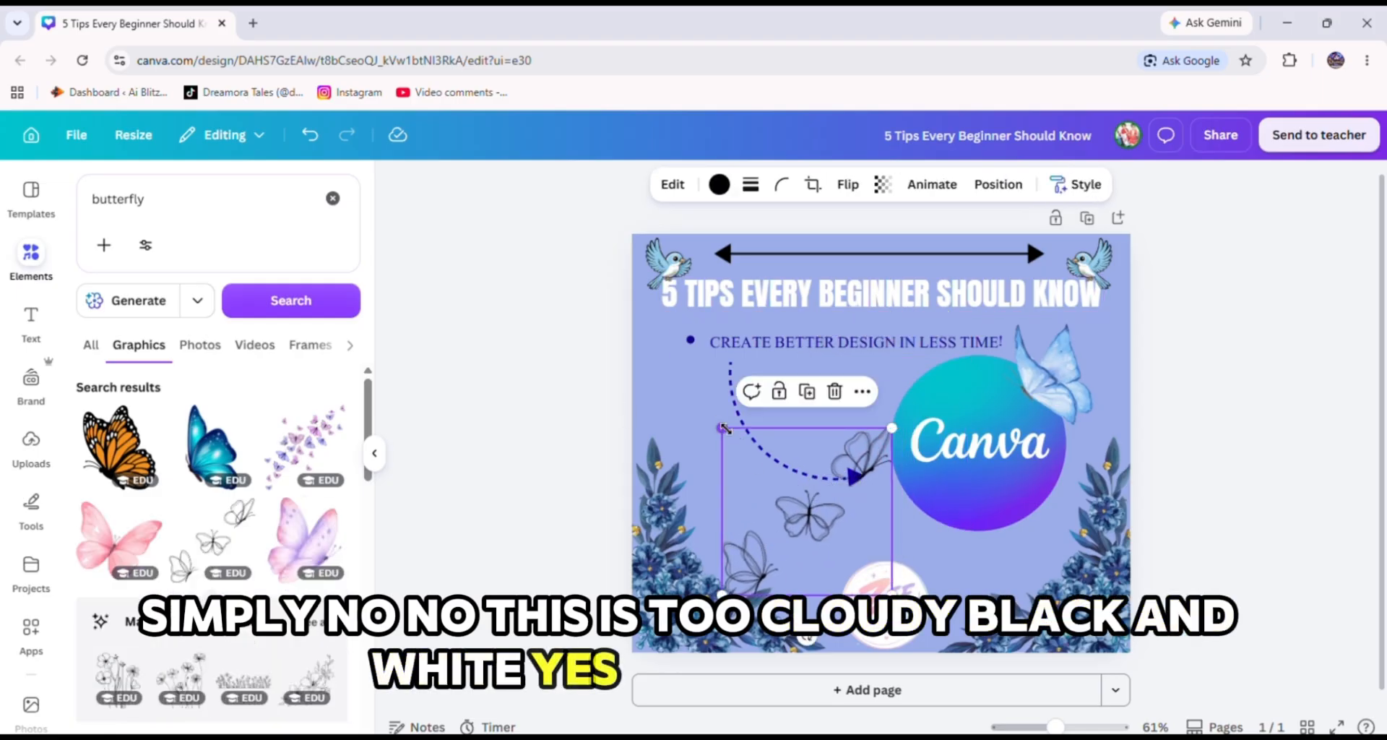
{"action": "left_click_drag", "start_coordinate": [722, 427], "coordinate": [789, 494]}
{"action": "left_click_drag", "start_coordinate": [835, 549], "coordinate": [611, 686]}
Try adding a large blue butterfly, shrinking it, and then drag it off the page.
{"action": "scroll", "coordinate": [260, 462], "scroll_direction": "down", "scroll_amount": 2}
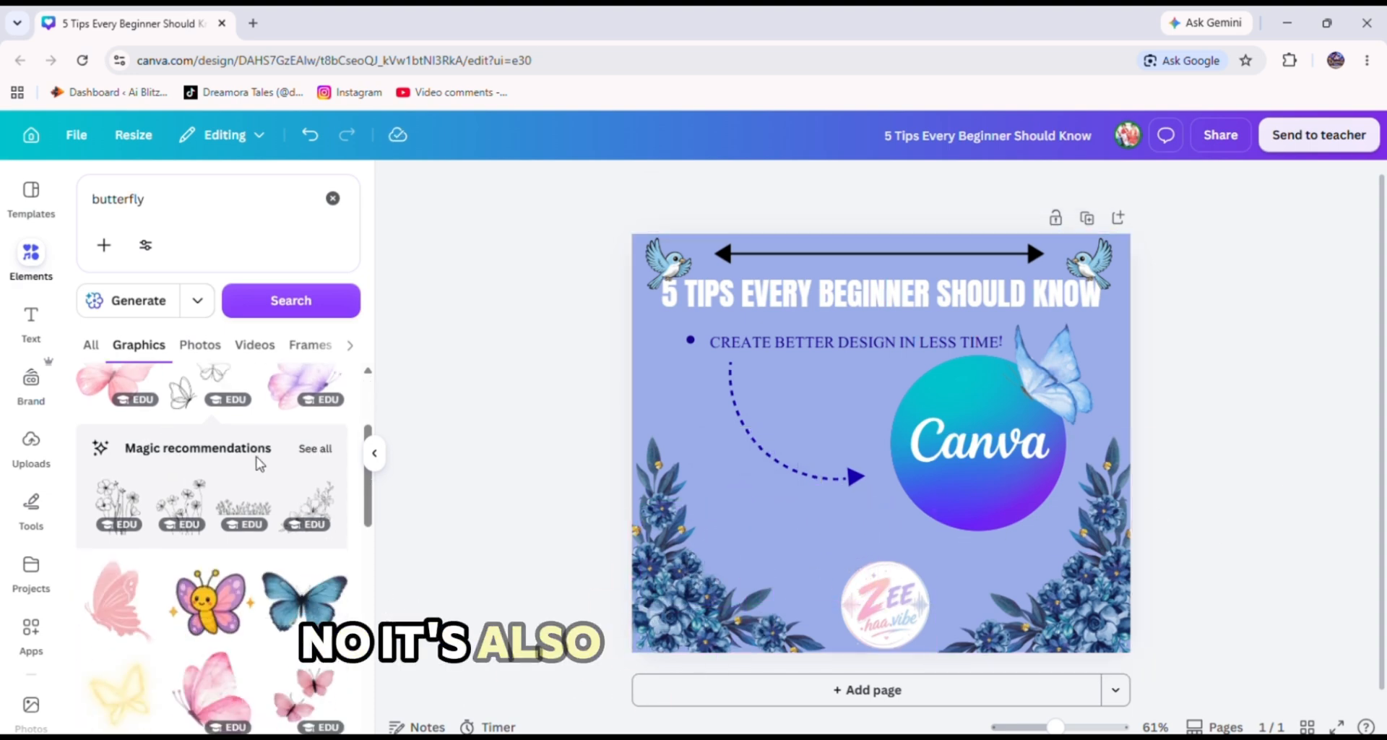
{"action": "scroll", "coordinate": [267, 481], "scroll_direction": "up", "scroll_amount": 1}
{"action": "scroll", "coordinate": [278, 498], "scroll_direction": "down", "scroll_amount": 3}
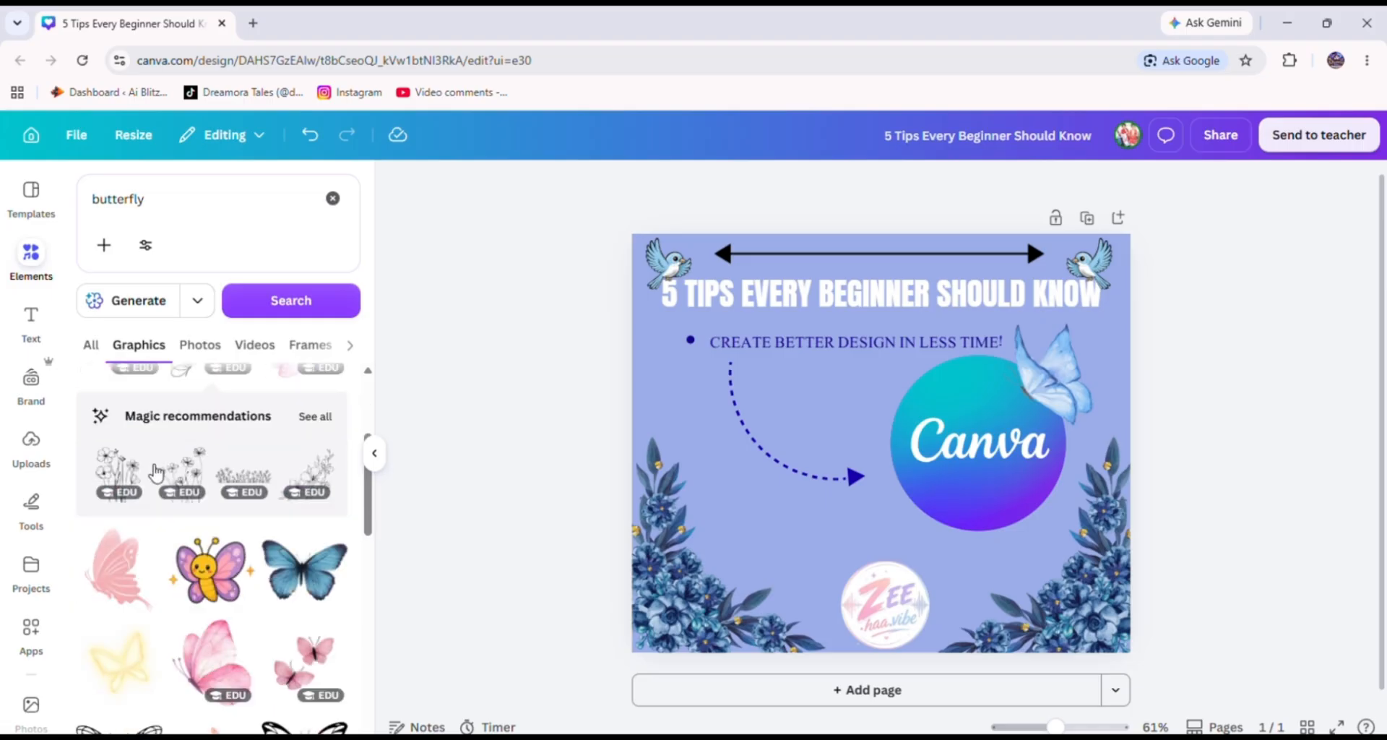
{"action": "left_click", "coordinate": [289, 515]}
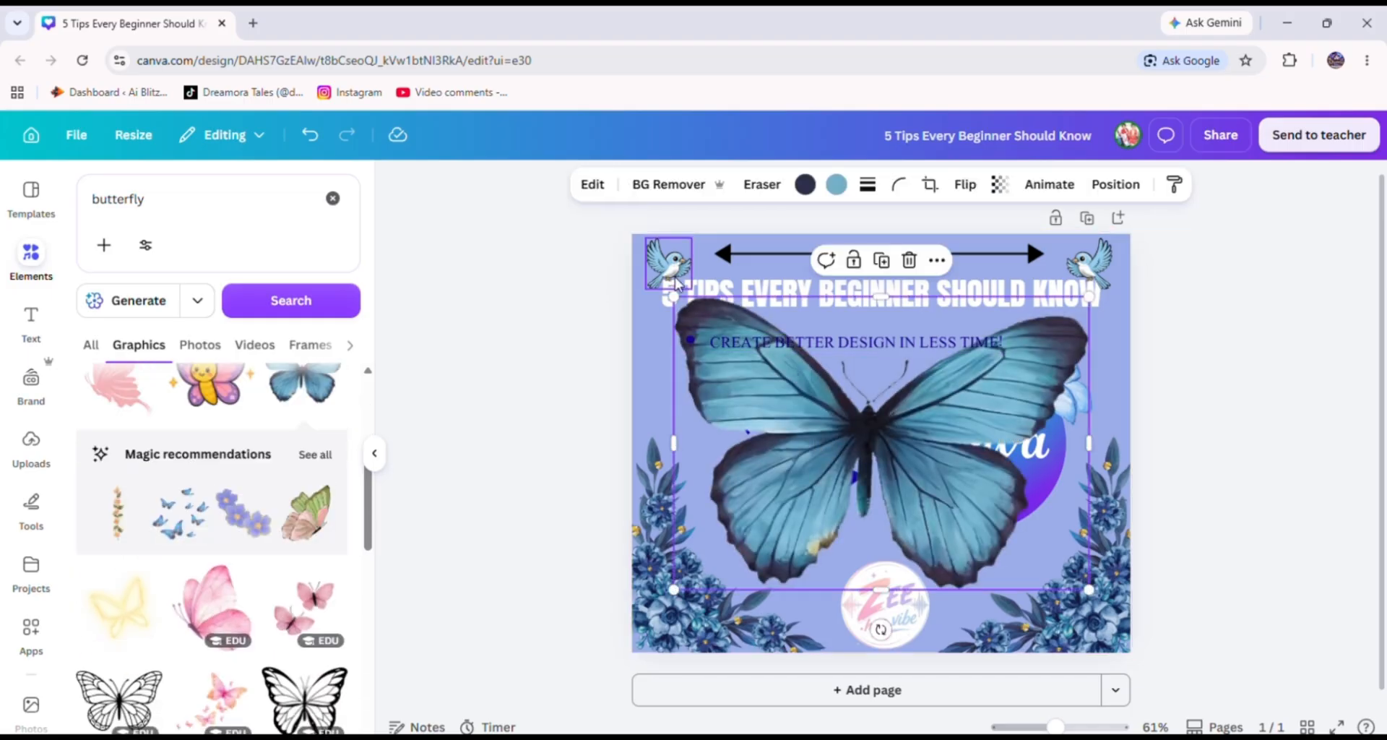
{"action": "left_click_drag", "start_coordinate": [673, 296], "coordinate": [970, 506]}
{"action": "left_click_drag", "start_coordinate": [1041, 556], "coordinate": [775, 547]}
{"action": "left_click_drag", "start_coordinate": [704, 496], "coordinate": [383, 566]}
Add a pink butterfly, shrink it, and place it on the upper edge of the brand badge.
{"action": "left_click", "coordinate": [212, 605]}
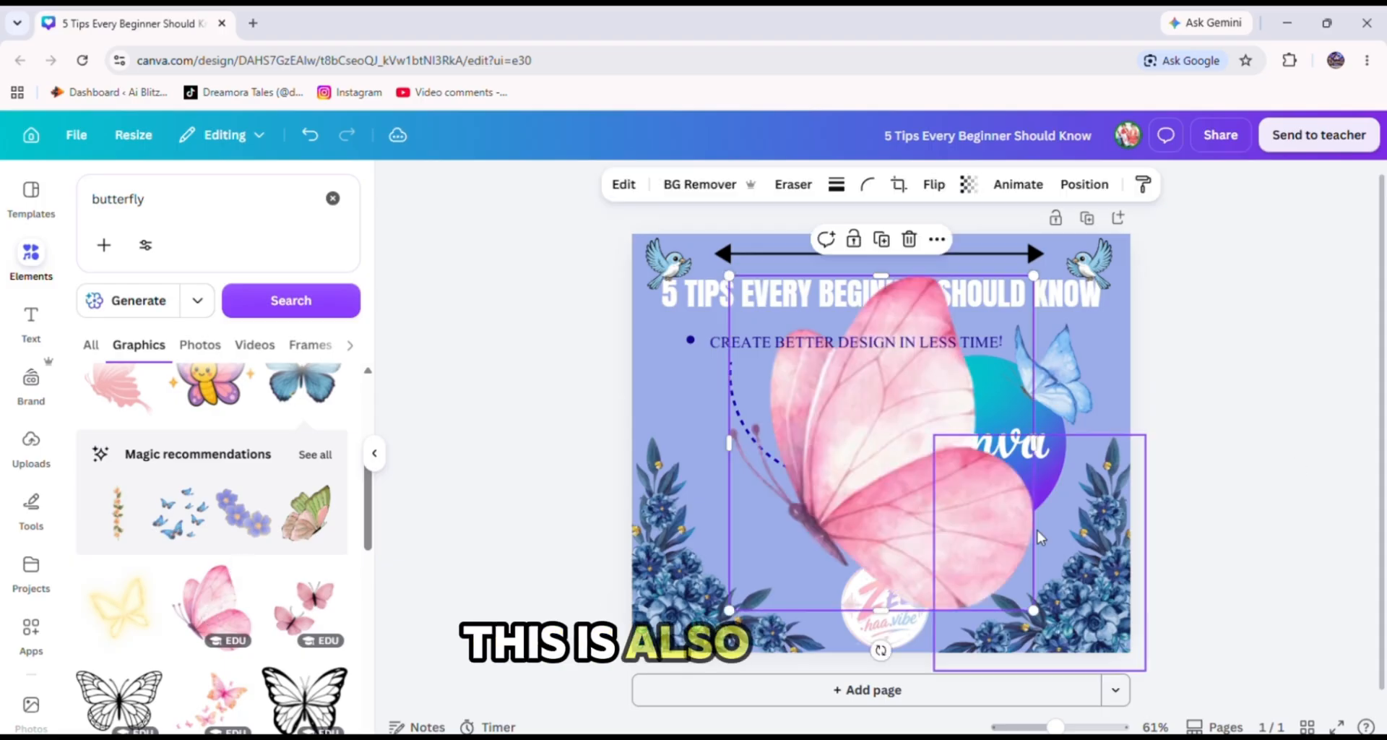
{"action": "left_click_drag", "start_coordinate": [729, 276], "coordinate": [947, 521]}
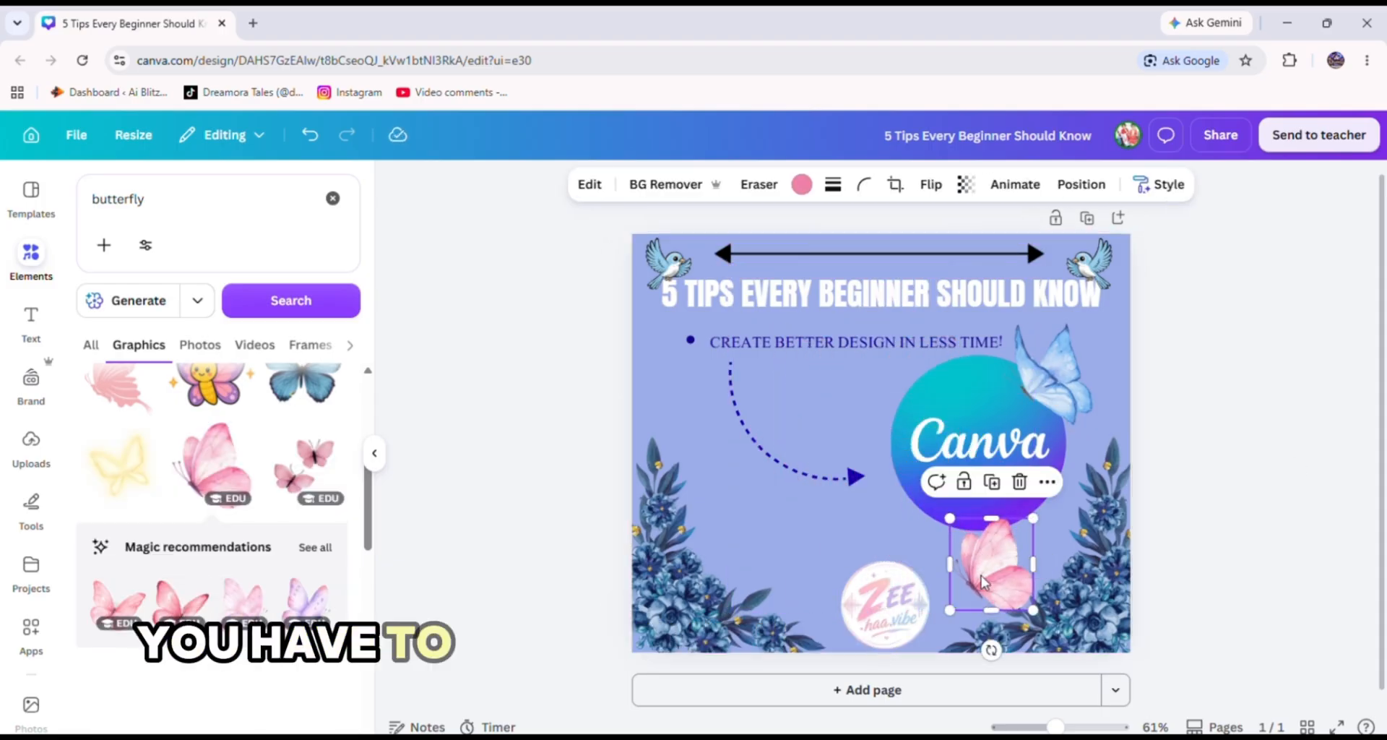
{"action": "left_click_drag", "start_coordinate": [994, 576], "coordinate": [930, 554]}
{"action": "left_click_drag", "start_coordinate": [885, 496], "coordinate": [911, 553]}
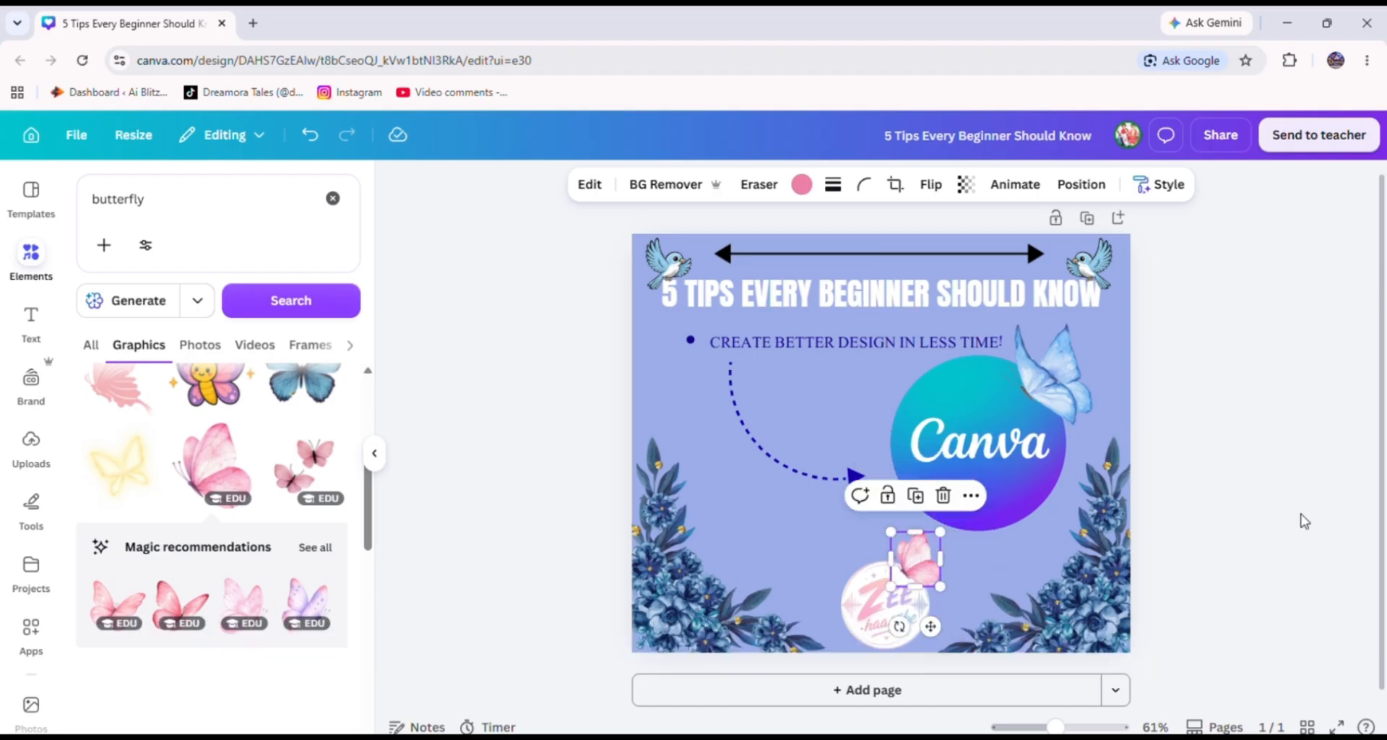
{"action": "left_click", "coordinate": [1325, 517]}
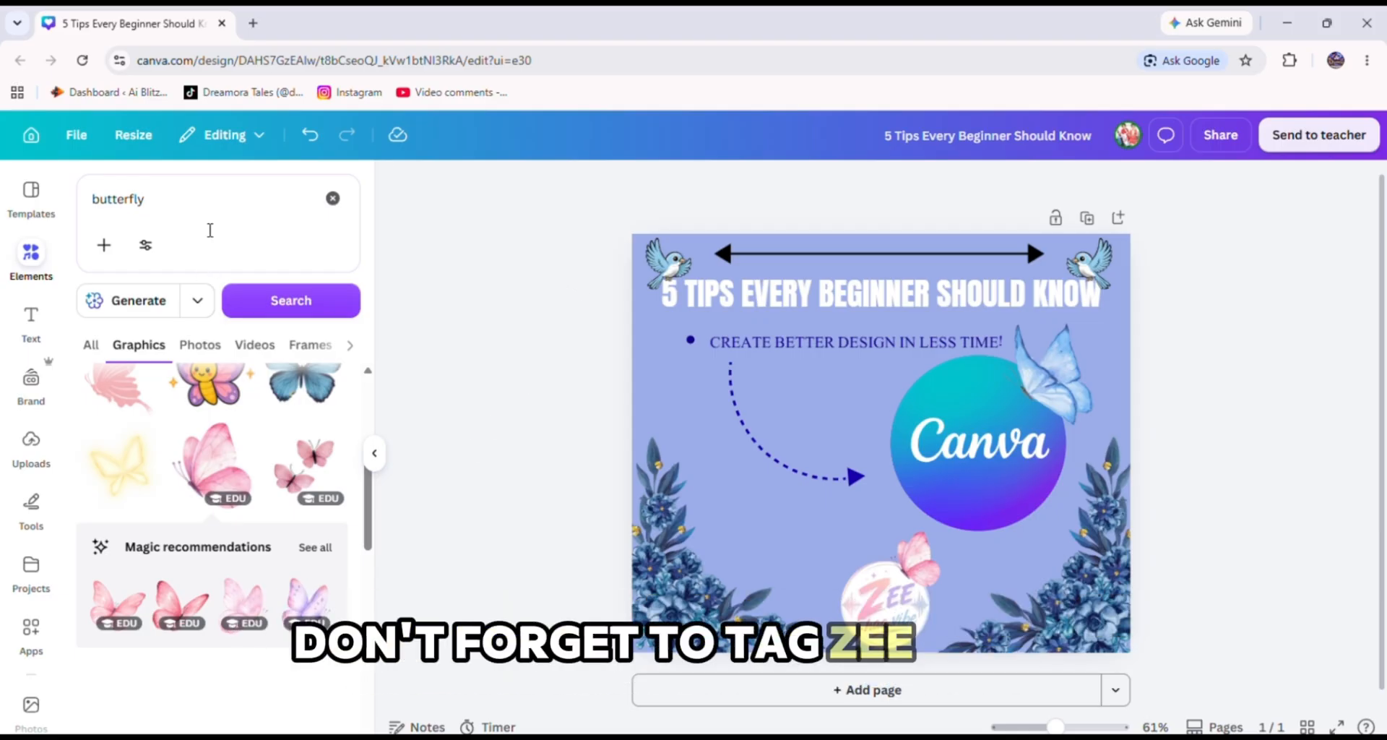
{"action": "left_click", "coordinate": [333, 198]}
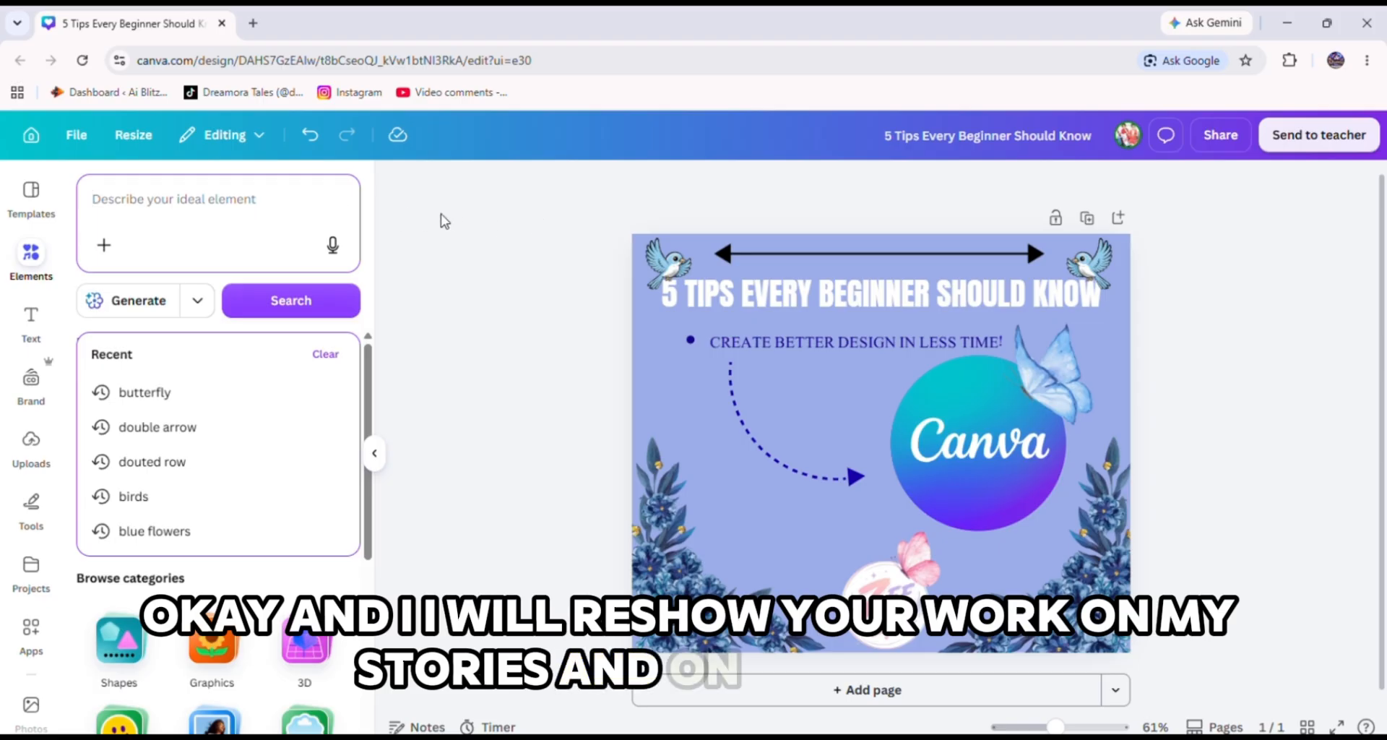
{"action": "left_click", "coordinate": [35, 206]}
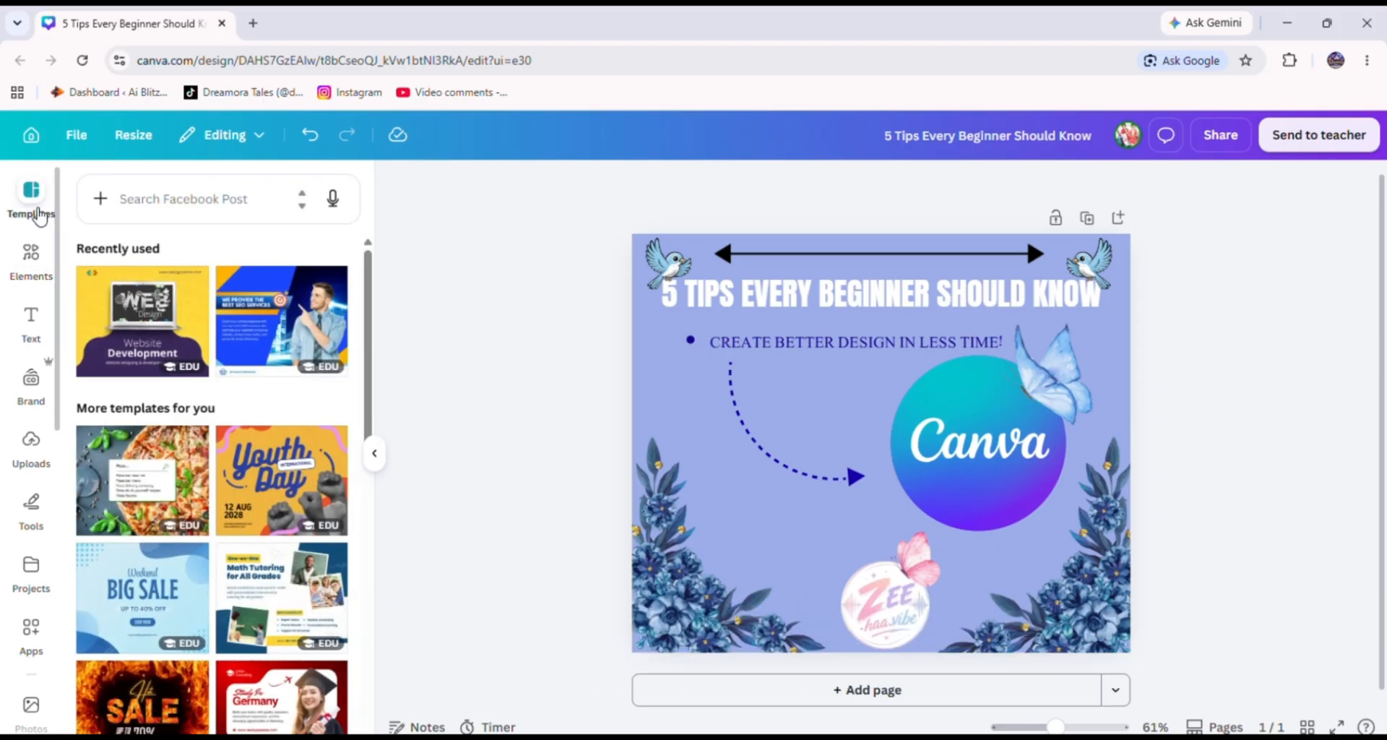
{"action": "left_click", "coordinate": [29, 260]}
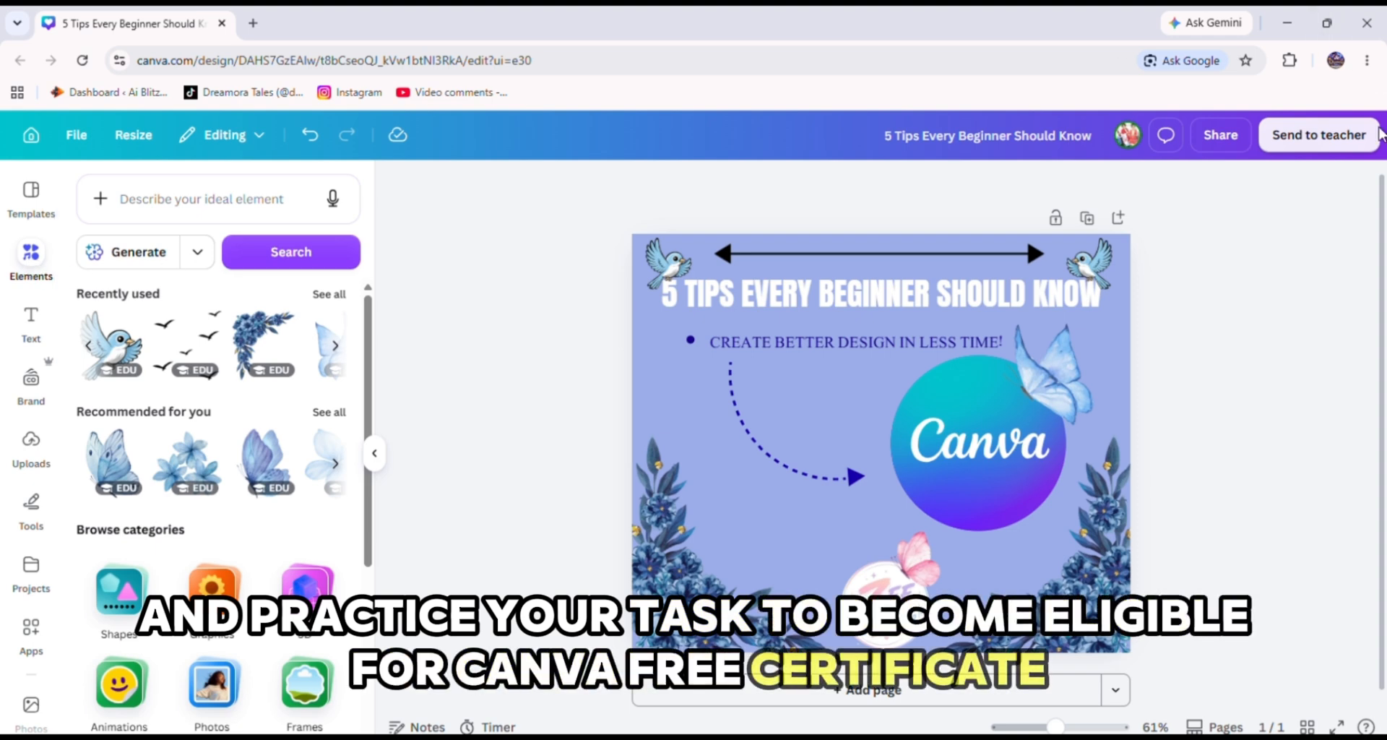
Download the design as a high-quality PNG.
{"action": "left_click", "coordinate": [1350, 136]}
{"action": "left_click", "coordinate": [1238, 140]}
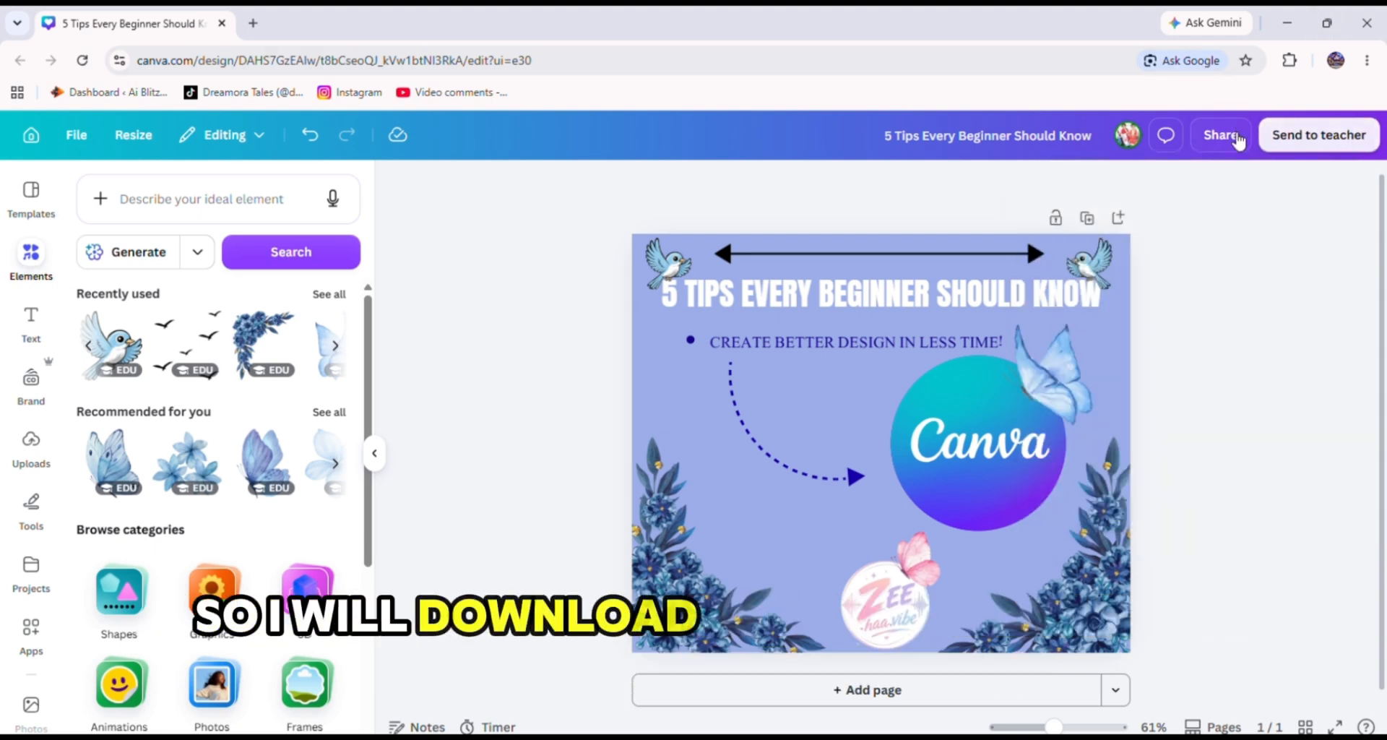
{"action": "left_click", "coordinate": [1077, 526]}
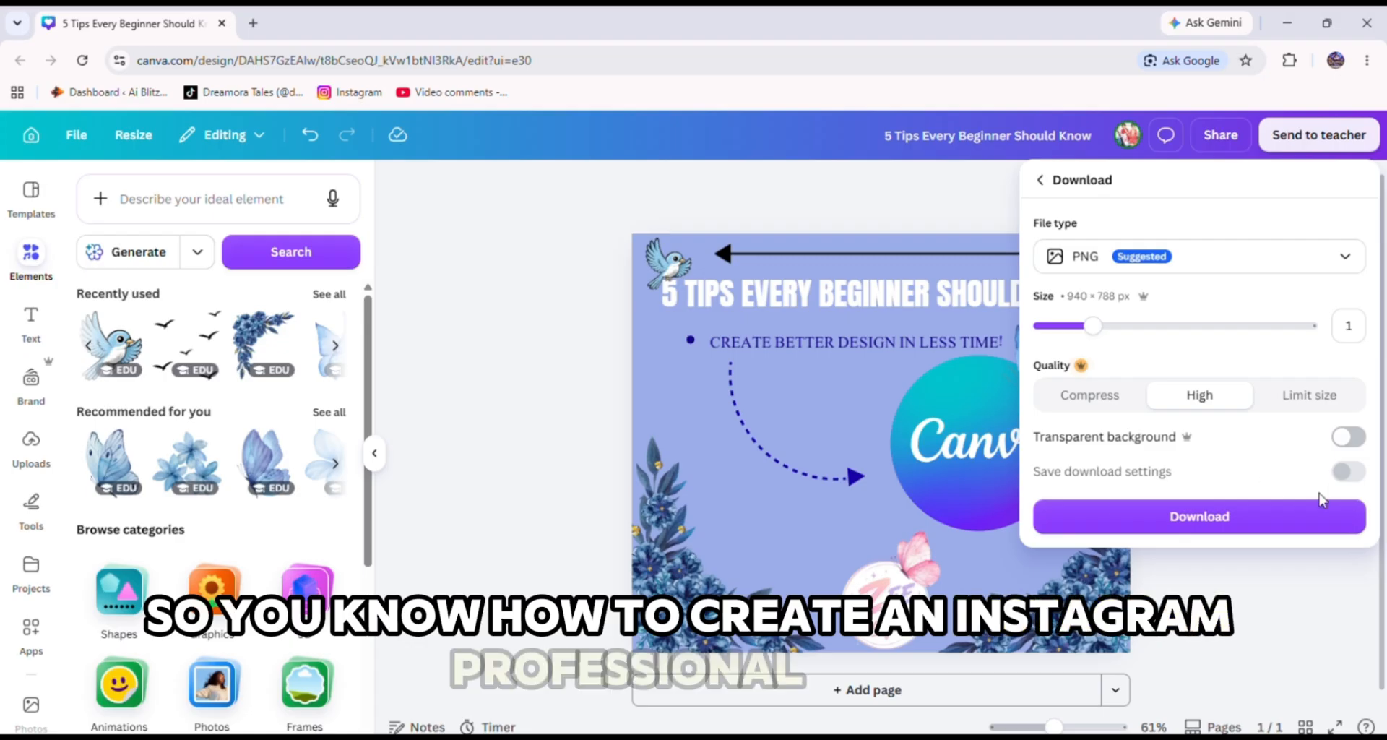
{"action": "left_click", "coordinate": [1207, 523]}
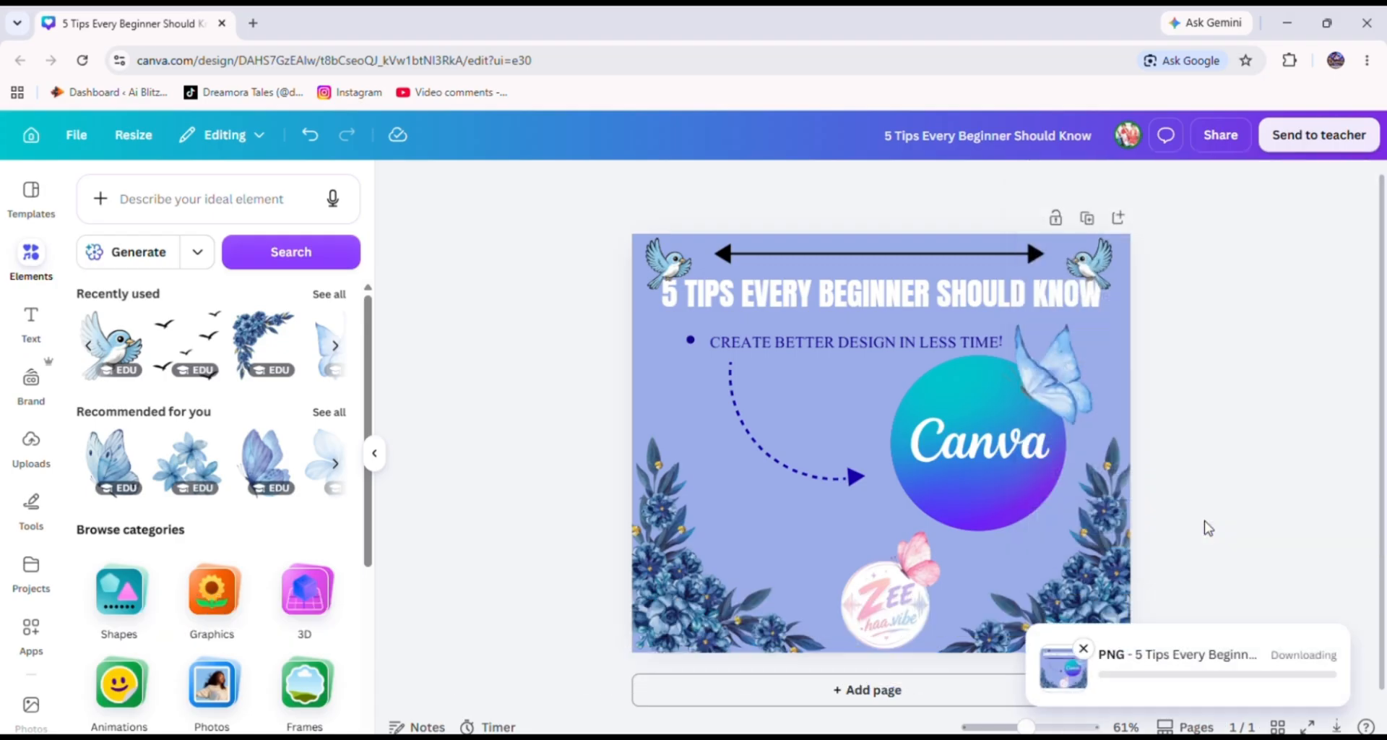